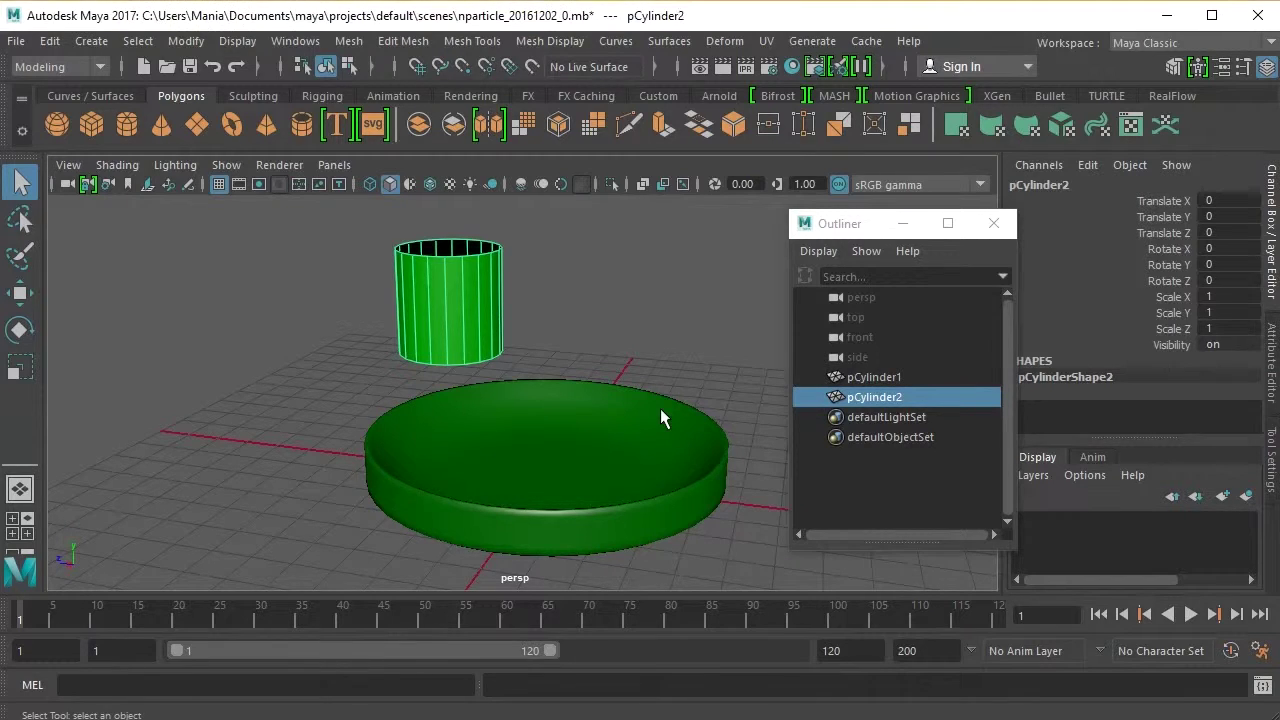
pyautogui.click(660, 408)
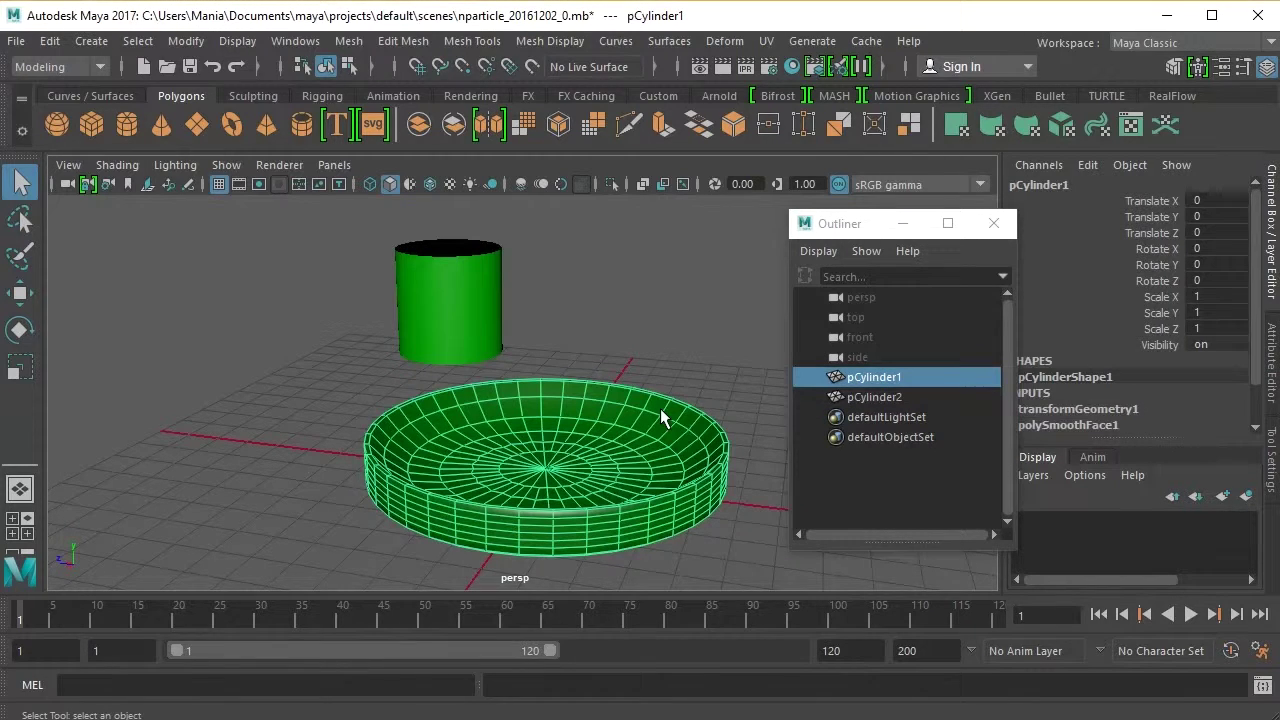
pyautogui.click(857, 357)
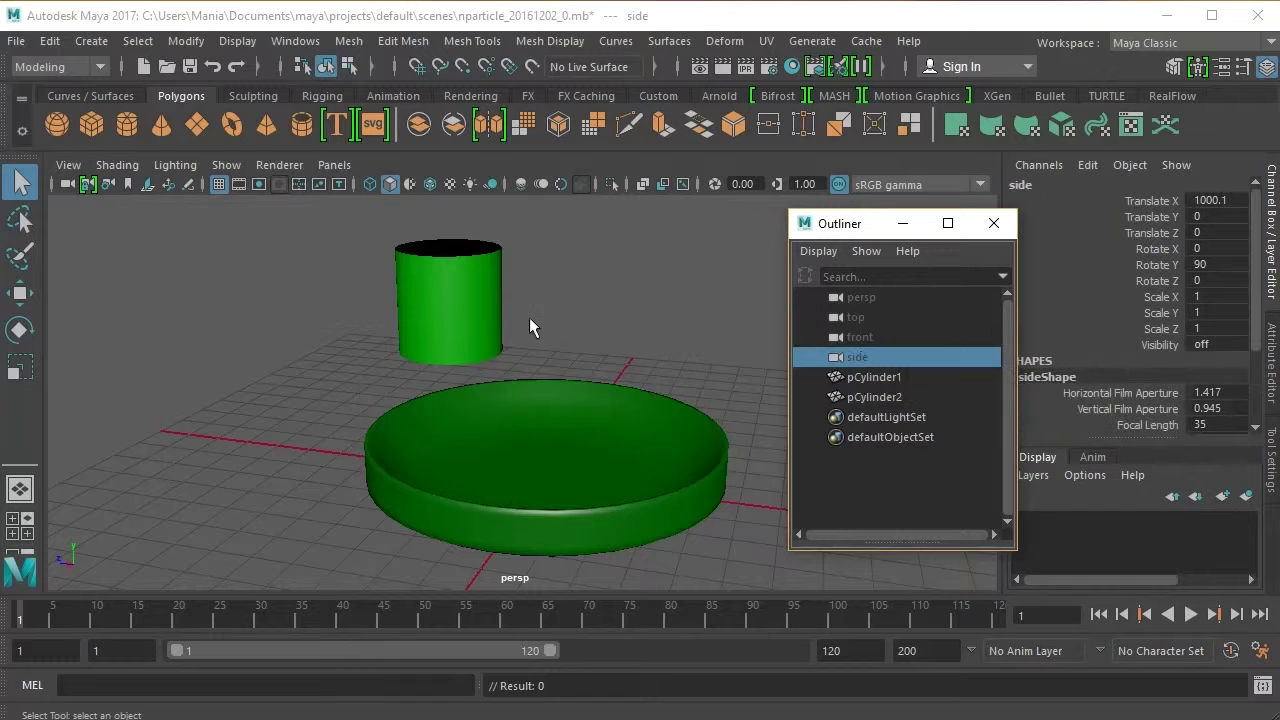
pyautogui.click(832, 377)
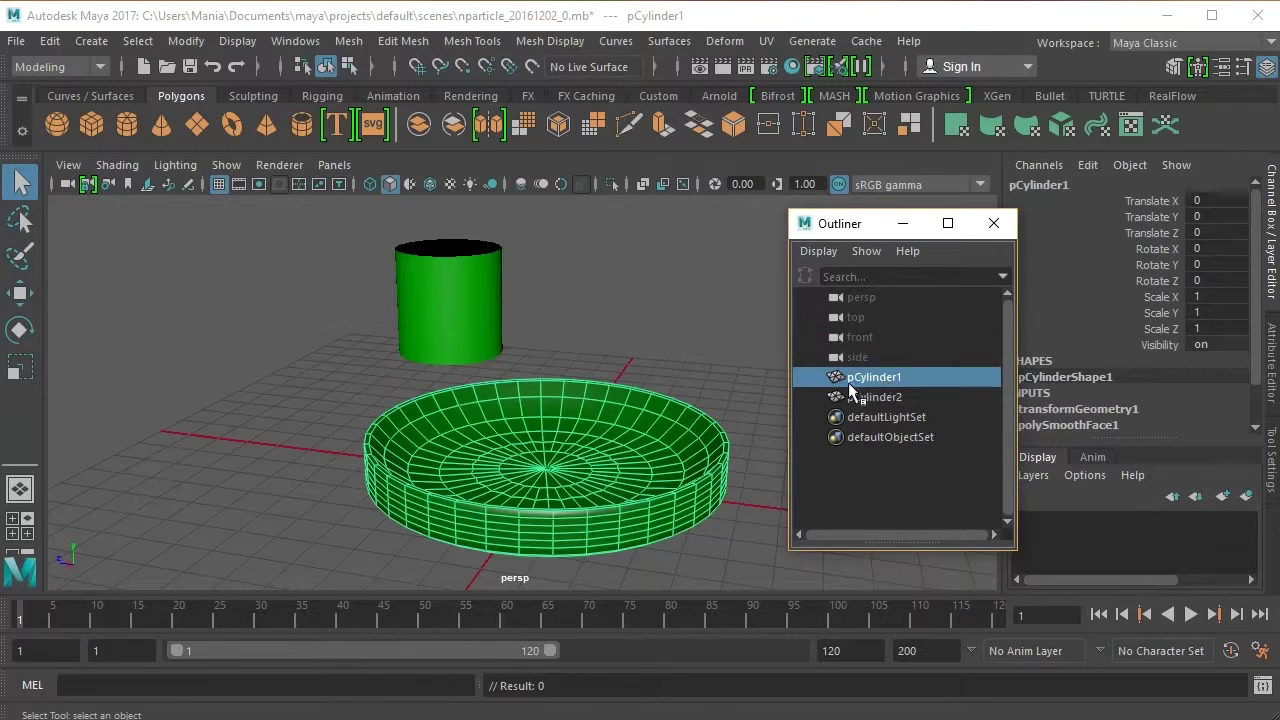
pyautogui.click(858, 397)
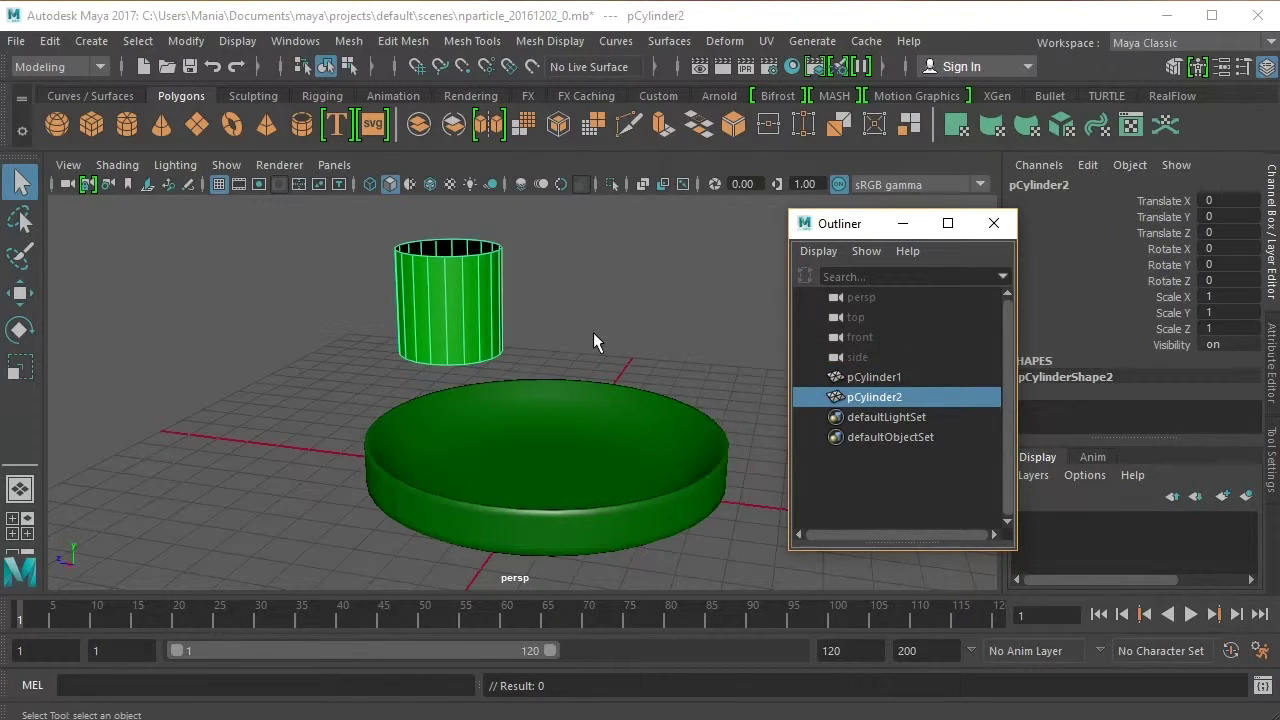
pyautogui.keyDown('alt'); pyautogui.moveTo(631, 266); pyautogui.dragTo(680, 320); pyautogui.keyUp('alt')
pyautogui.click(649, 437)
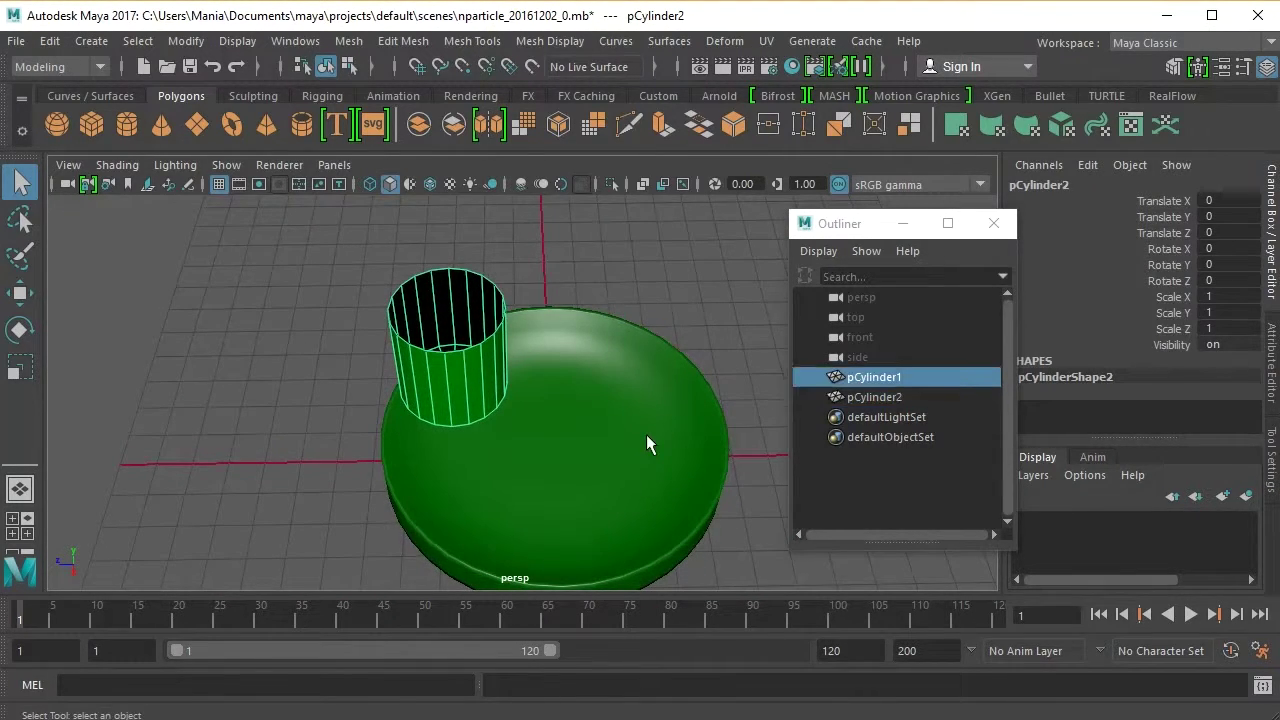
pyautogui.click(447, 340)
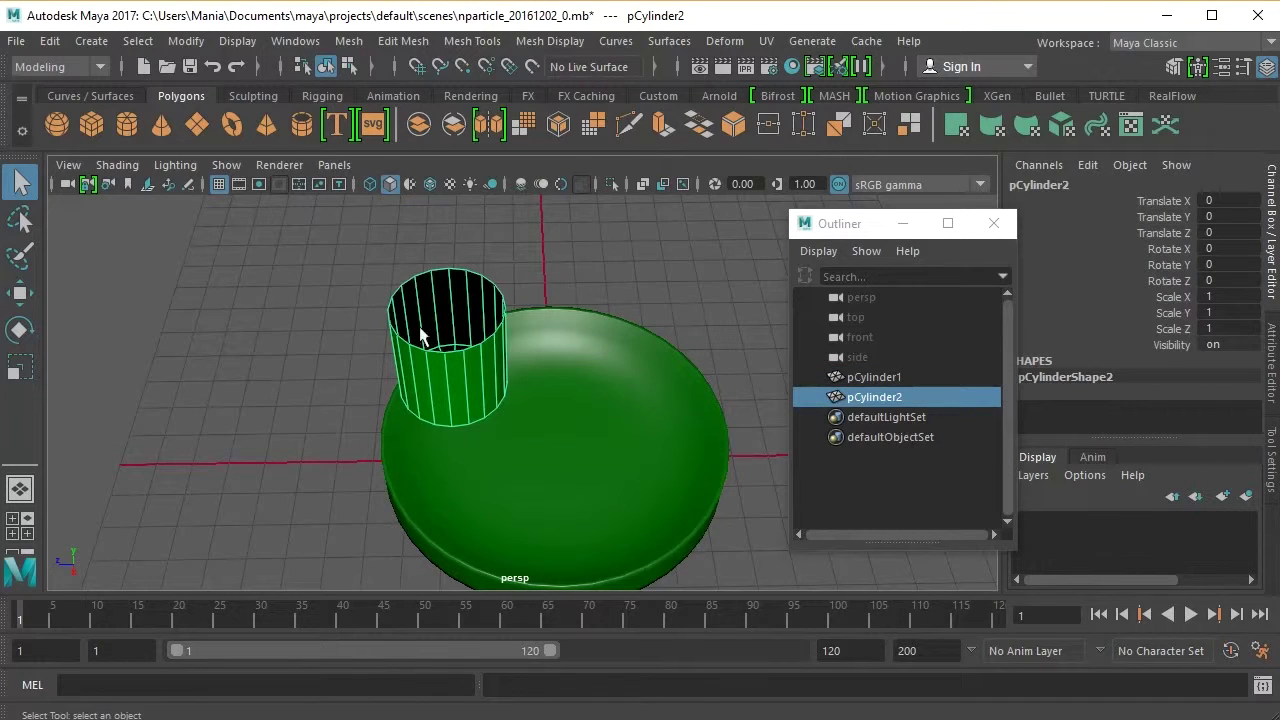
# Switch the menu set from Modeling to FX and bring up the nParticles menu.
pyautogui.click(100, 66)
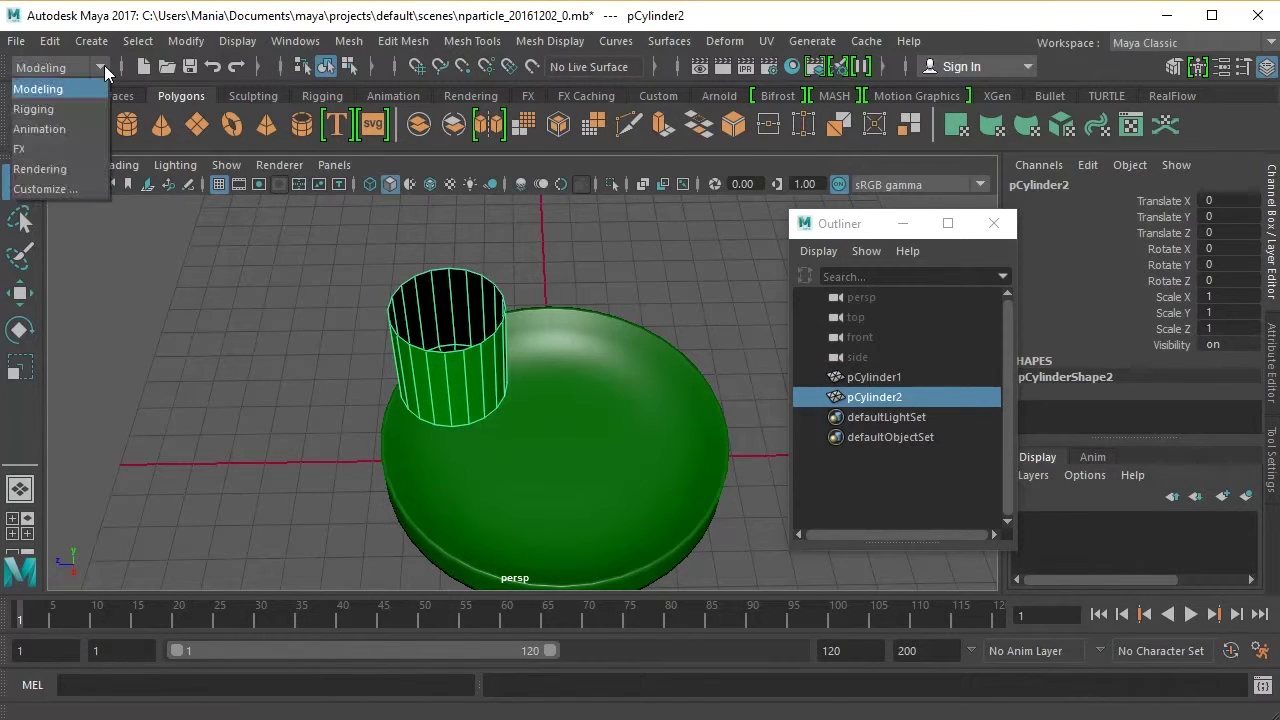
pyautogui.click(78, 151)
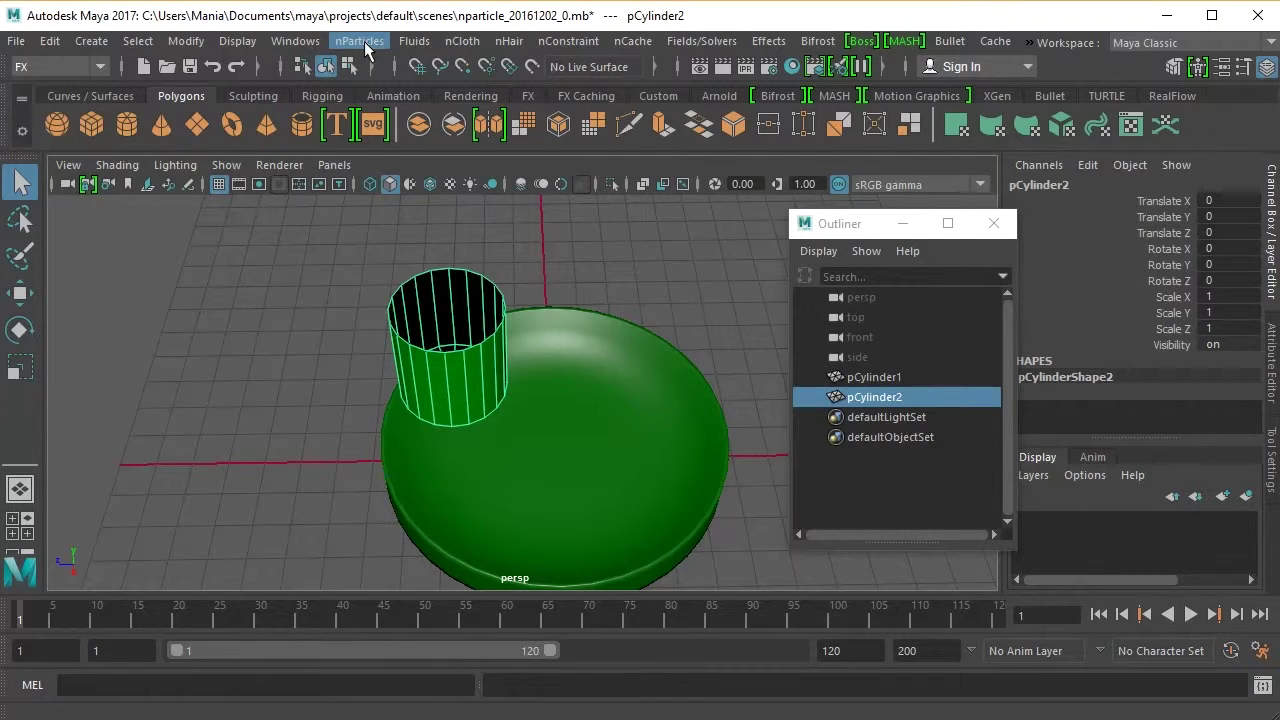
pyautogui.click(360, 41)
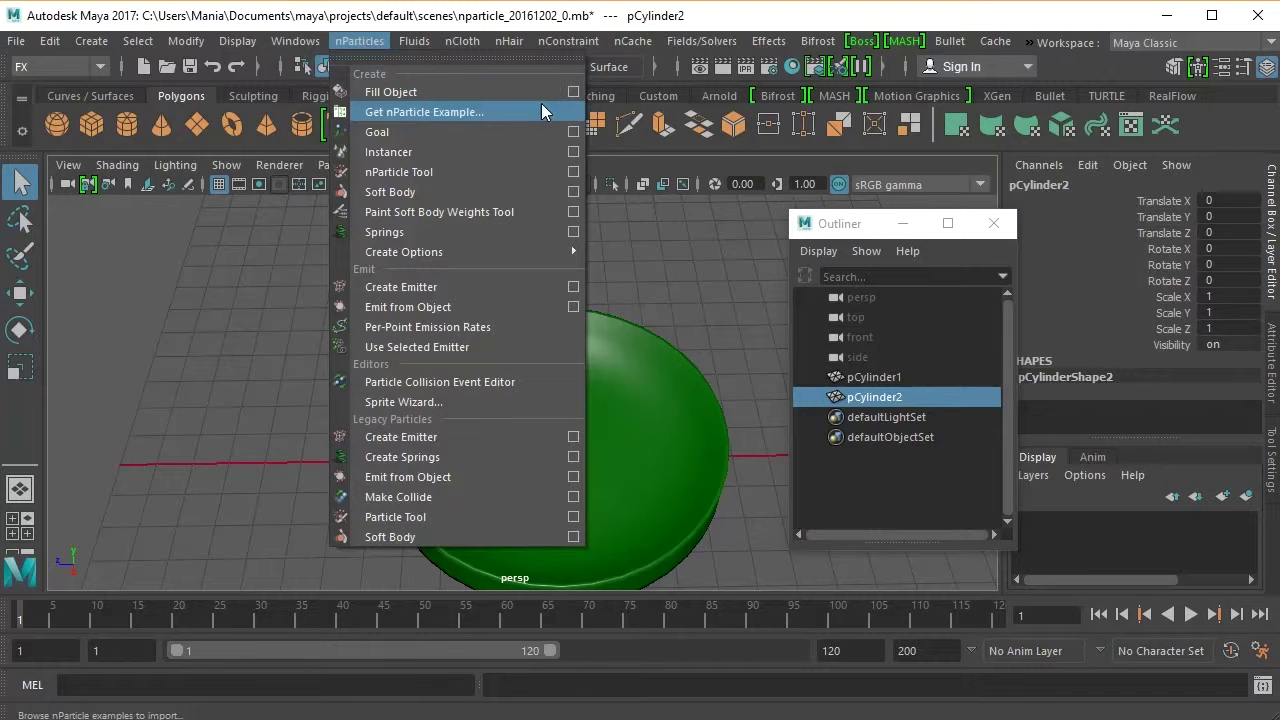
# In Particle Fill Options, keep Create New Solver and change Resolution from 10 to 5.
pyautogui.click(574, 93)
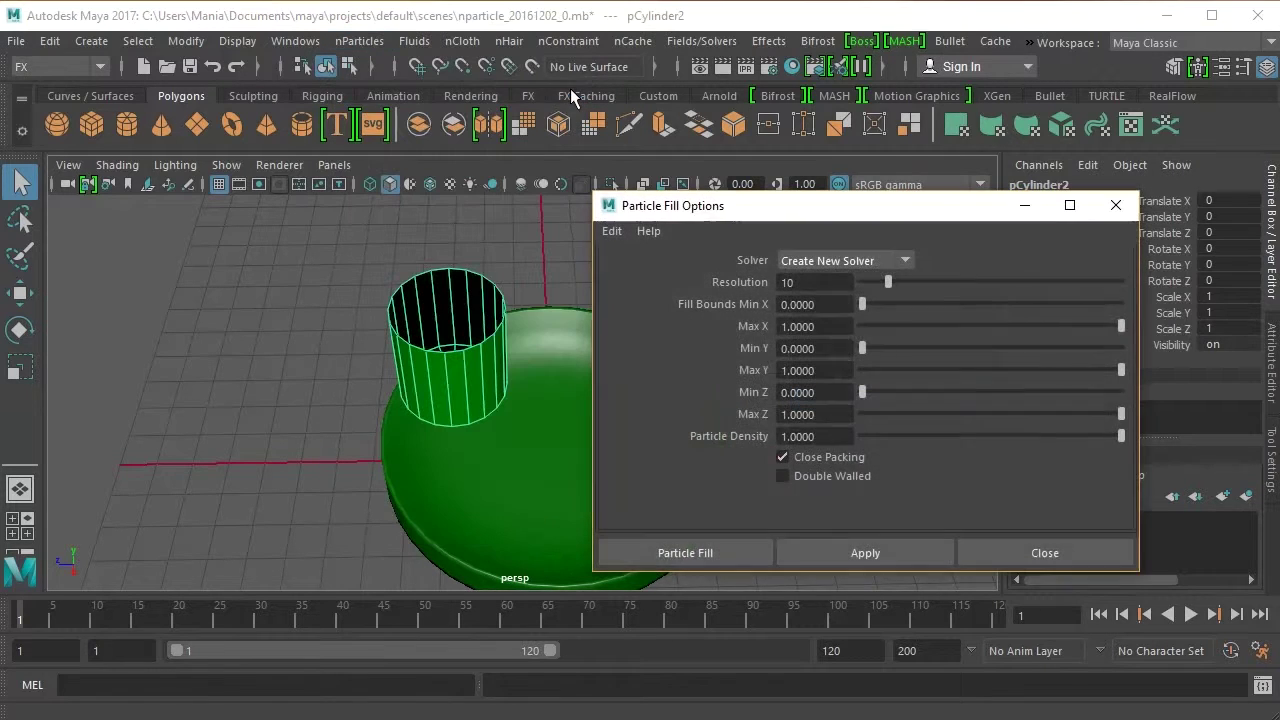
pyautogui.moveTo(712, 214); pyautogui.dragTo(747, 188)
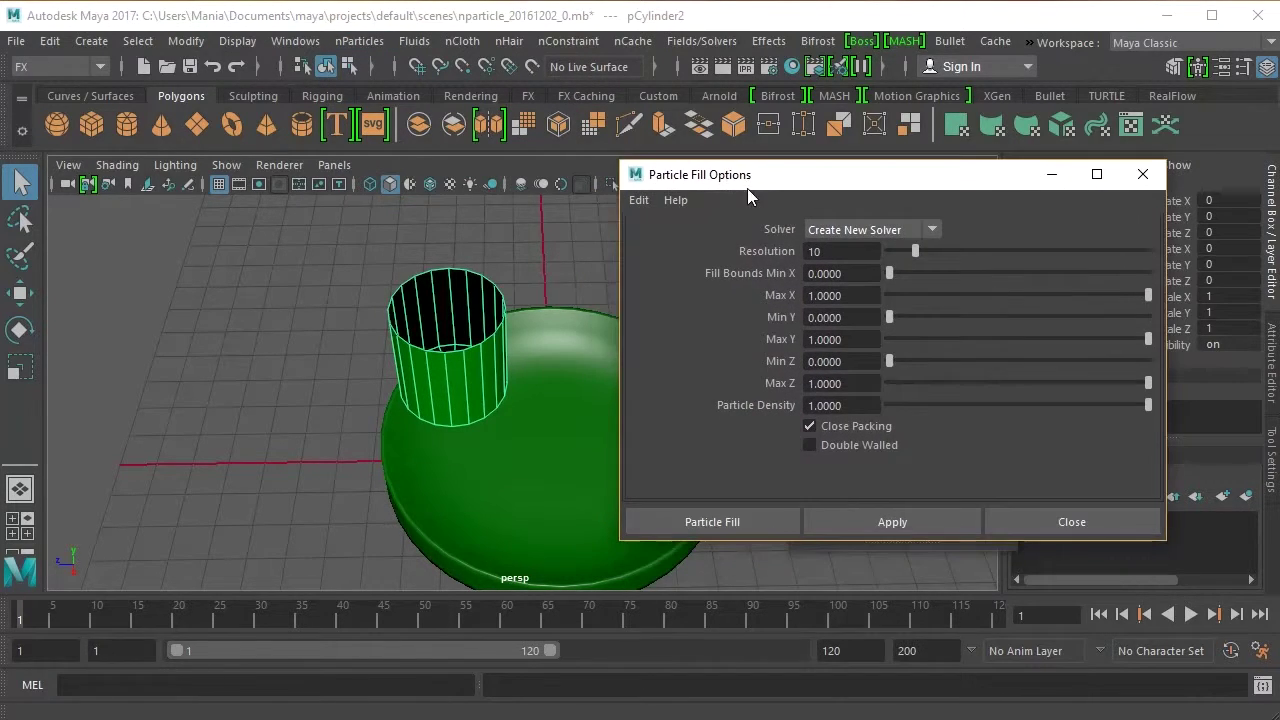
pyautogui.click(934, 228)
pyautogui.click(936, 224)
pyautogui.moveTo(837, 251); pyautogui.dragTo(792, 254)
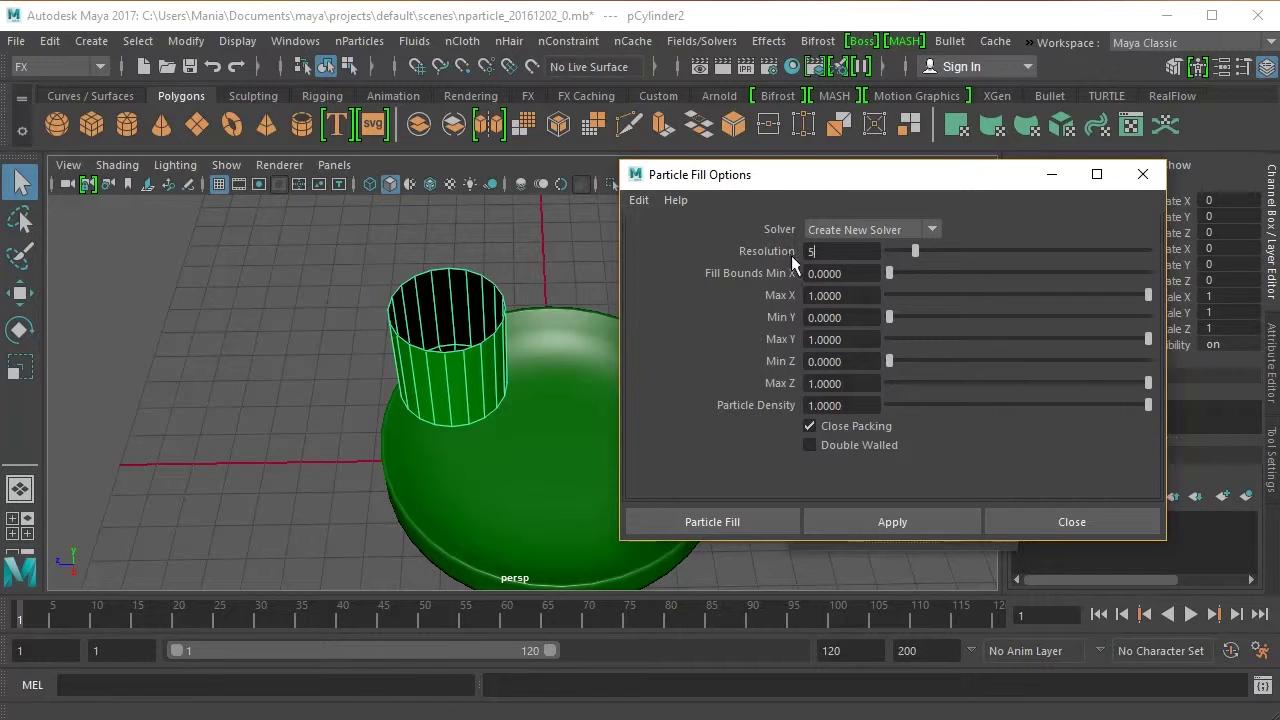
pyautogui.click(847, 273)
# Fill pCylinder2 with nParticles using Particle Fill and close the options.
pyautogui.click(763, 520)
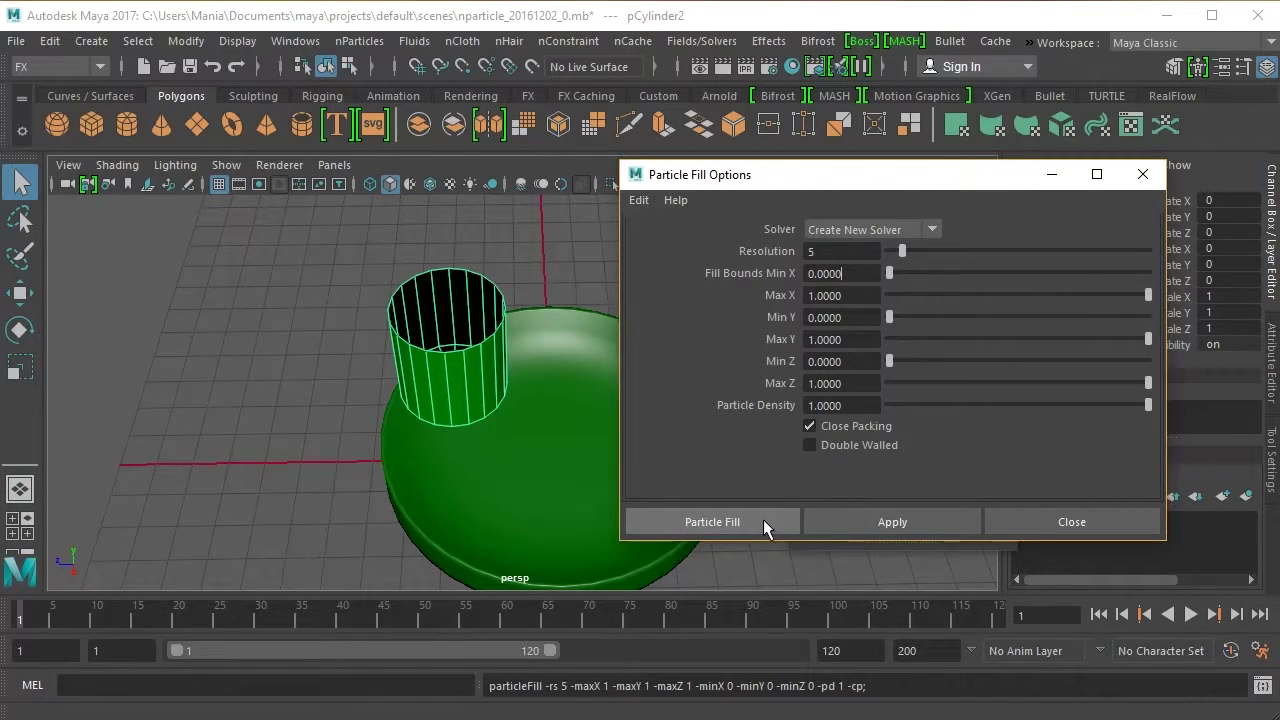
pyautogui.click(877, 524)
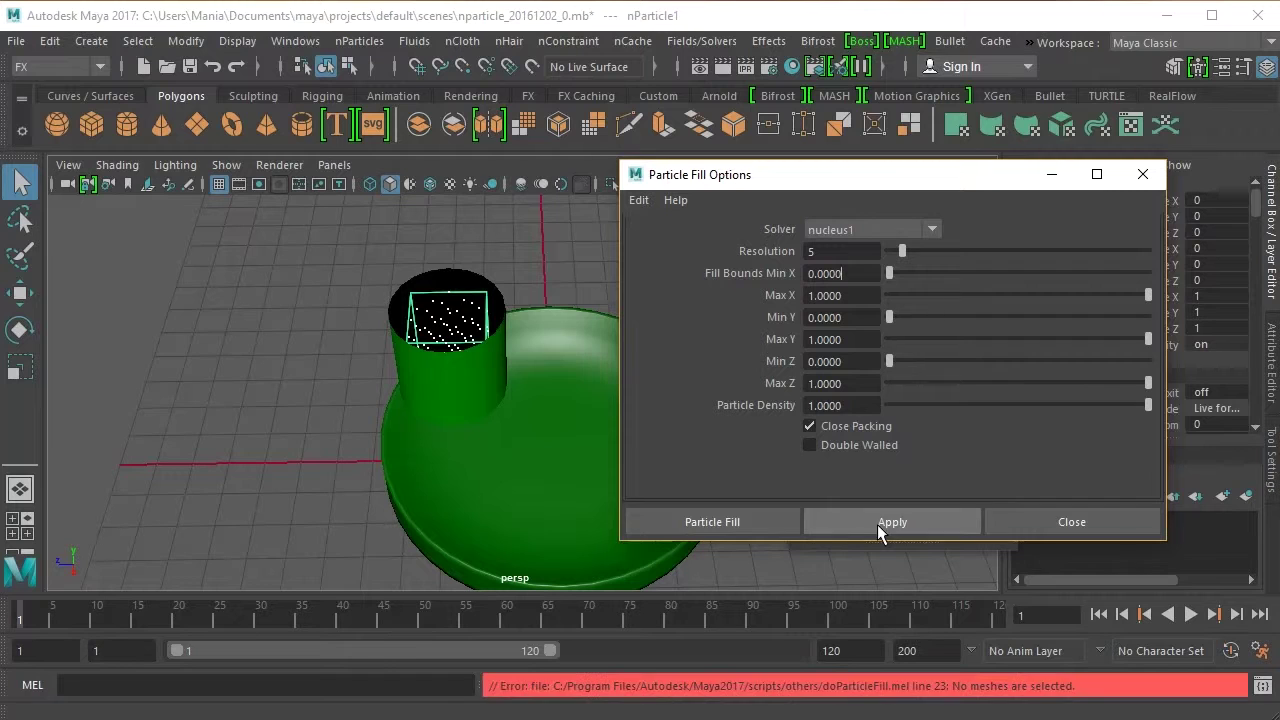
pyautogui.click(1028, 528)
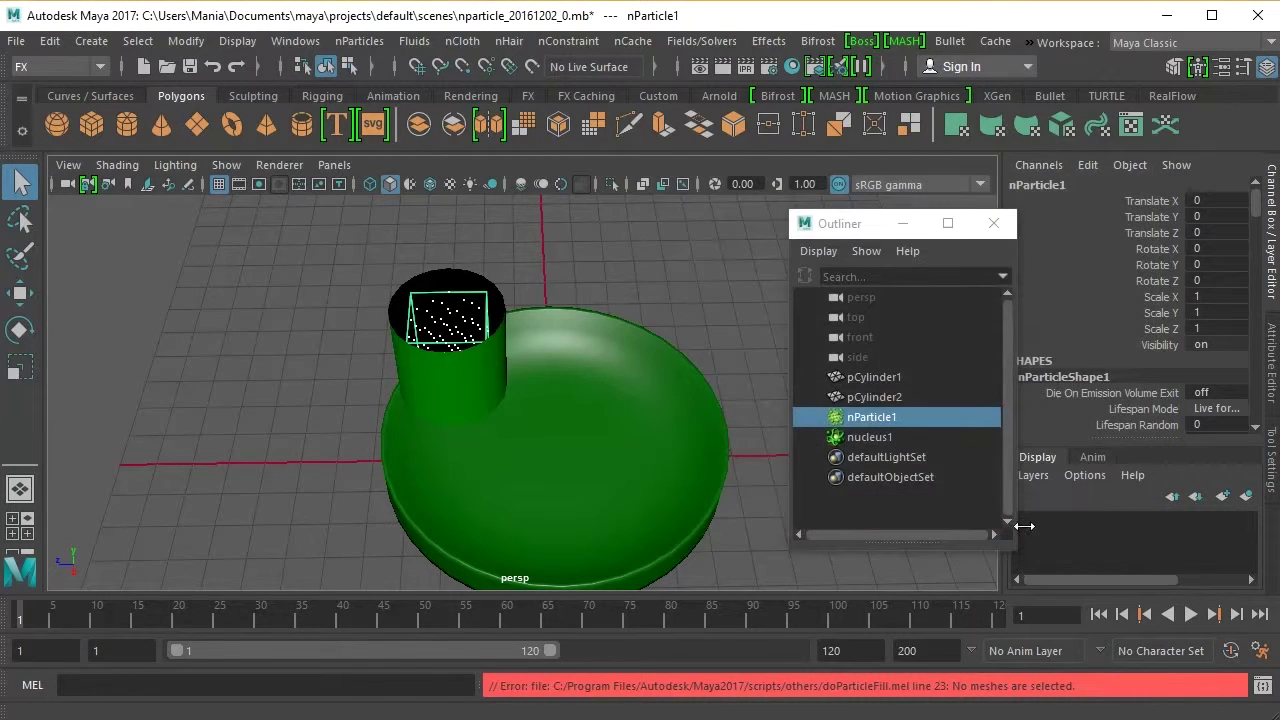
# Turn on X-Ray to reveal the particle block, select nParticle1 and scroll its Channel Box.
pyautogui.click(643, 185)
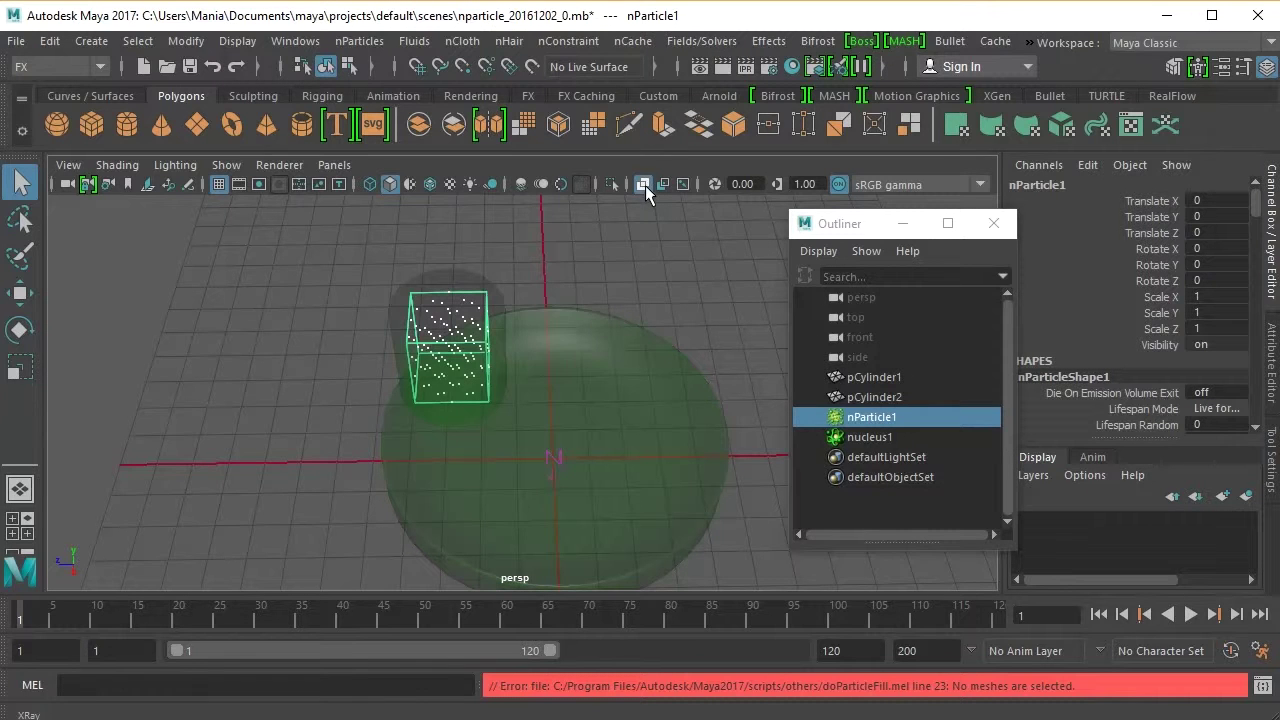
pyautogui.keyDown('alt'); pyautogui.moveTo(533, 301); pyautogui.dragTo(551, 254); pyautogui.keyUp('alt')
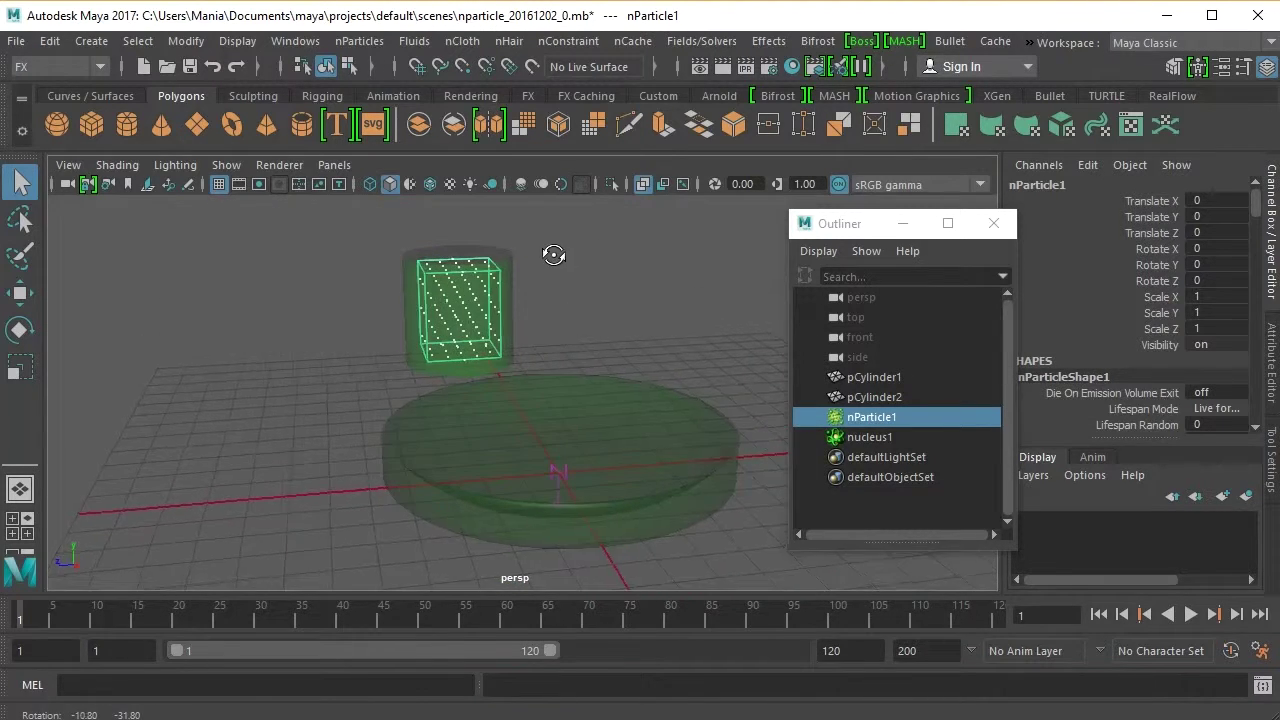
pyautogui.click(848, 438)
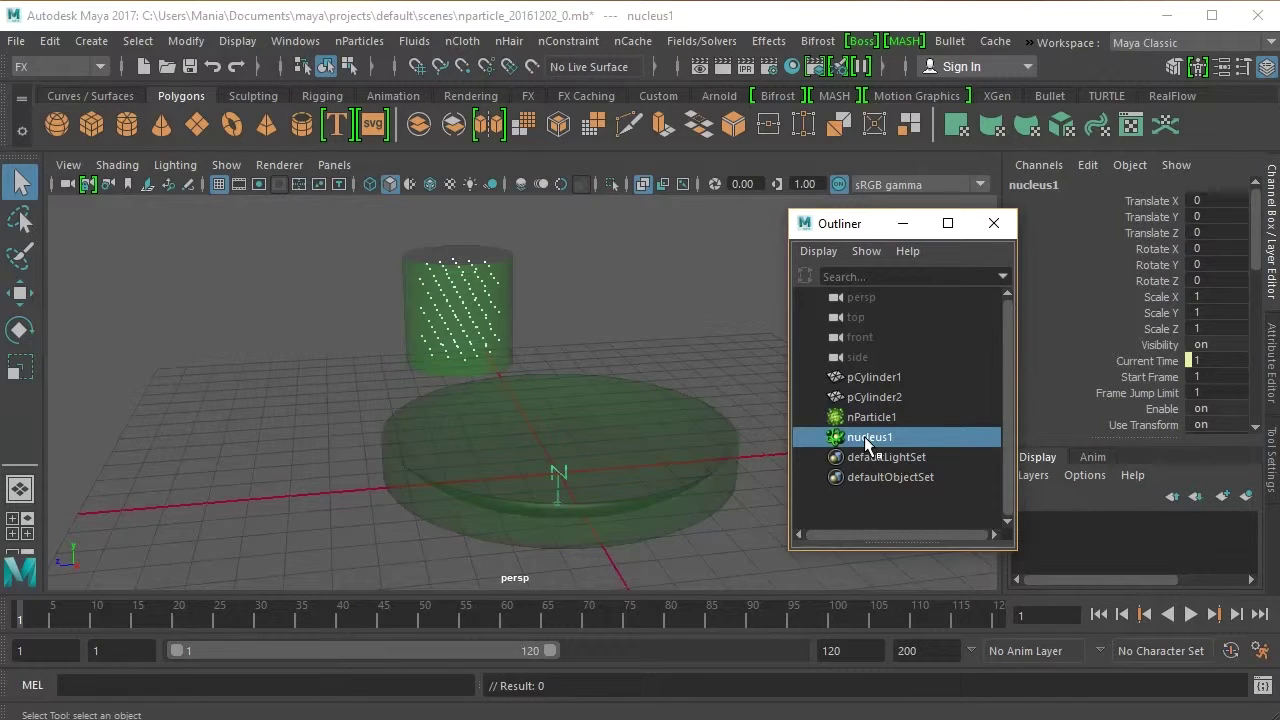
pyautogui.click(862, 418)
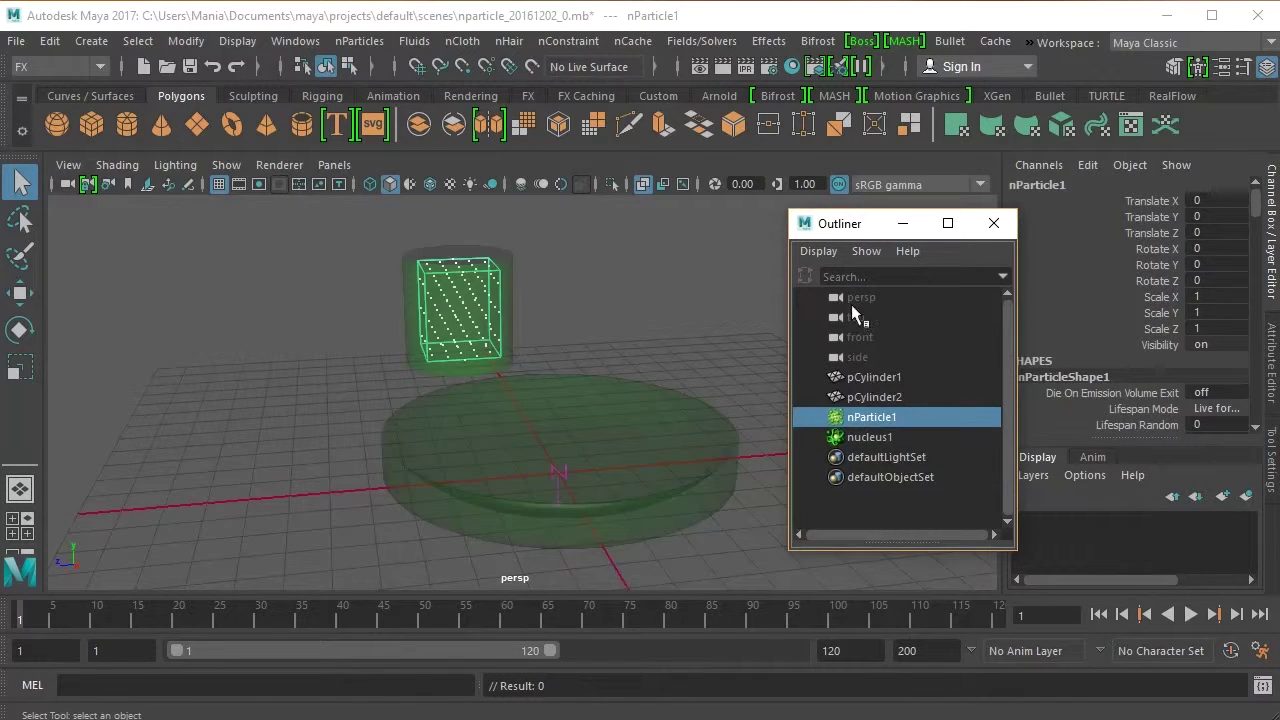
pyautogui.moveTo(855, 223); pyautogui.dragTo(772, 202)
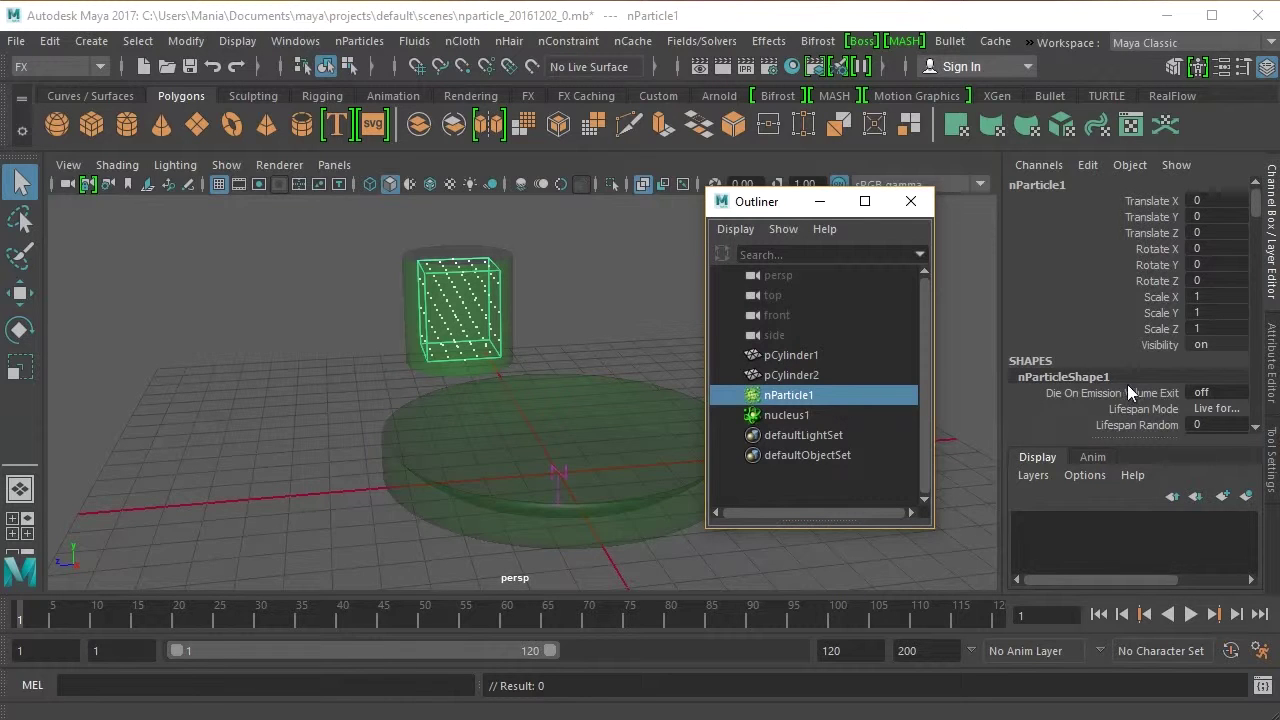
pyautogui.click(1254, 207)
pyautogui.moveTo(1254, 207); pyautogui.dragTo(1253, 258)
# Change nParticleShape1's Particle Render Type from Points to Spheres and view them from above.
pyautogui.click(1210, 305)
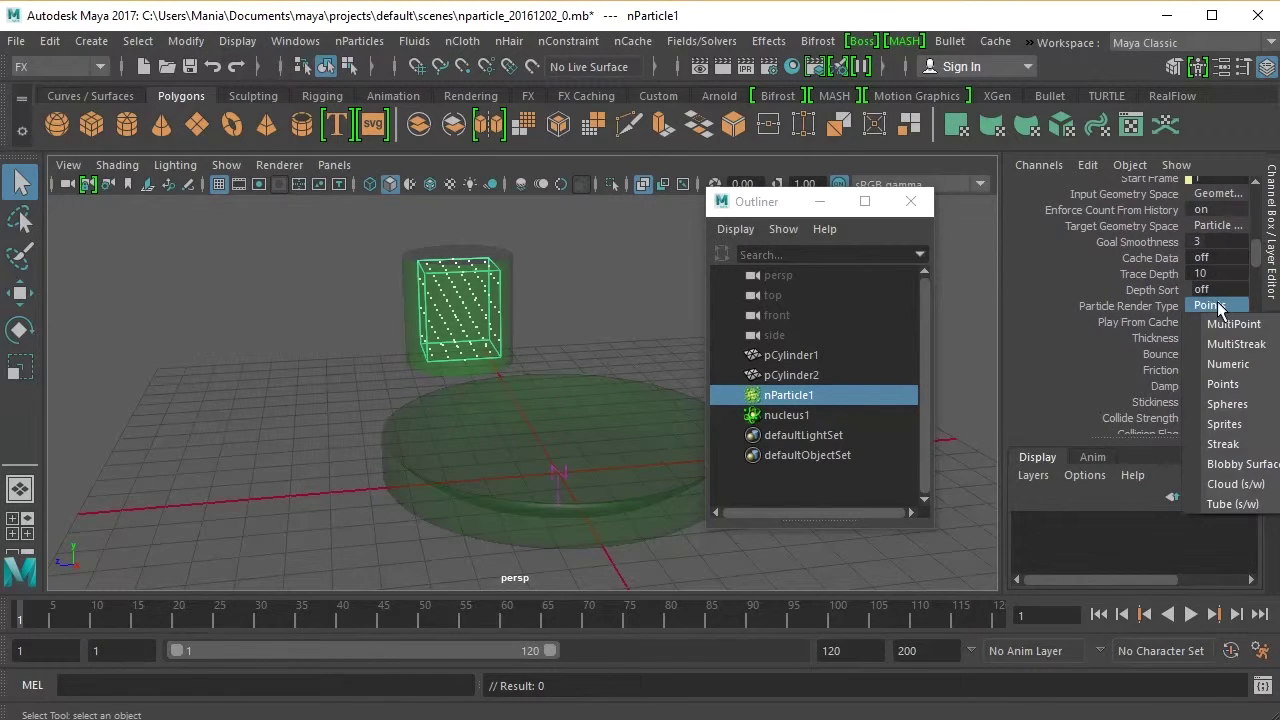
pyautogui.click(1224, 404)
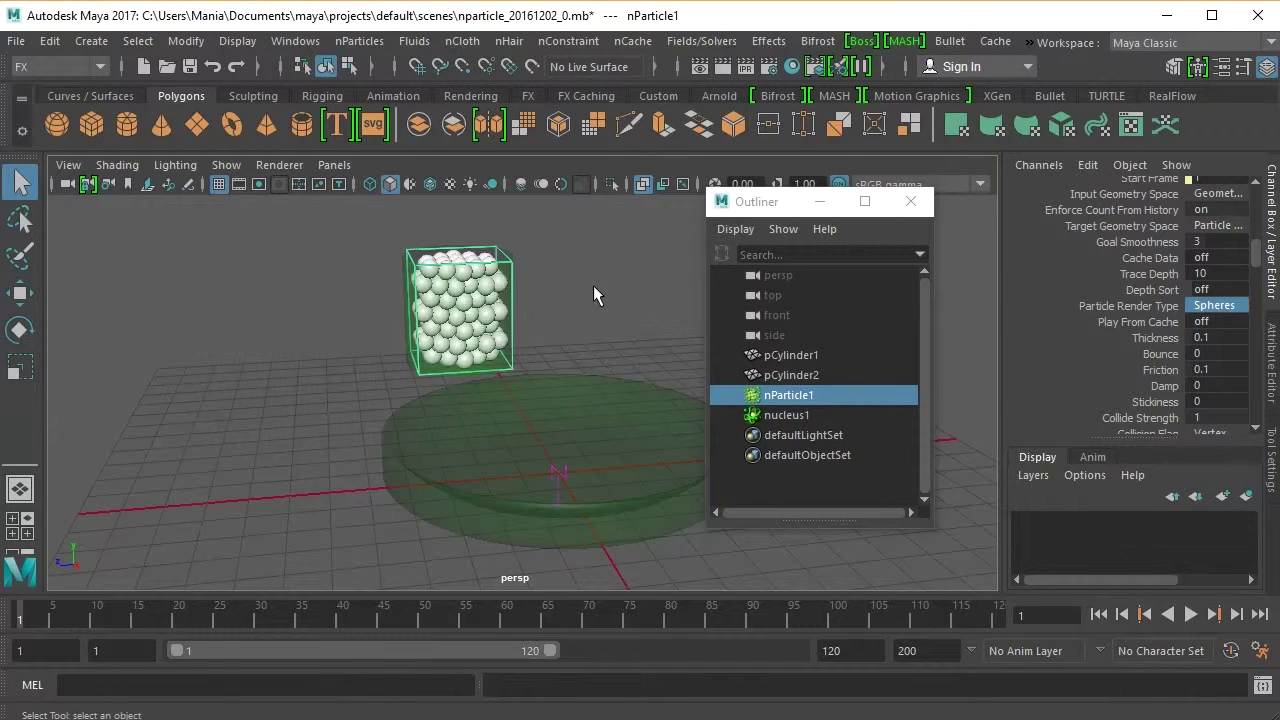
pyautogui.keyDown('alt'); pyautogui.moveTo(600, 277); pyautogui.dragTo(503, 262); pyautogui.keyUp('alt')
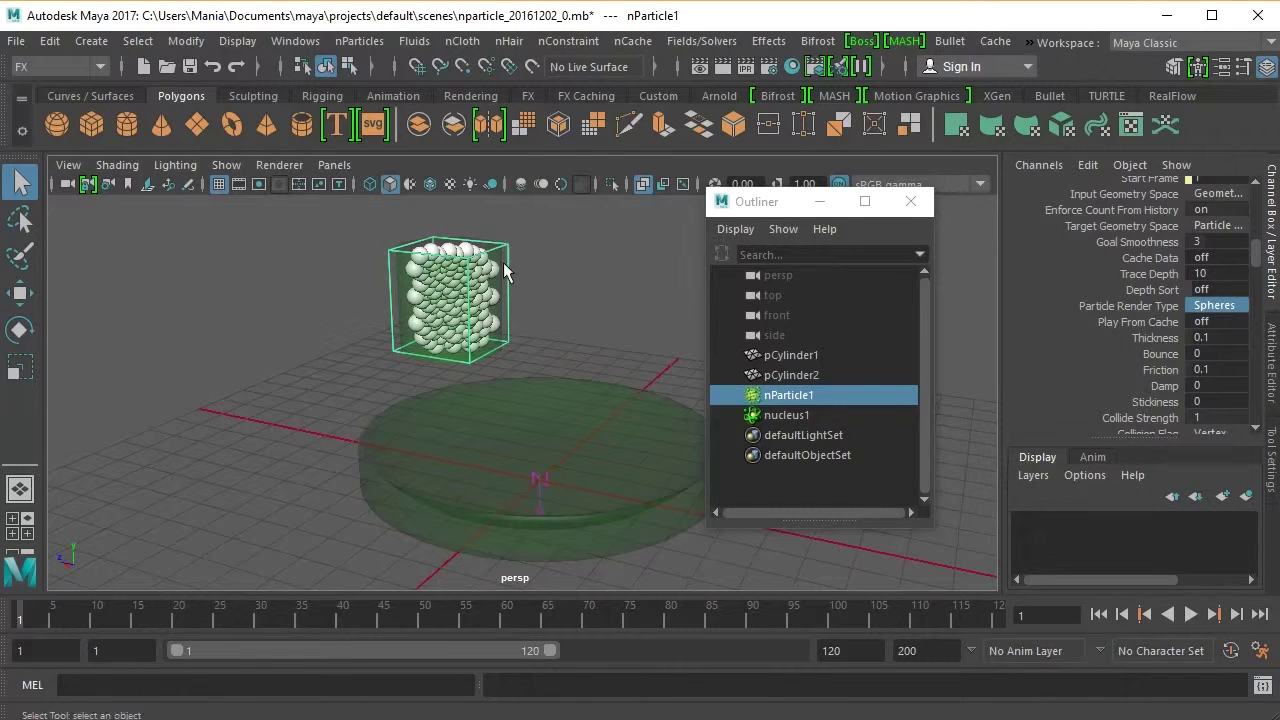
# Play and stop the simulation twice, rewind to frame 1, then turn X-Ray off.
pyautogui.click(1192, 617)
pyautogui.click(1192, 616)
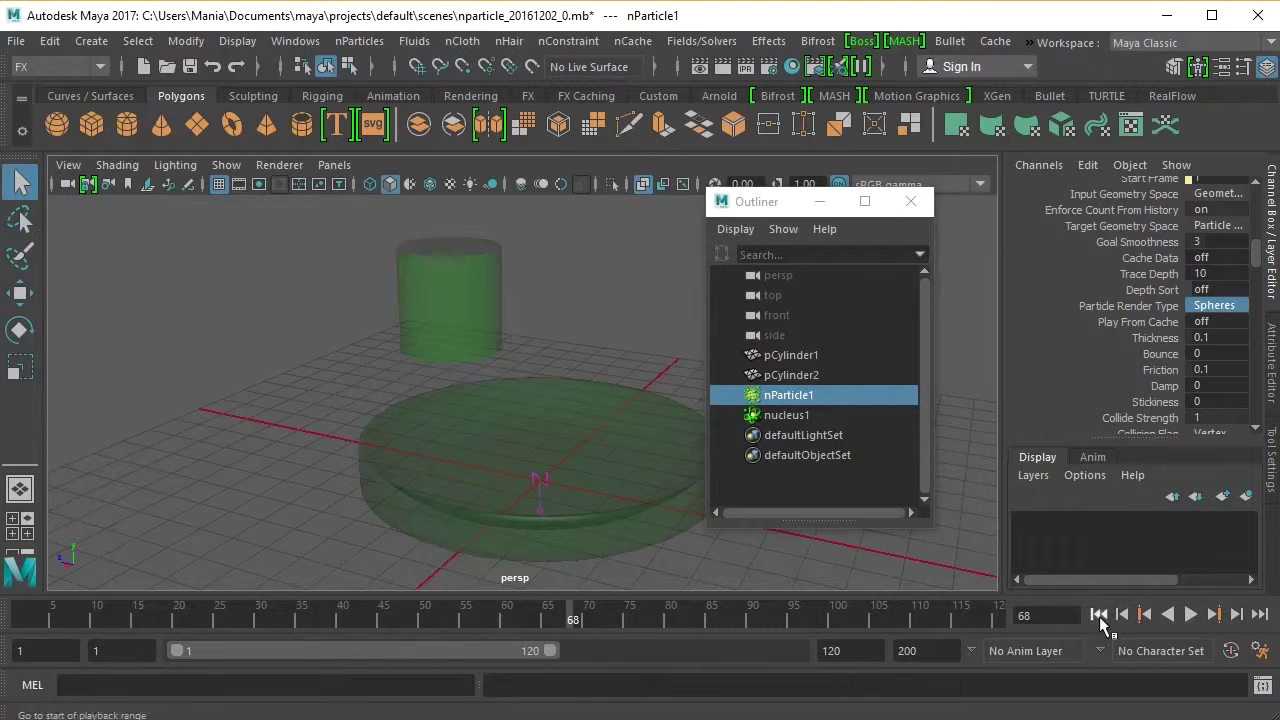
pyautogui.click(1099, 617)
pyautogui.click(1190, 616)
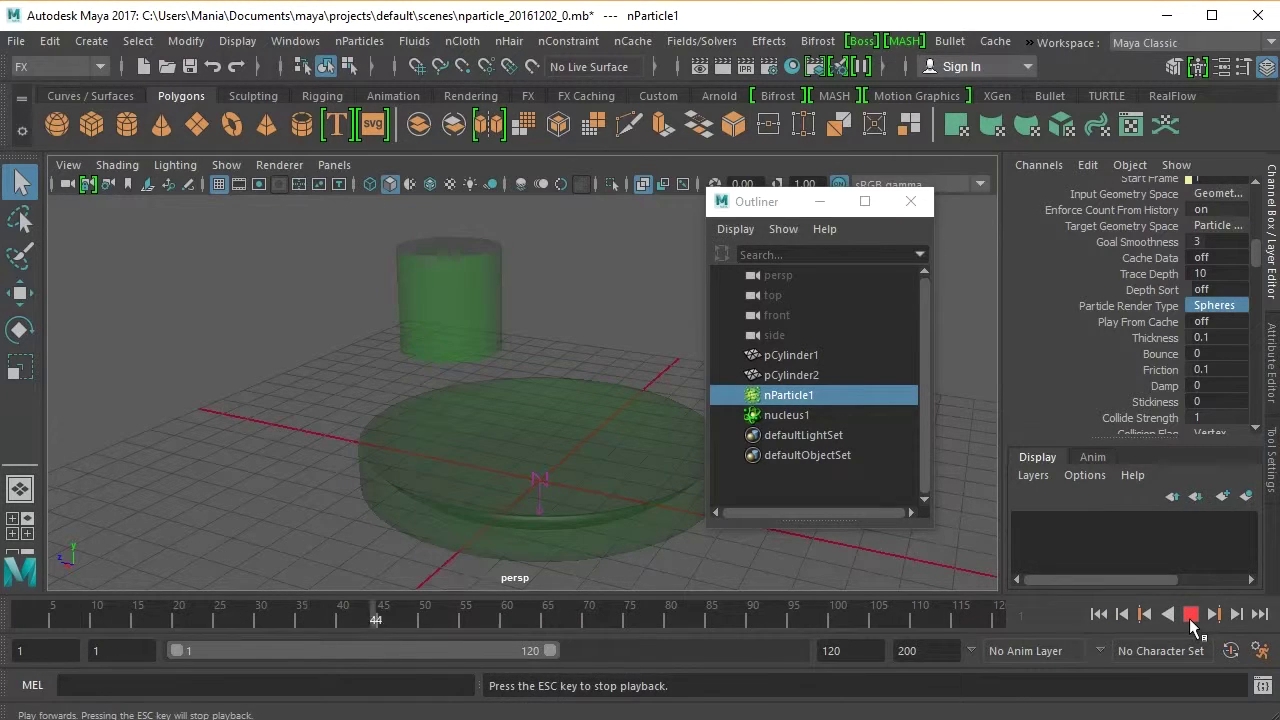
pyautogui.click(1190, 616)
pyautogui.click(1099, 615)
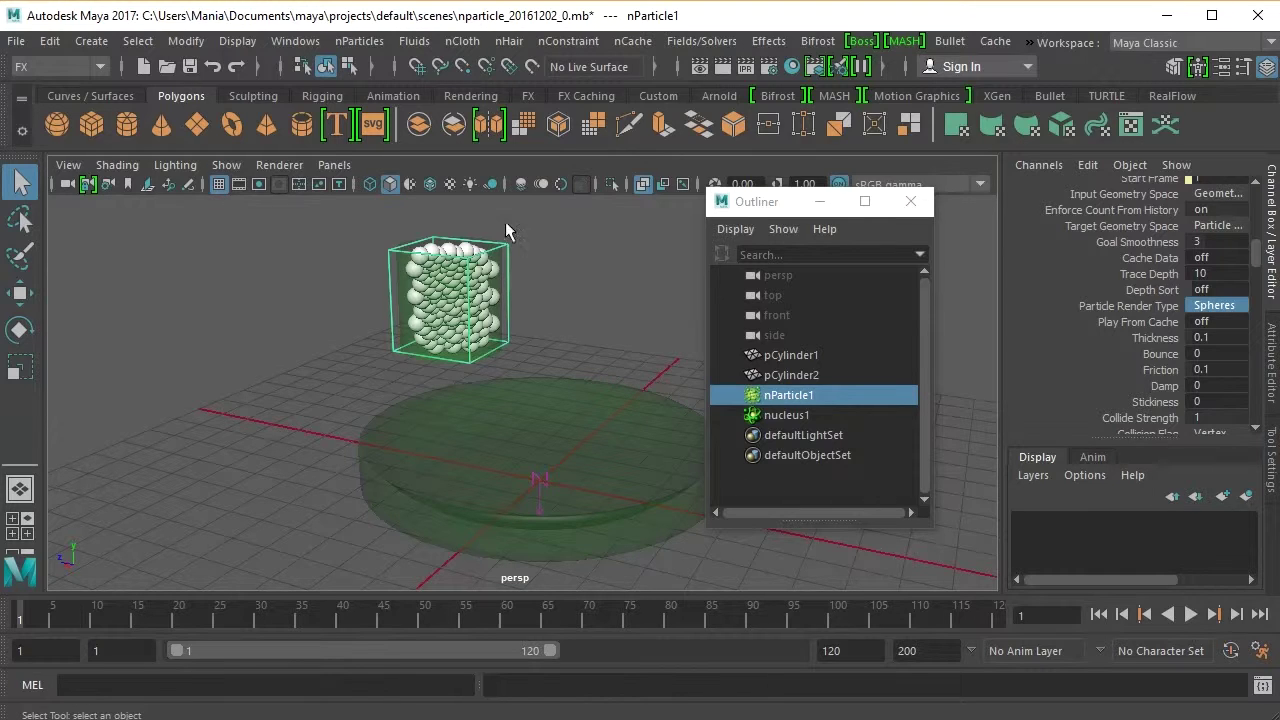
pyautogui.click(647, 185)
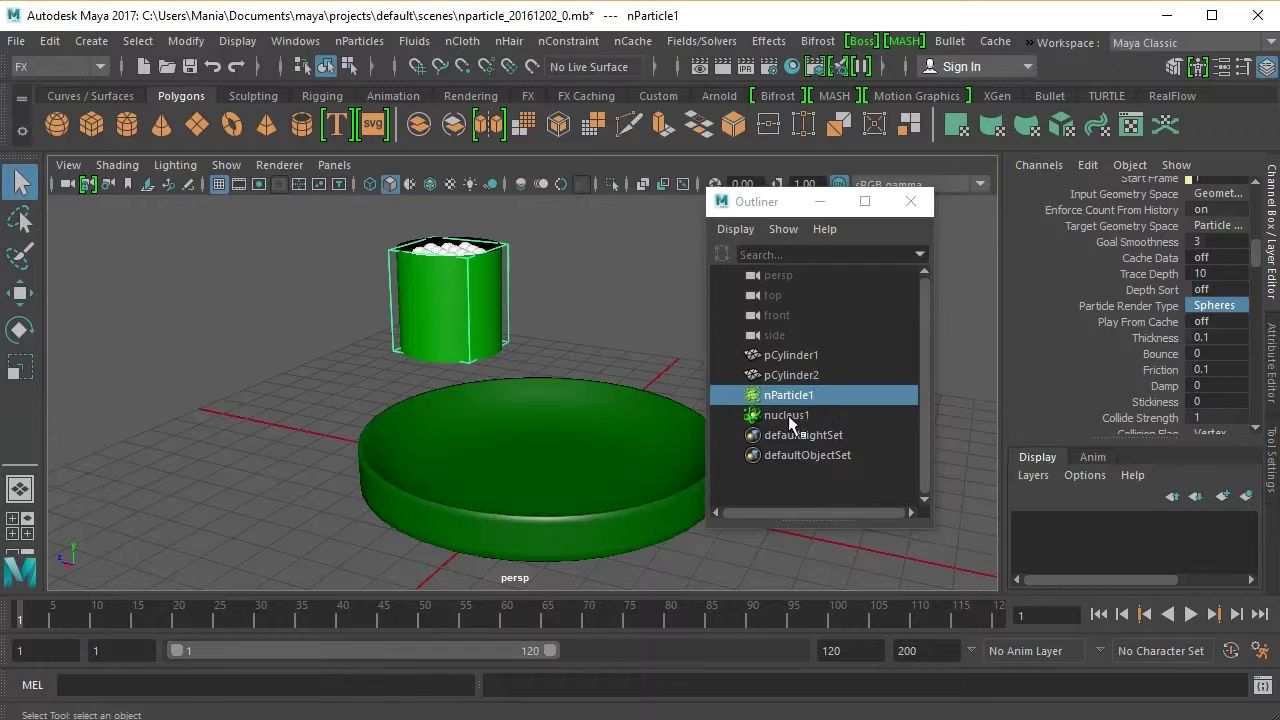
# Make the dish pCylinder1 a passive collider with Make Collide, then select pCylinder2.
pyautogui.click(786, 355)
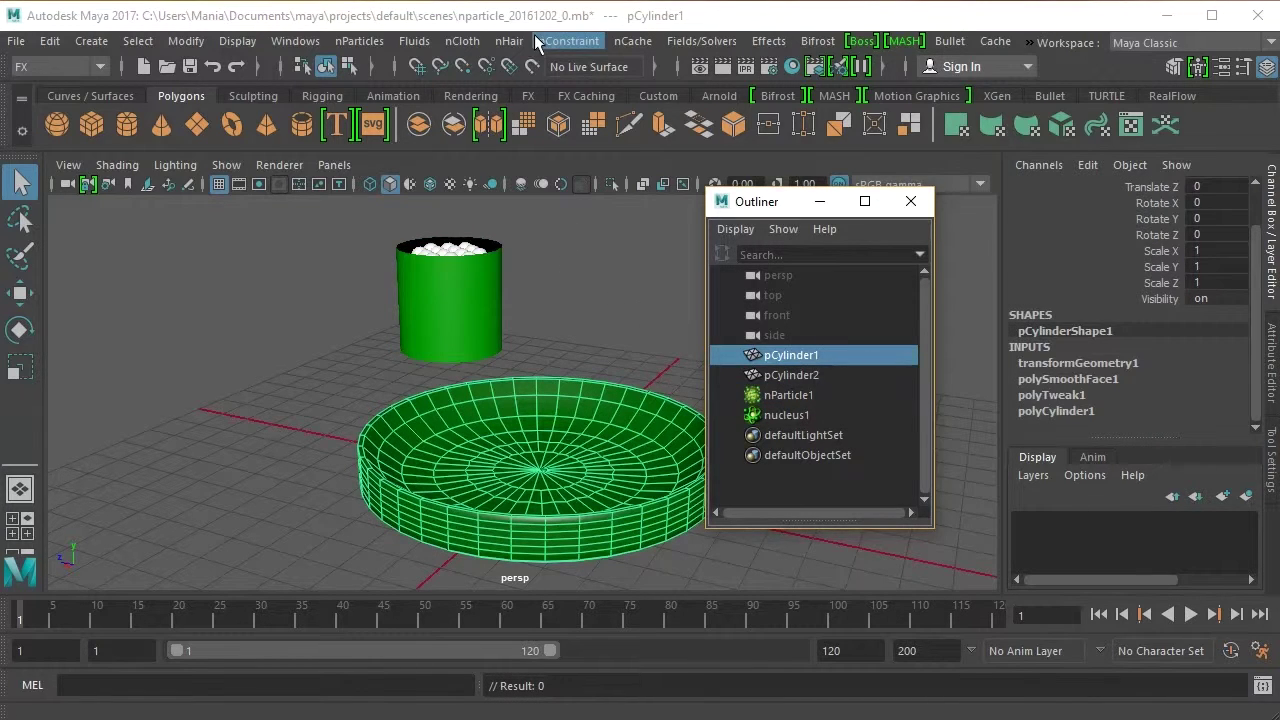
pyautogui.click(462, 41)
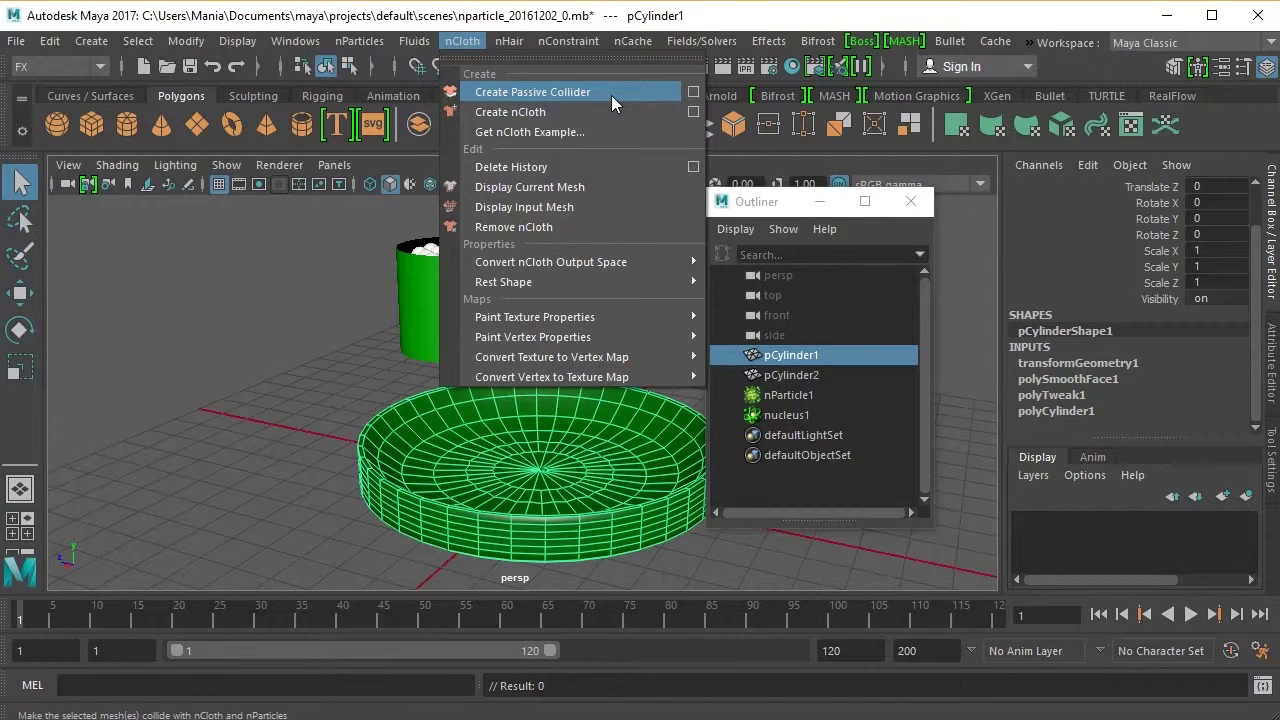
pyautogui.click(693, 92)
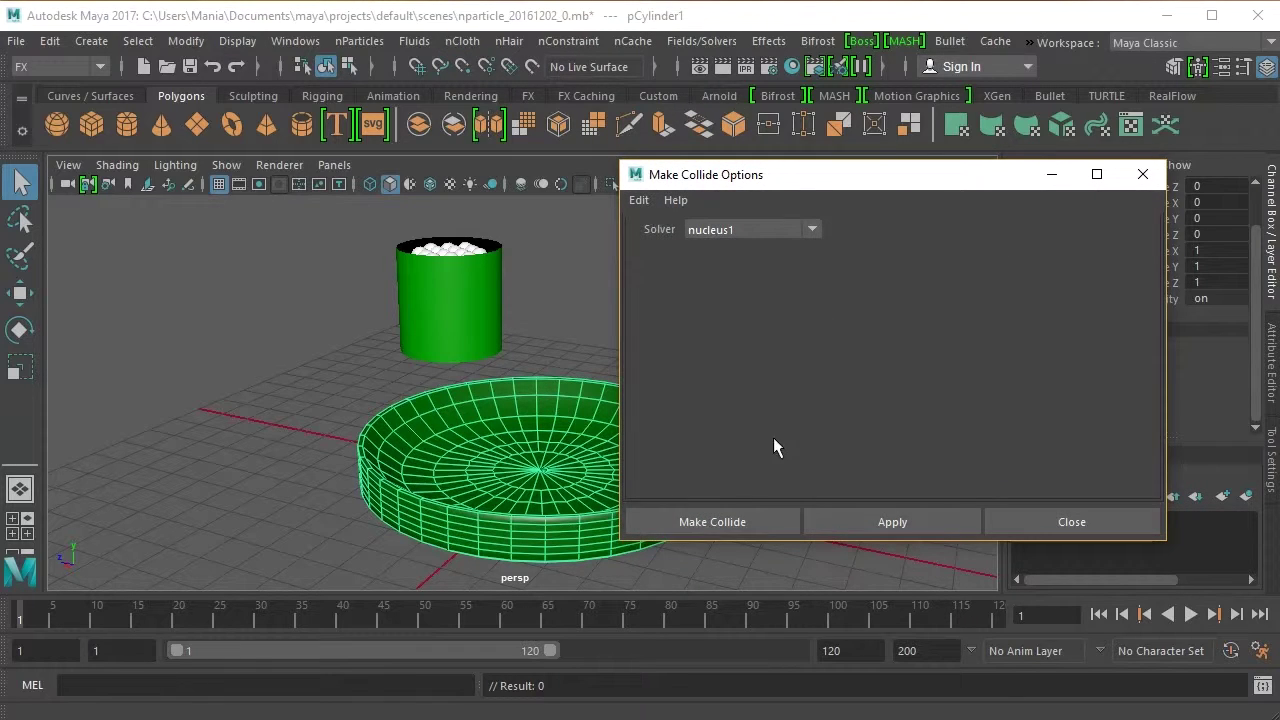
pyautogui.click(739, 518)
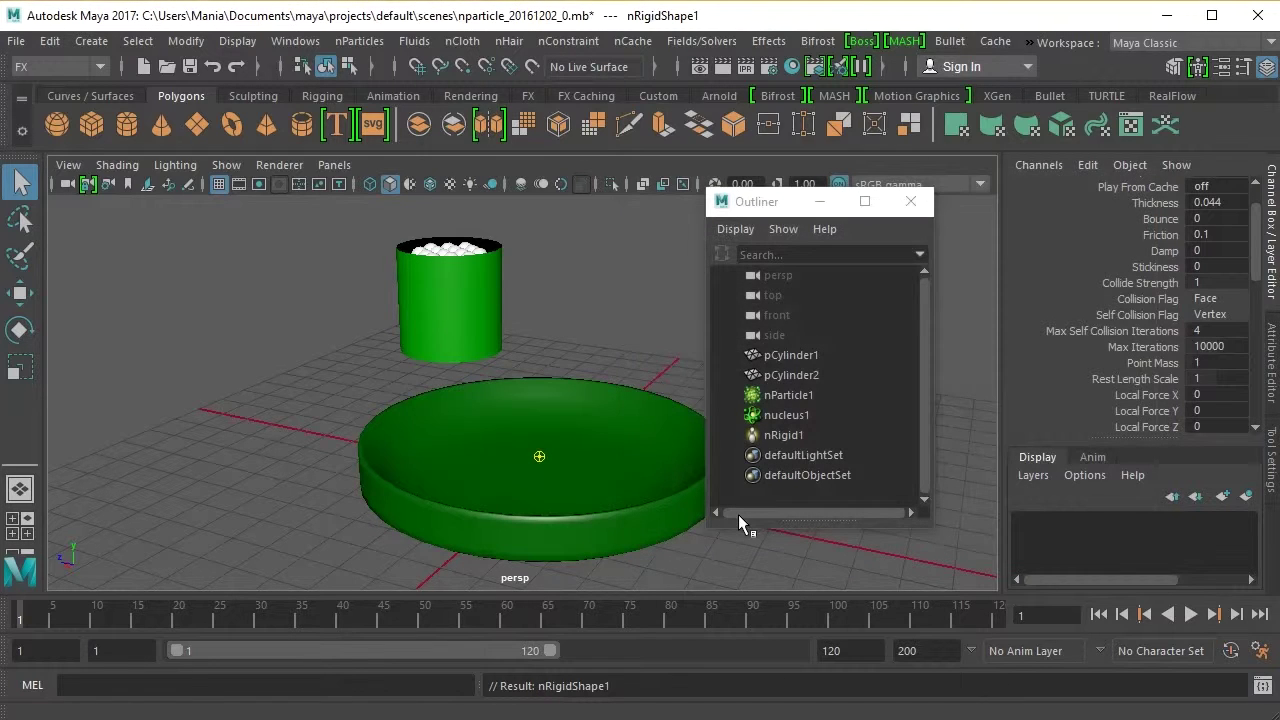
pyautogui.click(795, 358)
pyautogui.click(798, 374)
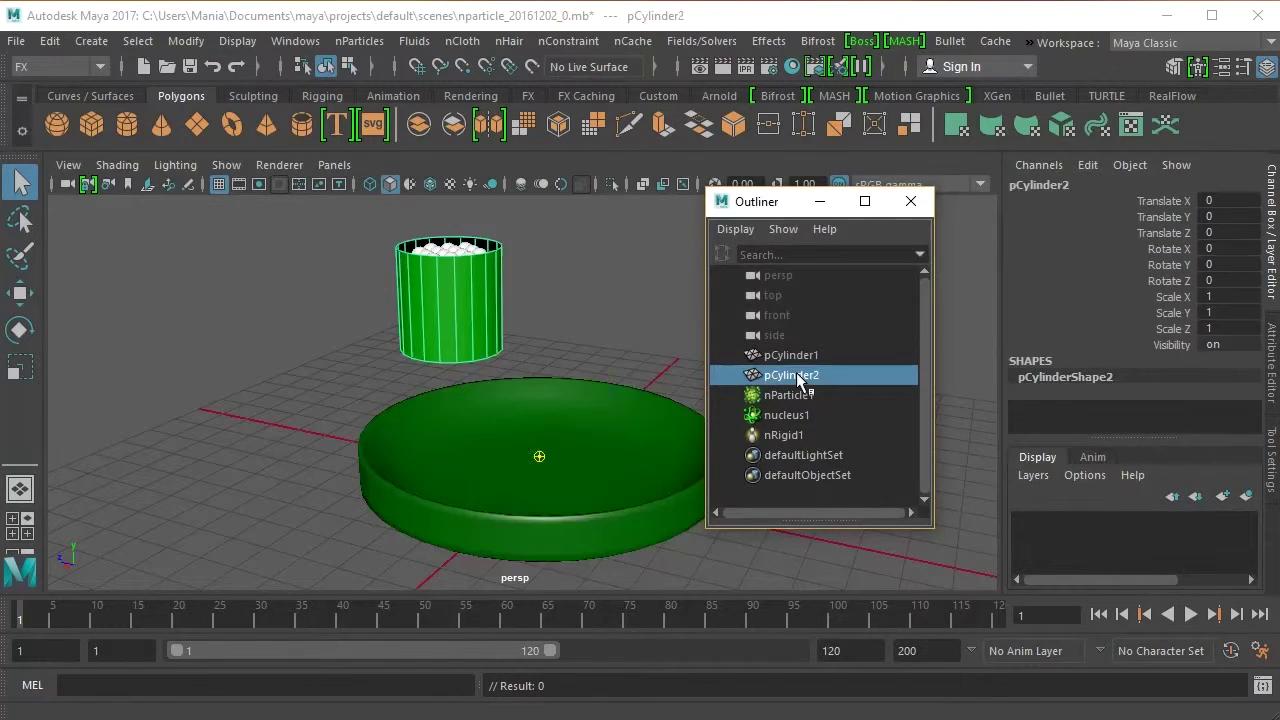
# Run Create Passive Collider on pCylinder2 with Solver set to nucleus1.
pyautogui.click(462, 41)
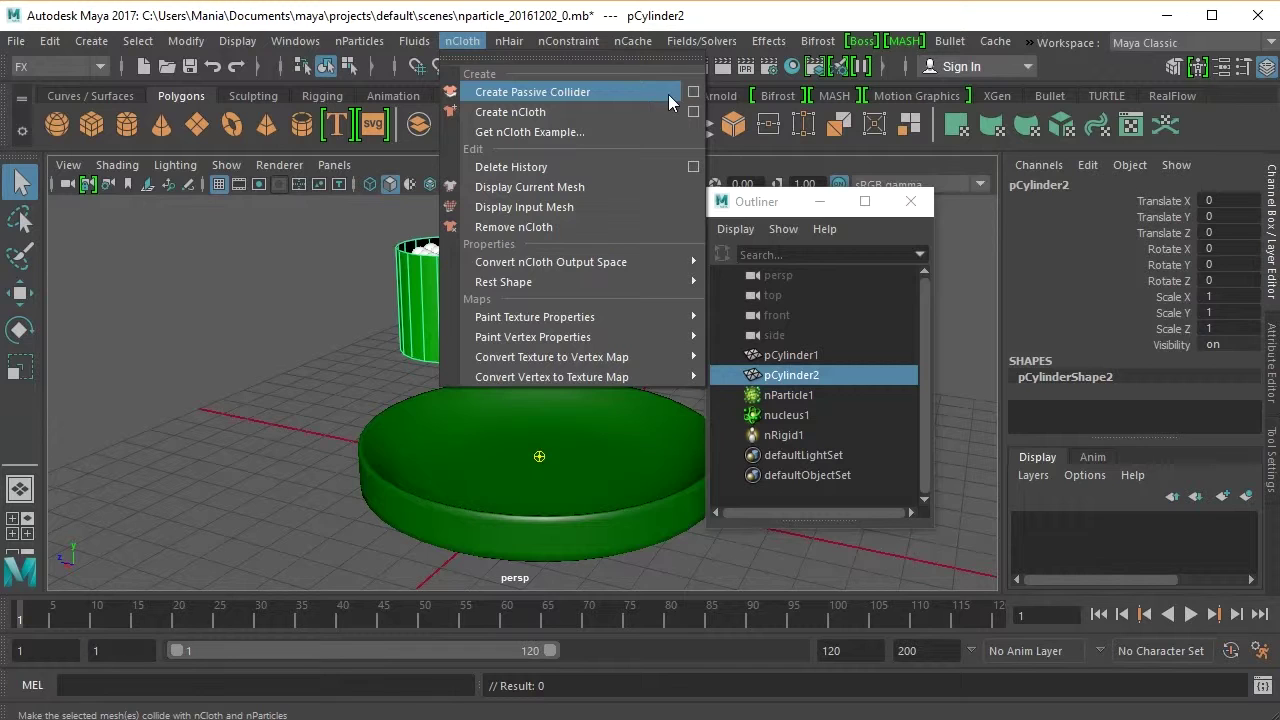
pyautogui.click(693, 92)
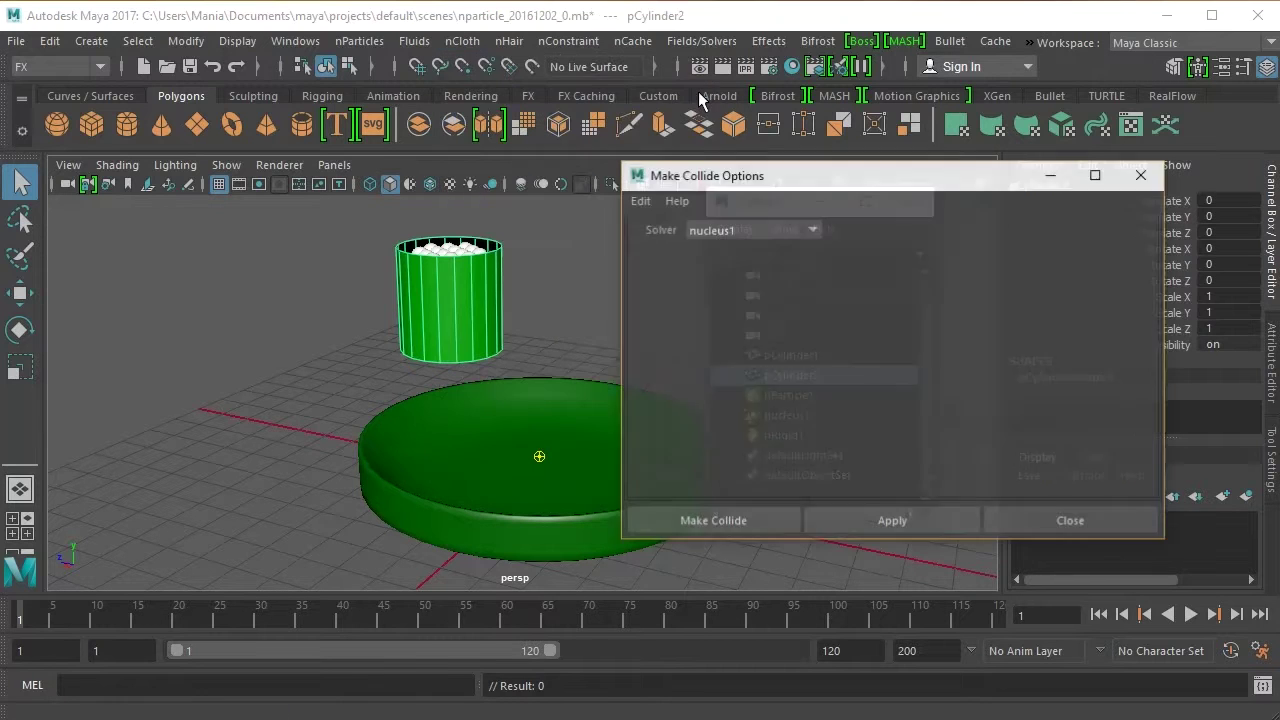
pyautogui.click(736, 231)
pyautogui.click(713, 265)
pyautogui.click(755, 521)
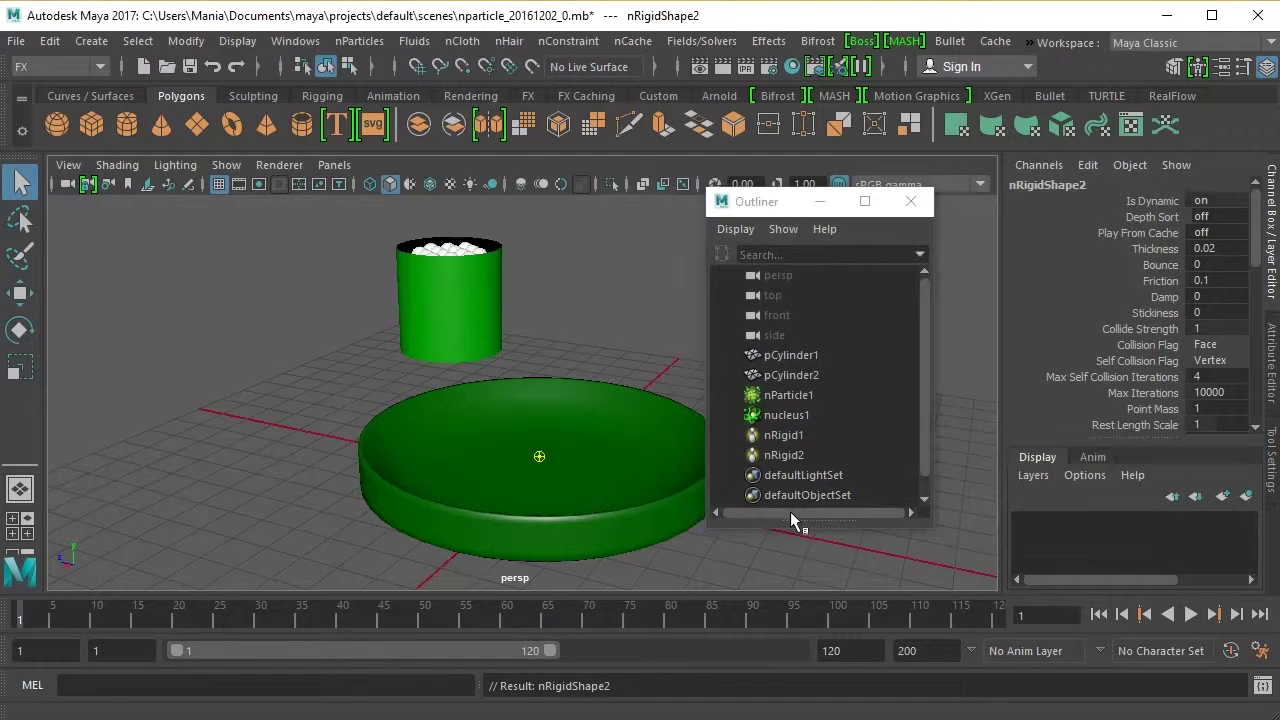
# Turn on X-Ray, play and stop the simulation, rewind to frame 1, and select nParticle1.
pyautogui.click(642, 184)
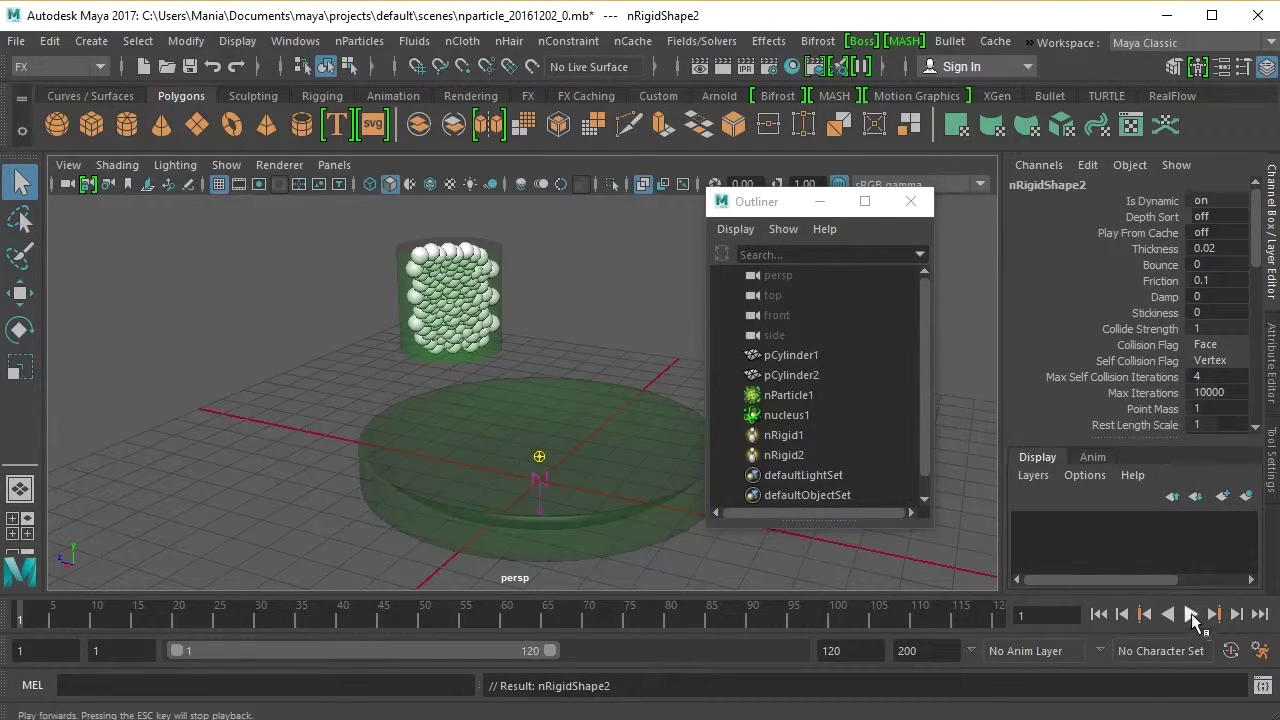
pyautogui.click(1191, 615)
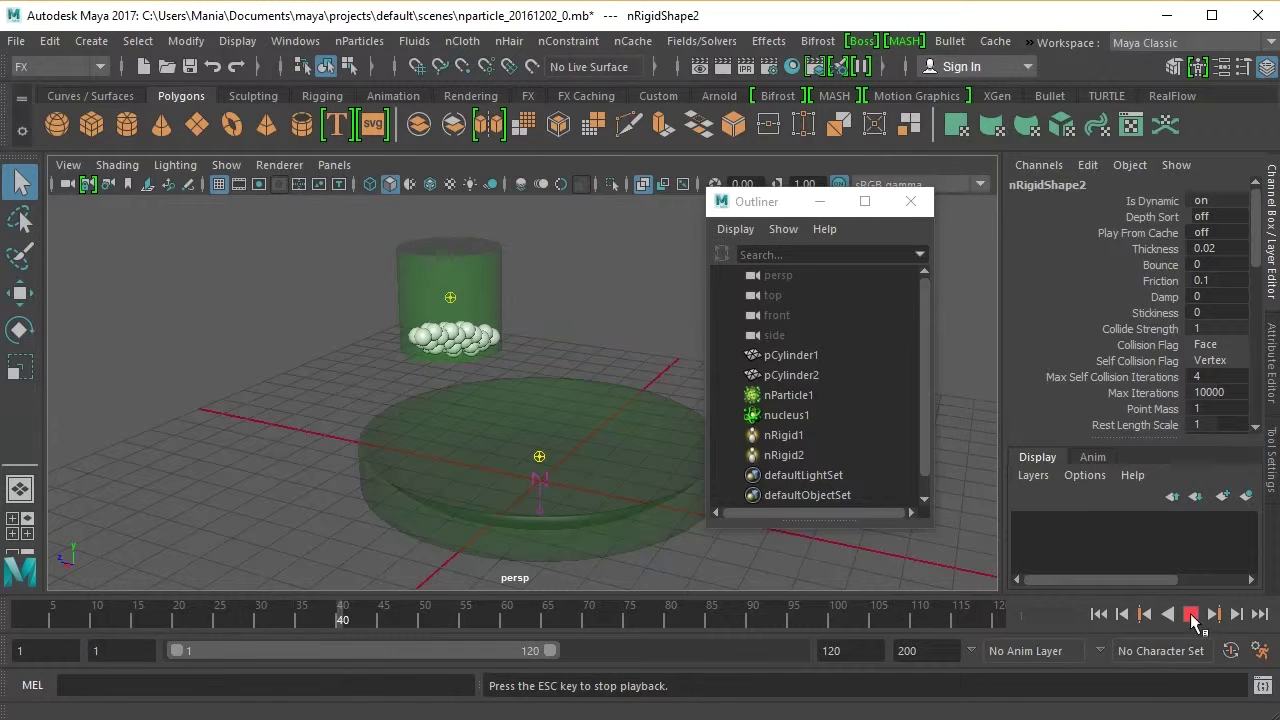
pyautogui.click(1191, 615)
pyautogui.moveTo(569, 340)
pyautogui.keyDown('alt'); pyautogui.mouseDown()
pyautogui.moveTo(520, 420)
pyautogui.moveTo(557, 360)
pyautogui.mouseUp(); pyautogui.keyUp('alt')
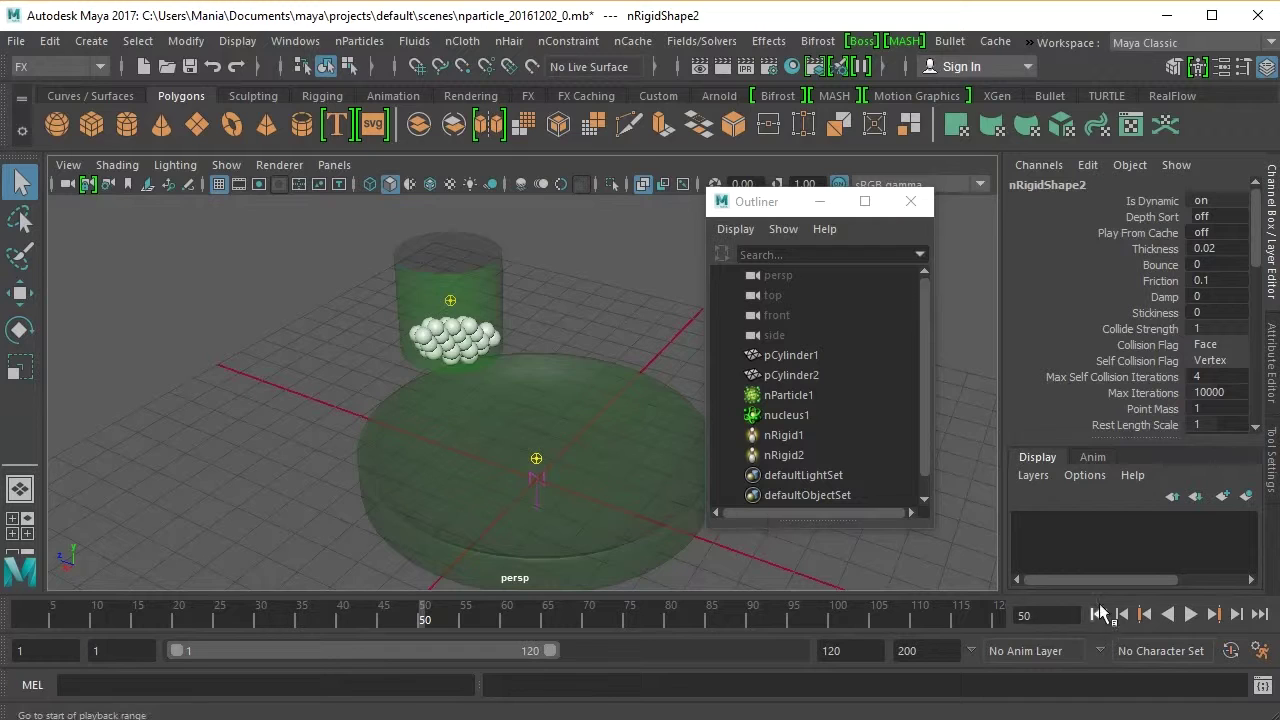
pyautogui.click(1099, 614)
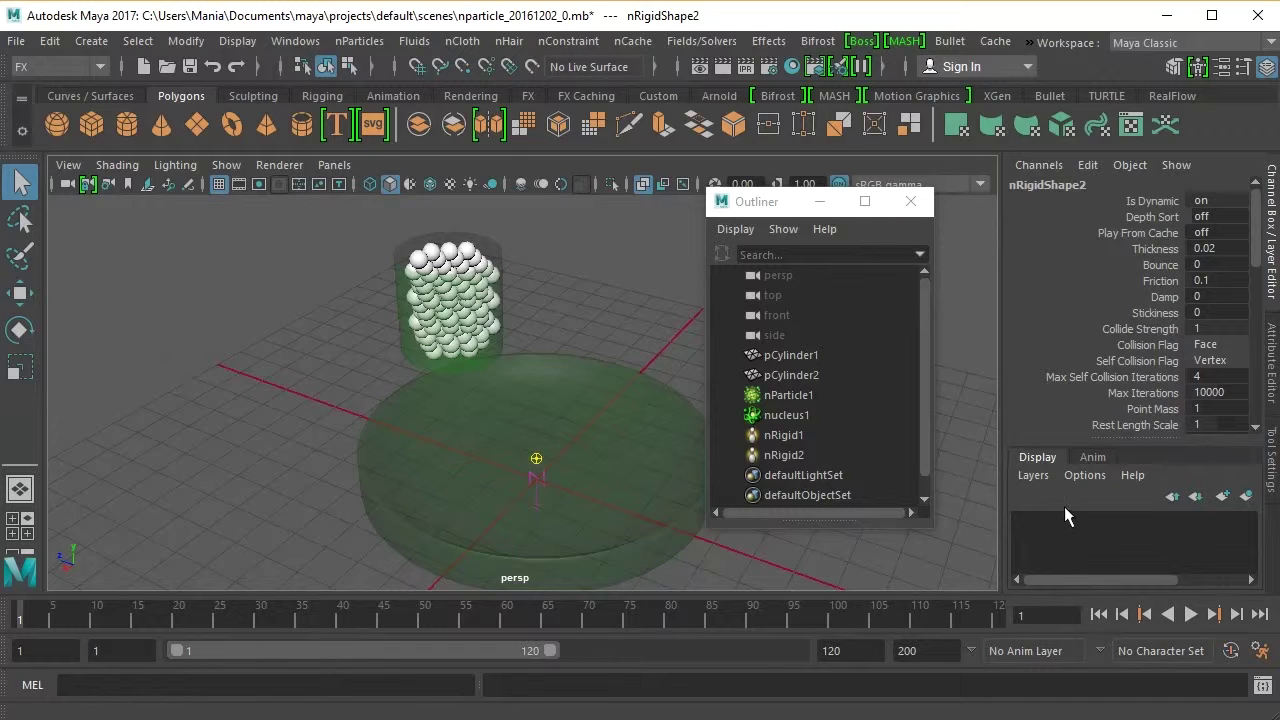
pyautogui.click(792, 394)
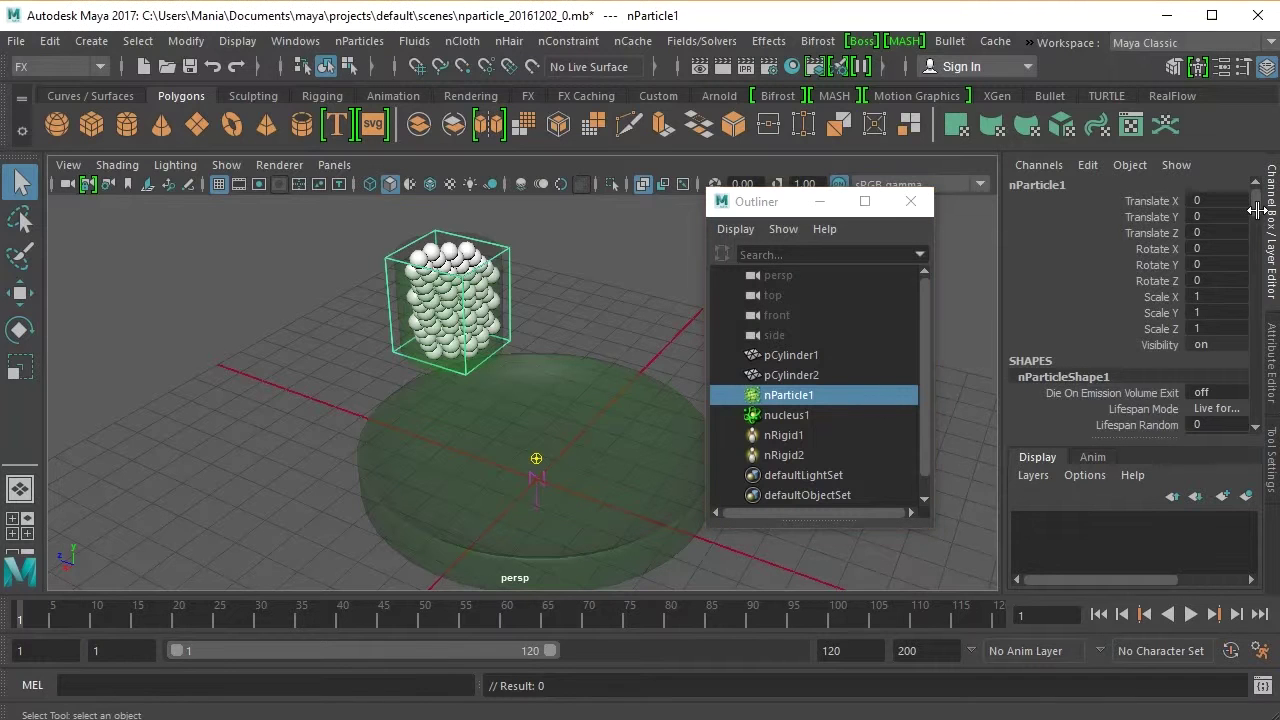
# Scroll nParticleShape1's Channel Box to Self Collide and switch it from off to on.
pyautogui.moveTo(1257, 208); pyautogui.dragTo(1257, 273)
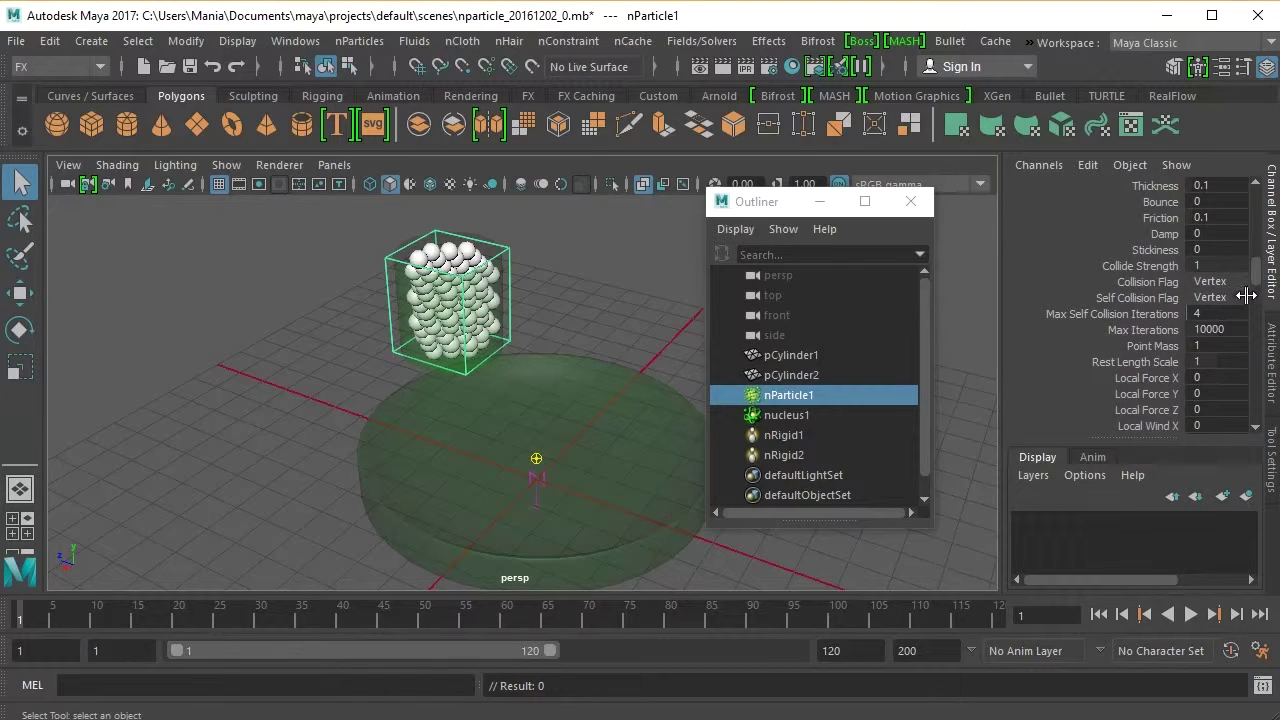
pyautogui.scroll(-3, 1255, 286)
pyautogui.scroll(-1, 1254, 286)
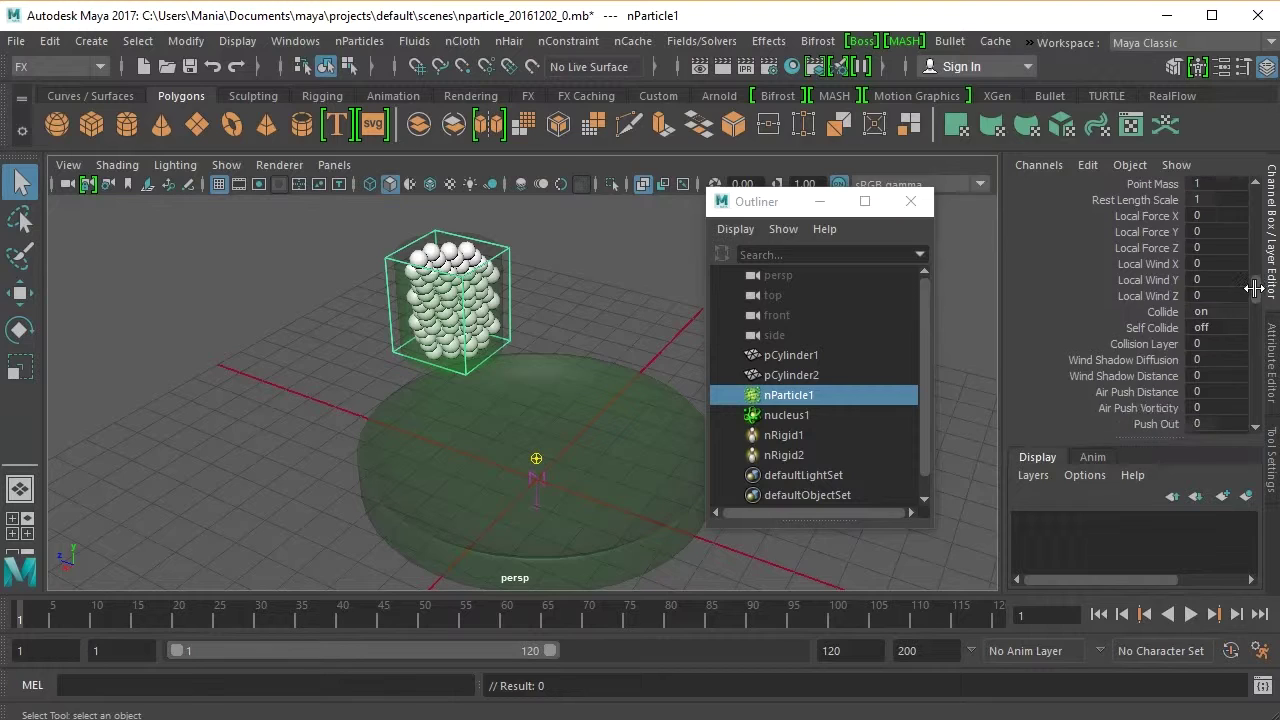
pyautogui.click(1170, 312)
pyautogui.click(1167, 332)
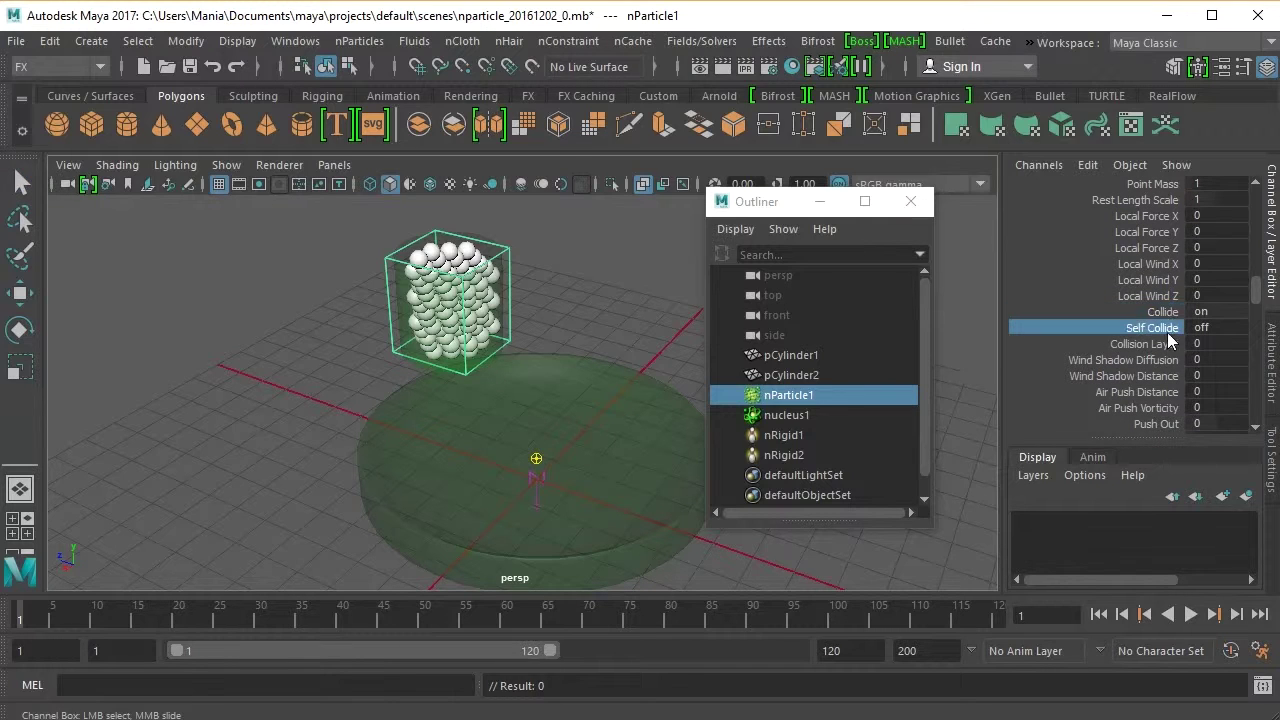
pyautogui.moveTo(918, 556); pyautogui.dragTo(940, 553, button='middle')
# Play and stop the self-colliding particles, rewind to frame 1, turn X-Ray off, select pCylinder2.
pyautogui.click(1192, 616)
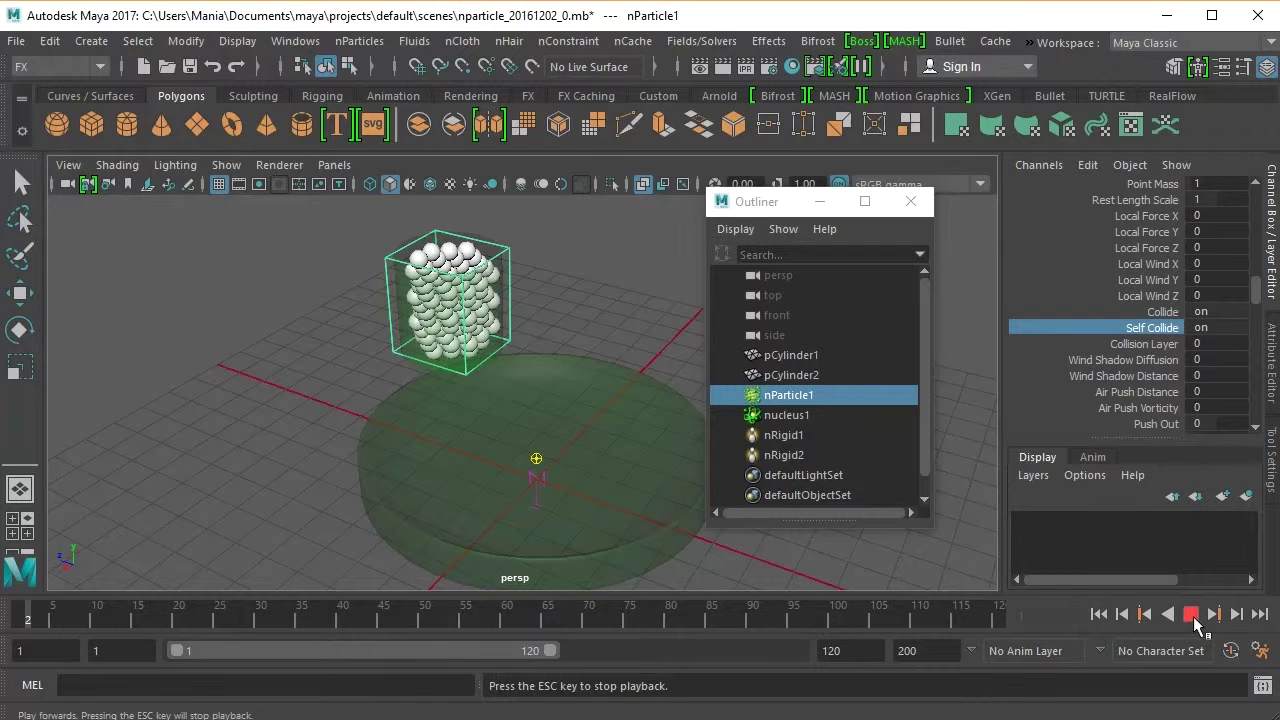
pyautogui.click(1192, 616)
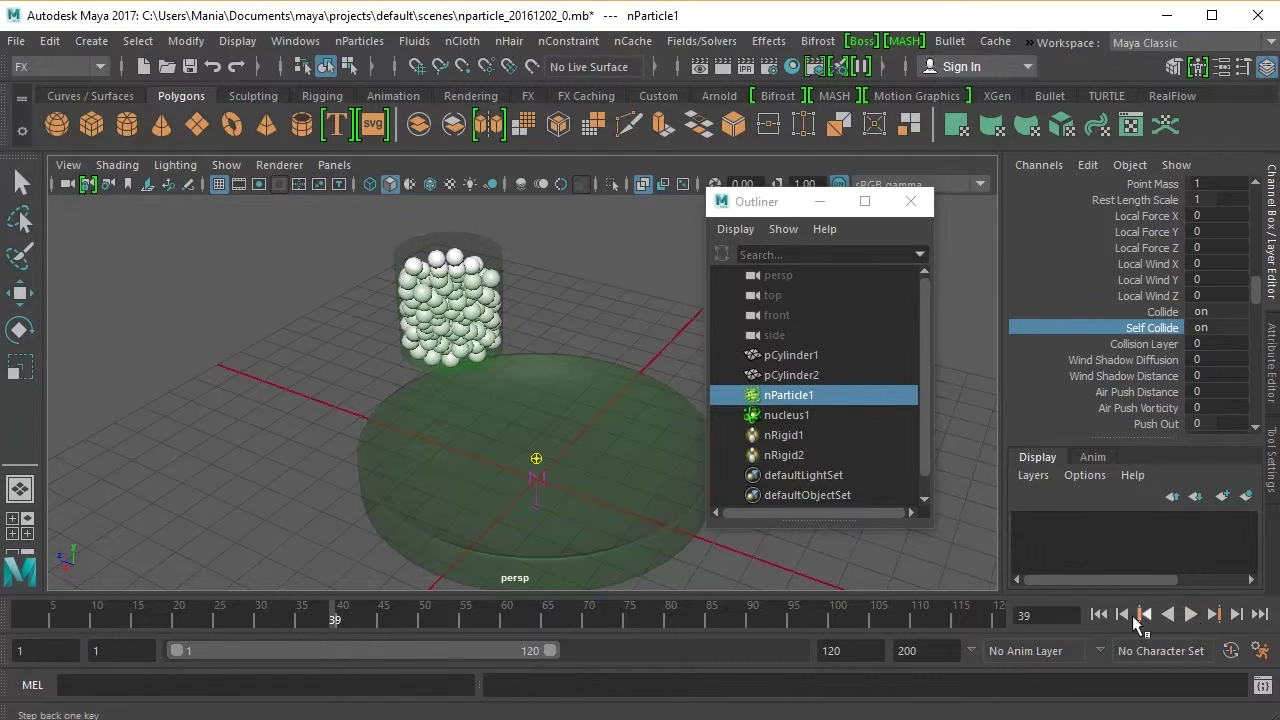
pyautogui.click(1099, 615)
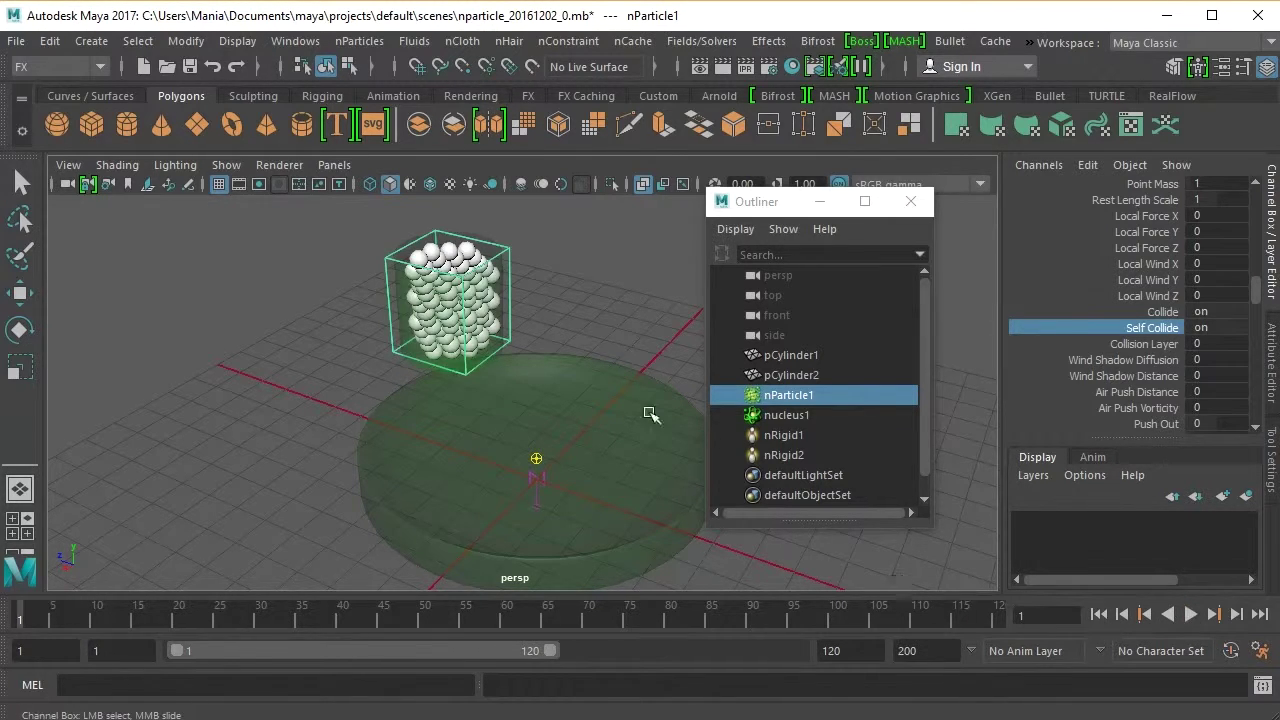
pyautogui.keyDown('alt'); pyautogui.moveTo(611, 297); pyautogui.dragTo(664, 262); pyautogui.keyUp('alt')
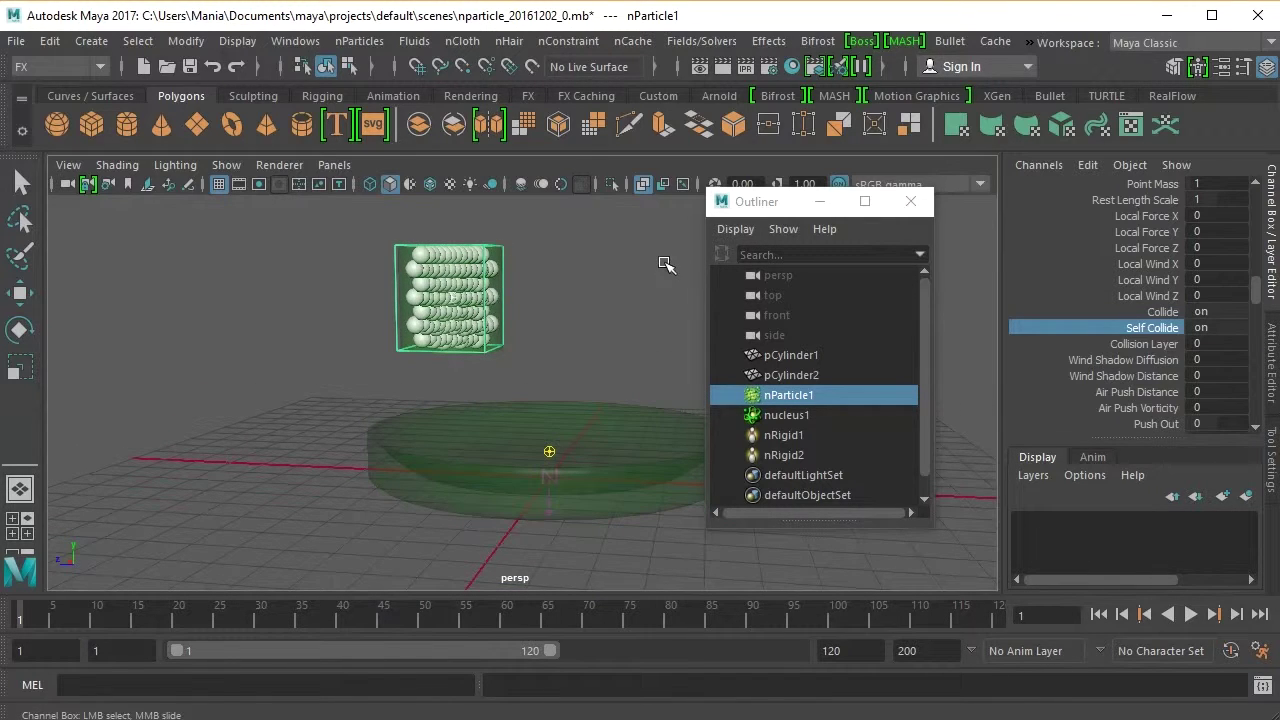
pyautogui.click(644, 185)
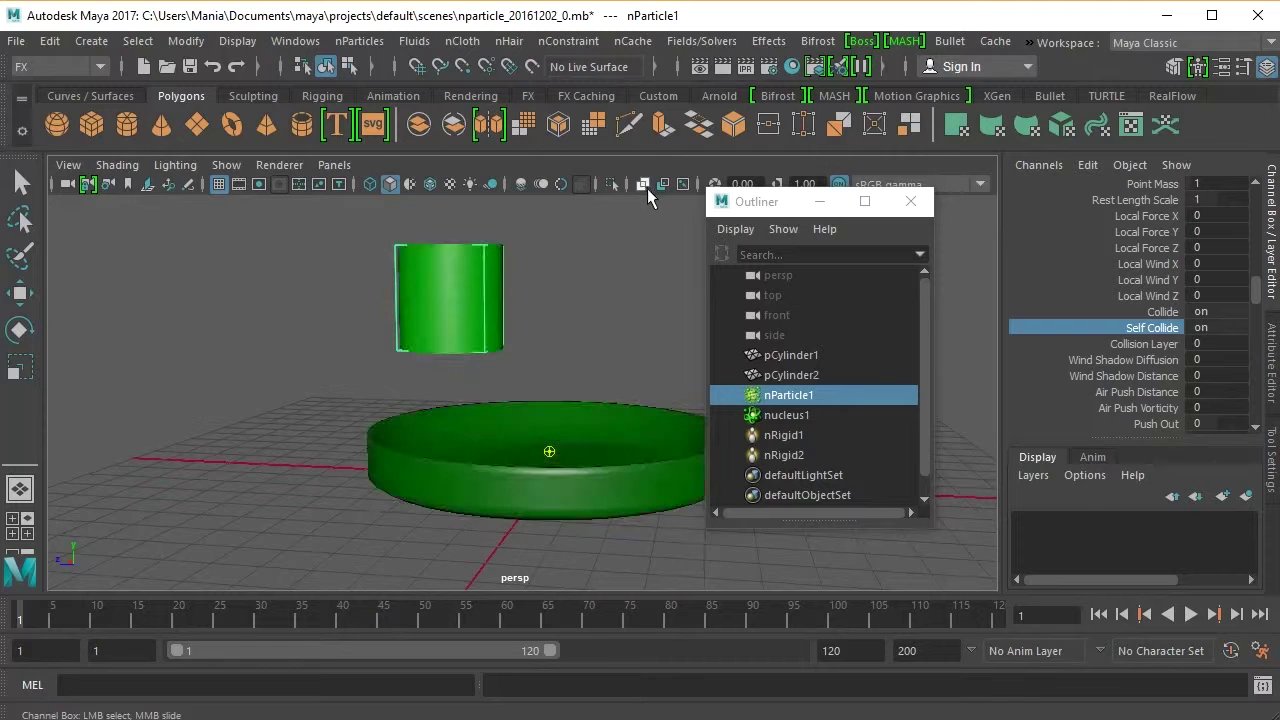
pyautogui.click(815, 375)
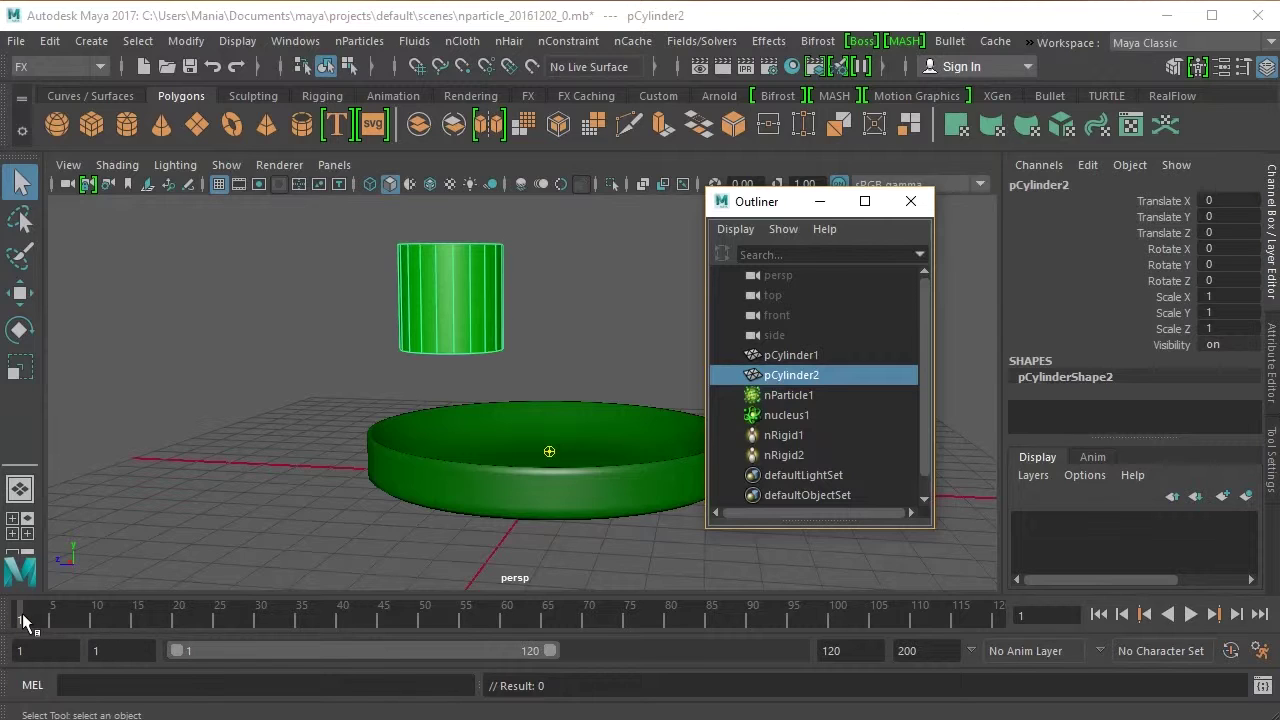
# Key pCylinder2's transforms at frame 1 and set the animation end time to 600.
pyautogui.press('s')
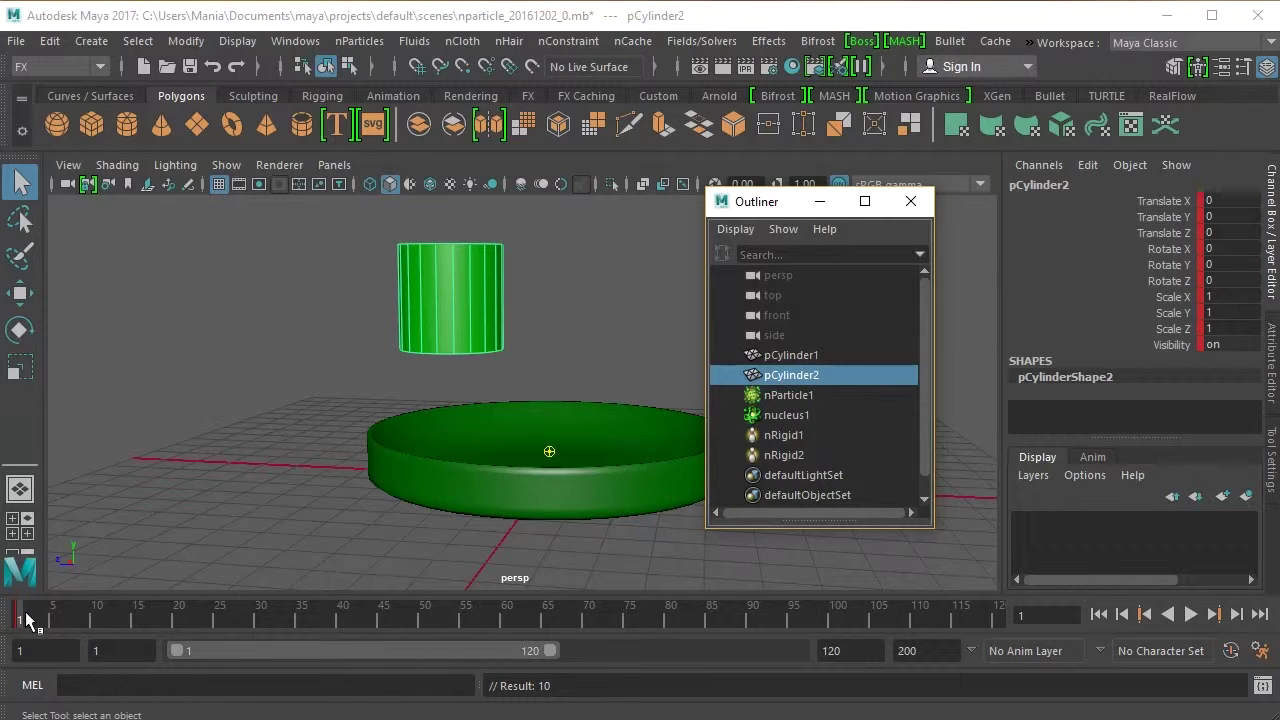
pyautogui.doubleClick(836, 652)
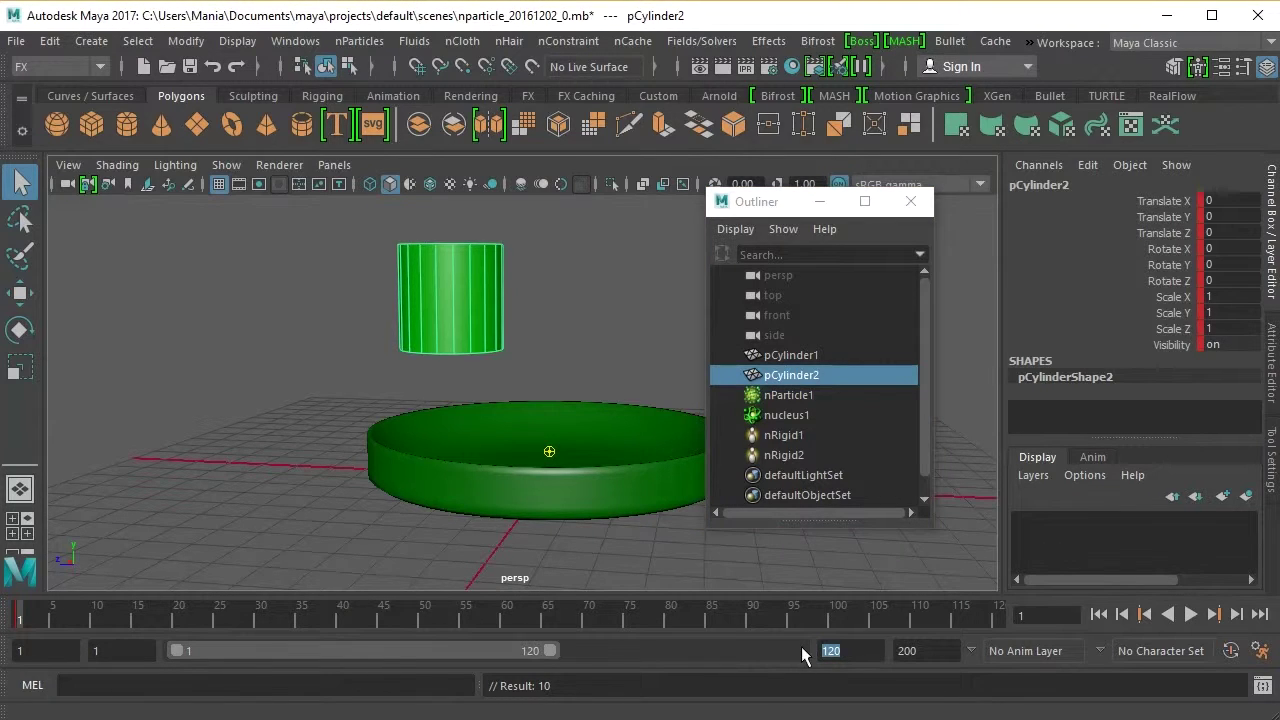
pyautogui.write('600')
pyautogui.press('Return')
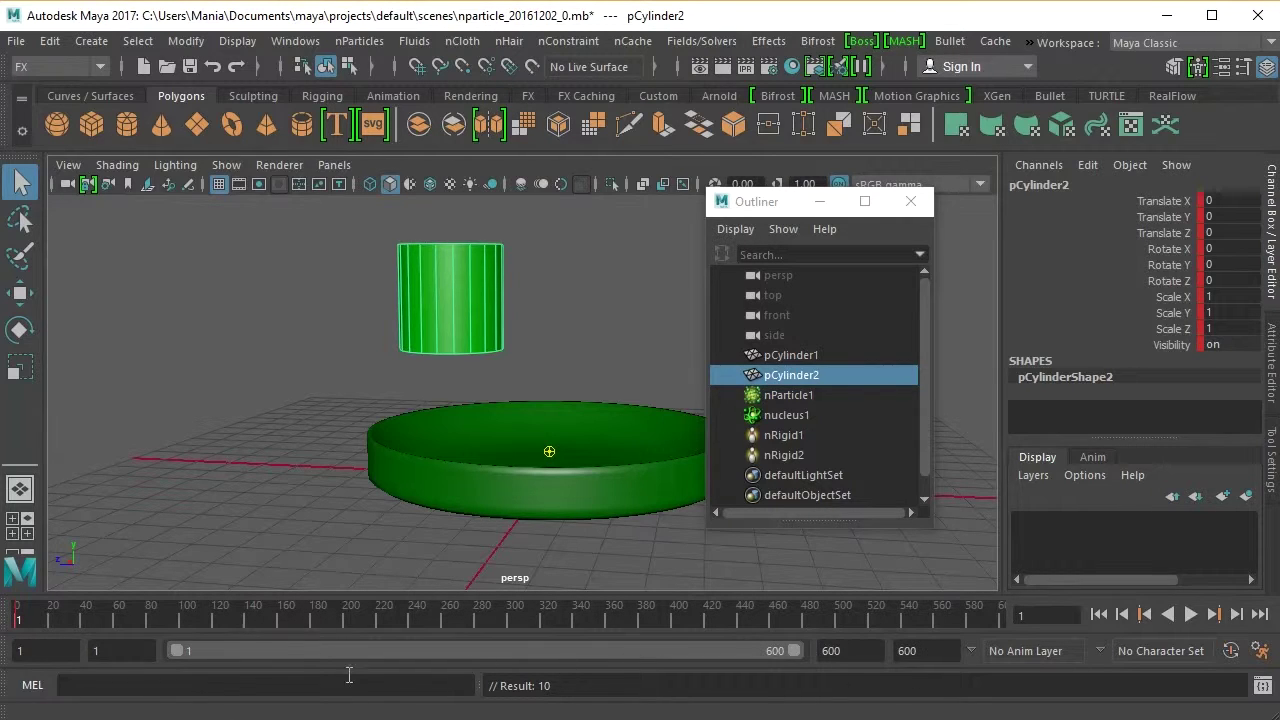
# At frame 121, rotate the upper cylinder around its X axis to tip it over.
pyautogui.click(216, 614)
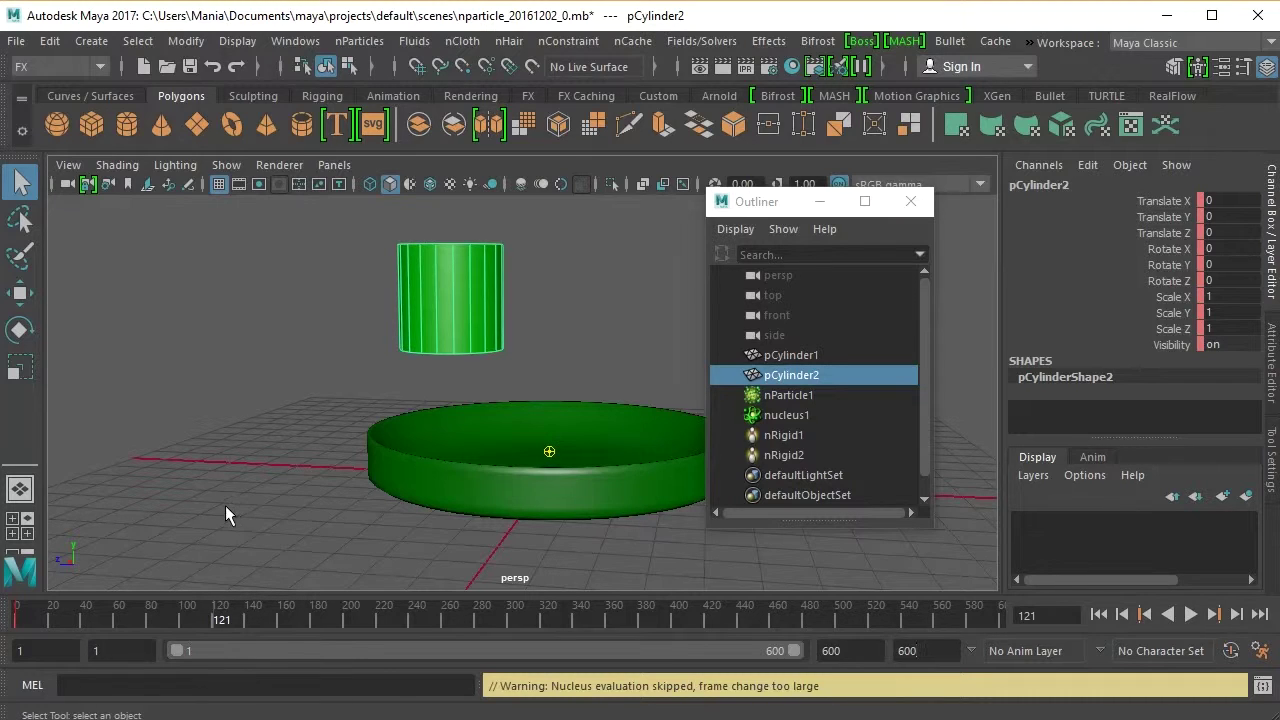
pyautogui.click(28, 331)
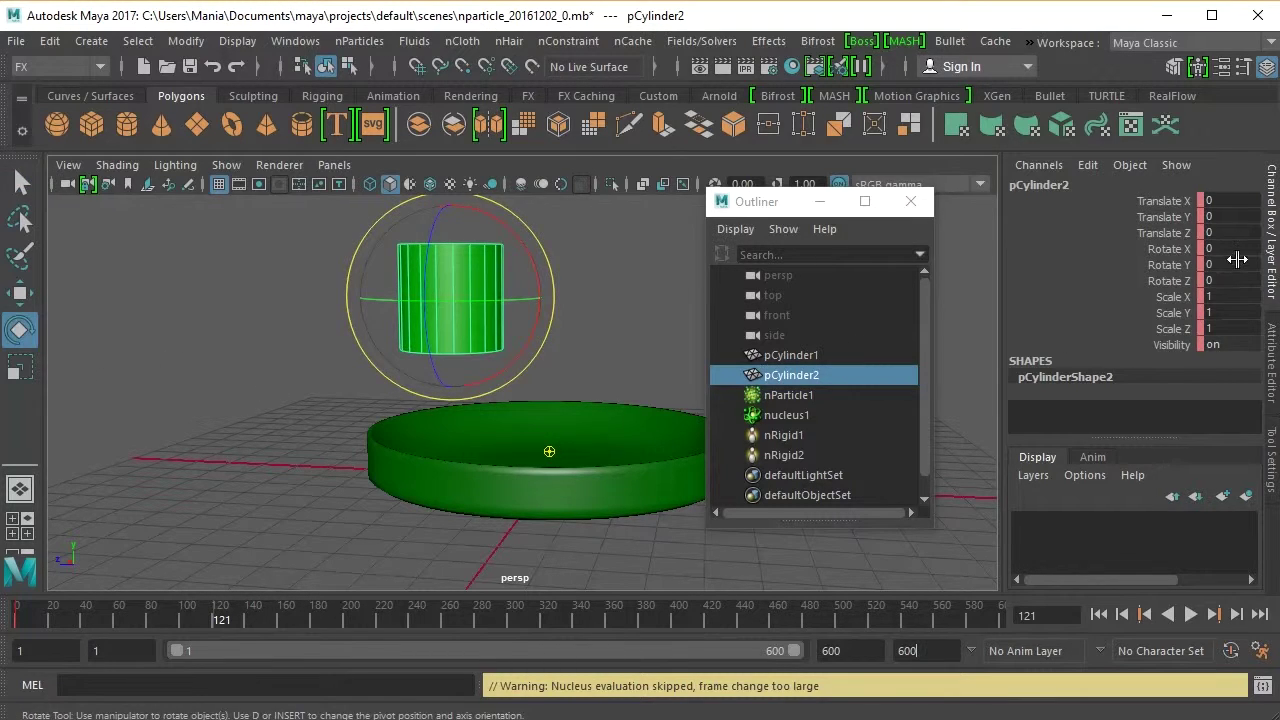
pyautogui.click(1181, 250)
pyautogui.moveTo(562, 340); pyautogui.dragTo(405, 325, button='middle')
pyautogui.moveTo(405, 325); pyautogui.dragTo(524, 314)
# Set Rotate X to -100 with Y and Z at 0, key it, and rewind.
pyautogui.click(1249, 280)
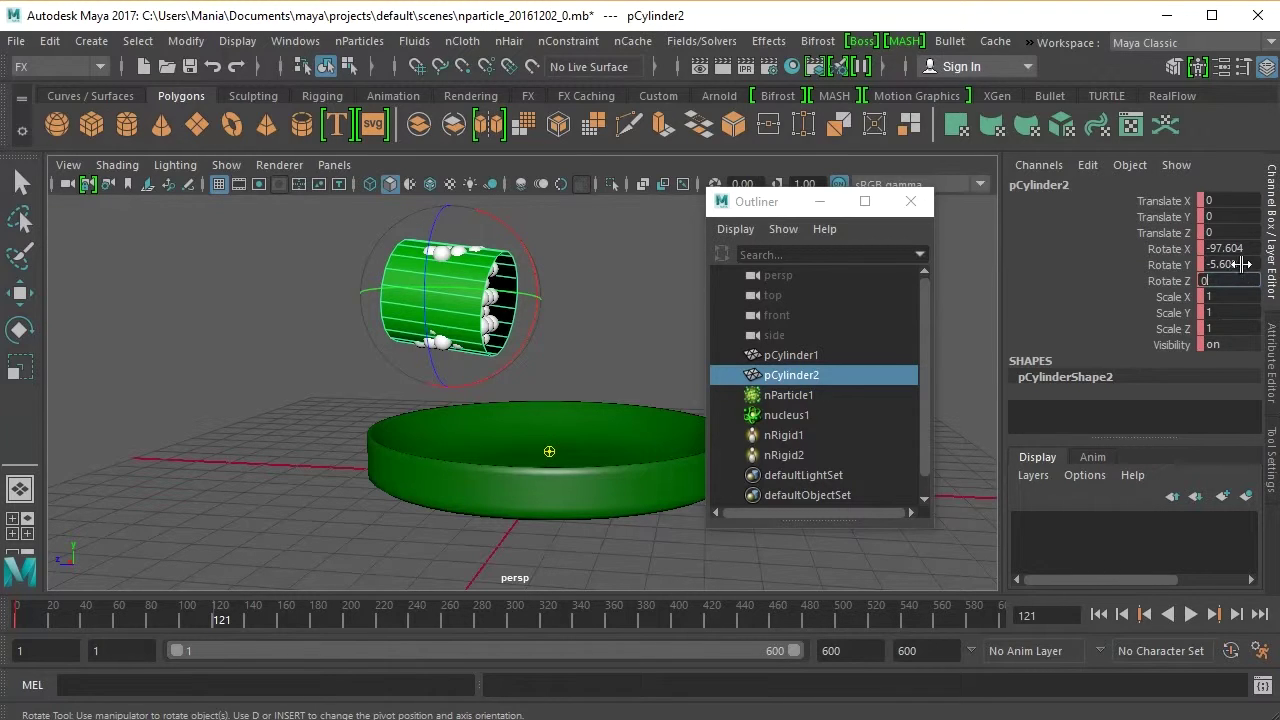
pyautogui.click(1242, 264)
pyautogui.click(1247, 249)
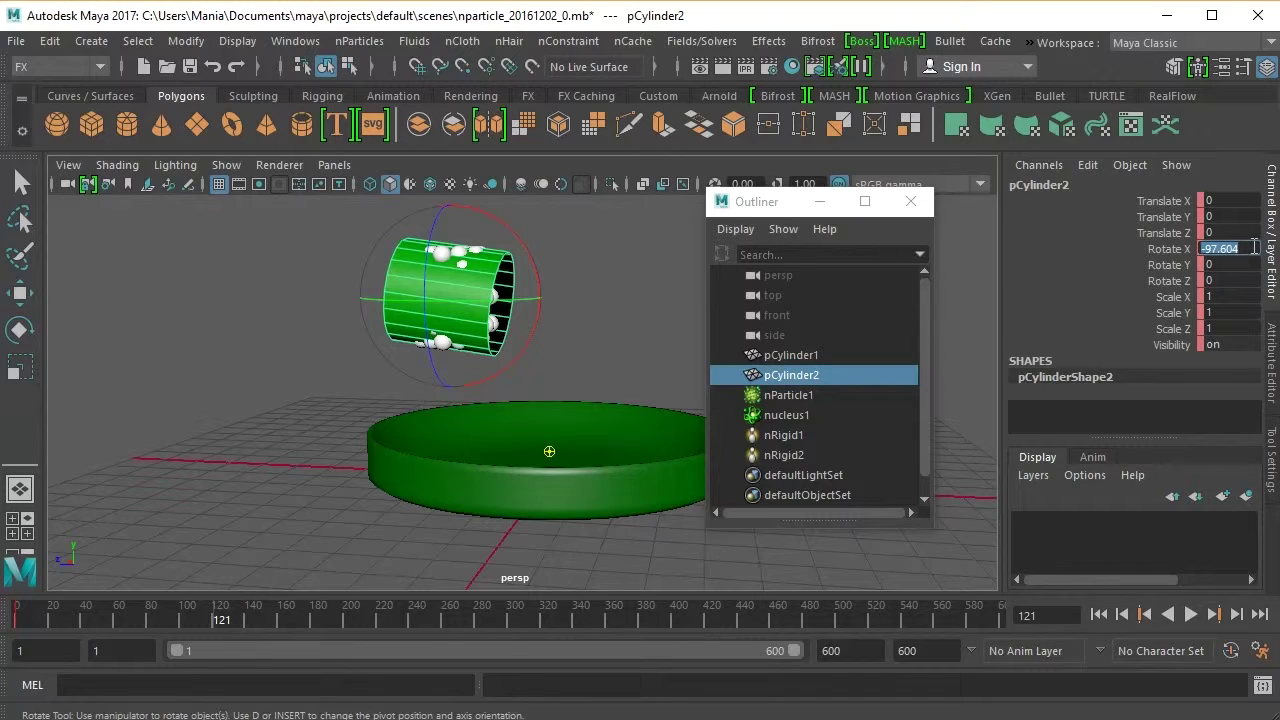
pyautogui.moveTo(1254, 247); pyautogui.dragTo(1227, 247)
pyautogui.press('Return')
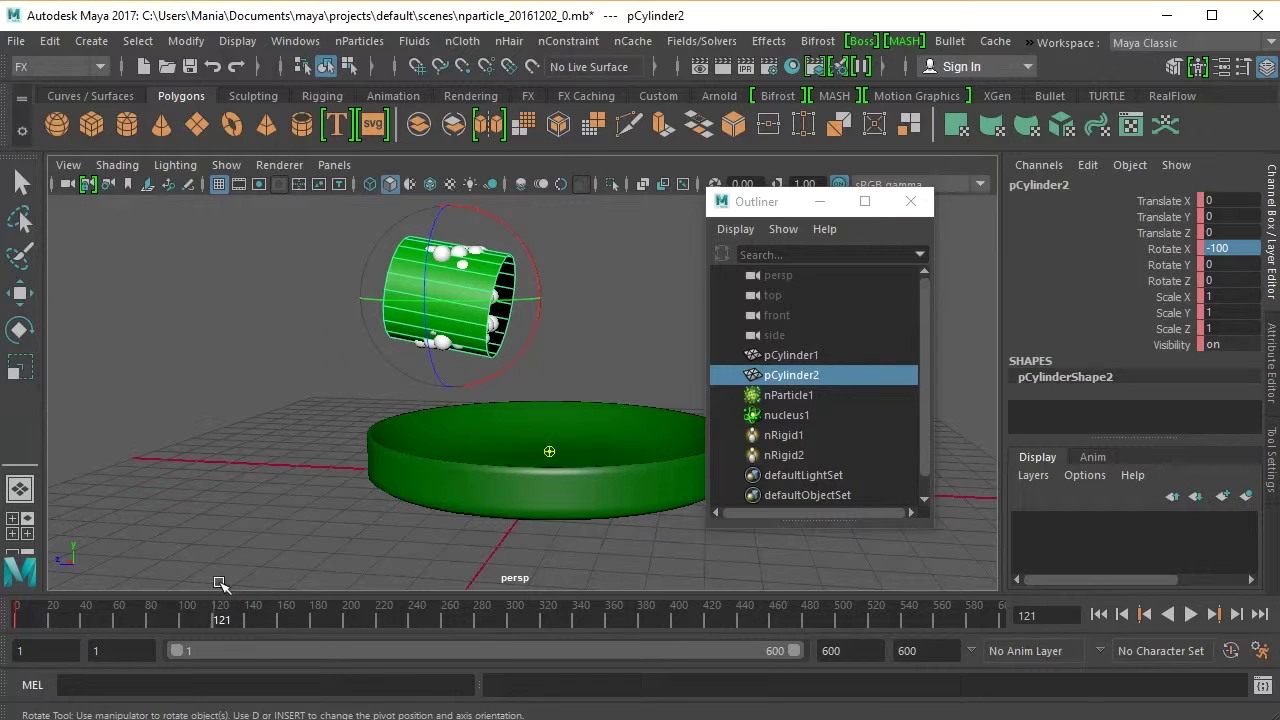
pyautogui.press('s')
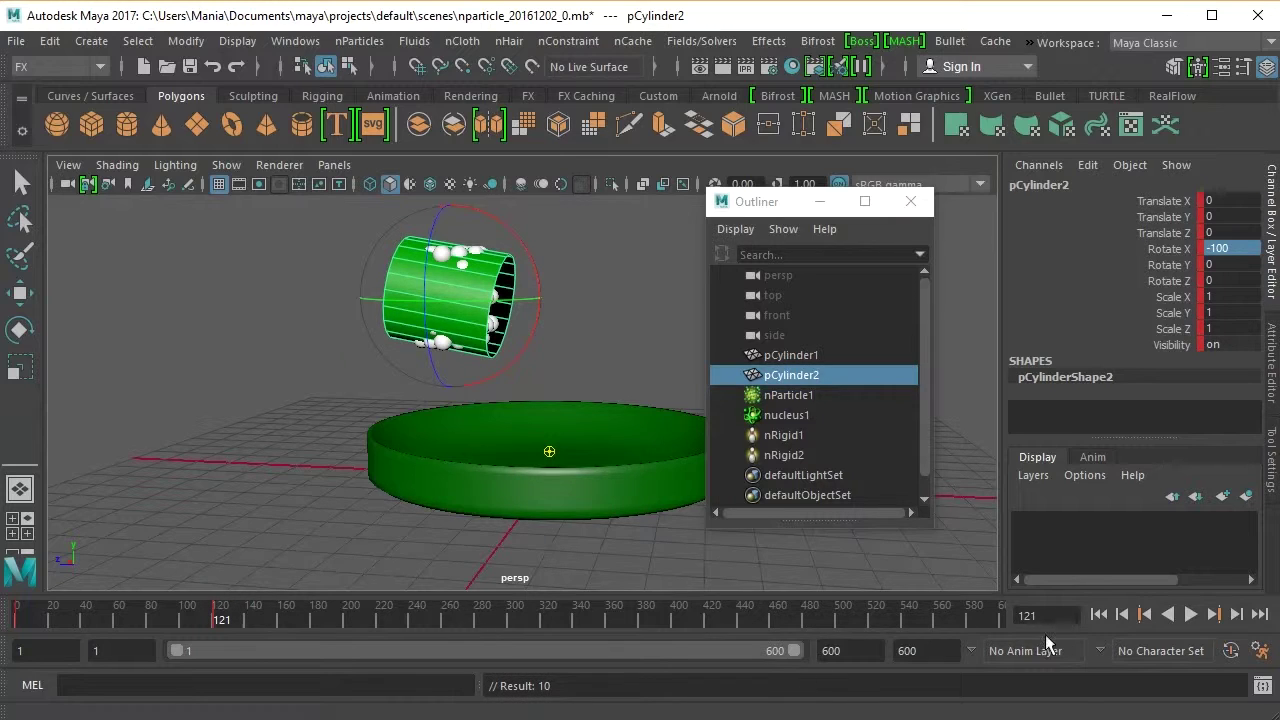
pyautogui.click(1098, 615)
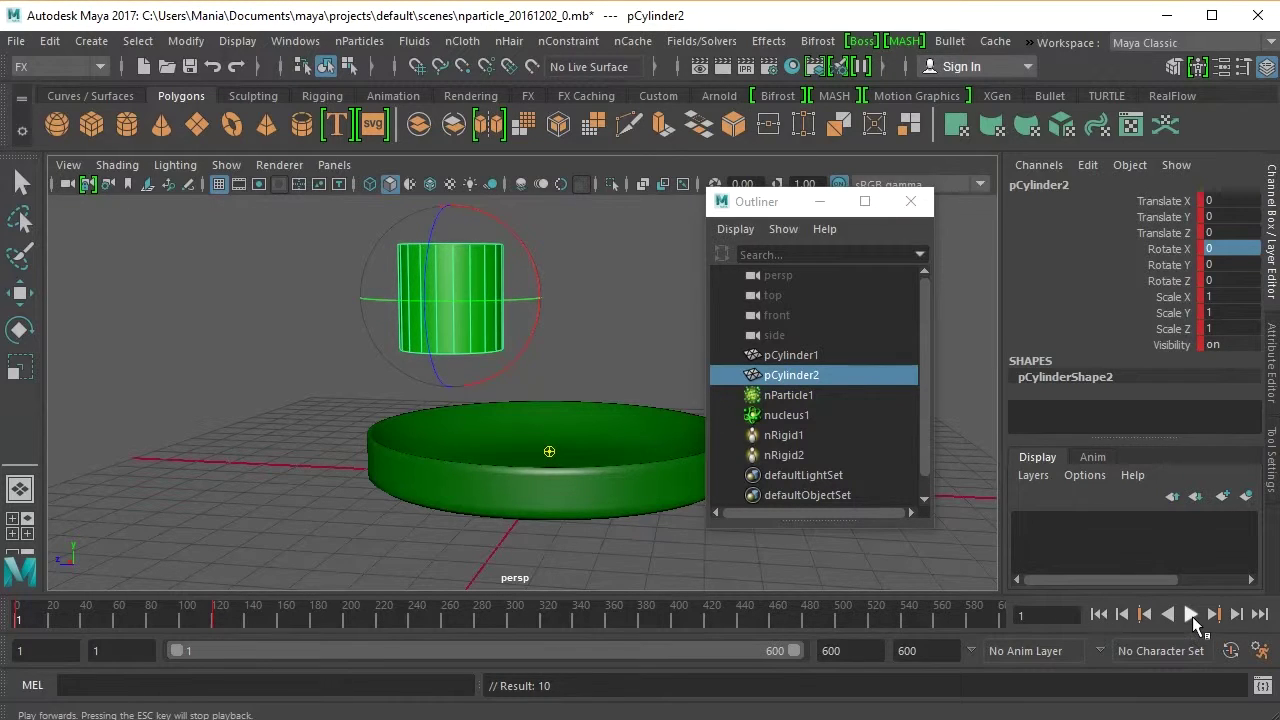
# Play the pour to frame 260, tumble toward the opening, replay from start, and rewind to frame 1.
pyautogui.click(1192, 615)
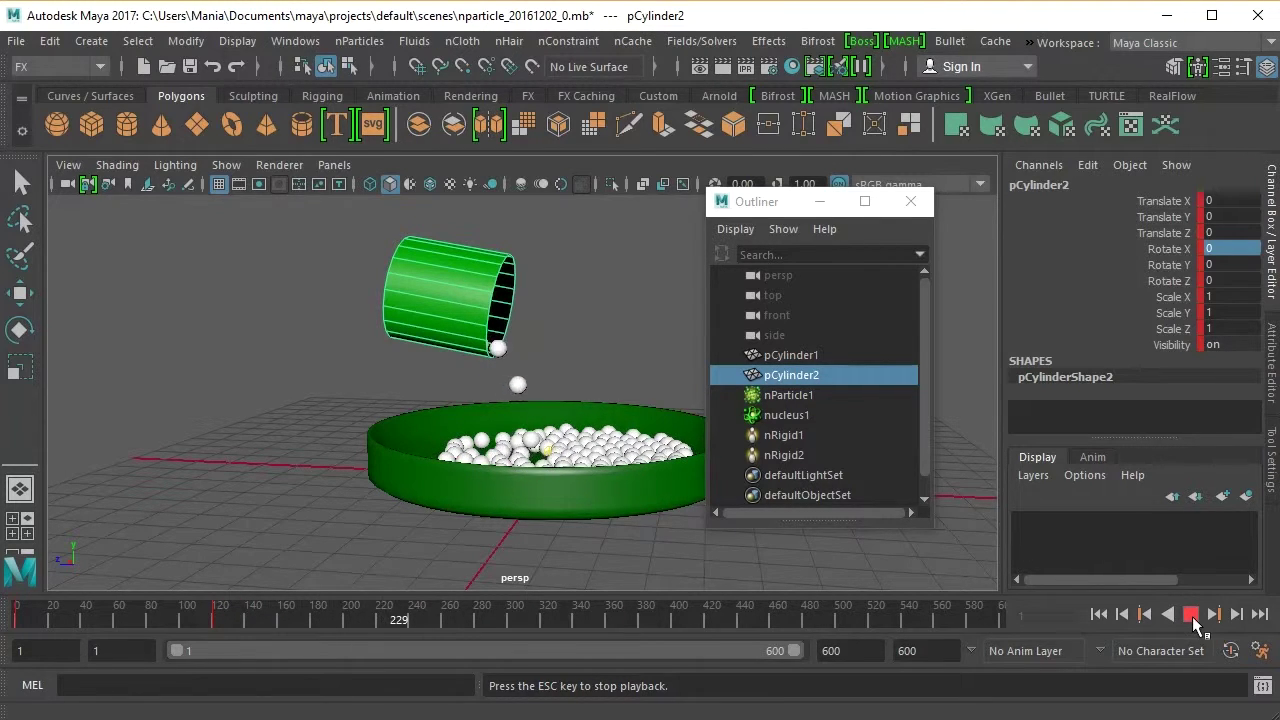
pyautogui.click(1191, 615)
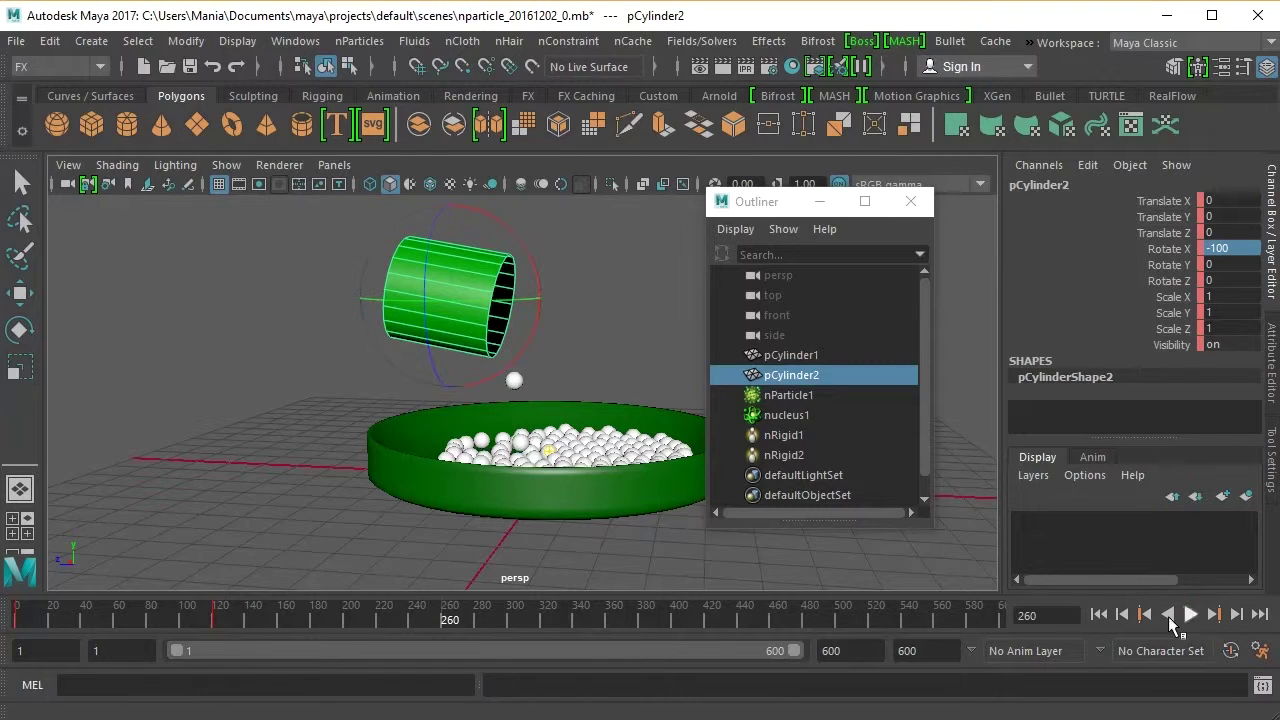
pyautogui.keyDown('alt'); pyautogui.moveTo(670, 332); pyautogui.dragTo(515, 330); pyautogui.keyUp('alt')
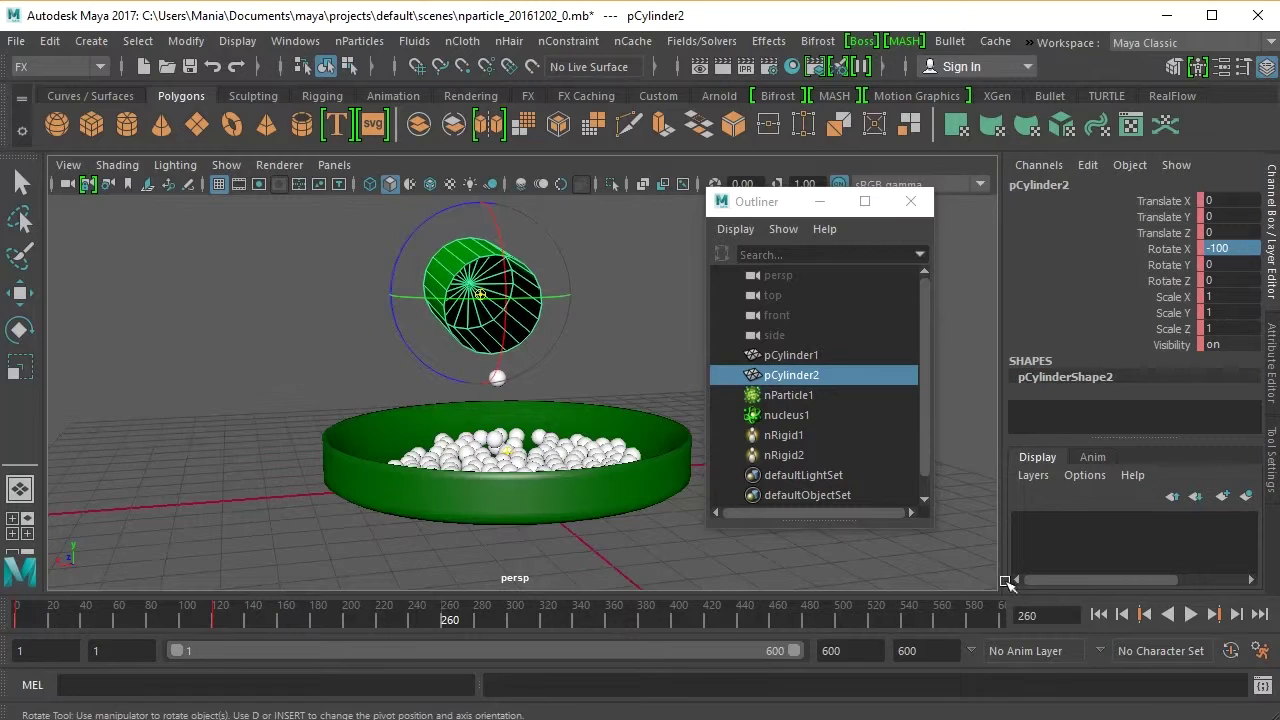
pyautogui.click(1191, 615)
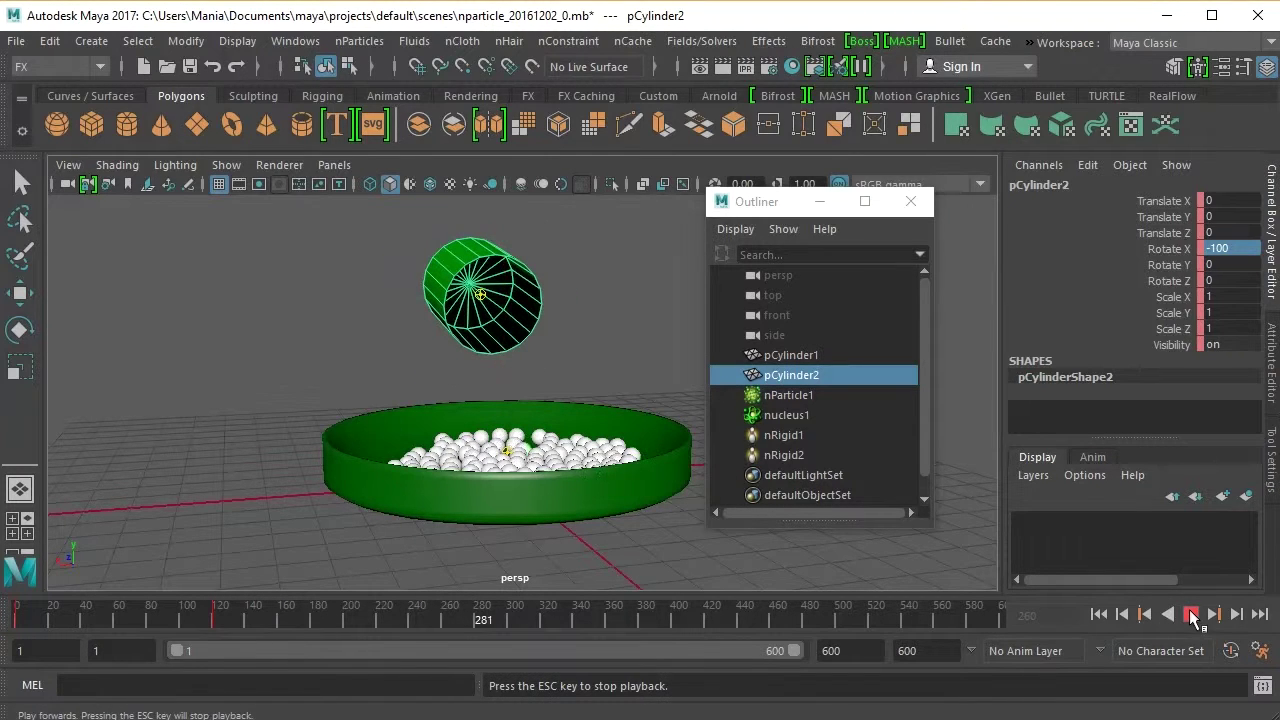
pyautogui.click(1099, 615)
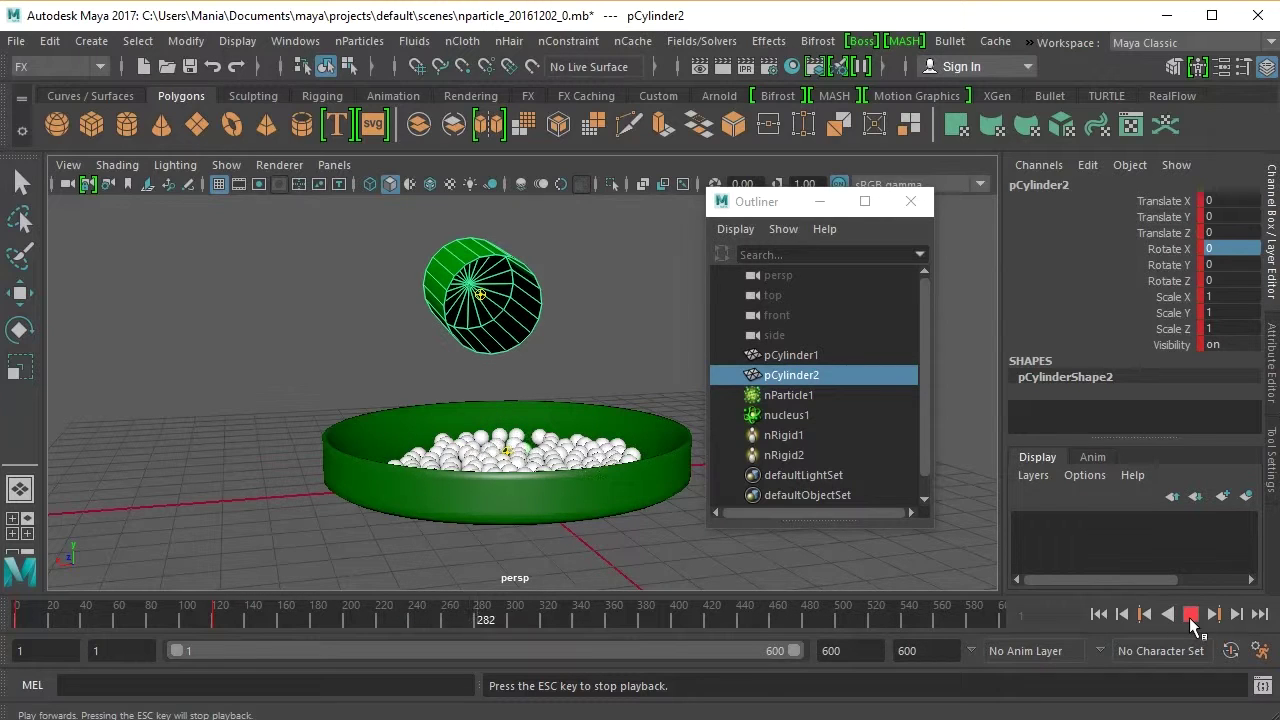
pyautogui.click(1190, 615)
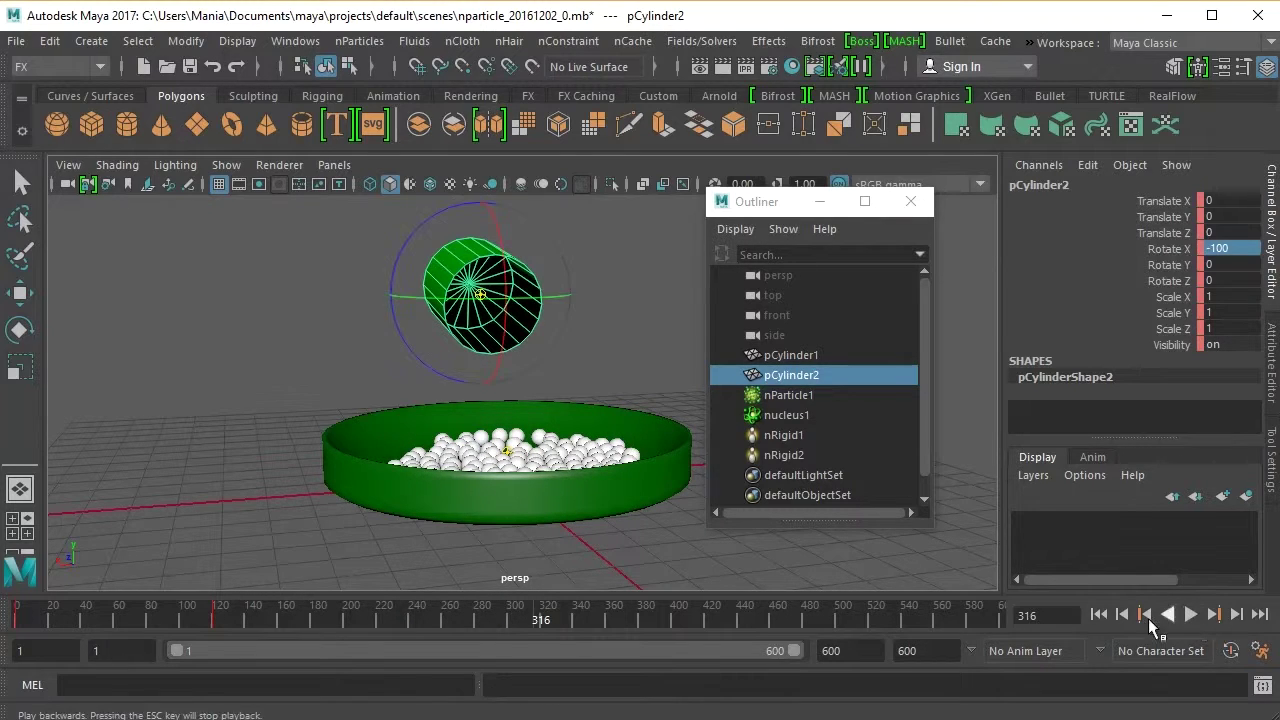
pyautogui.click(1099, 615)
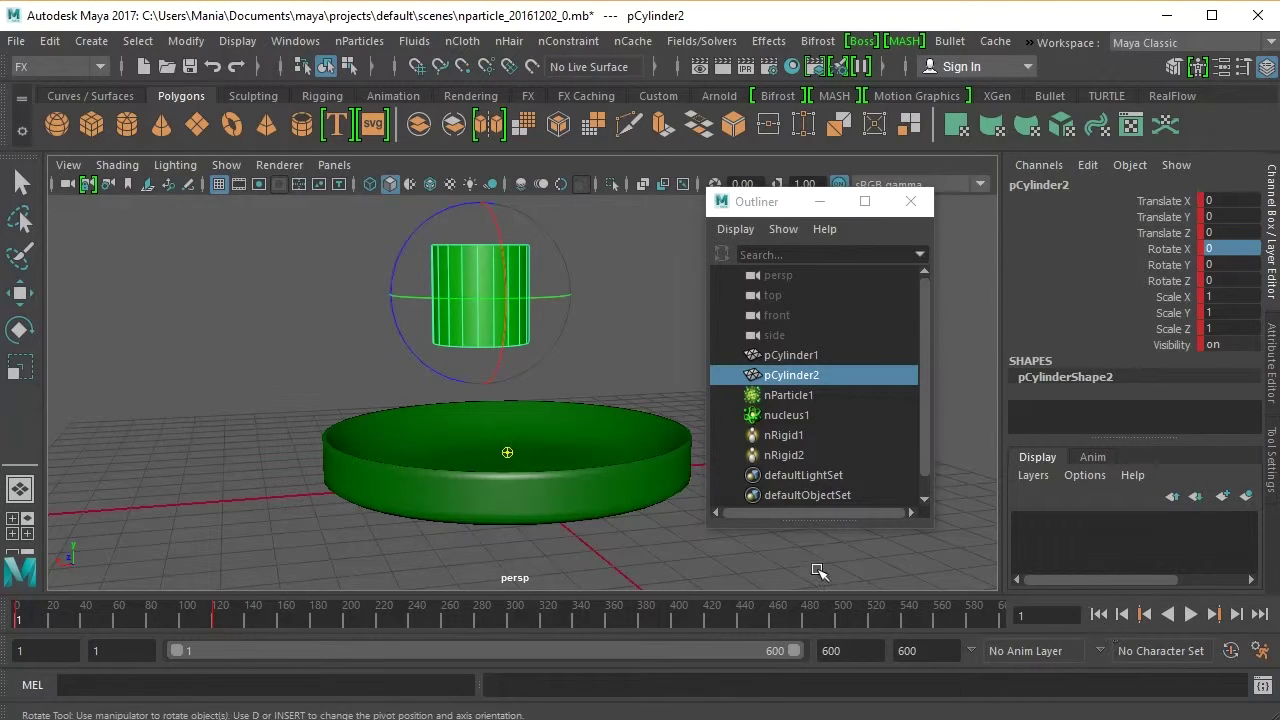
# Select nParticle1, check its Bounce of 1, replay the pour, and rewind to frame 1.
pyautogui.click(800, 398)
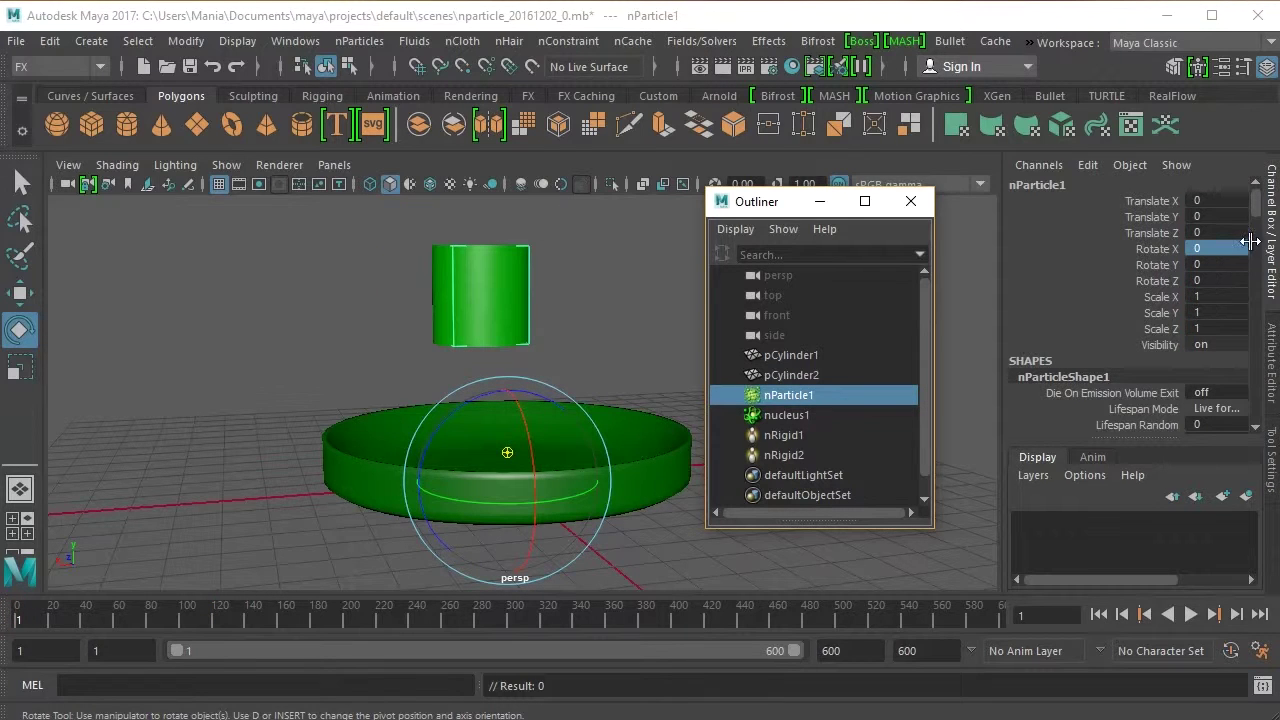
pyautogui.moveTo(1255, 210); pyautogui.dragTo(1258, 265)
pyautogui.click(1157, 286)
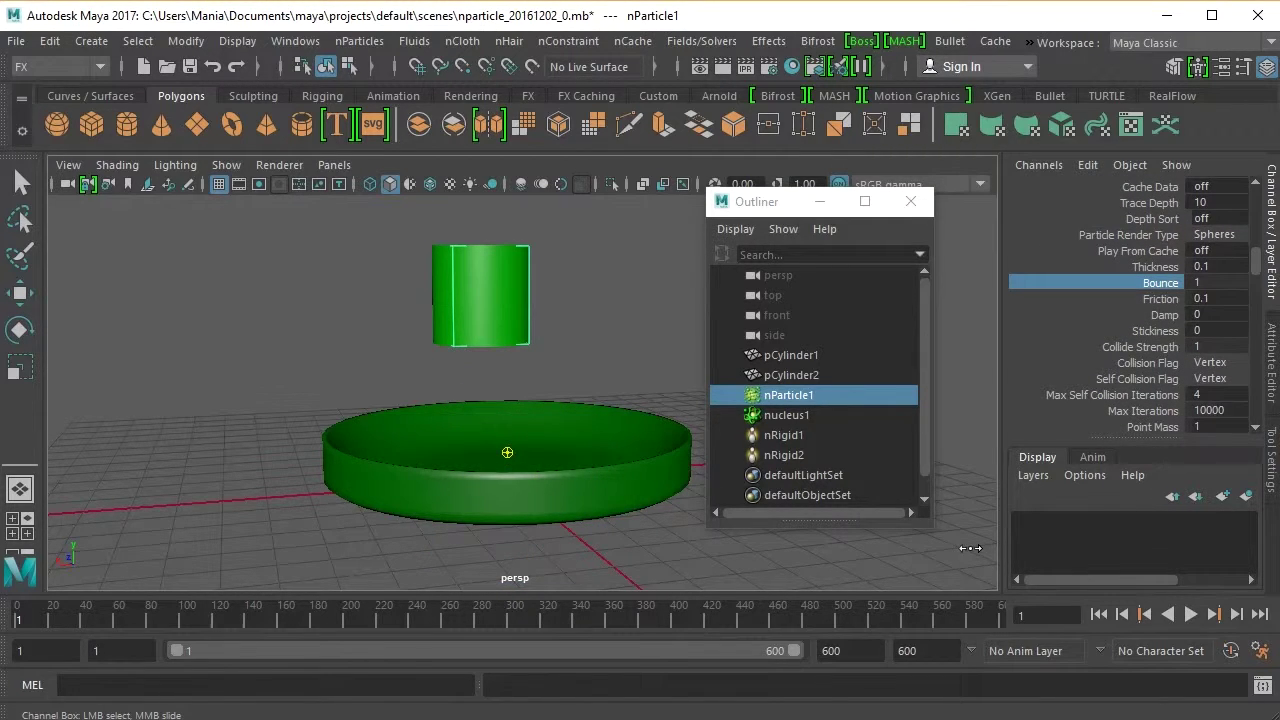
pyautogui.click(1190, 614)
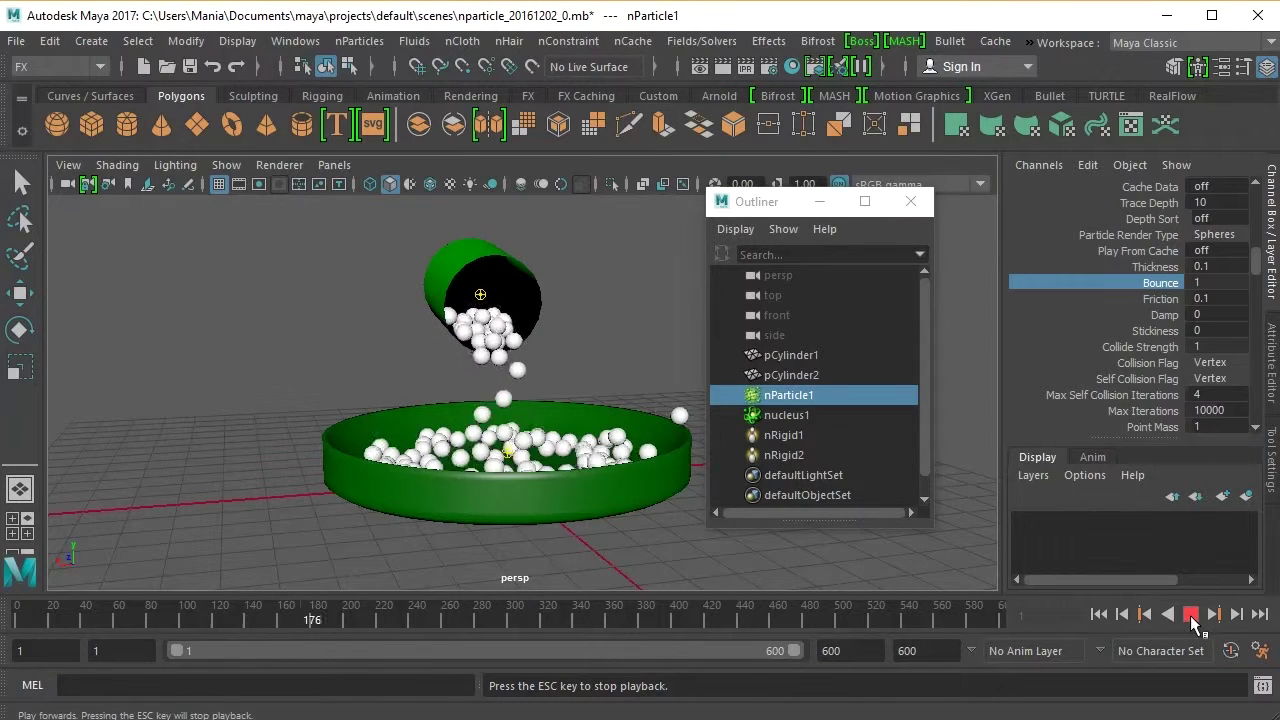
pyautogui.click(1191, 616)
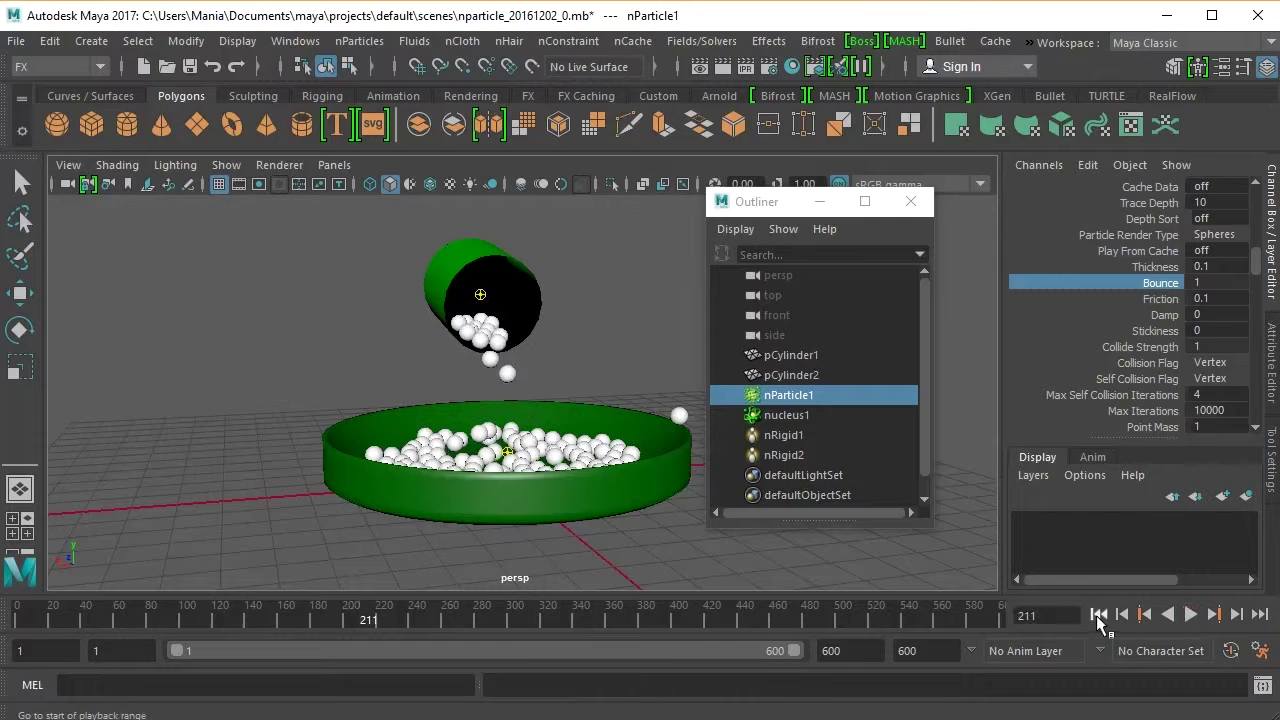
pyautogui.click(1098, 615)
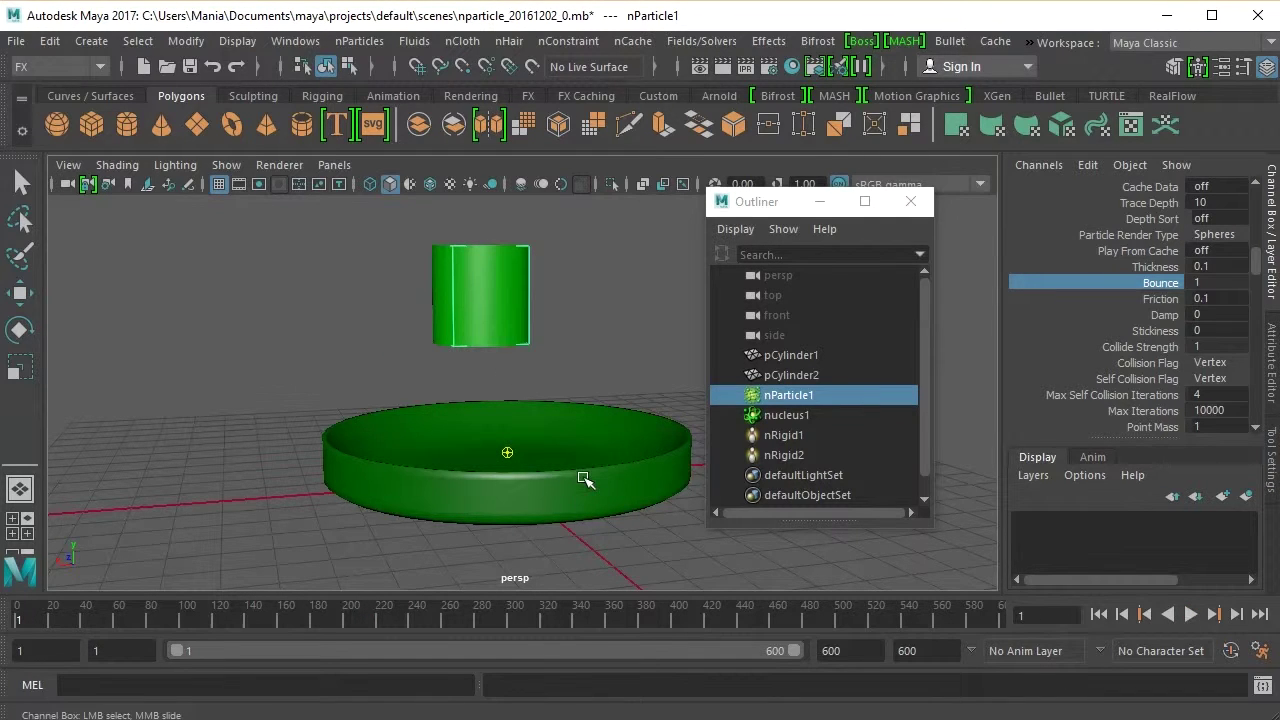
# Select the dish pCylinder1 and show its nRigidShape1 collision attributes in the Channel Box.
pyautogui.click(806, 358)
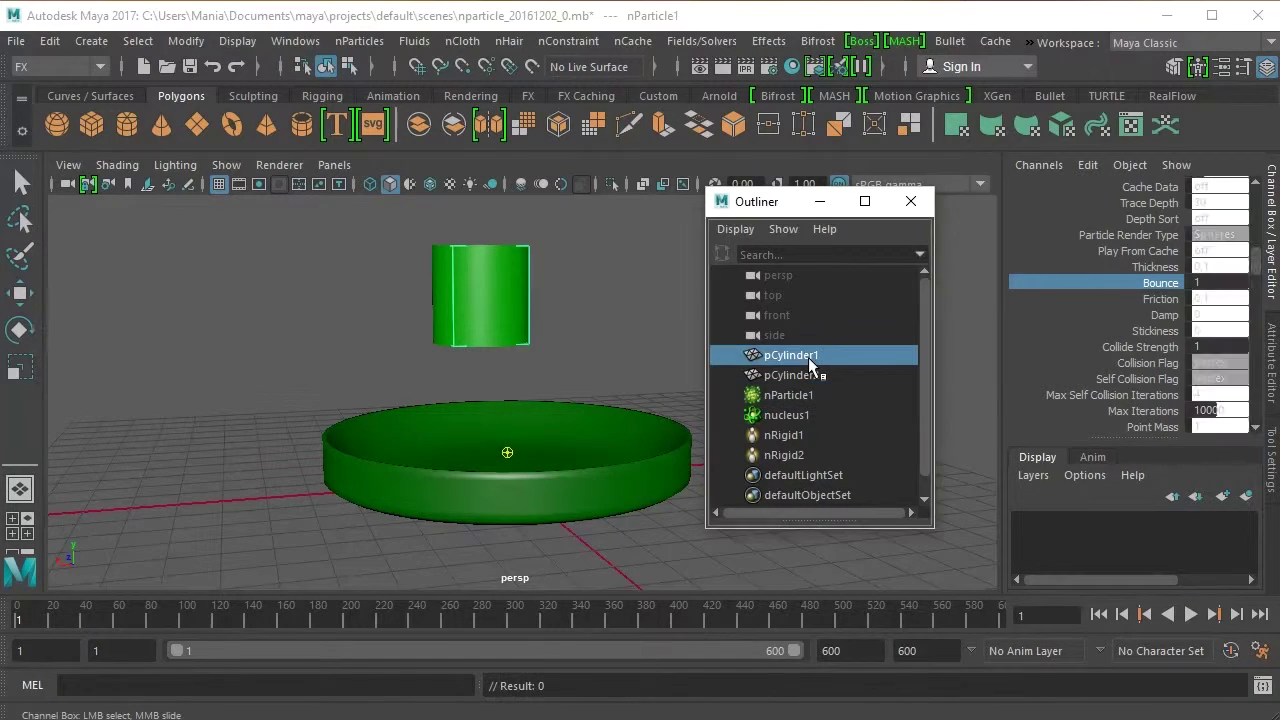
pyautogui.press('e')
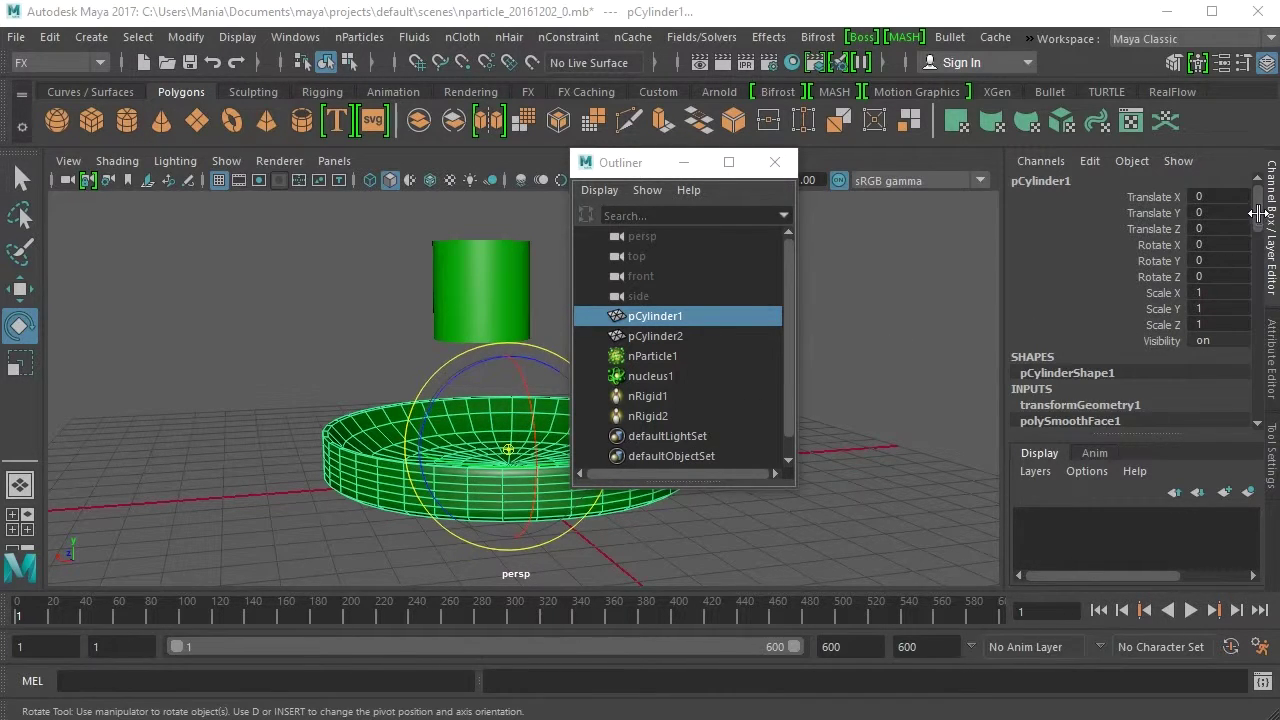
pyautogui.moveTo(1258, 213); pyautogui.dragTo(1254, 298)
pyautogui.click(1066, 264)
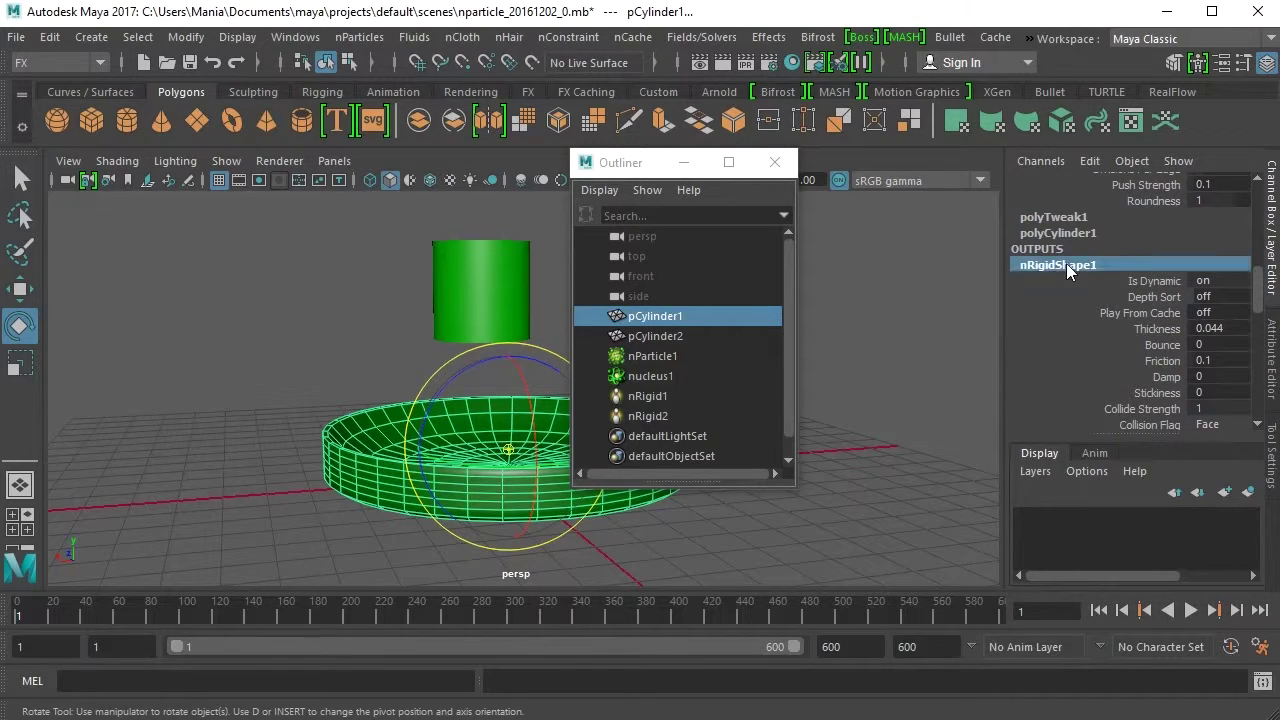
pyautogui.doubleClick(1037, 266)
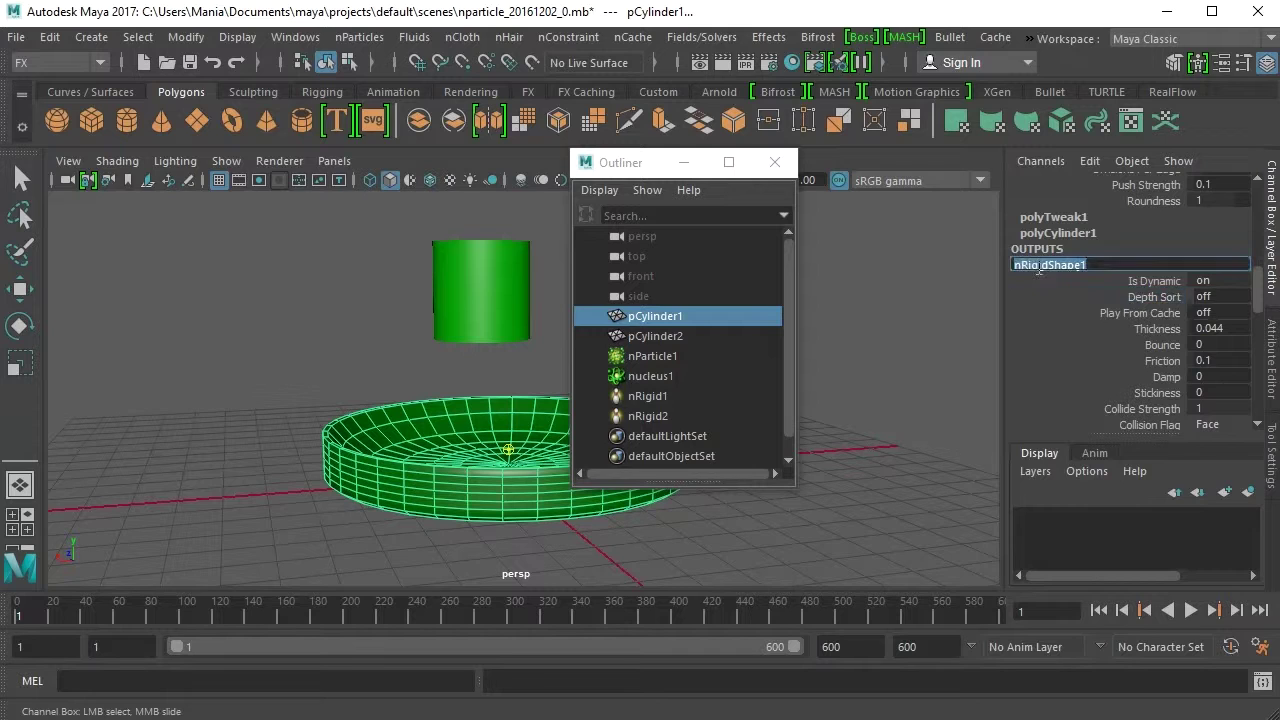
pyautogui.click(1106, 327)
pyautogui.scroll(-3, 1097, 340)
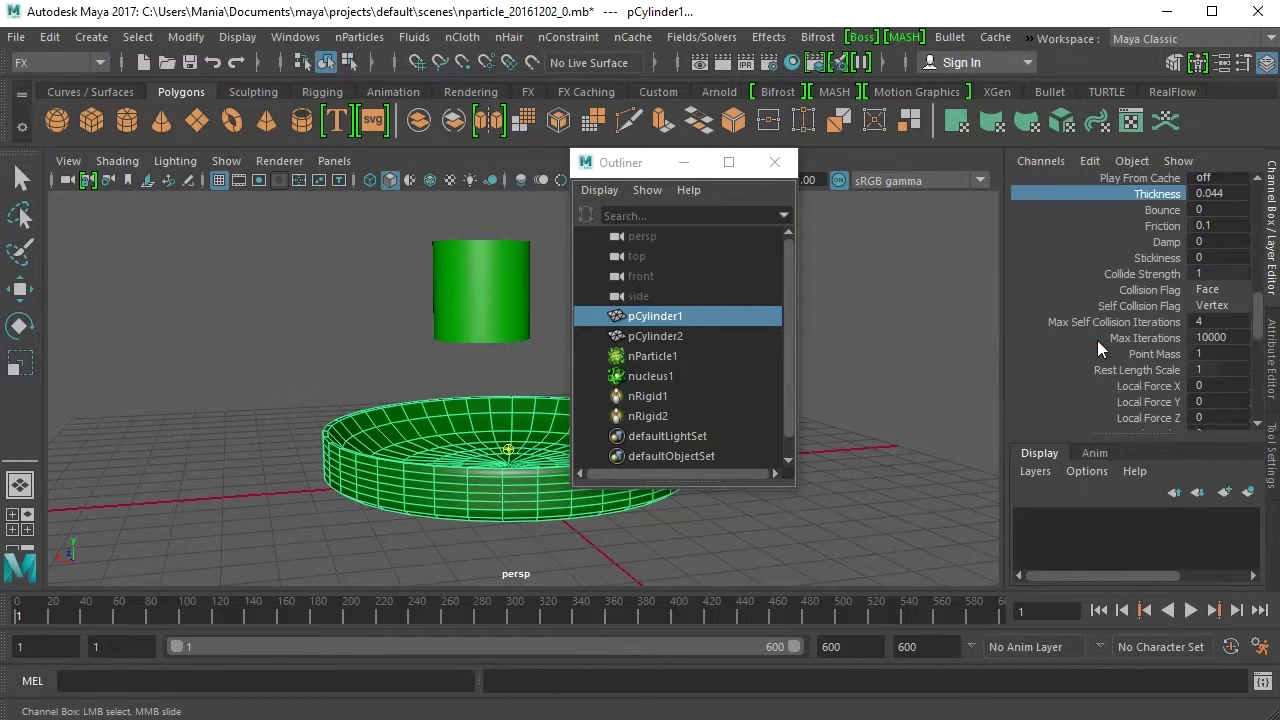
pyautogui.scroll(-3, 1097, 341)
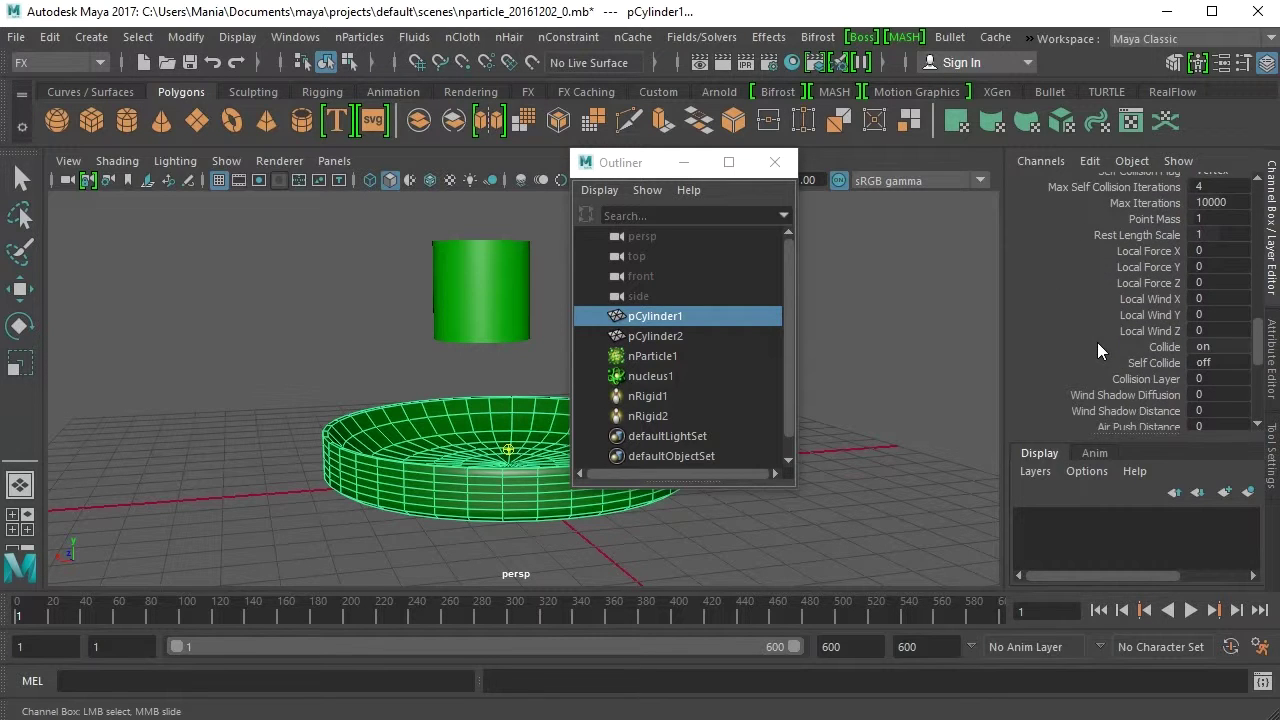
pyautogui.scroll(-5, 1097, 342)
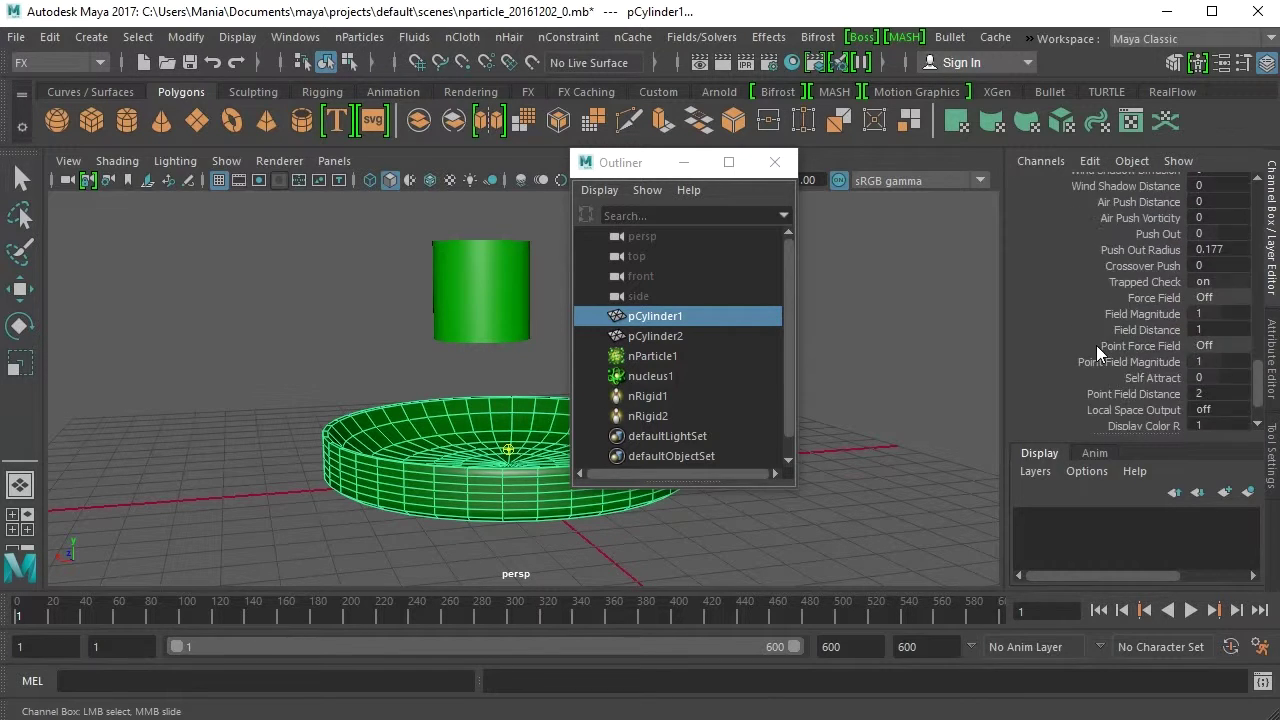
pyautogui.scroll(-2, 1096, 345)
pyautogui.scroll(8, 1096, 345)
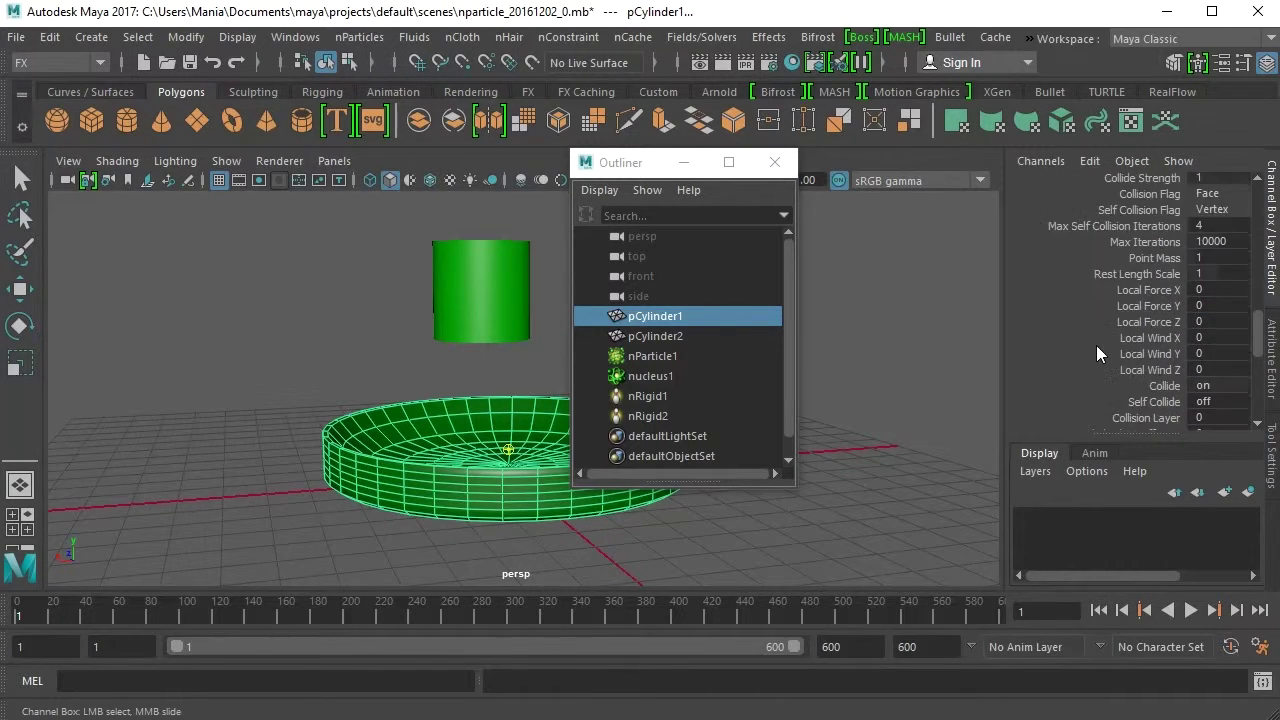
pyautogui.scroll(2, 1096, 345)
# Raise the dish's Bounce from 0 to 1, replay the simulation, and rewind to frame 1.
pyautogui.click(1157, 205)
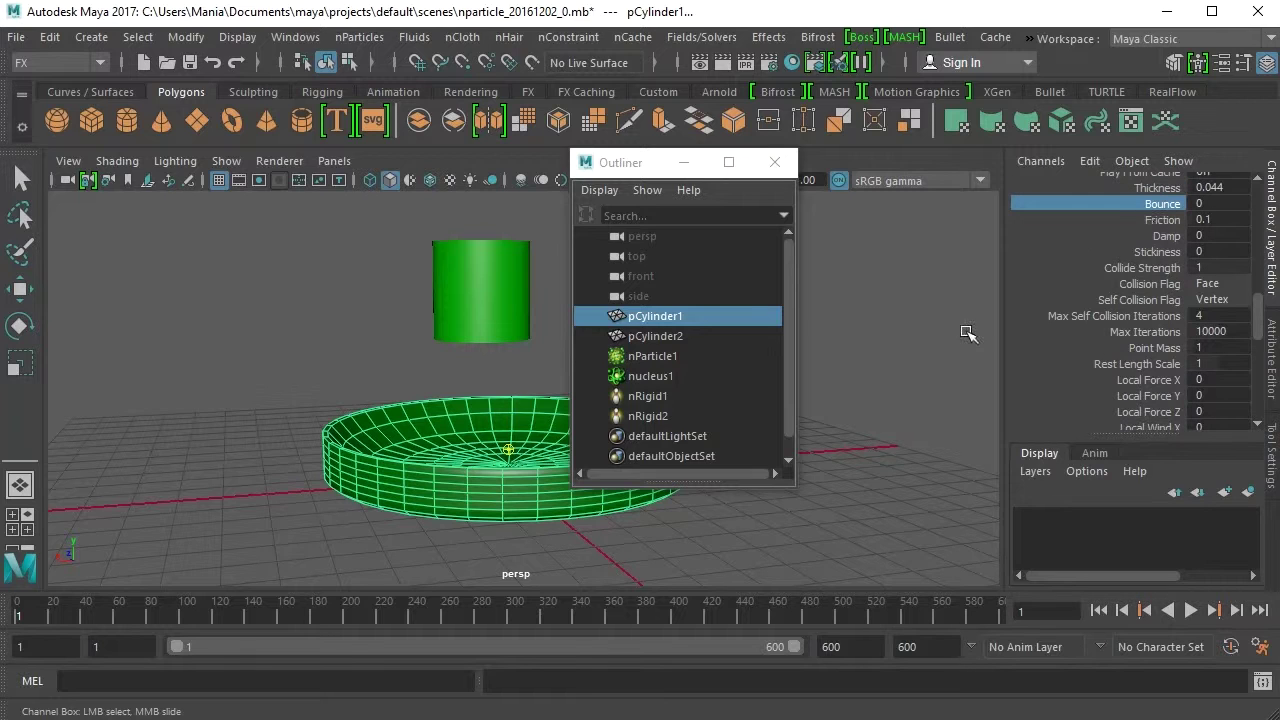
pyautogui.moveTo(866, 363); pyautogui.dragTo(886, 365, button='middle')
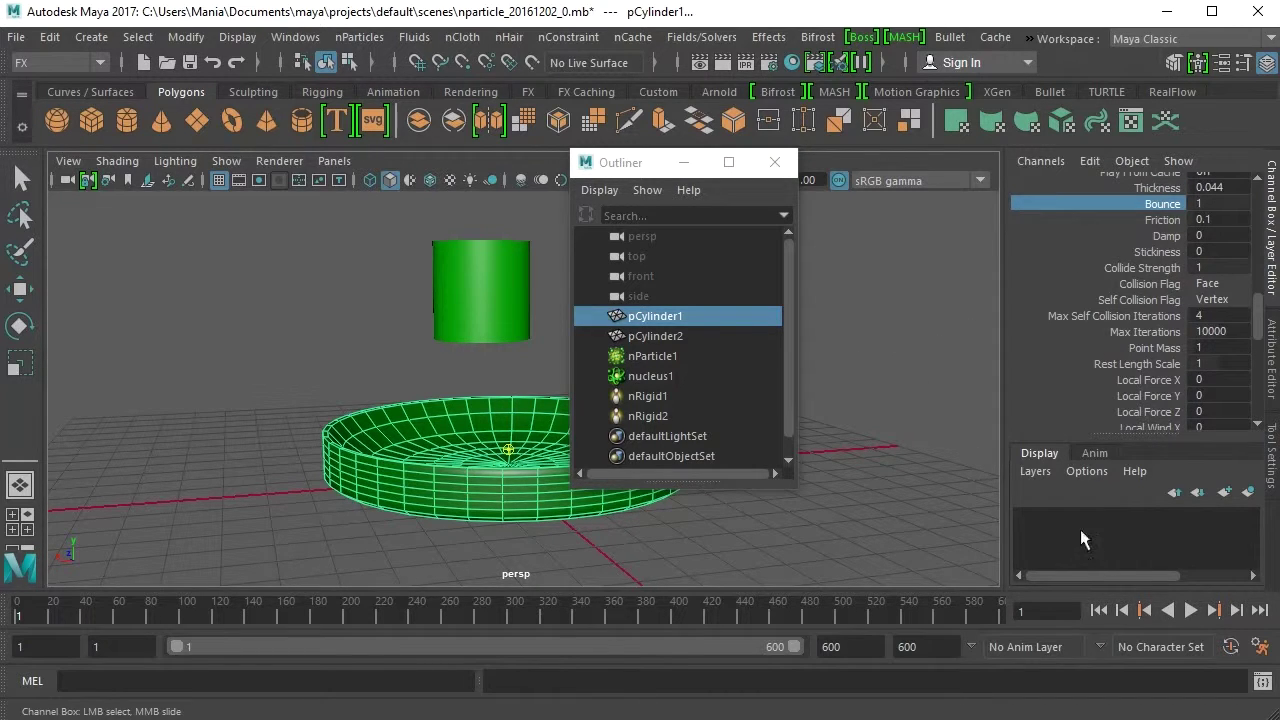
pyautogui.click(1188, 611)
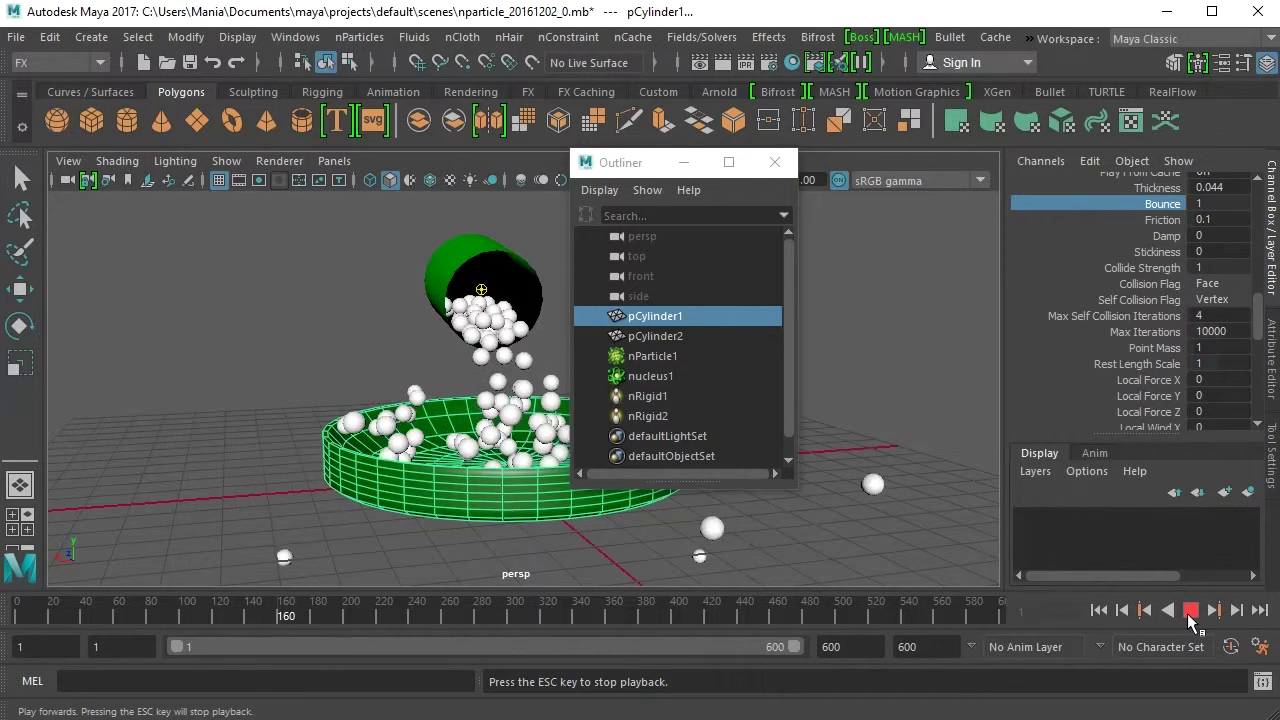
pyautogui.click(1189, 611)
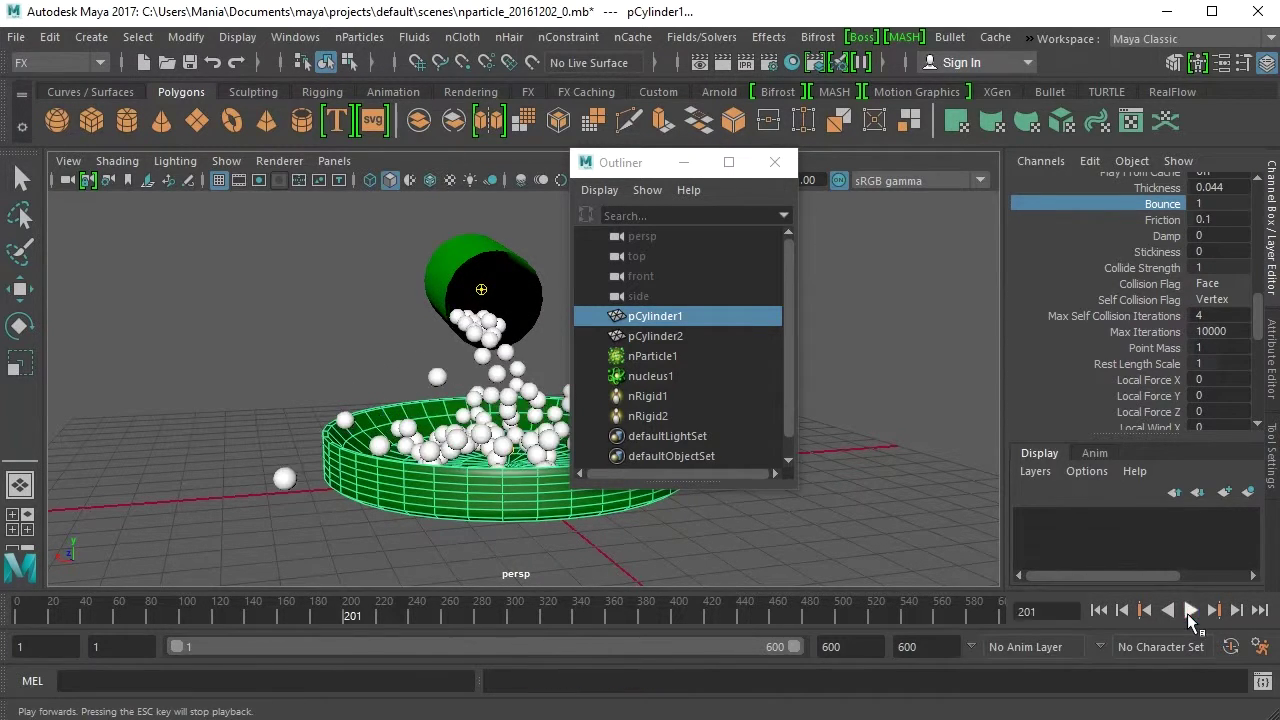
pyautogui.click(1099, 610)
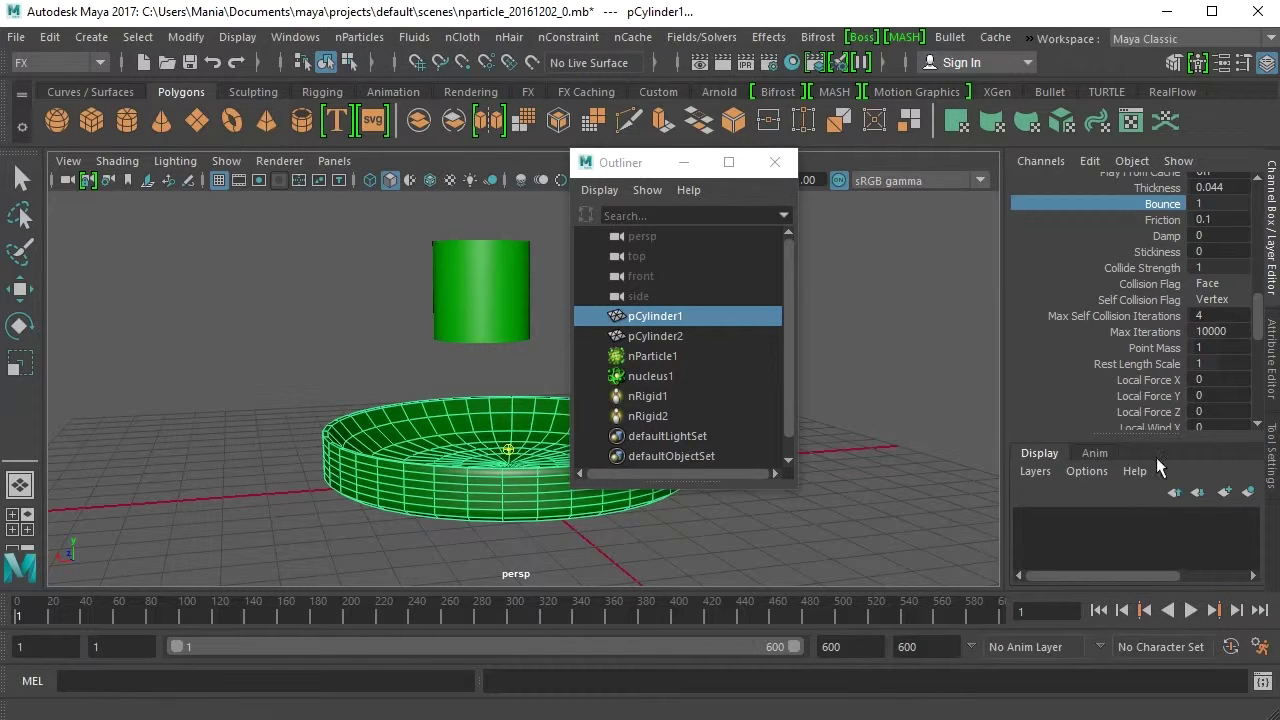
# Turn on nucleus1's Use Plane, replay the simulation with the ground plane, and rewind to frame 1.
pyautogui.click(654, 377)
pyautogui.press('e')
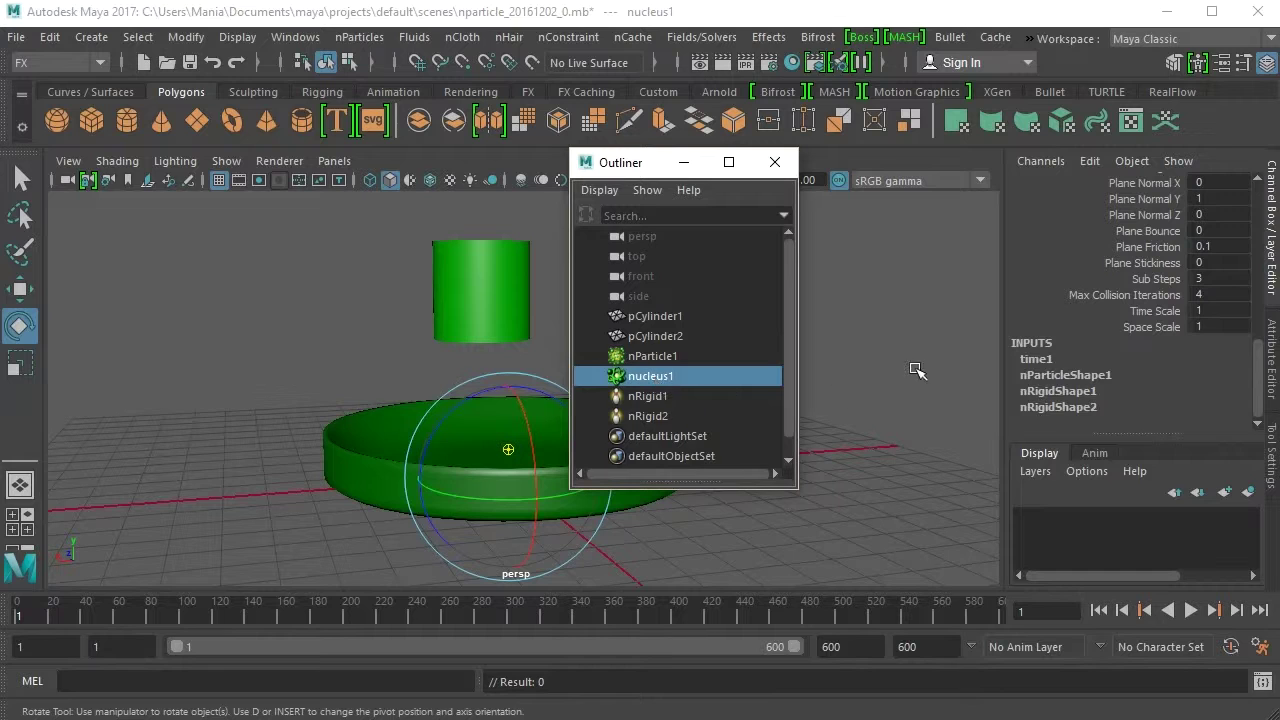
pyautogui.moveTo(1247, 369); pyautogui.dragTo(1259, 309)
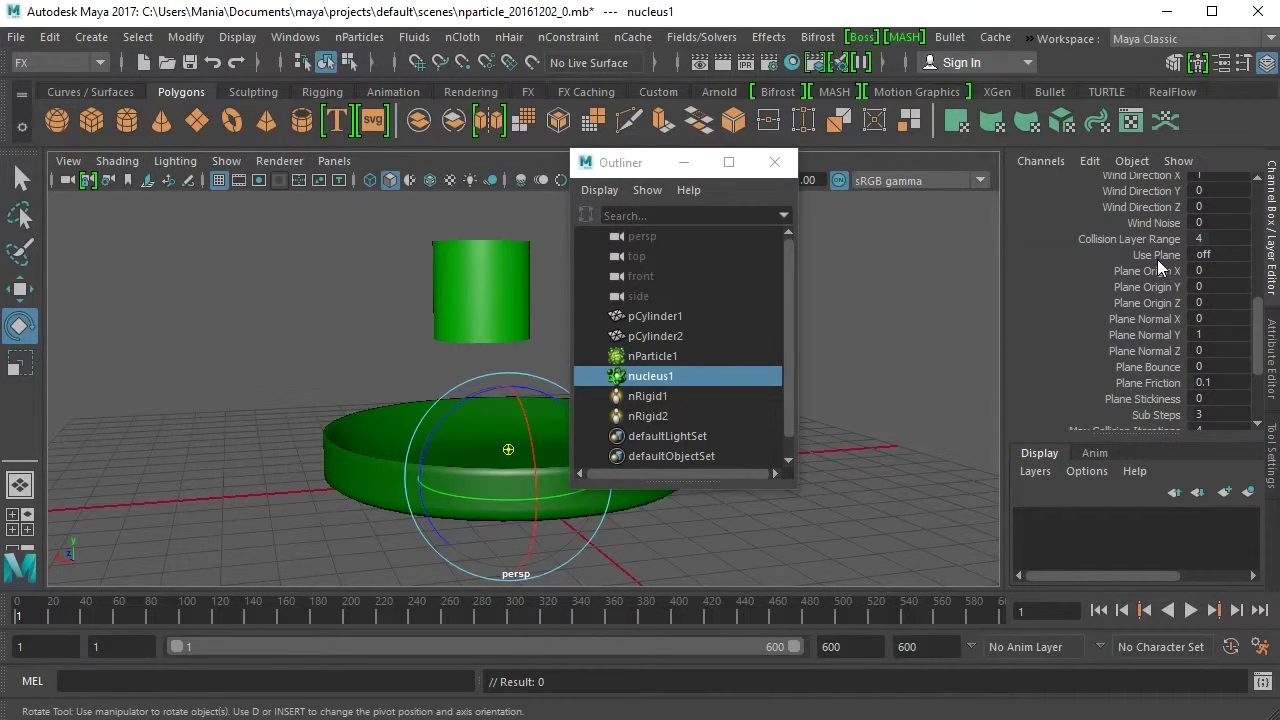
pyautogui.click(1157, 257)
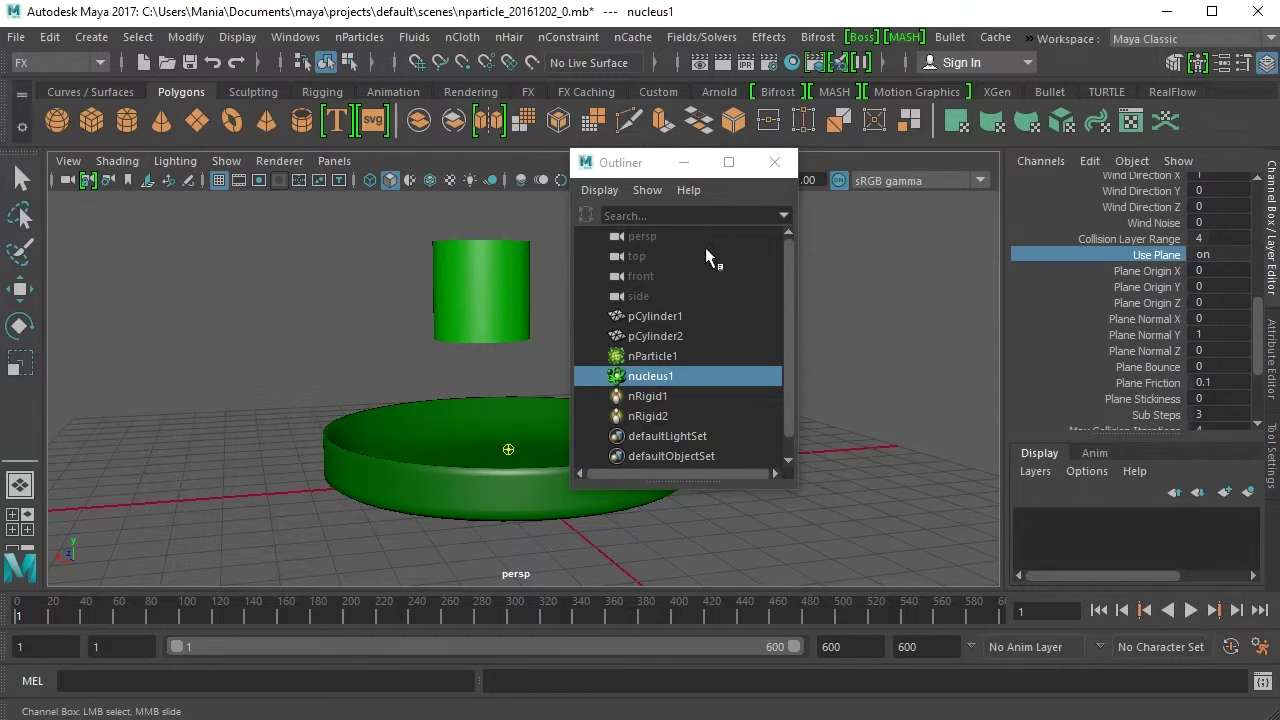
pyautogui.moveTo(641, 175); pyautogui.dragTo(807, 125)
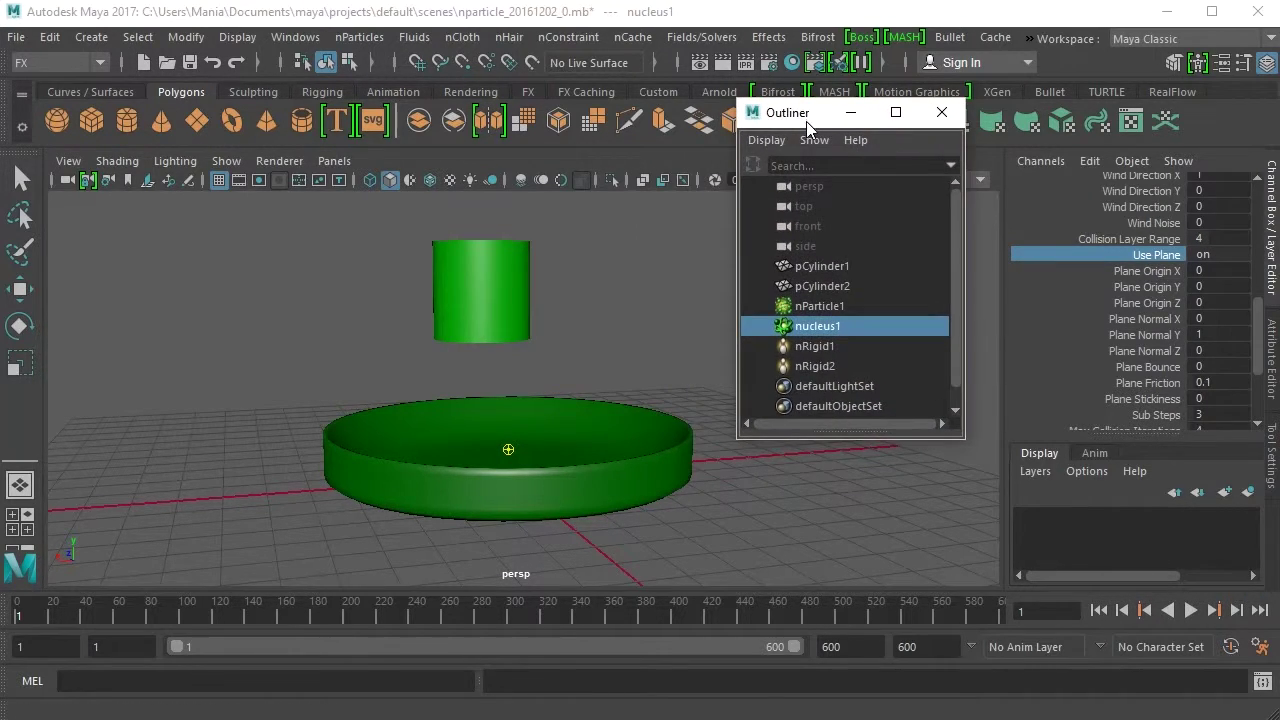
pyautogui.click(1190, 610)
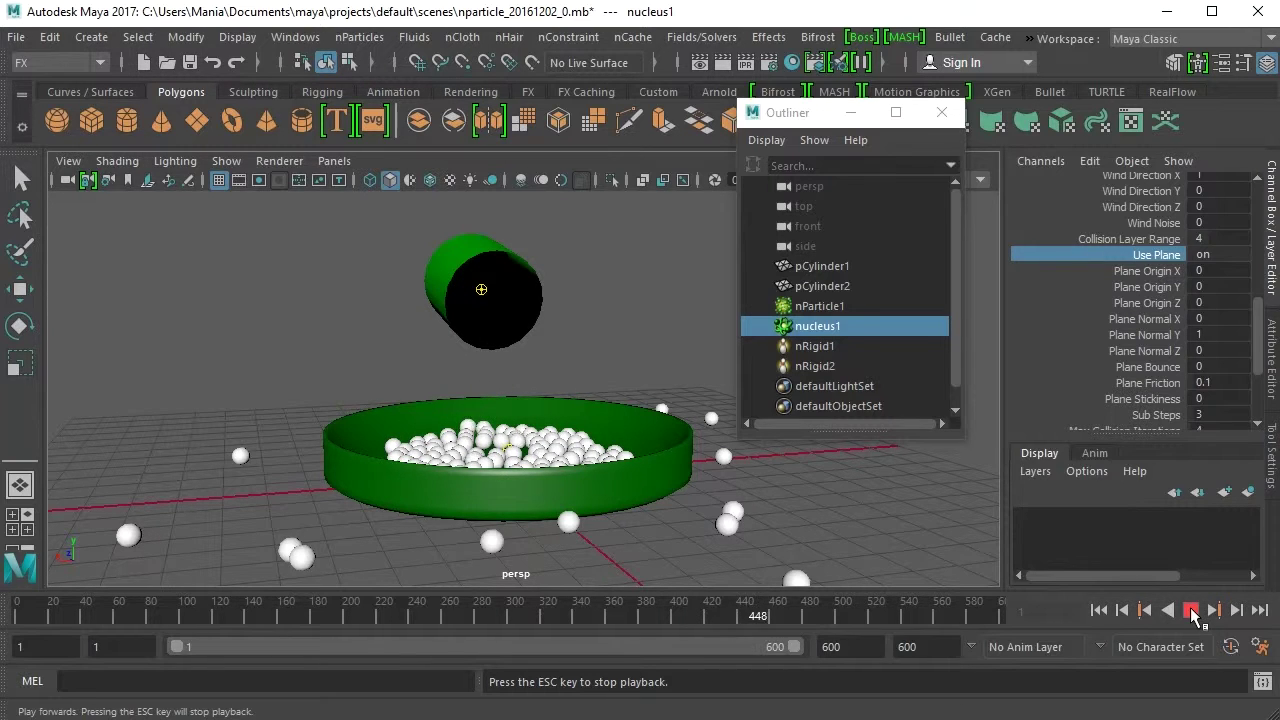
pyautogui.click(1191, 610)
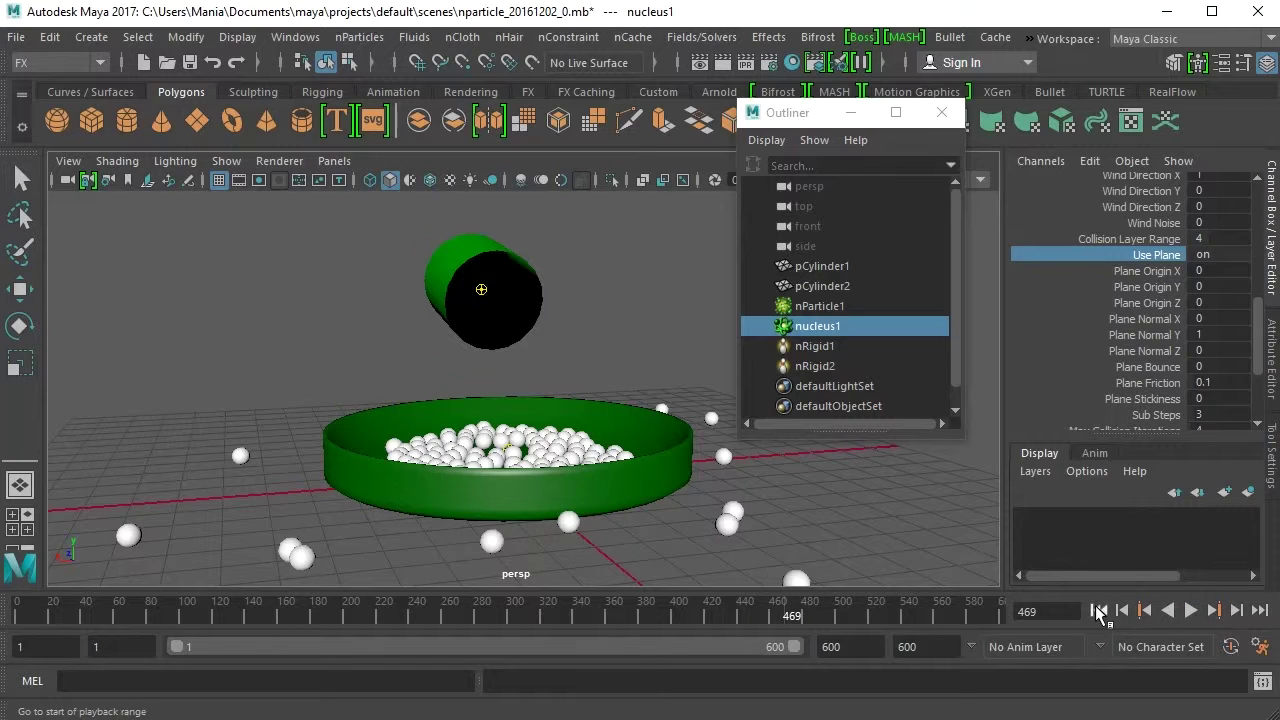
pyautogui.click(1098, 610)
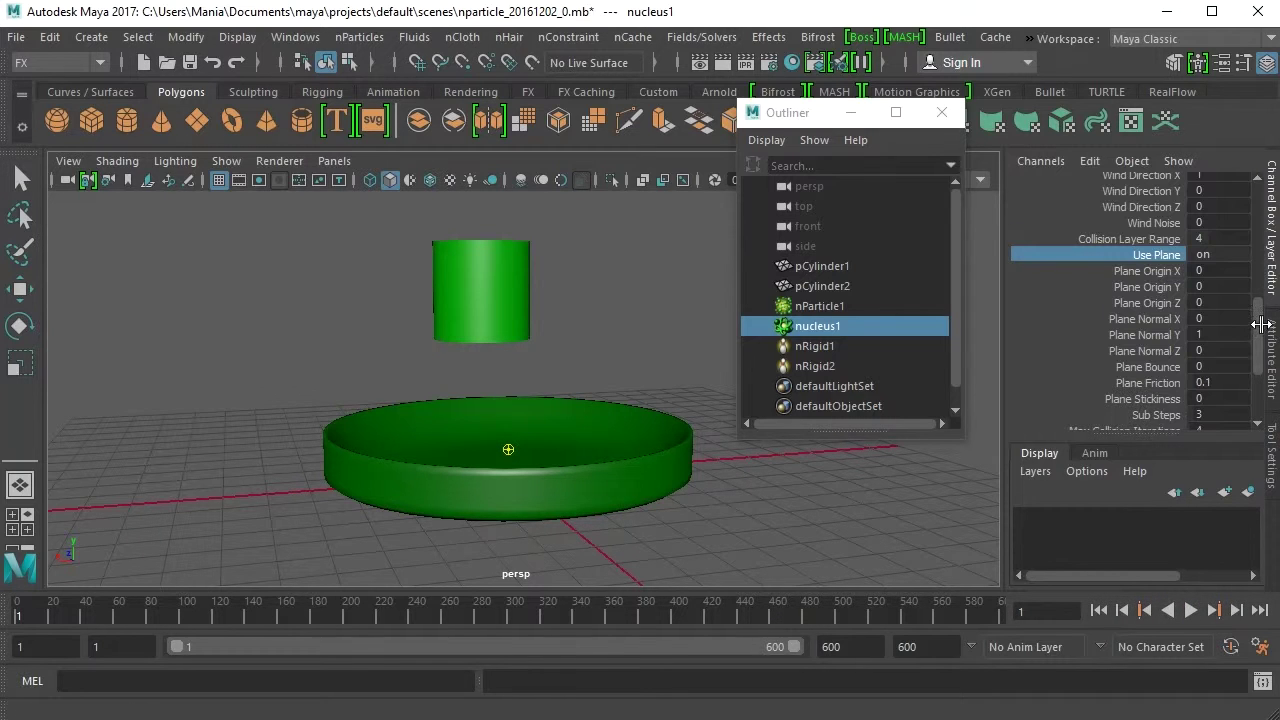
# Reselect the dish collider and show its nRigidShape1 collision attributes.
pyautogui.moveTo(1262, 324); pyautogui.dragTo(1255, 239)
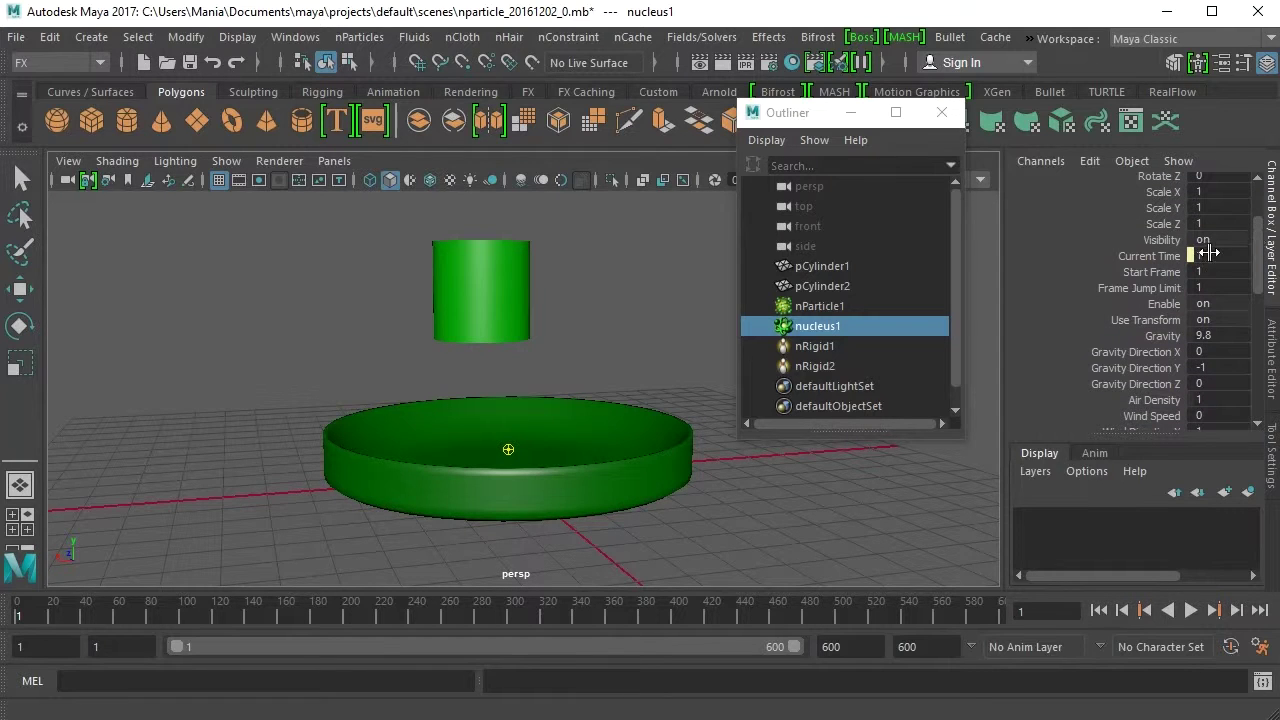
pyautogui.click(550, 481)
pyautogui.press('e')
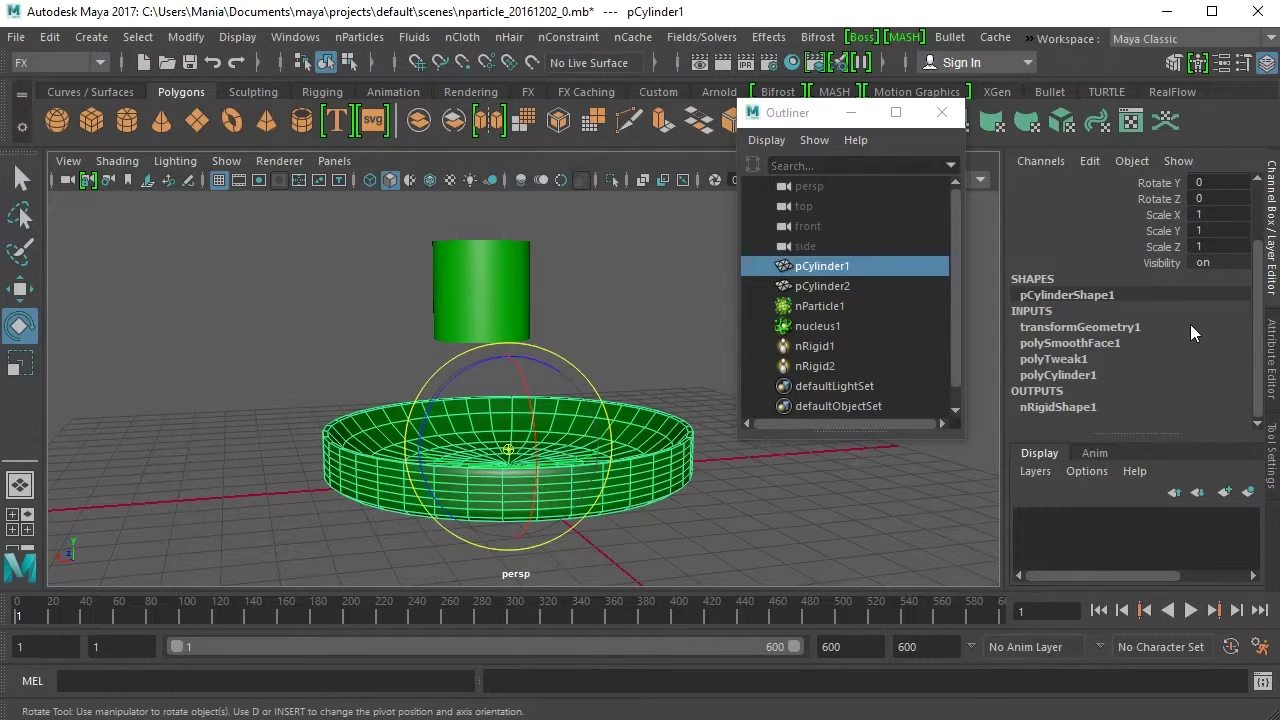
pyautogui.click(1071, 404)
# Select the dish's Bounce attribute, replay the simulation, then stop and rewind to frame 1.
pyautogui.scroll(-5, 1108, 356)
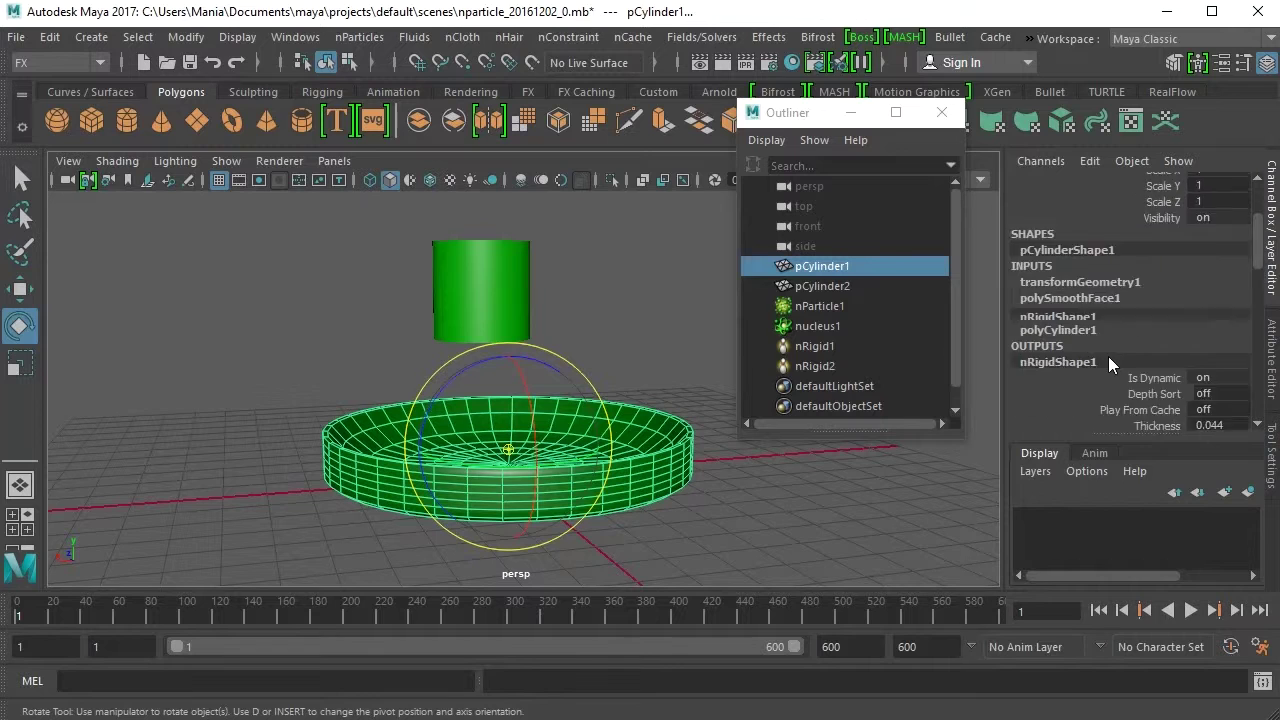
pyautogui.click(1151, 263)
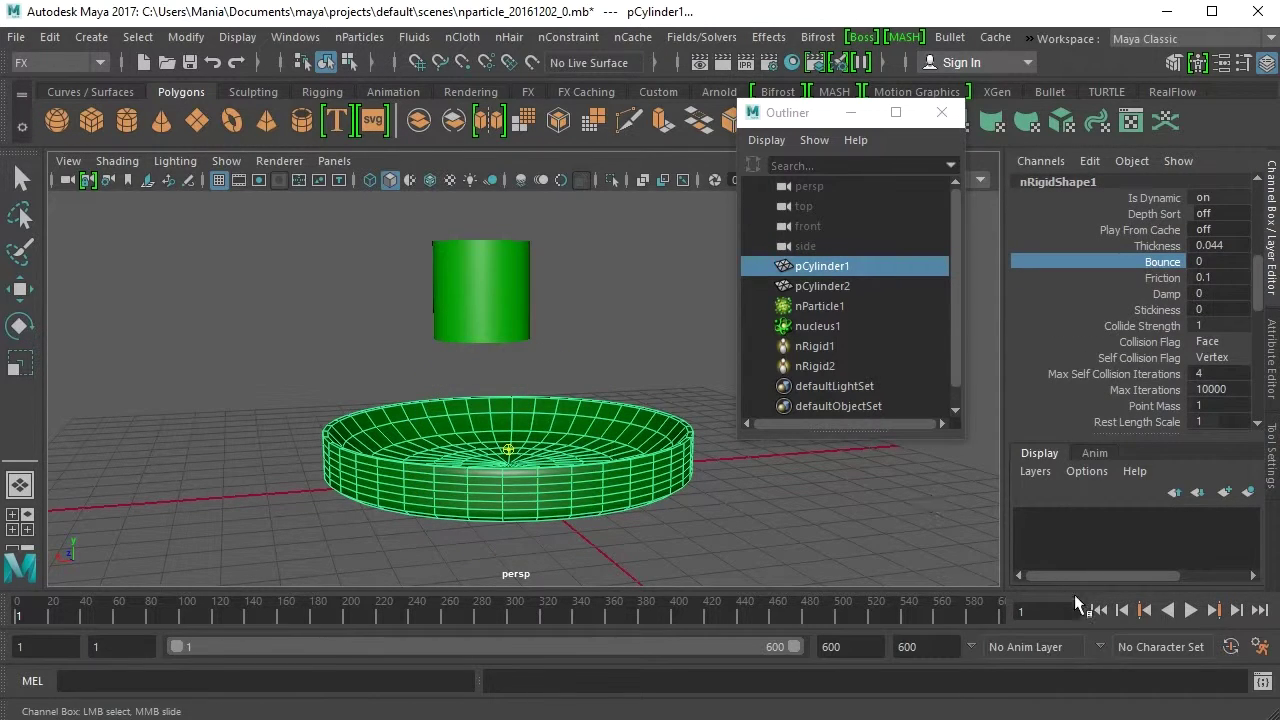
pyautogui.click(1195, 608)
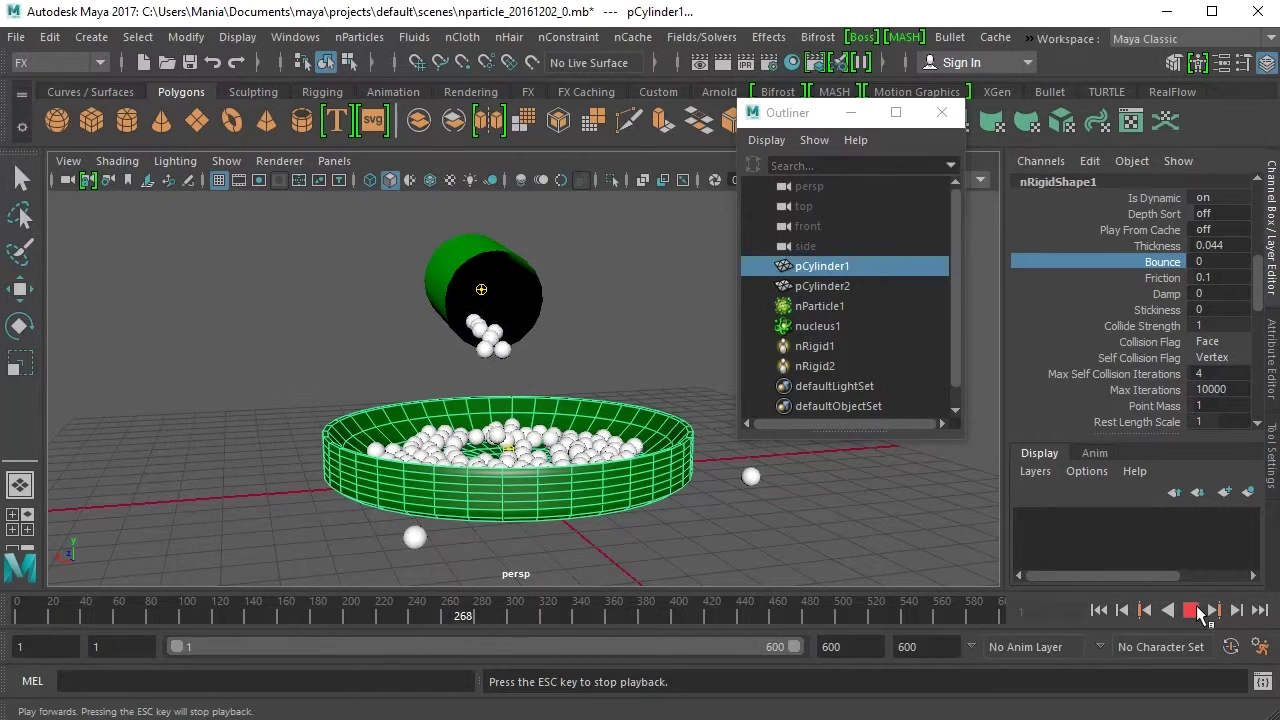
pyautogui.click(1192, 610)
pyautogui.click(1100, 610)
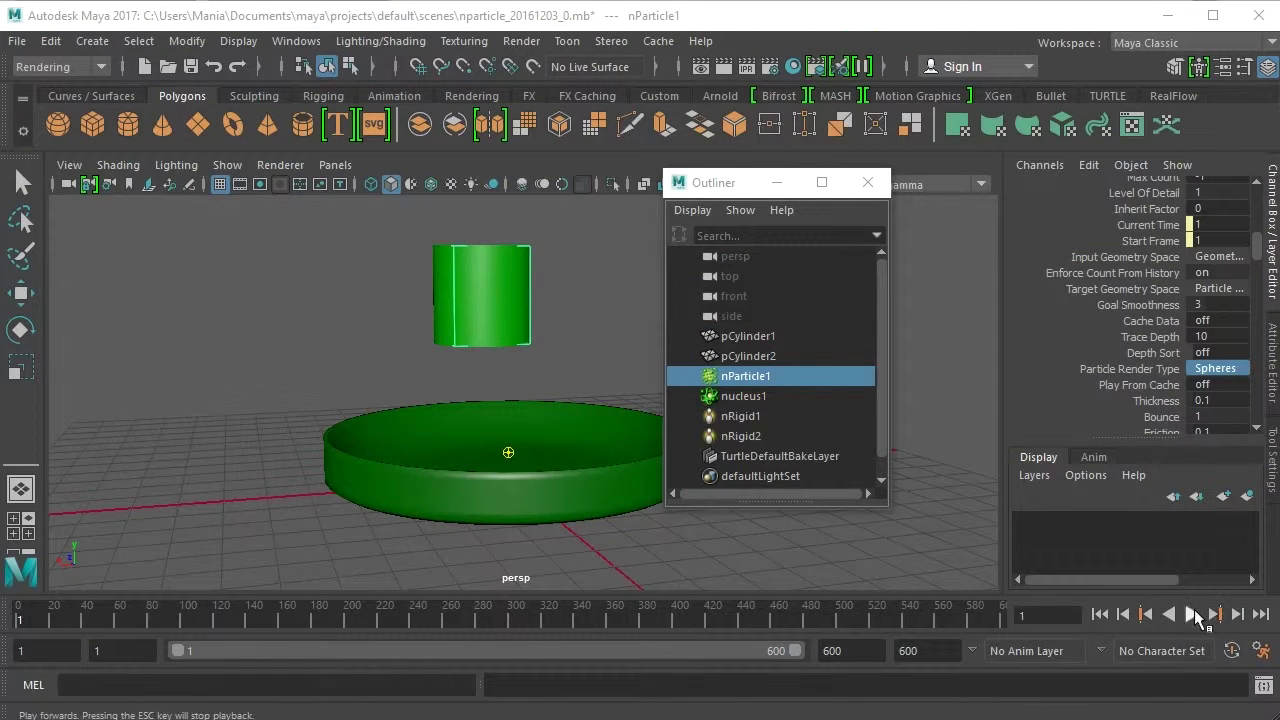
# Play the simulation and stop it at frame 162 as spheres spill into the dish.
pyautogui.click(1192, 615)
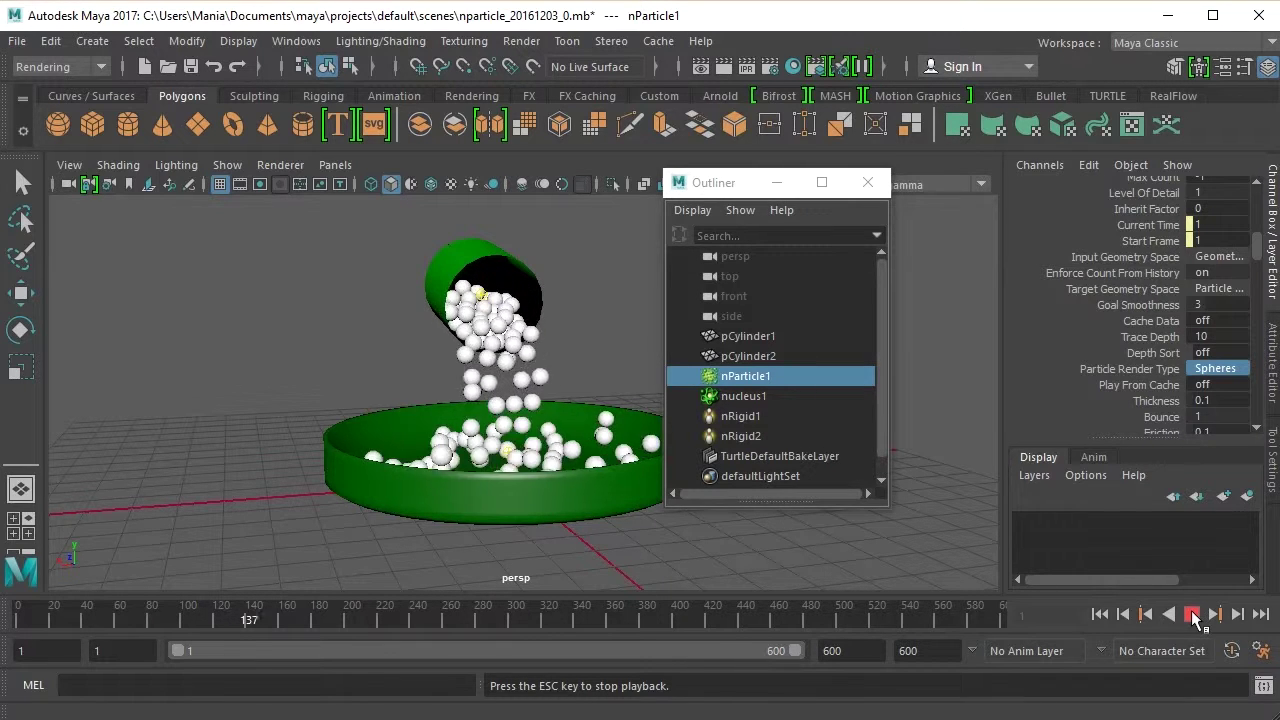
pyautogui.click(1193, 615)
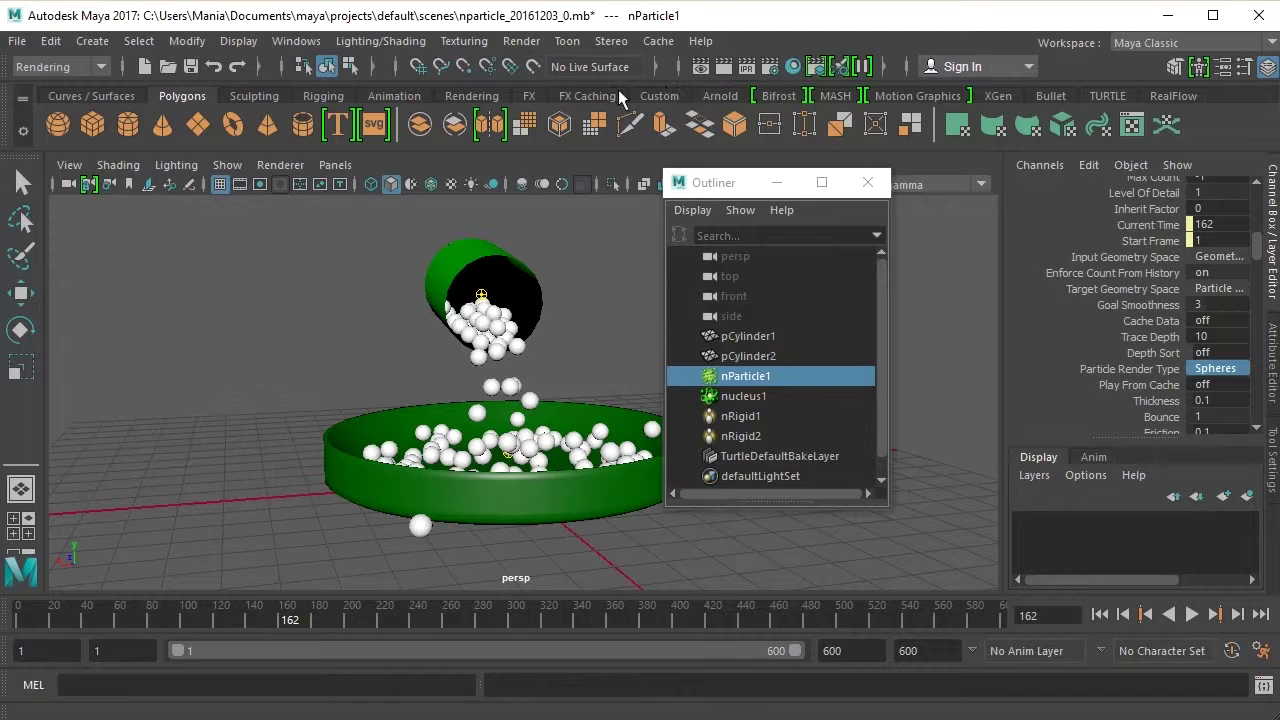
pyautogui.click(521, 40)
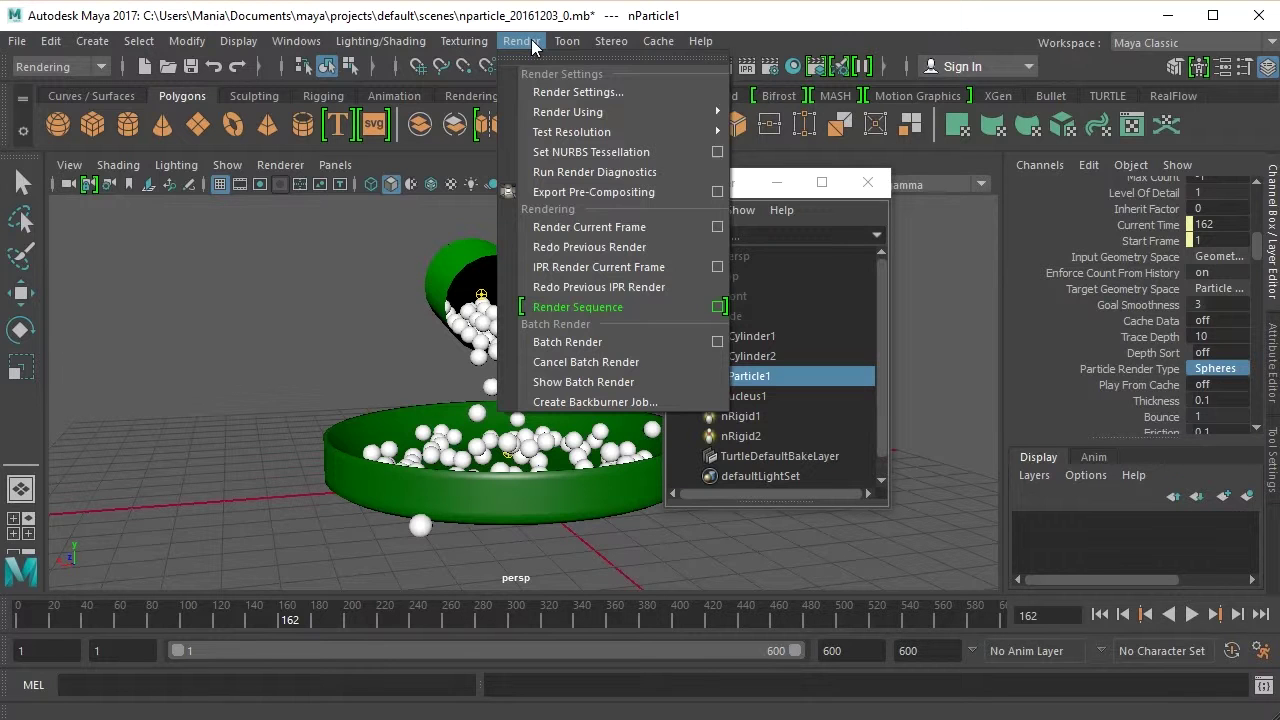
# Confirm Maya Software as the renderer and render frame 162, with the sphere particles skipped.
pyautogui.click(562, 92)
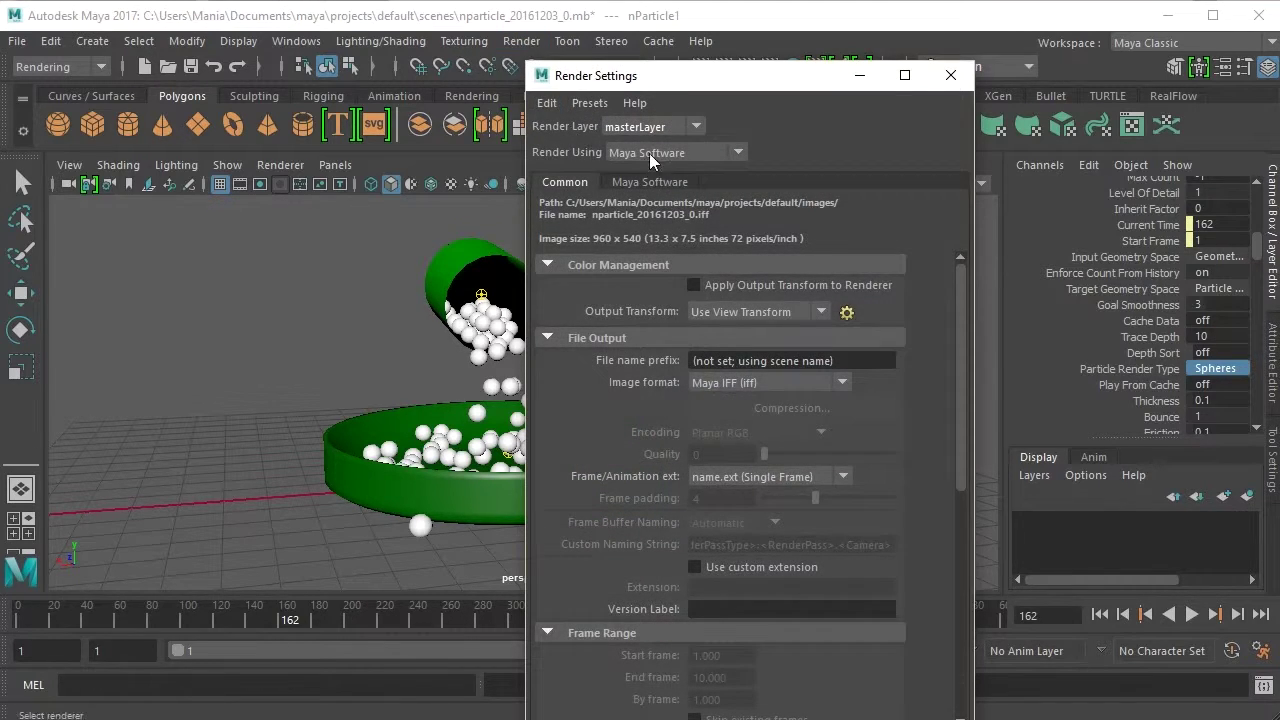
pyautogui.click(731, 150)
pyautogui.click(732, 149)
pyautogui.click(950, 75)
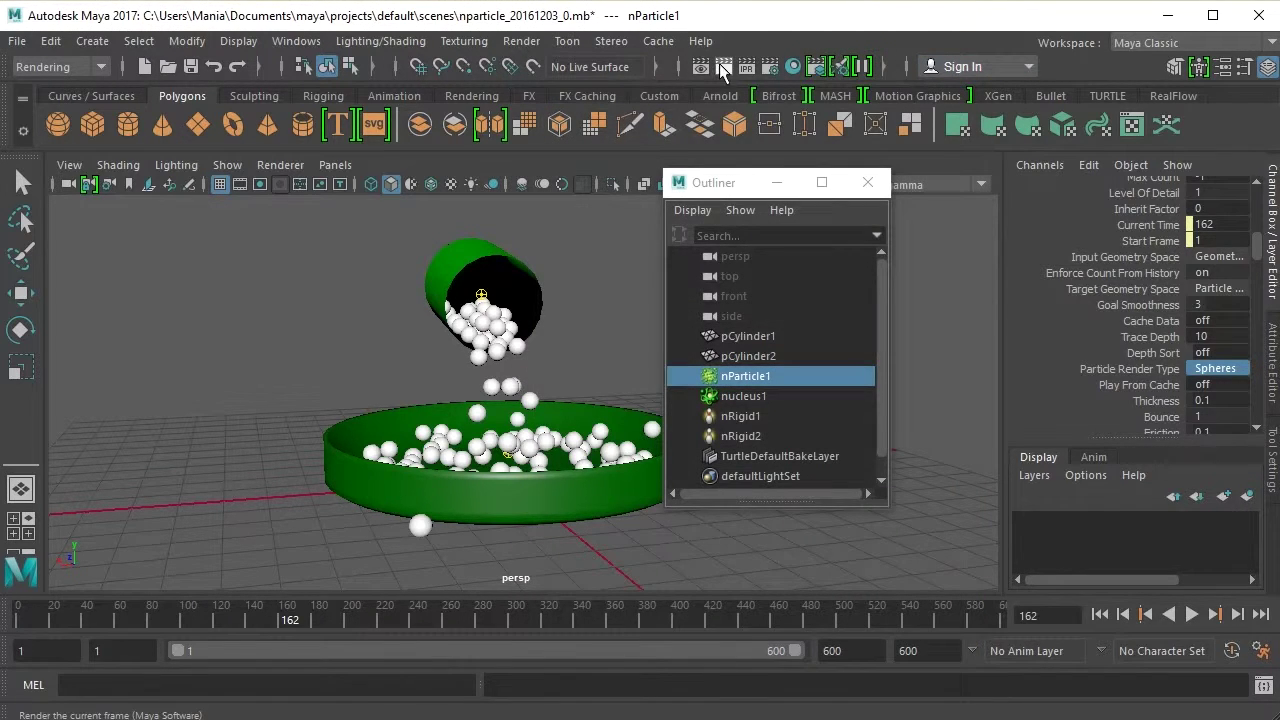
pyautogui.click(722, 66)
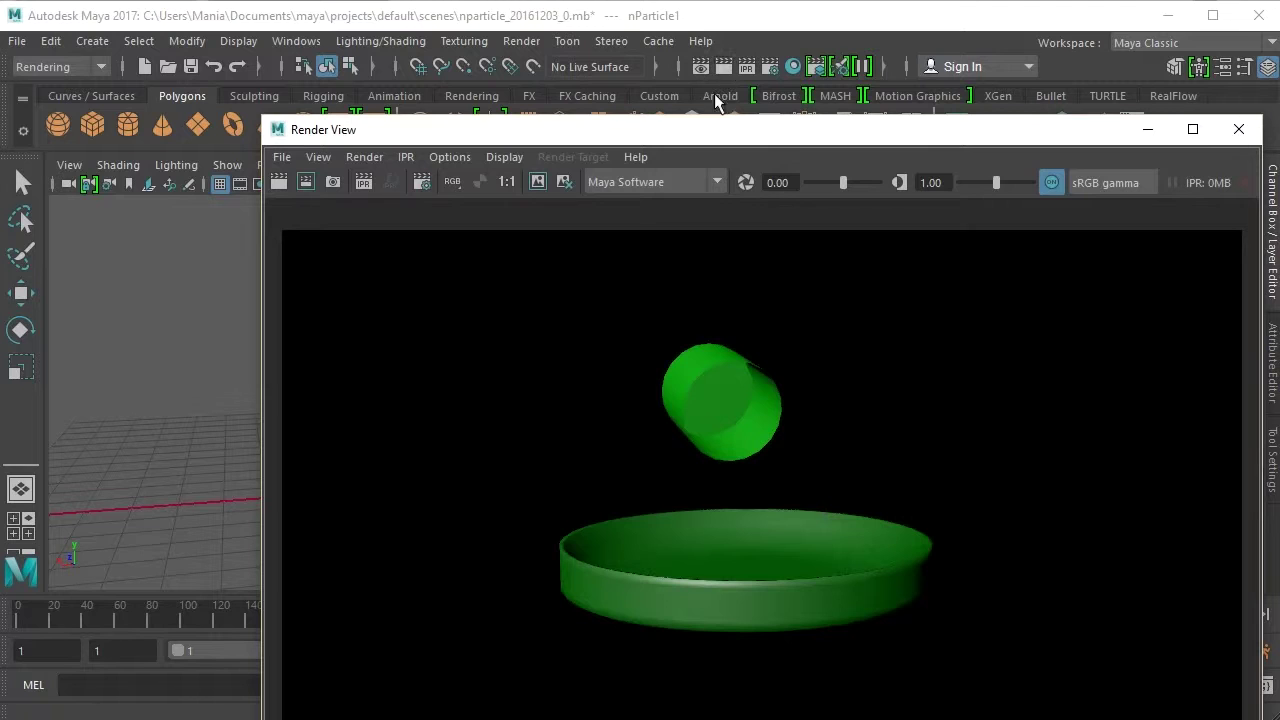
pyautogui.moveTo(700, 137); pyautogui.dragTo(565, 44)
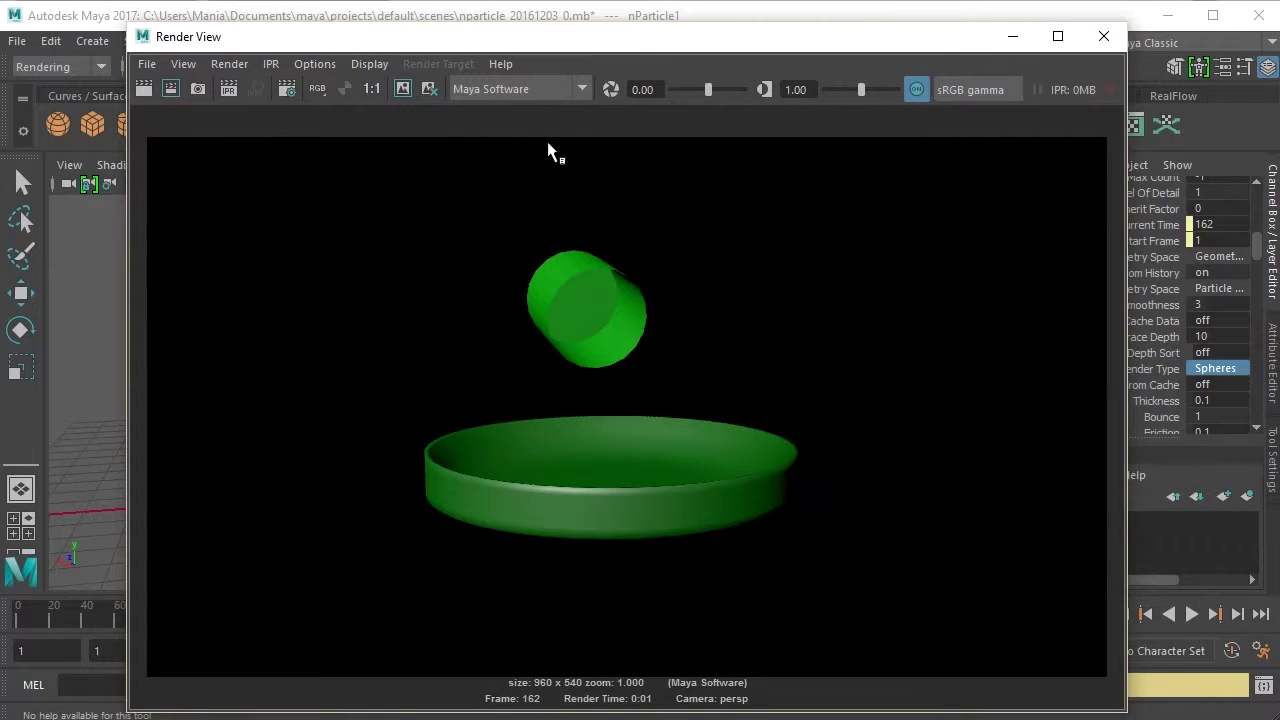
pyautogui.click(1102, 37)
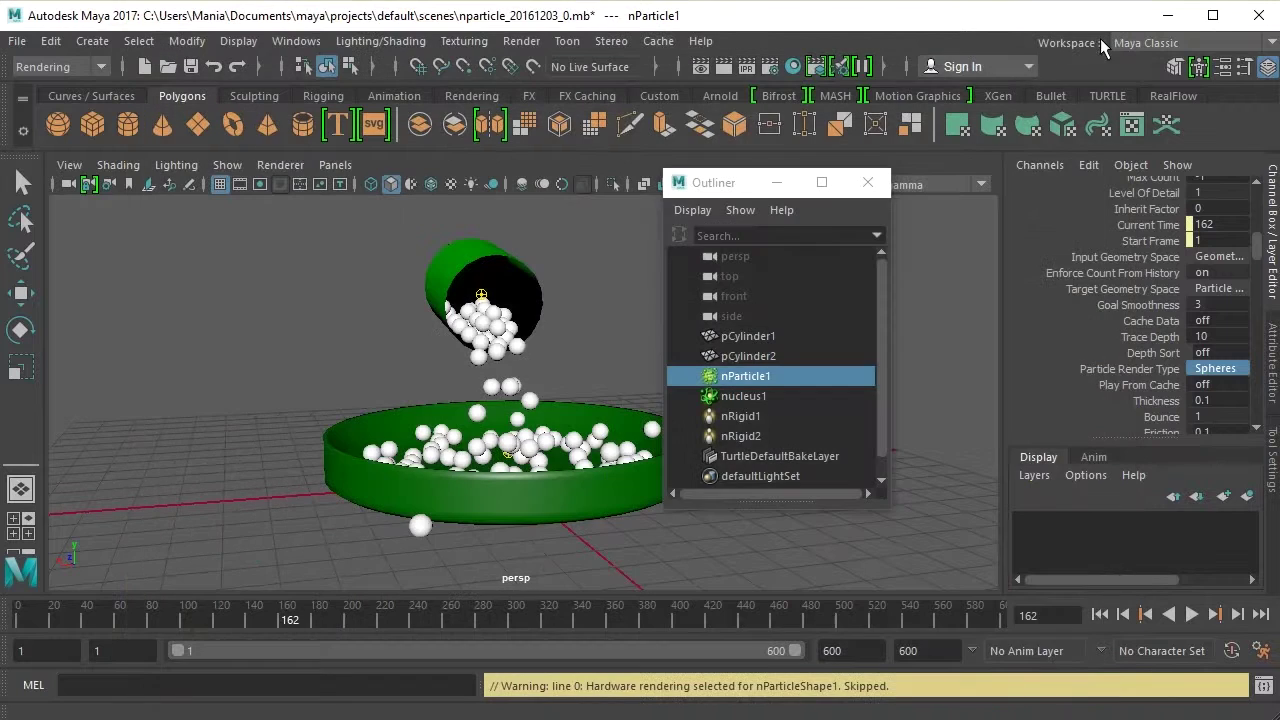
# Set Particle Render Type to Blobby Surface and test-render the current frame.
pyautogui.click(1207, 370)
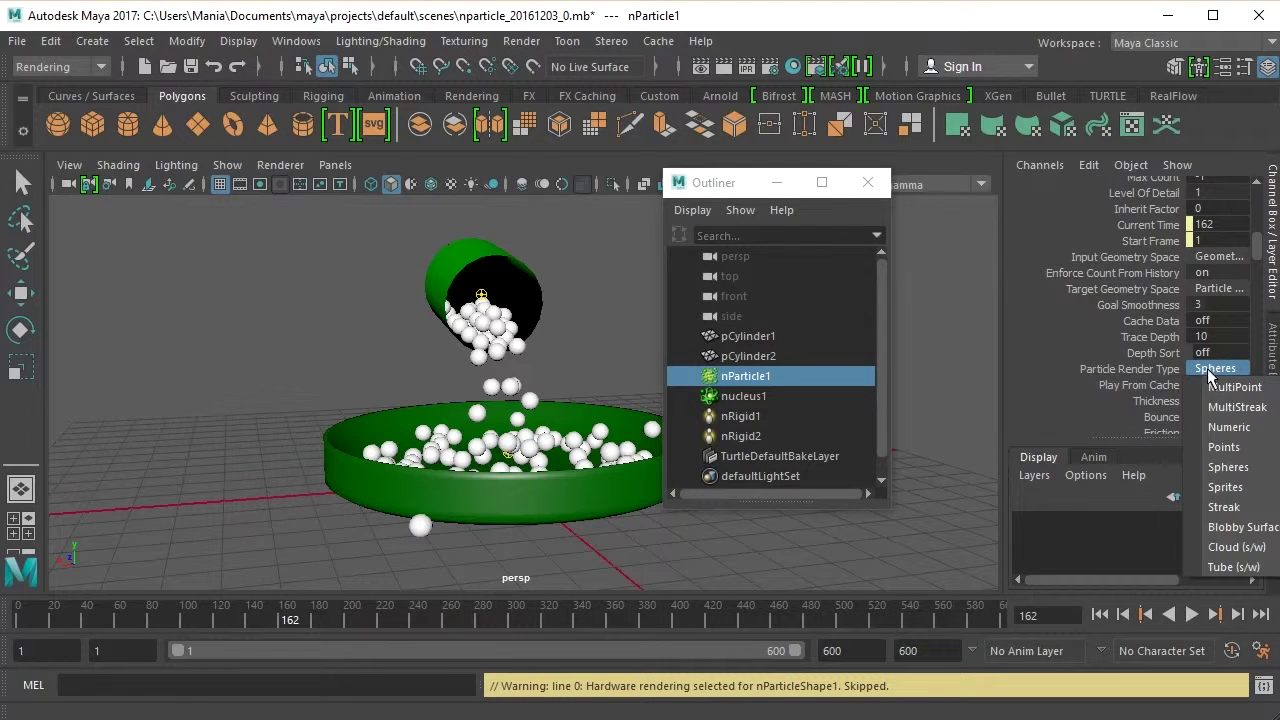
pyautogui.click(1232, 530)
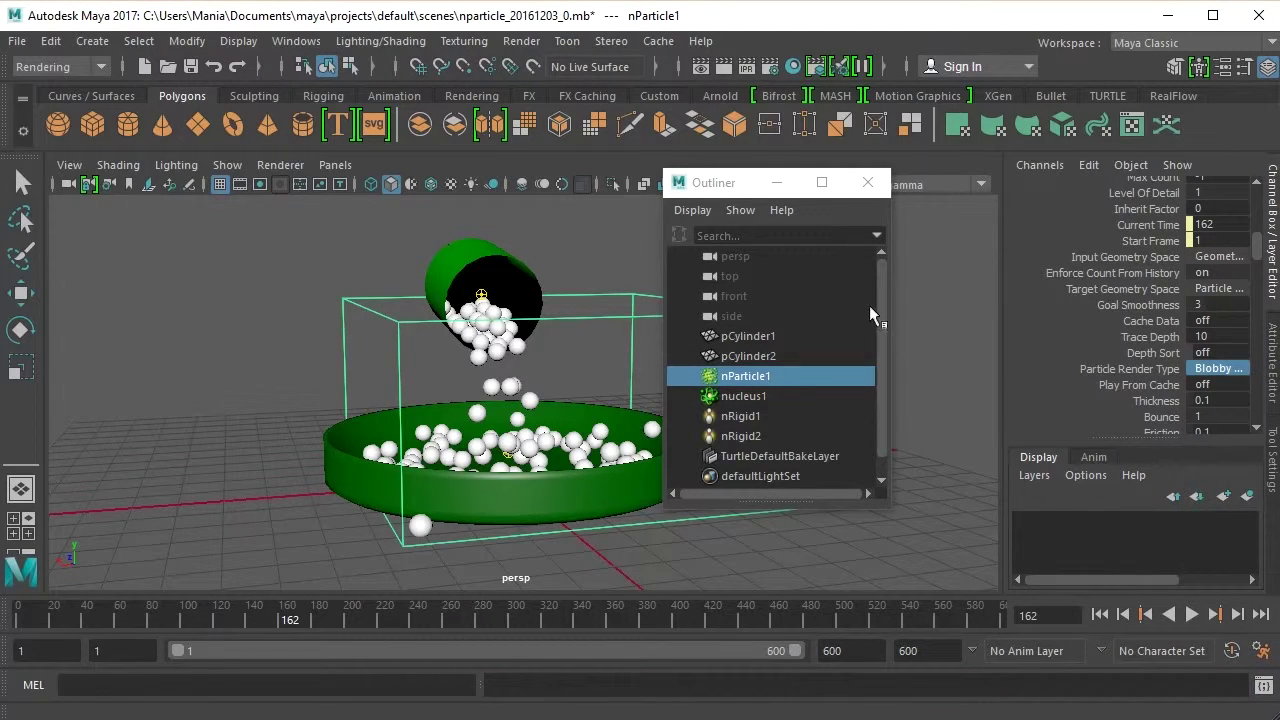
pyautogui.click(726, 68)
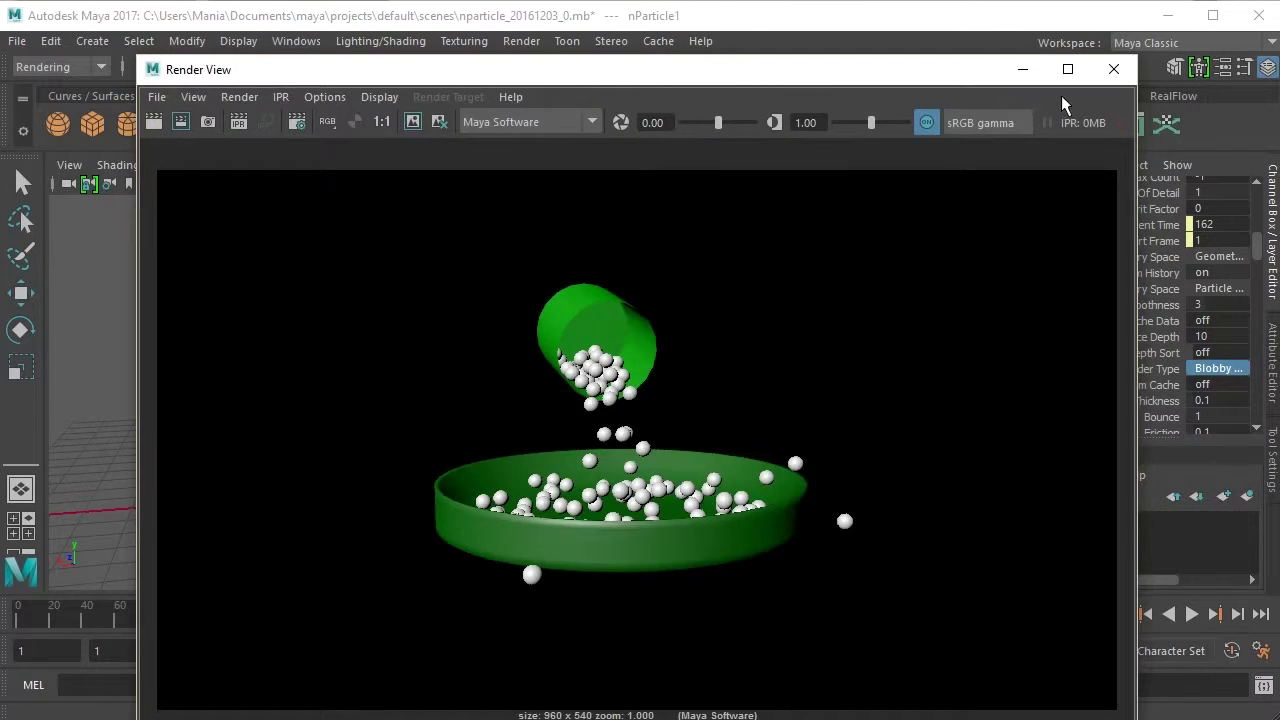
pyautogui.click(1113, 69)
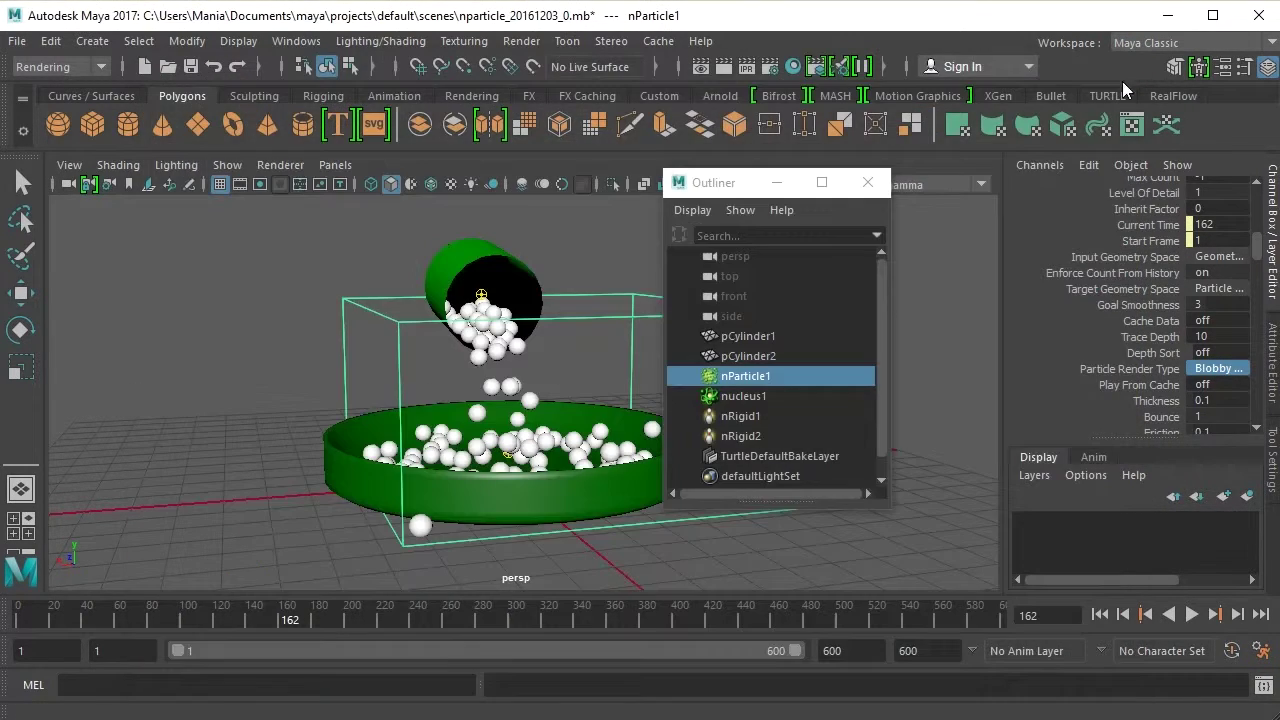
# Switch the particle render type to Cloud (s/w) and test-render frame 162 again.
pyautogui.click(1217, 369)
pyautogui.click(1217, 555)
pyautogui.click(723, 67)
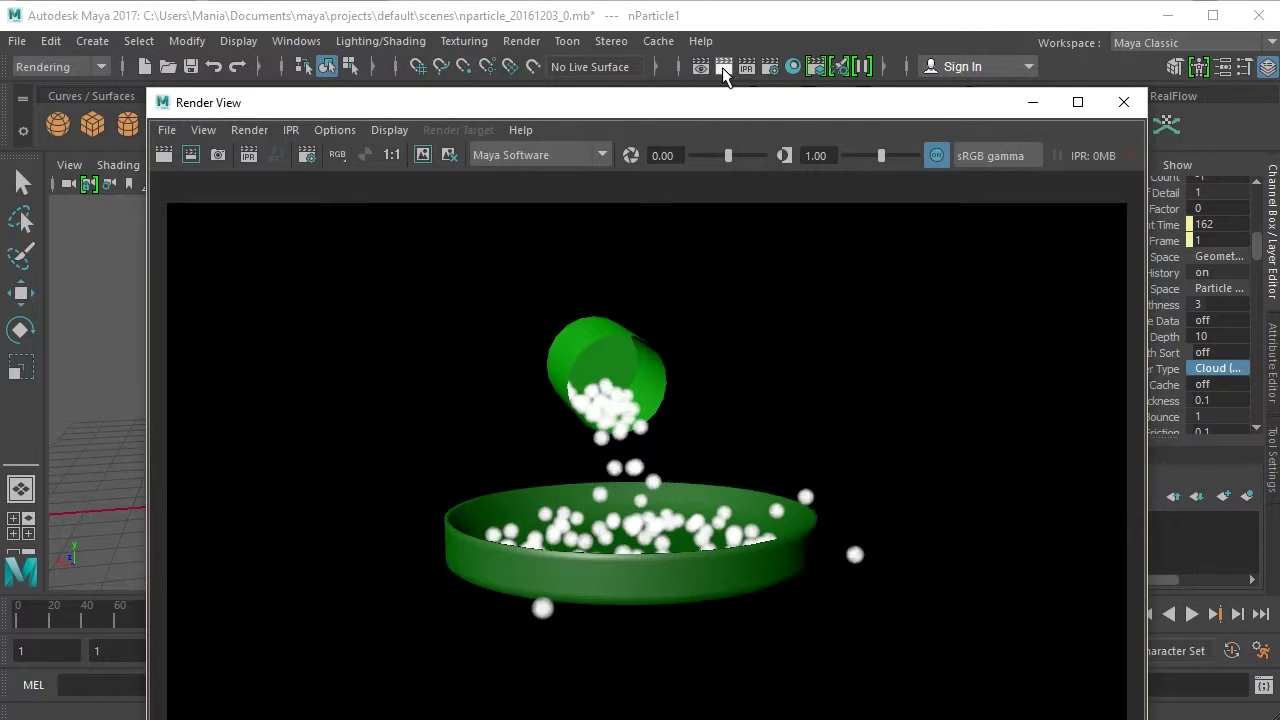
pyautogui.click(1122, 103)
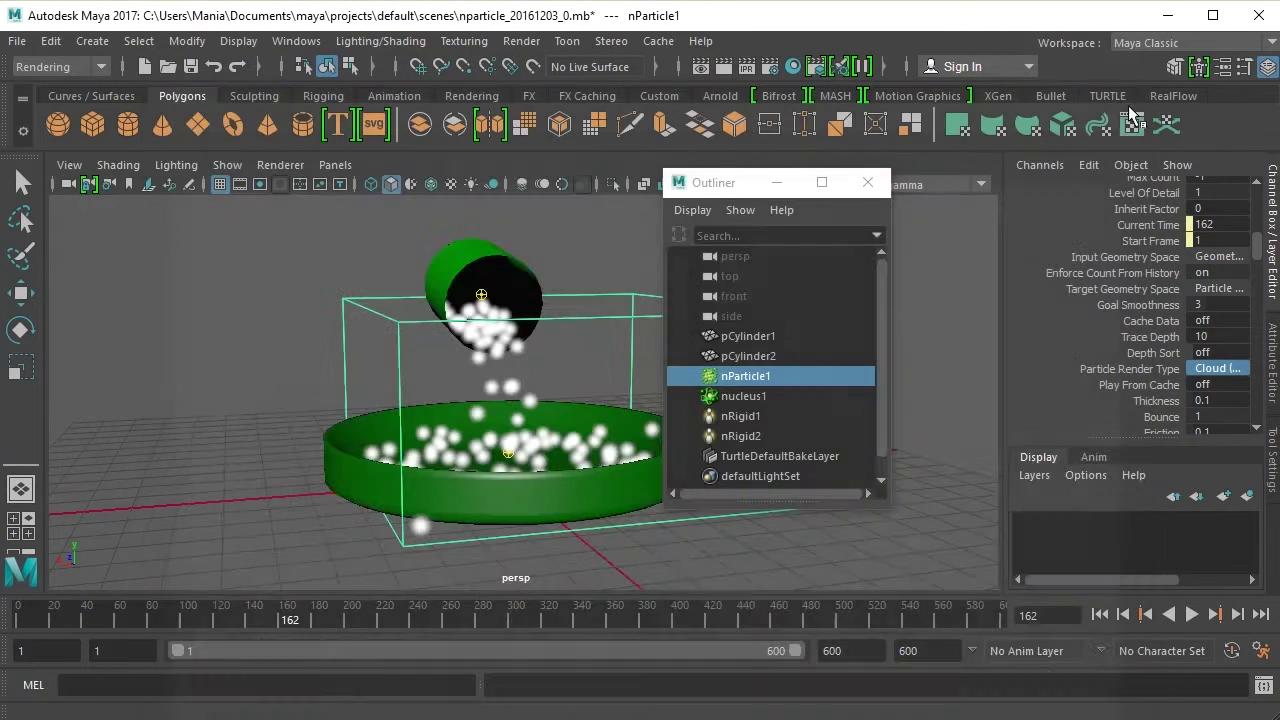
pyautogui.click(1214, 368)
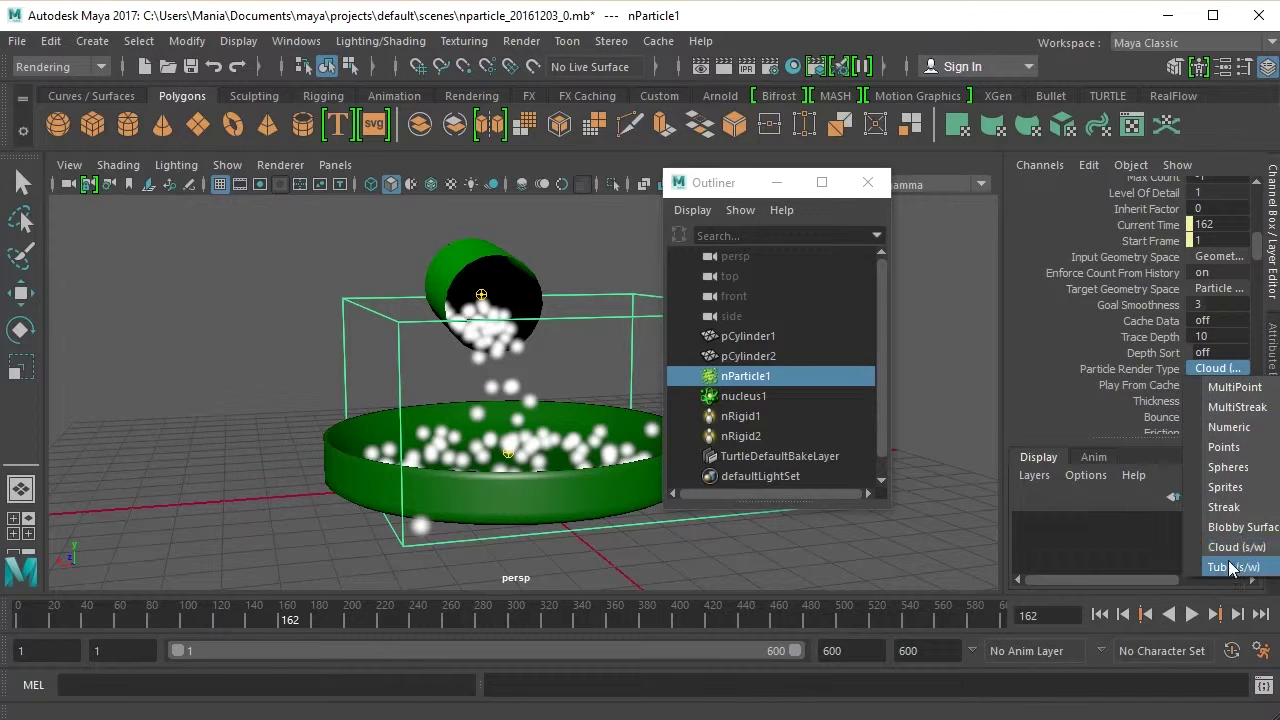
# Set the particle render type to Tube (s/w) and test-render the current frame.
pyautogui.click(1230, 567)
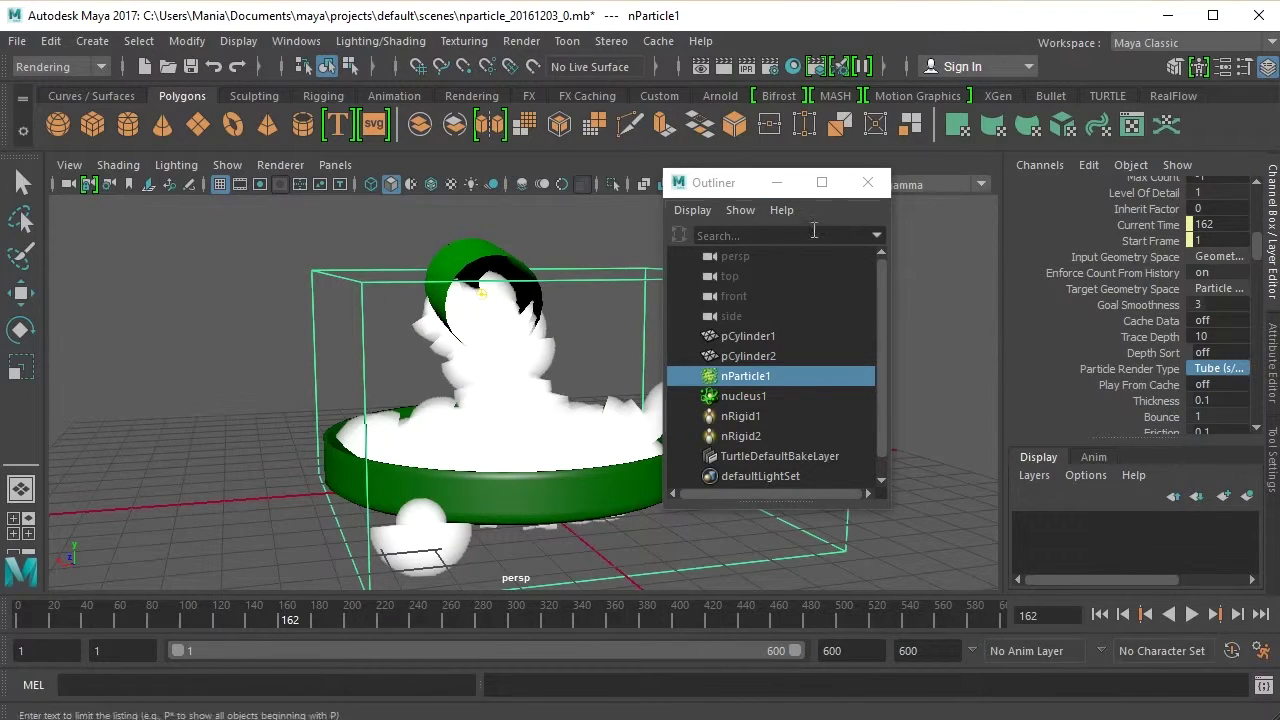
pyautogui.click(721, 69)
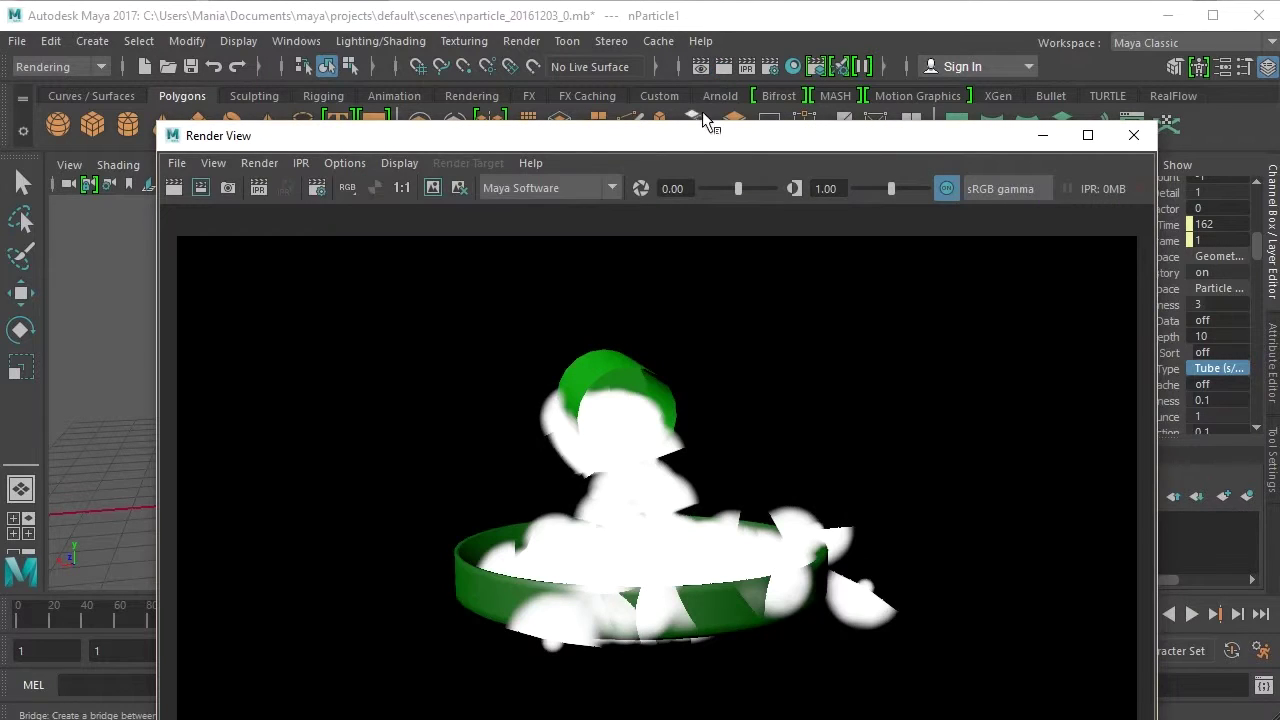
pyautogui.moveTo(684, 148); pyautogui.dragTo(687, 70)
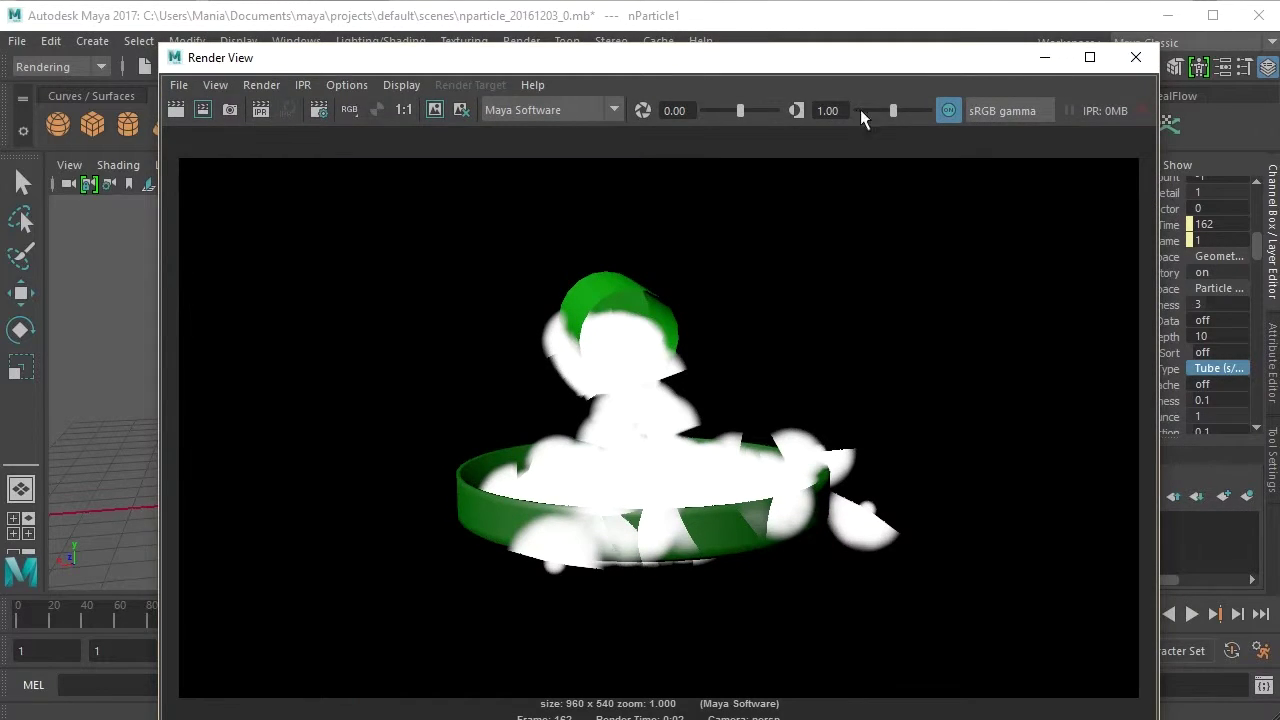
pyautogui.click(1136, 57)
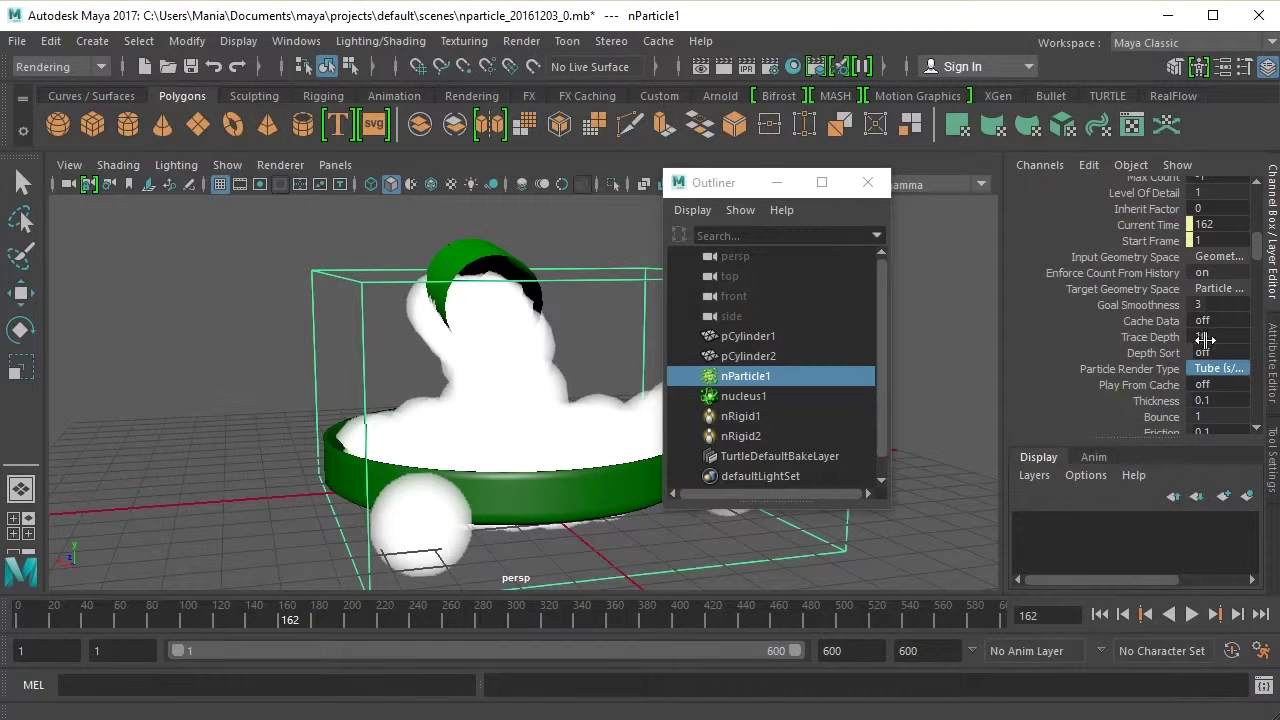
# Switch the particle render type to Blobby Surface and render the frame again.
pyautogui.click(1209, 366)
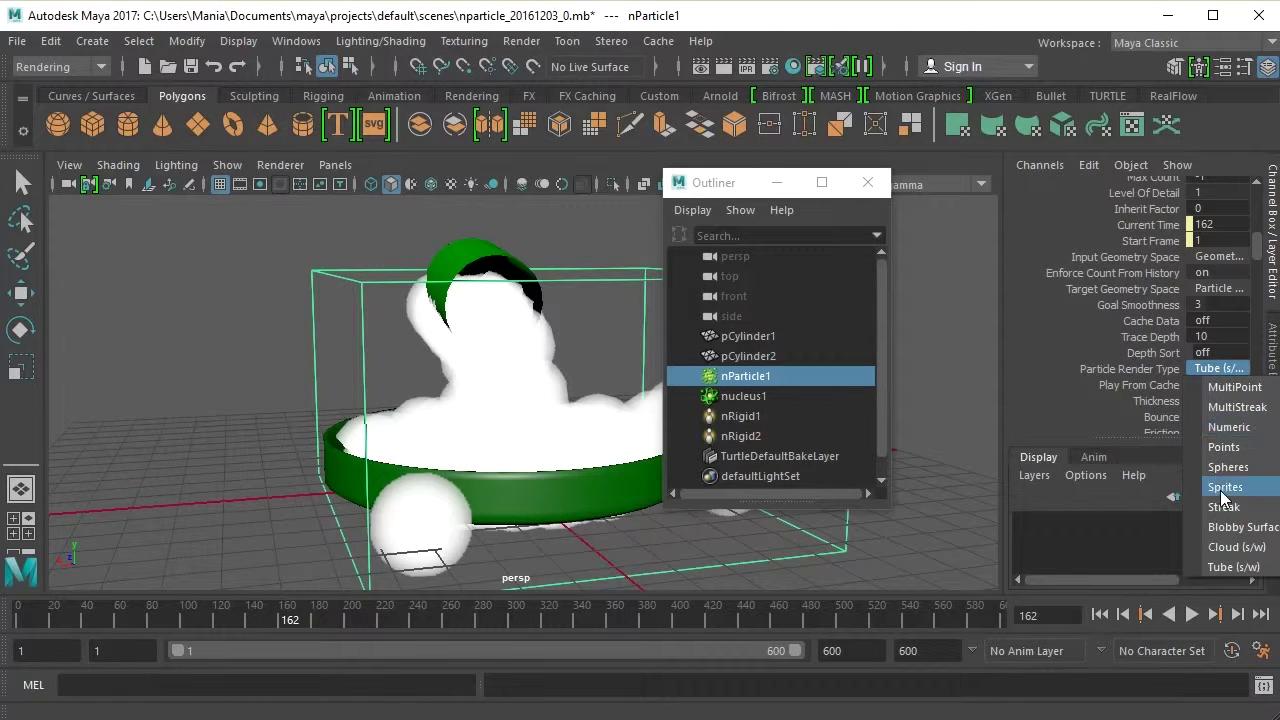
pyautogui.click(1218, 529)
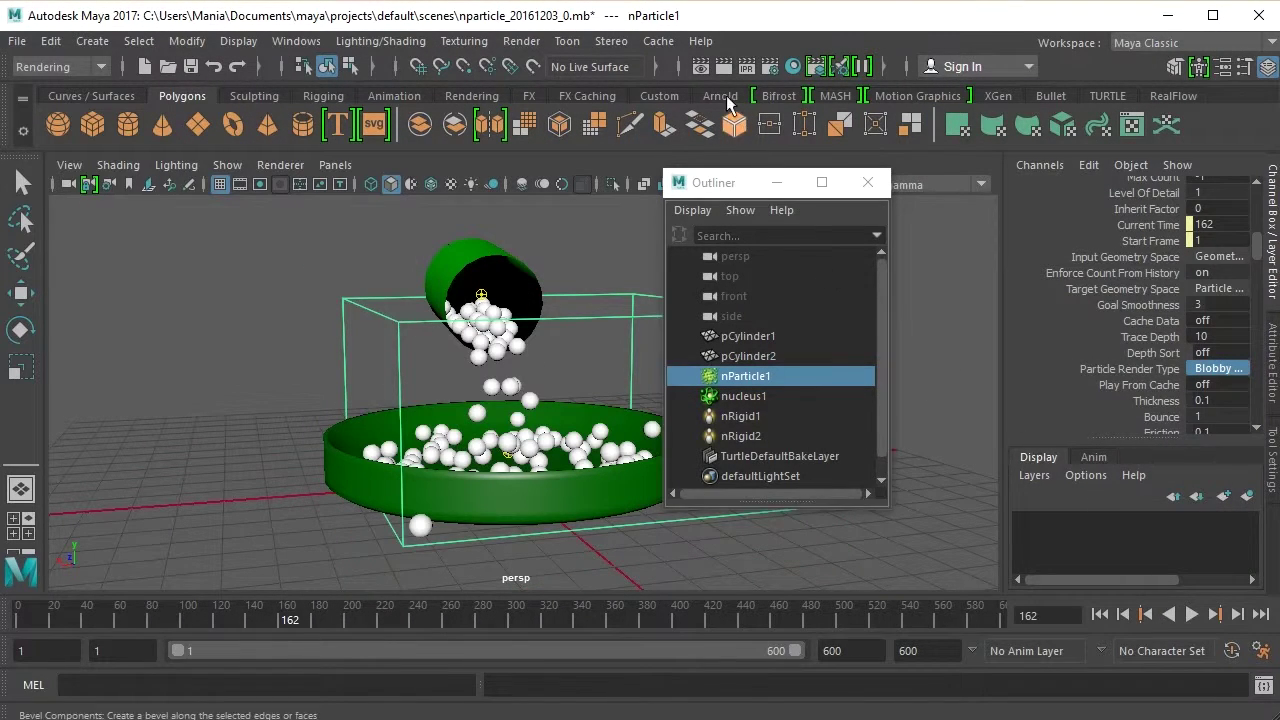
pyautogui.click(722, 66)
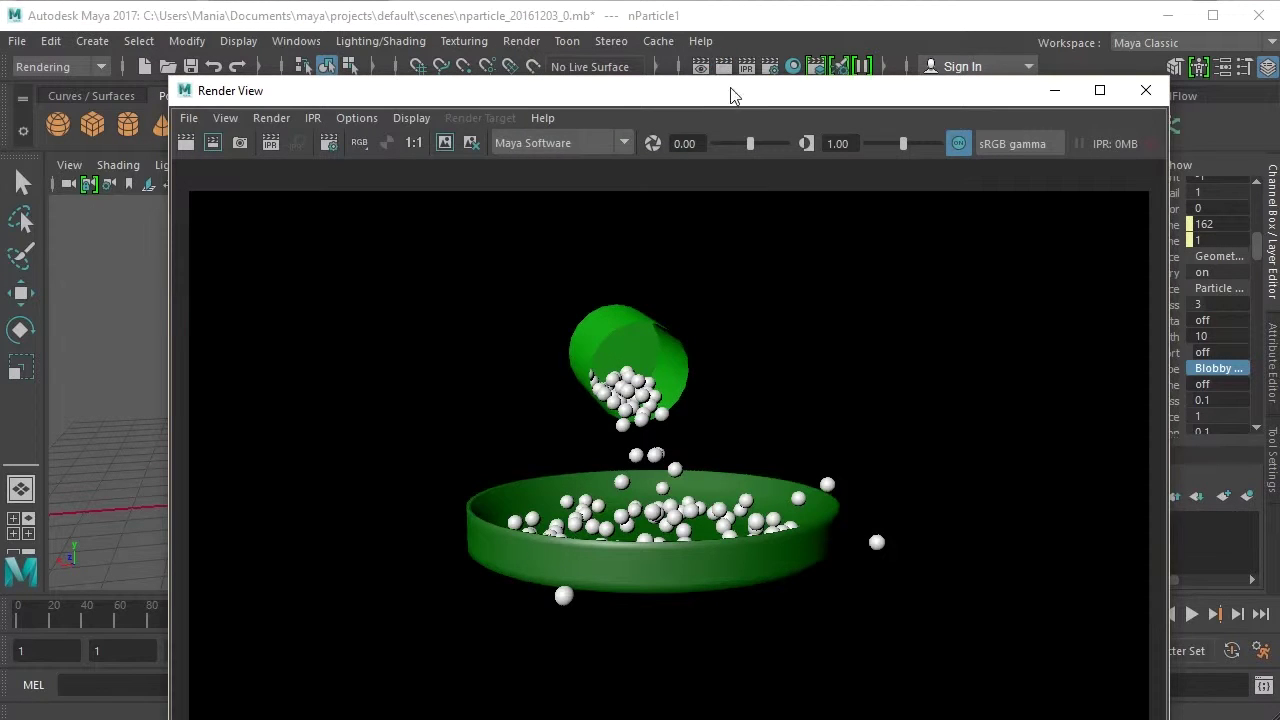
pyautogui.click(1146, 90)
# Return the particles to Spheres, play briefly, and rewind to frame 1.
pyautogui.click(1210, 368)
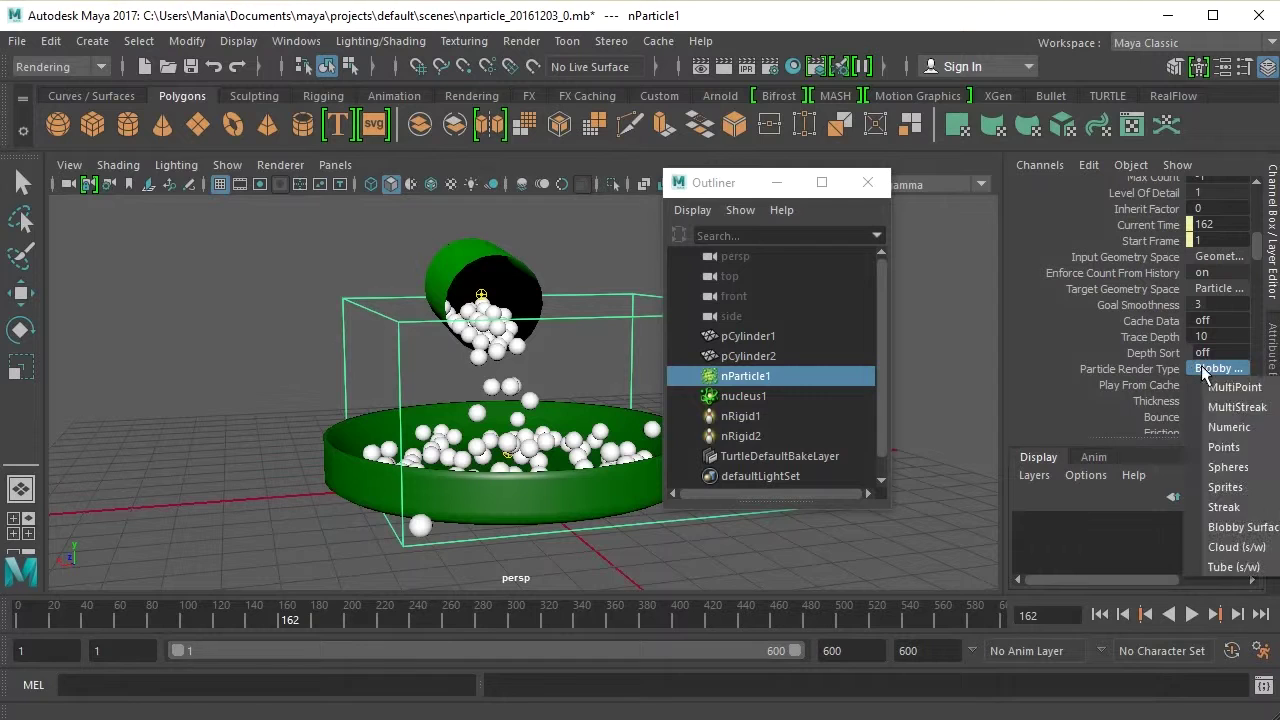
pyautogui.click(1217, 466)
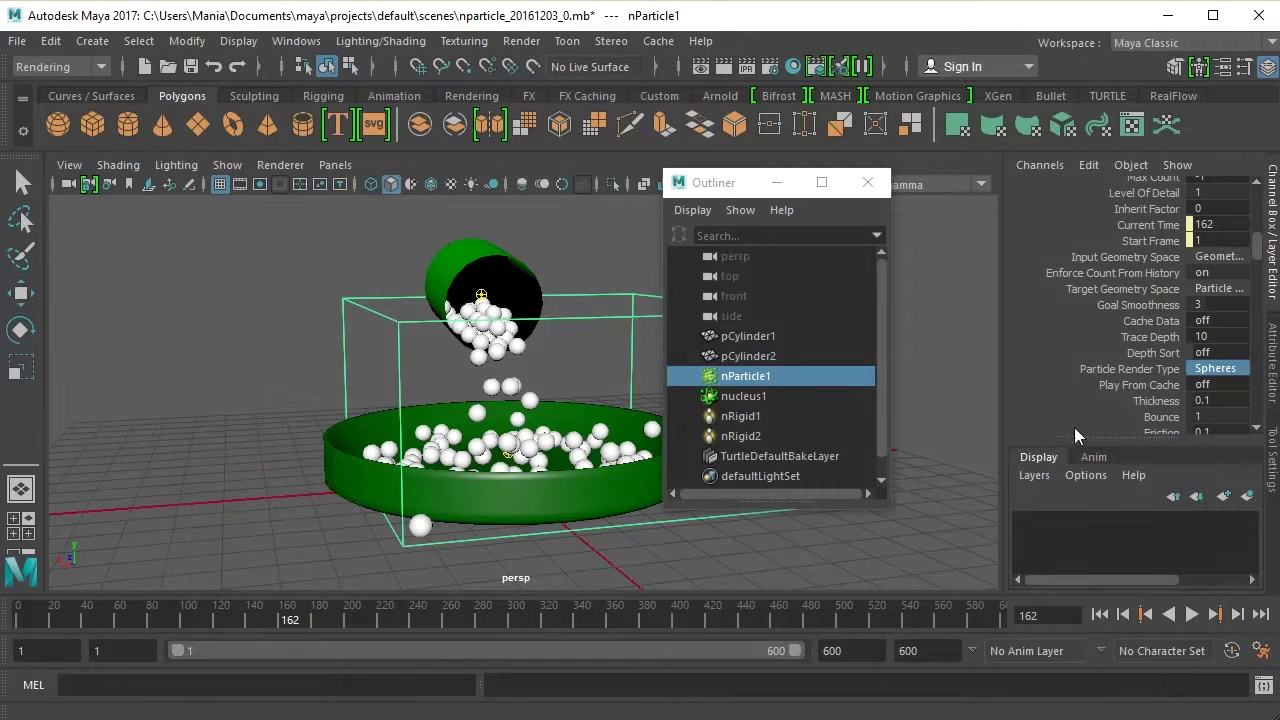
pyautogui.click(1193, 615)
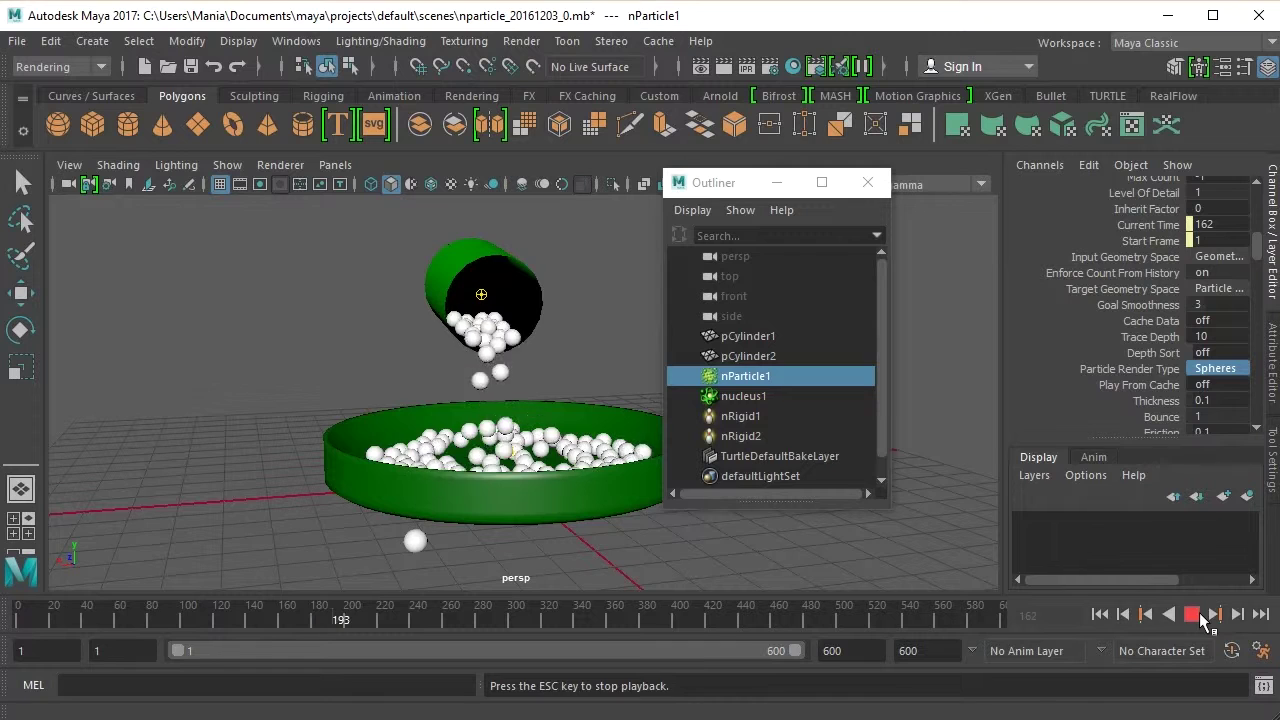
pyautogui.click(1193, 615)
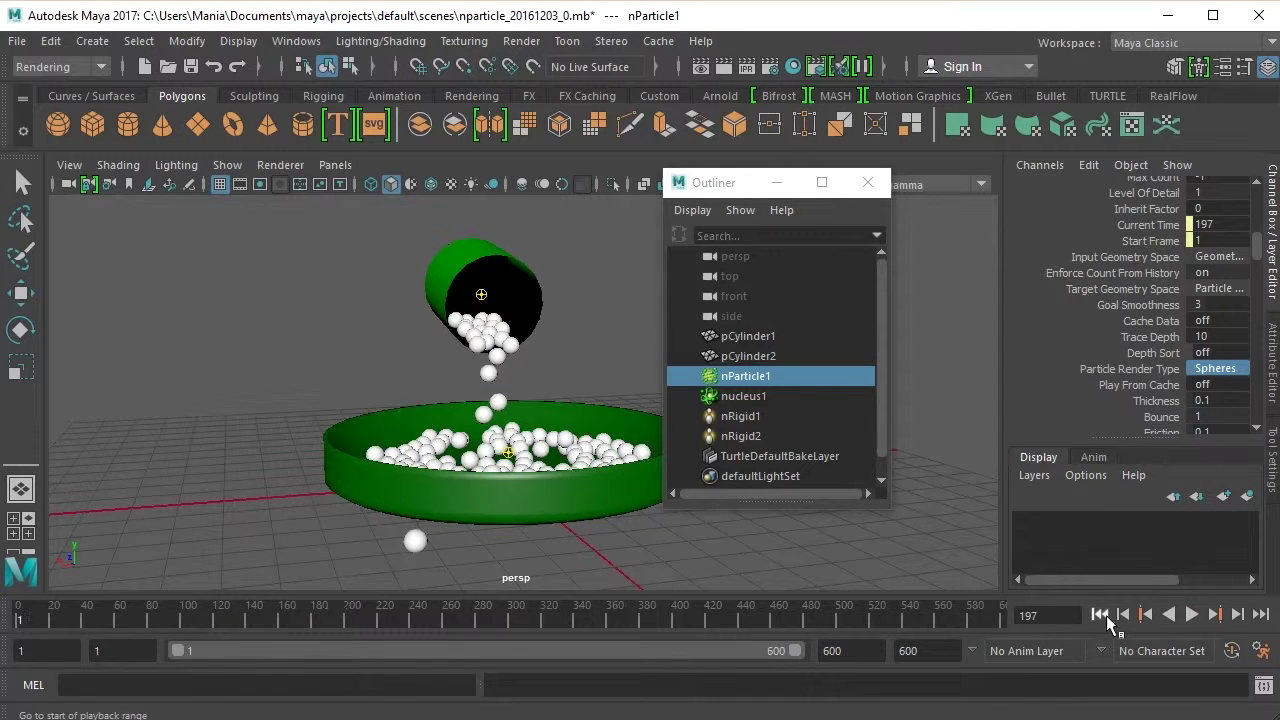
pyautogui.click(1100, 614)
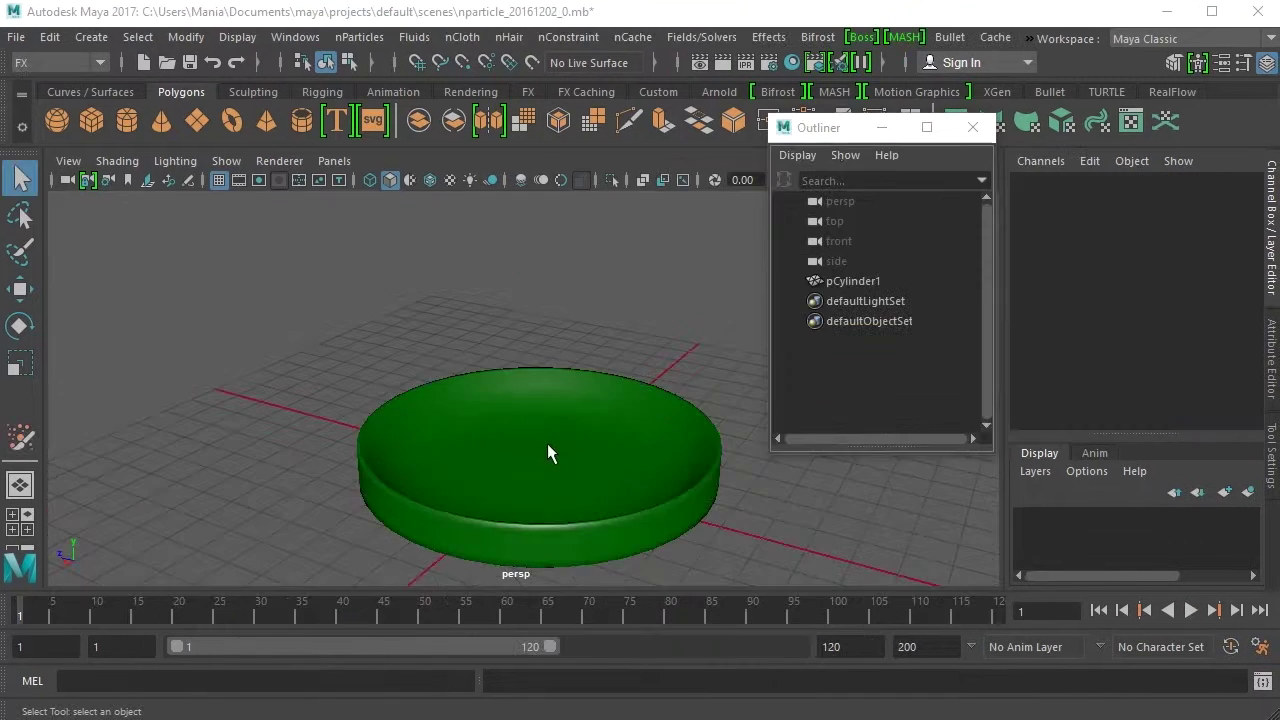
# Clear the dish selection, activate the FX menu set, and bring up the nParticles menu.
pyautogui.click(547, 445)
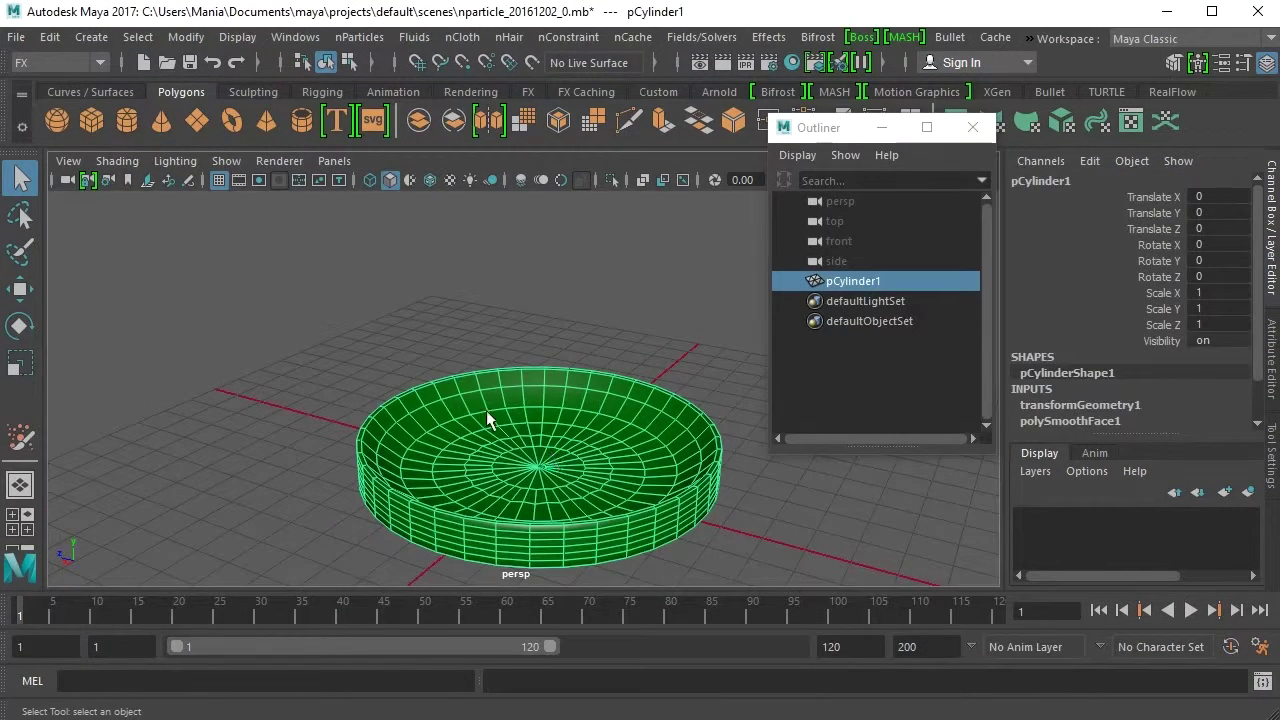
pyautogui.click(355, 308)
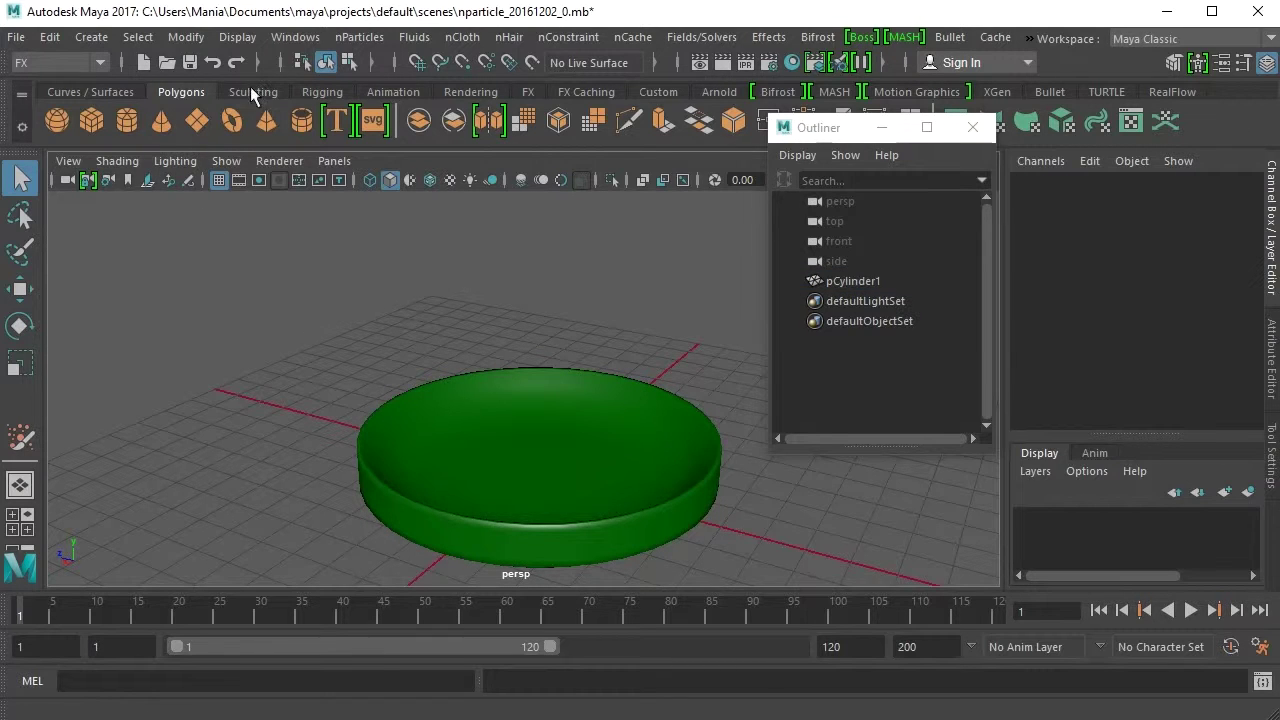
pyautogui.click(100, 62)
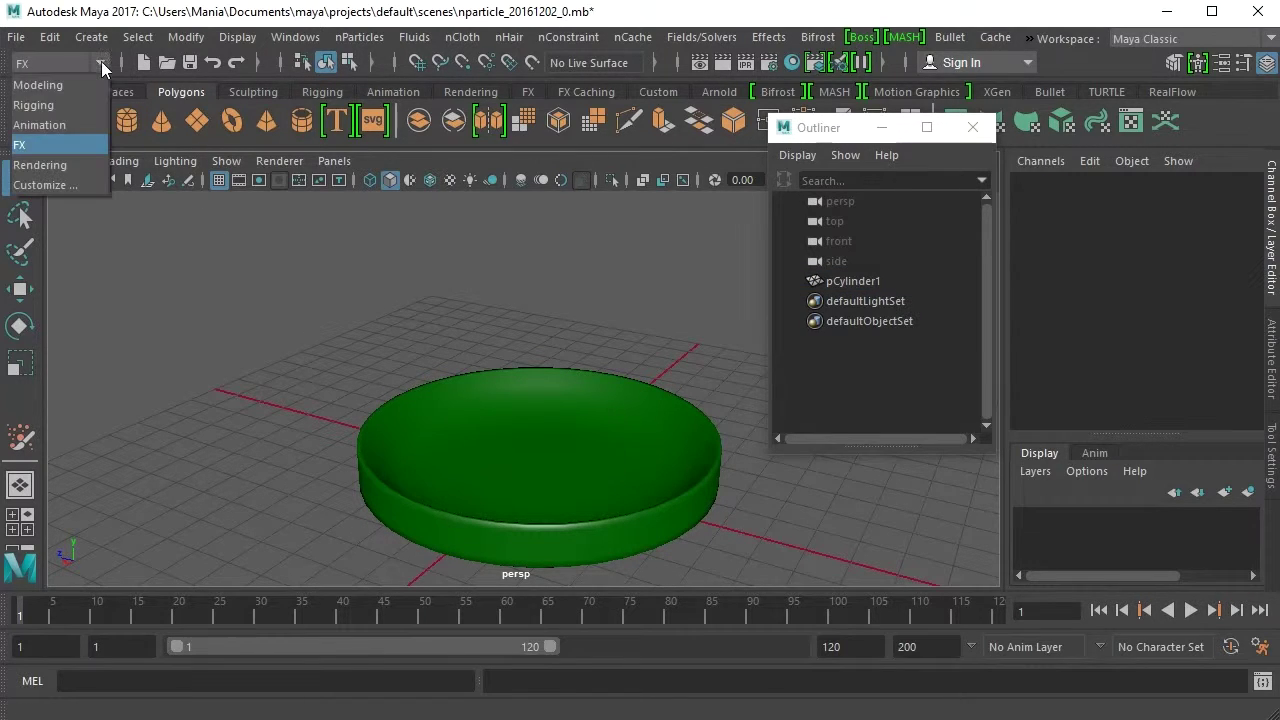
pyautogui.click(84, 146)
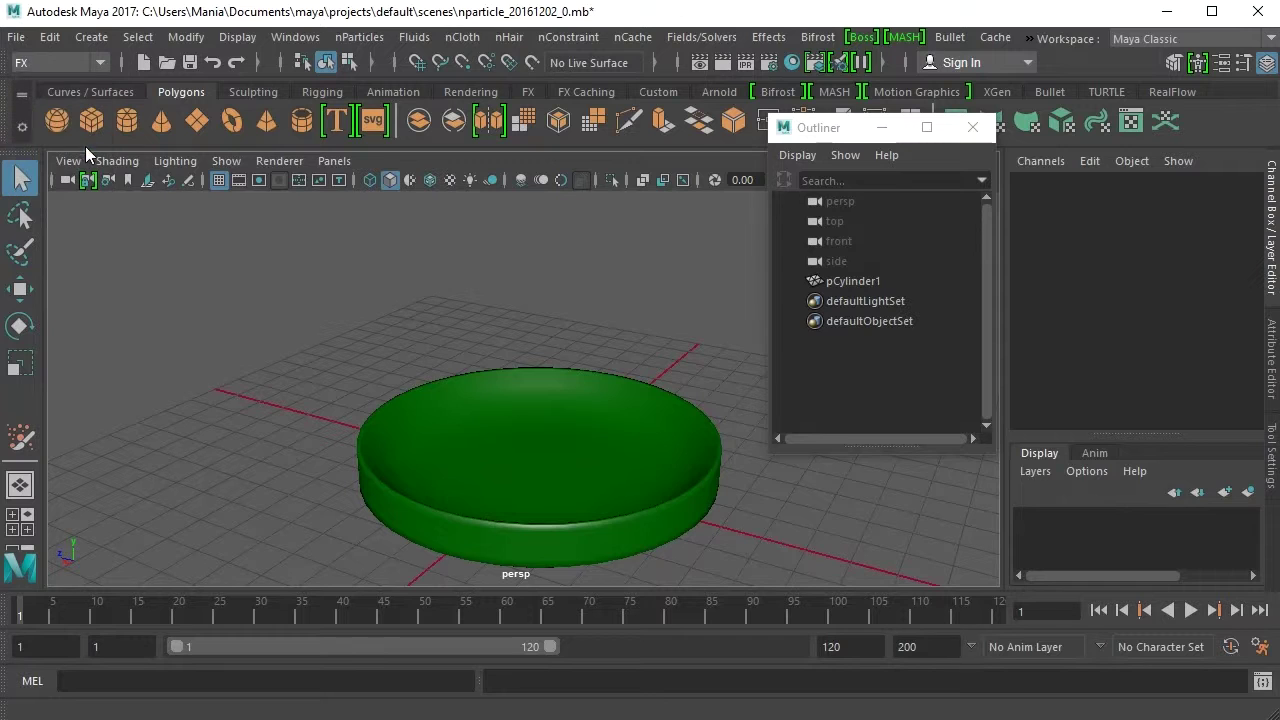
pyautogui.click(359, 37)
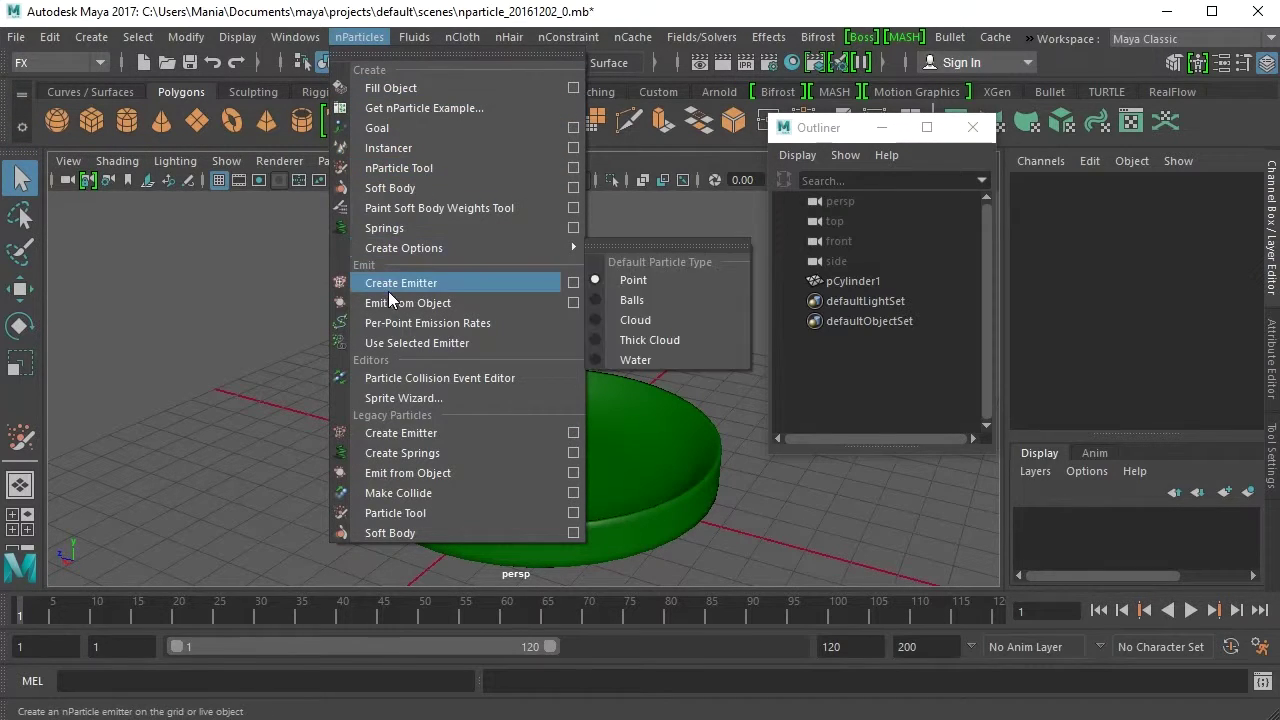
# Create an nParticle emitter using reset default Create Emitter options.
pyautogui.click(573, 284)
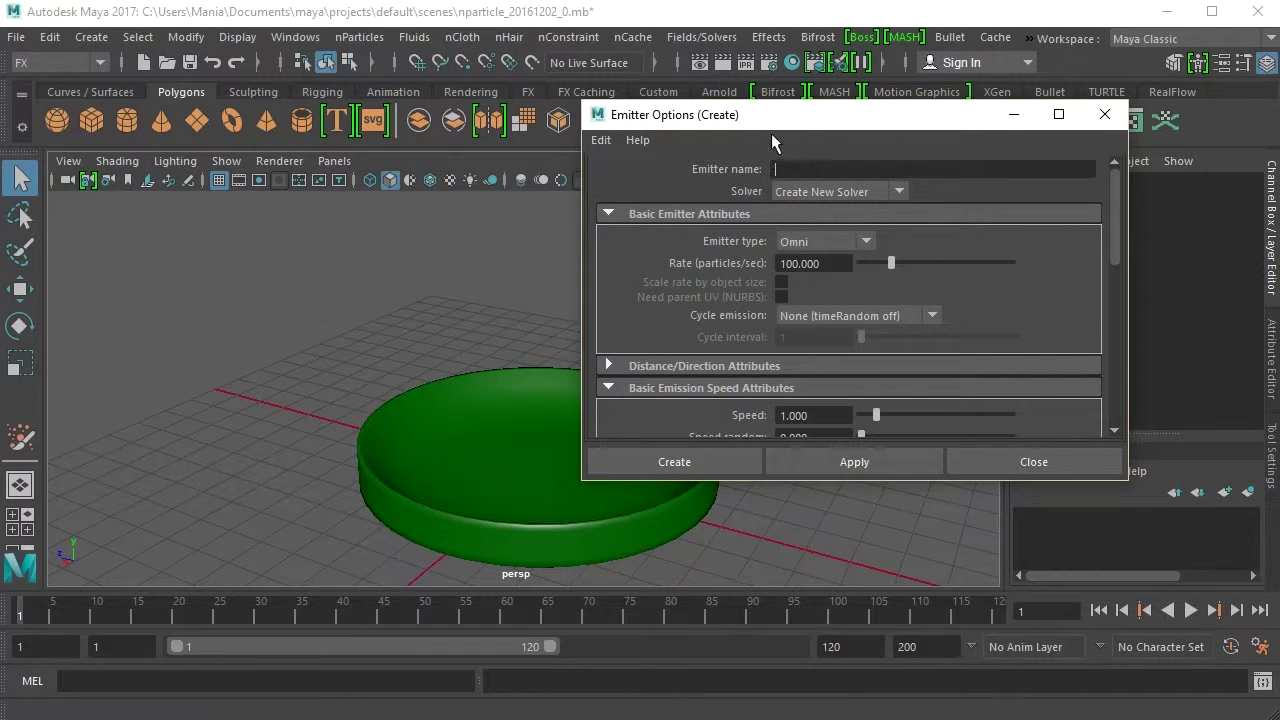
pyautogui.moveTo(785, 122); pyautogui.dragTo(935, 148)
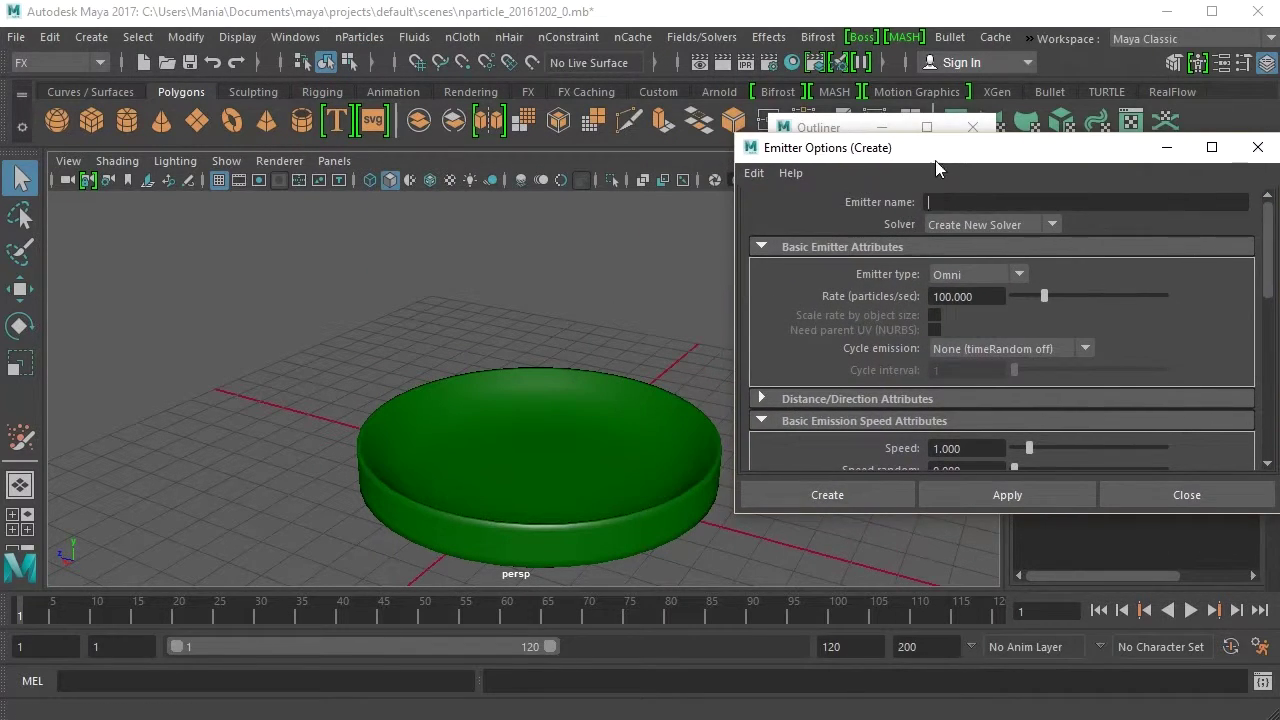
pyautogui.click(754, 173)
pyautogui.click(764, 211)
pyautogui.click(827, 495)
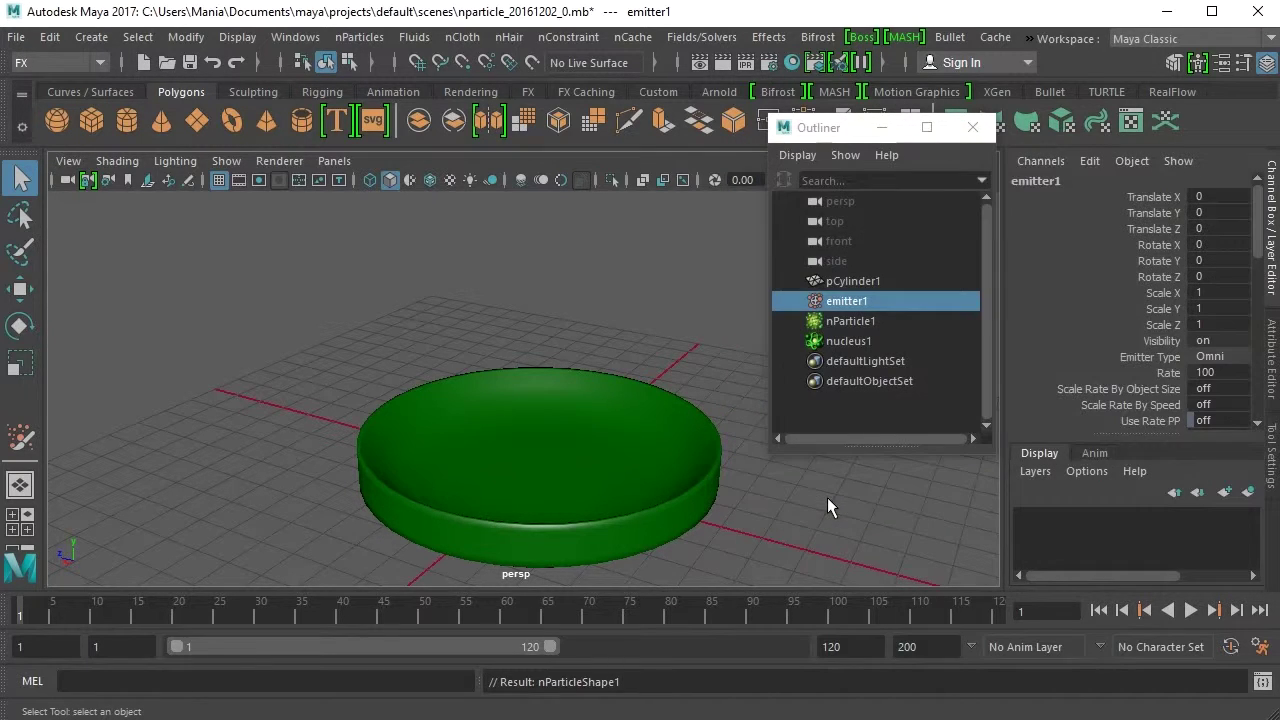
# Inspect nParticle1, nucleus1 and emitter1, then play the simulation to frame 89.
pyautogui.click(842, 324)
pyautogui.click(846, 341)
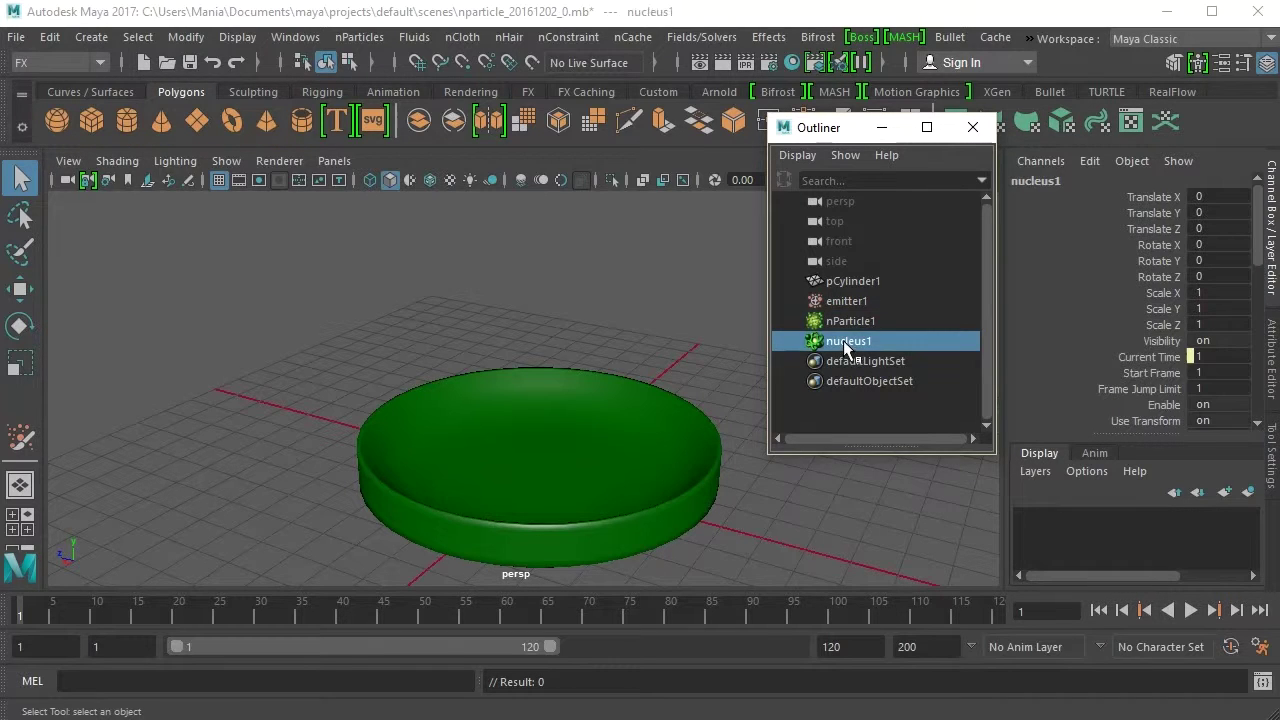
pyautogui.click(845, 323)
pyautogui.click(839, 303)
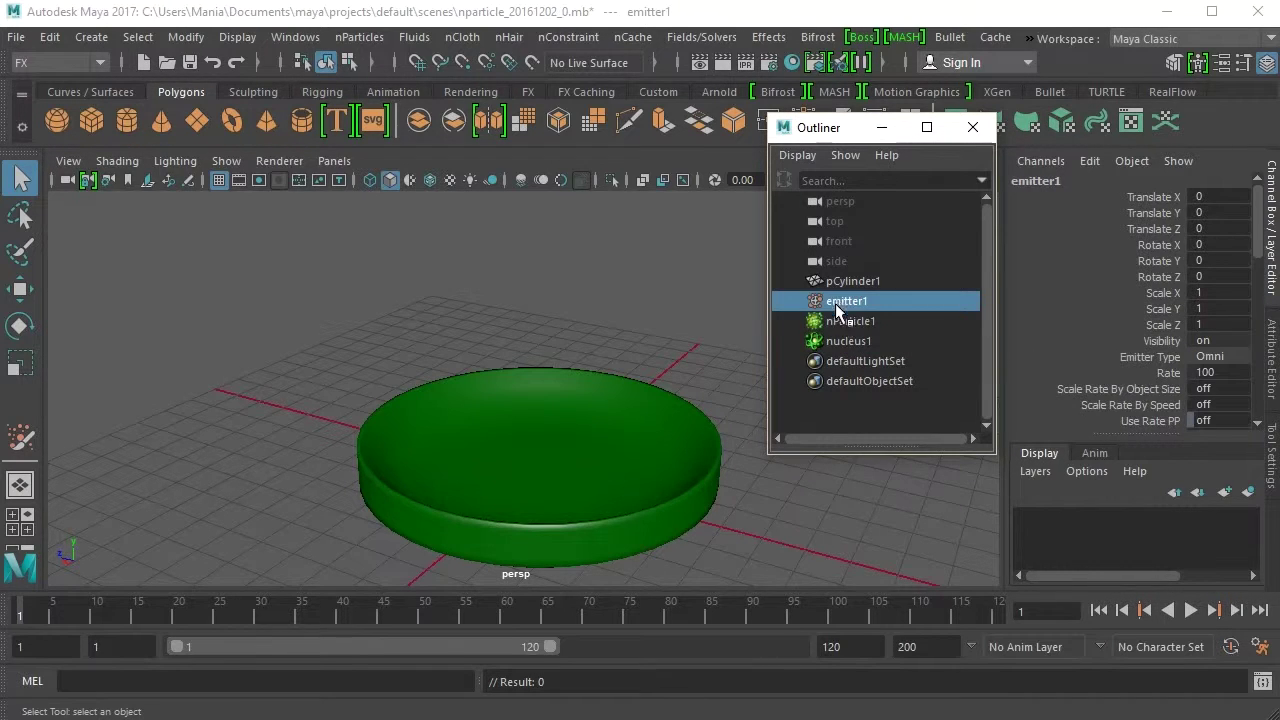
pyautogui.click(1190, 610)
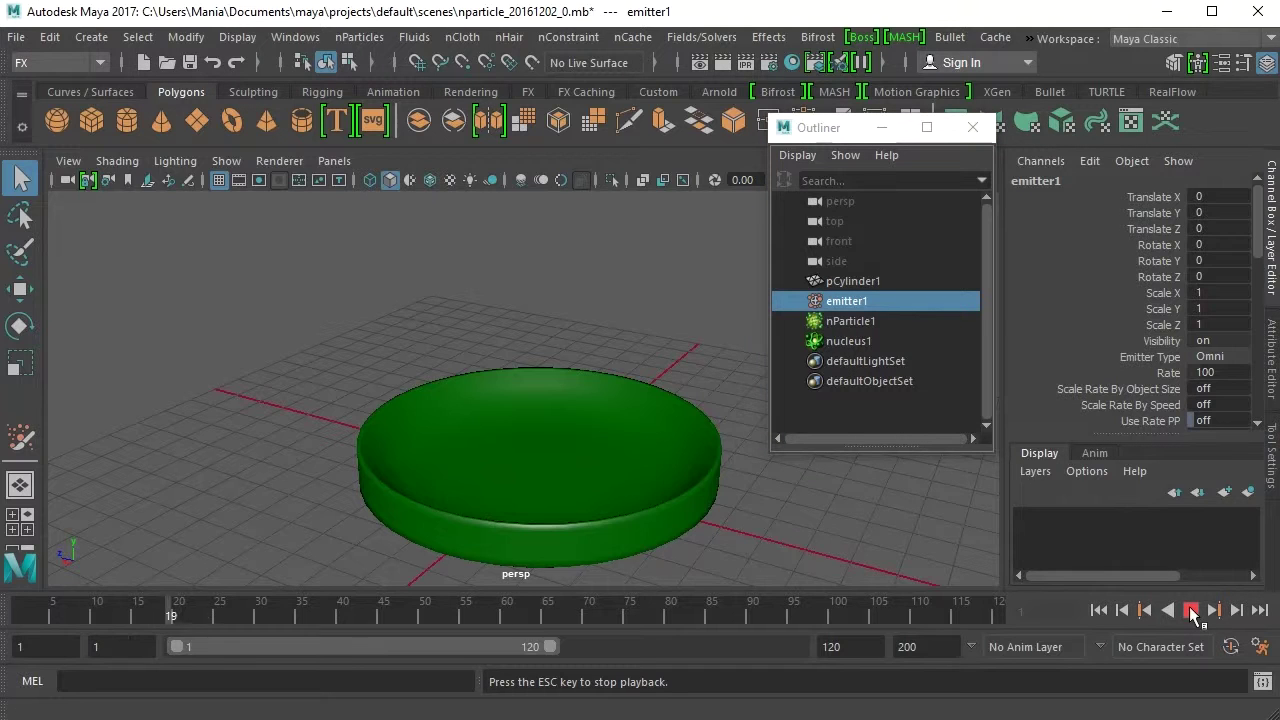
pyautogui.click(1190, 610)
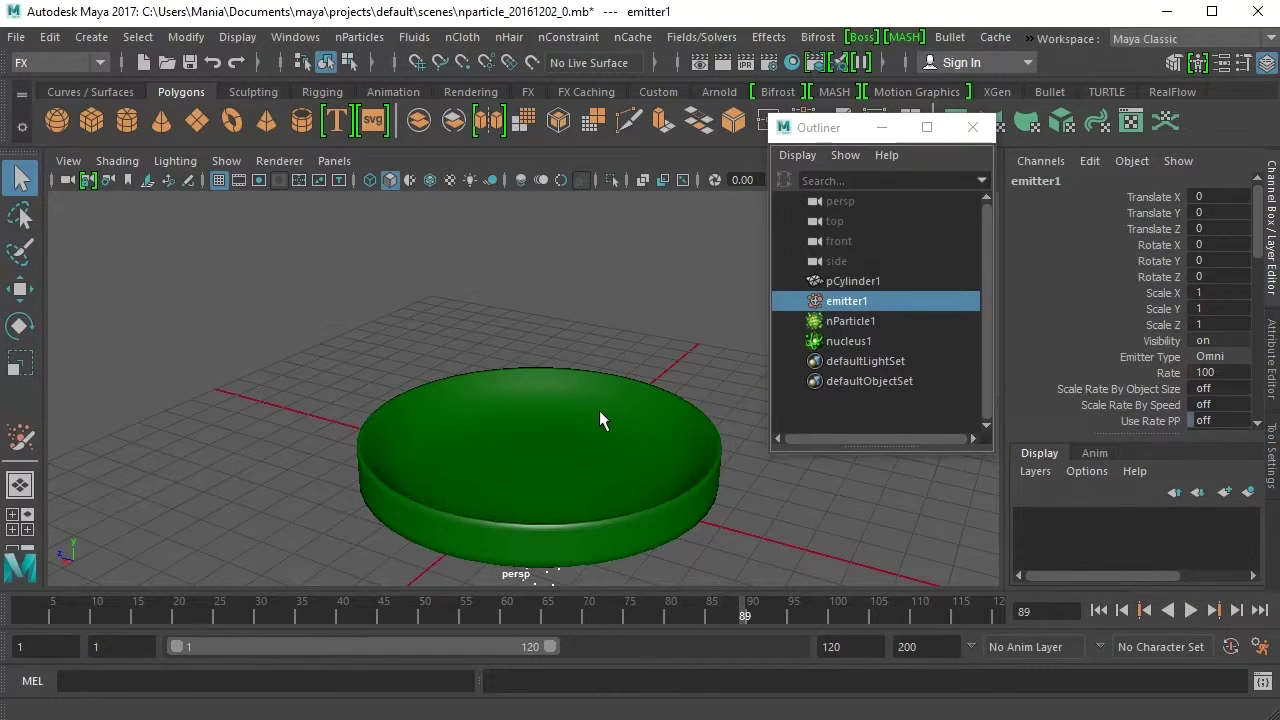
# Replay from frame 1 with the dish in X-Ray to see particles falling through.
pyautogui.keyDown('alt'); pyautogui.moveTo(589, 409); pyautogui.dragTo(586, 208, button='middle'); pyautogui.keyUp('alt')
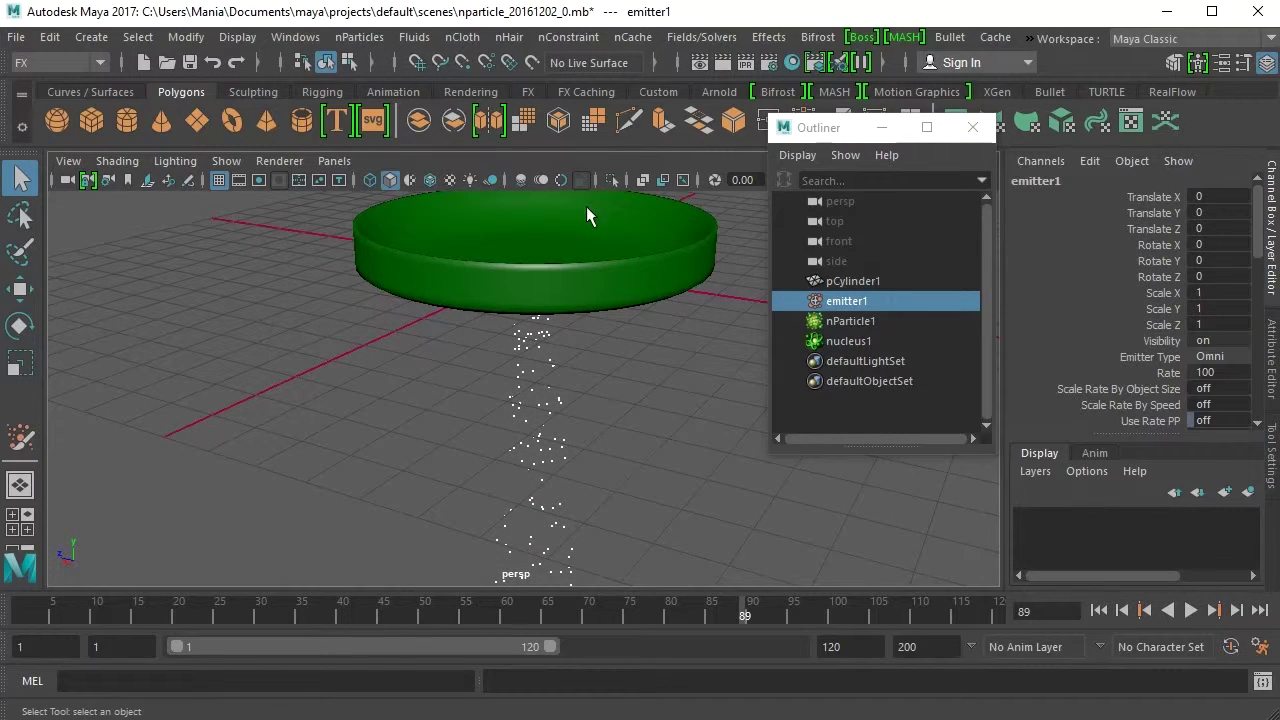
pyautogui.click(1195, 611)
pyautogui.click(1195, 610)
pyautogui.click(1098, 610)
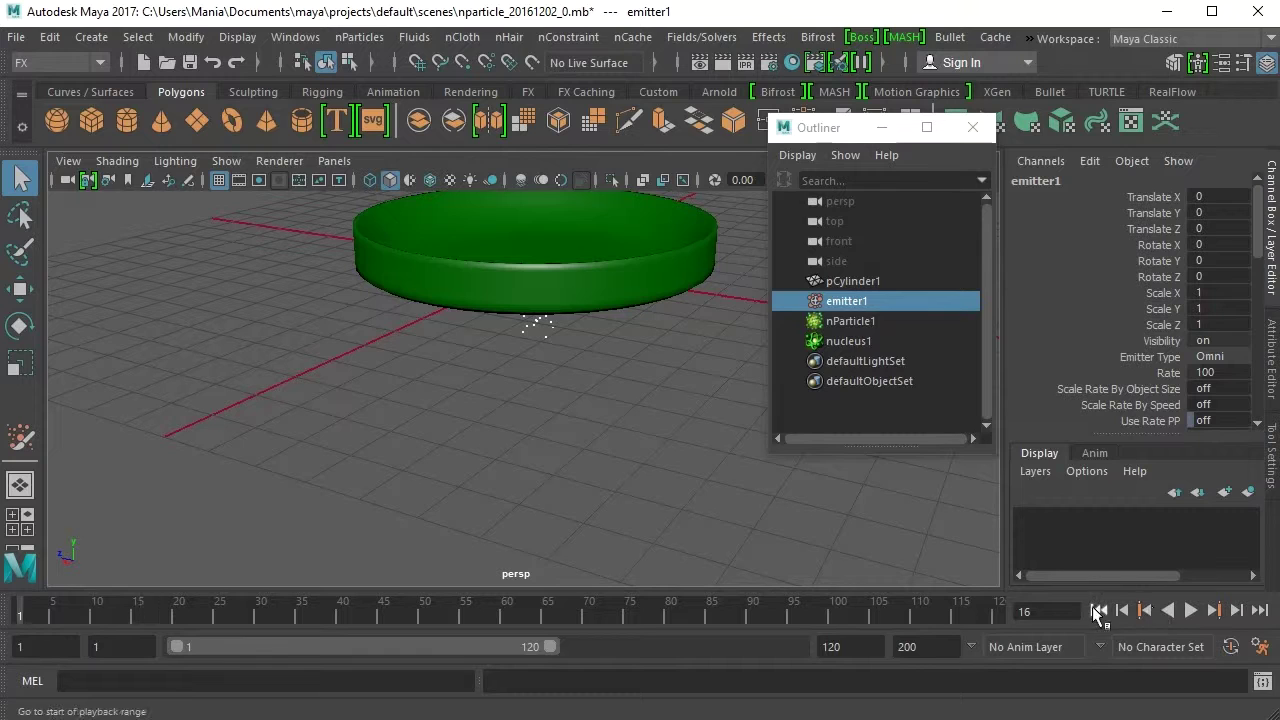
pyautogui.click(641, 179)
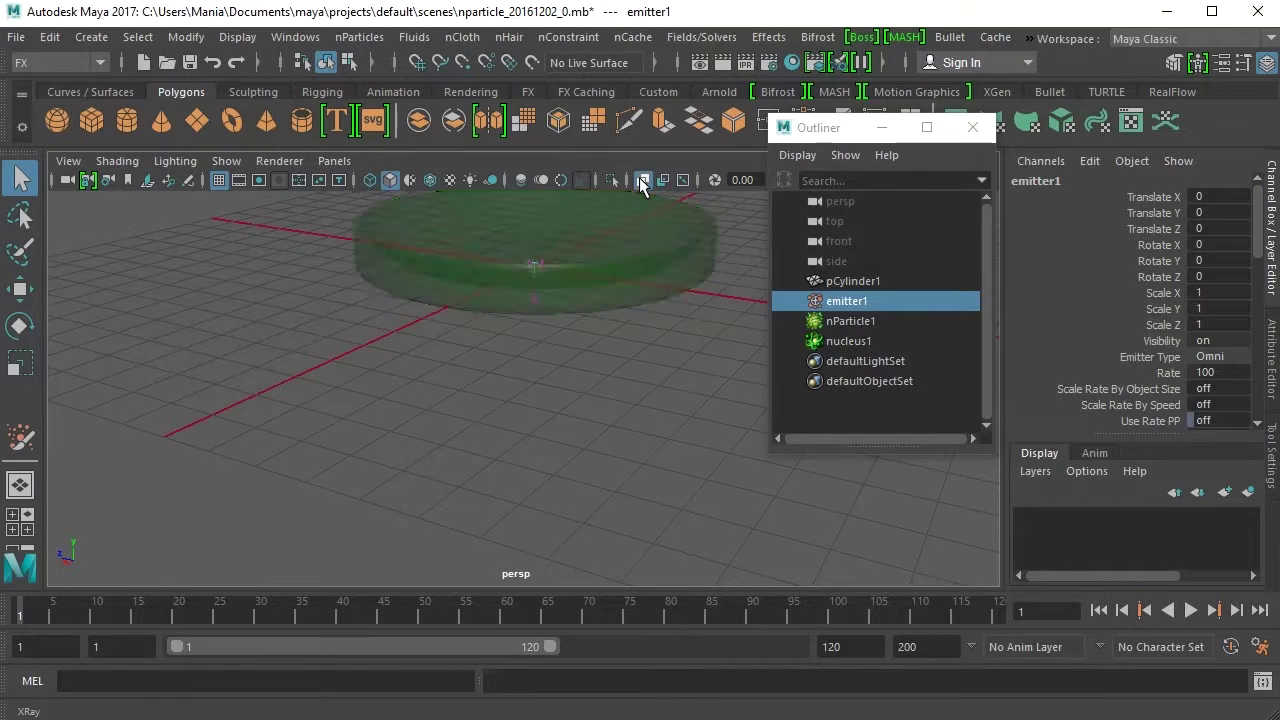
pyautogui.click(1192, 610)
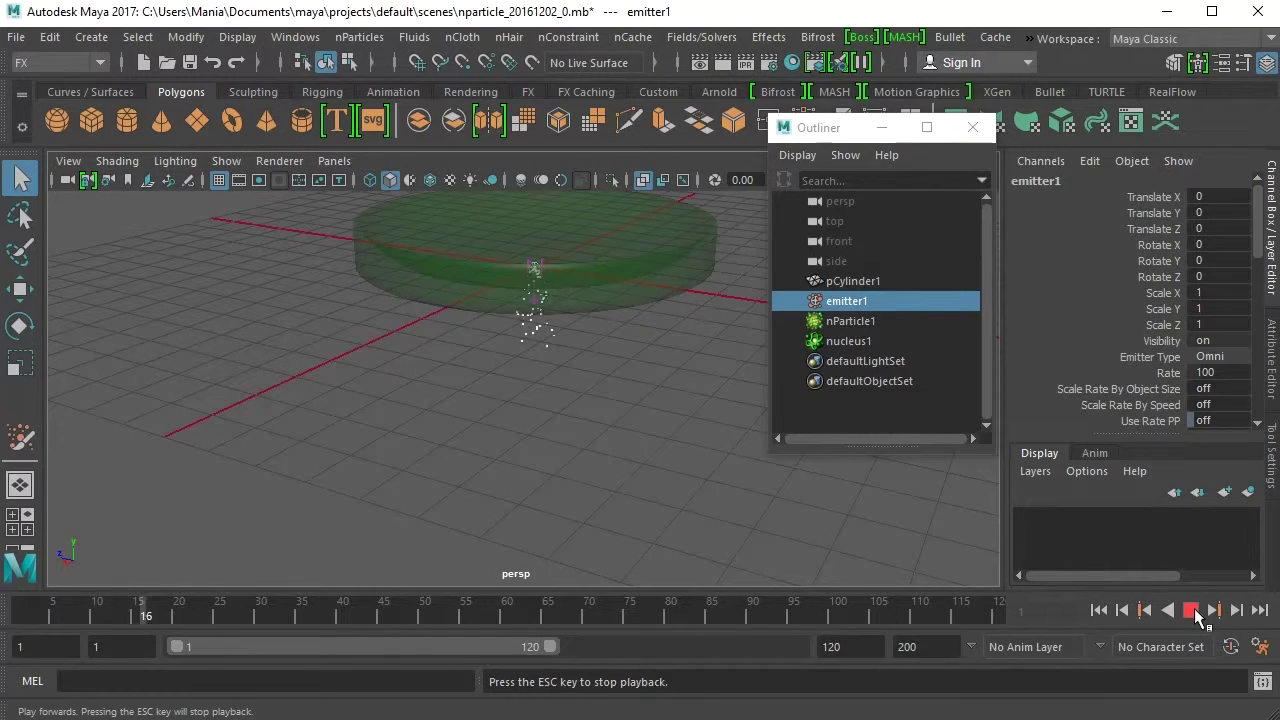
pyautogui.click(1192, 610)
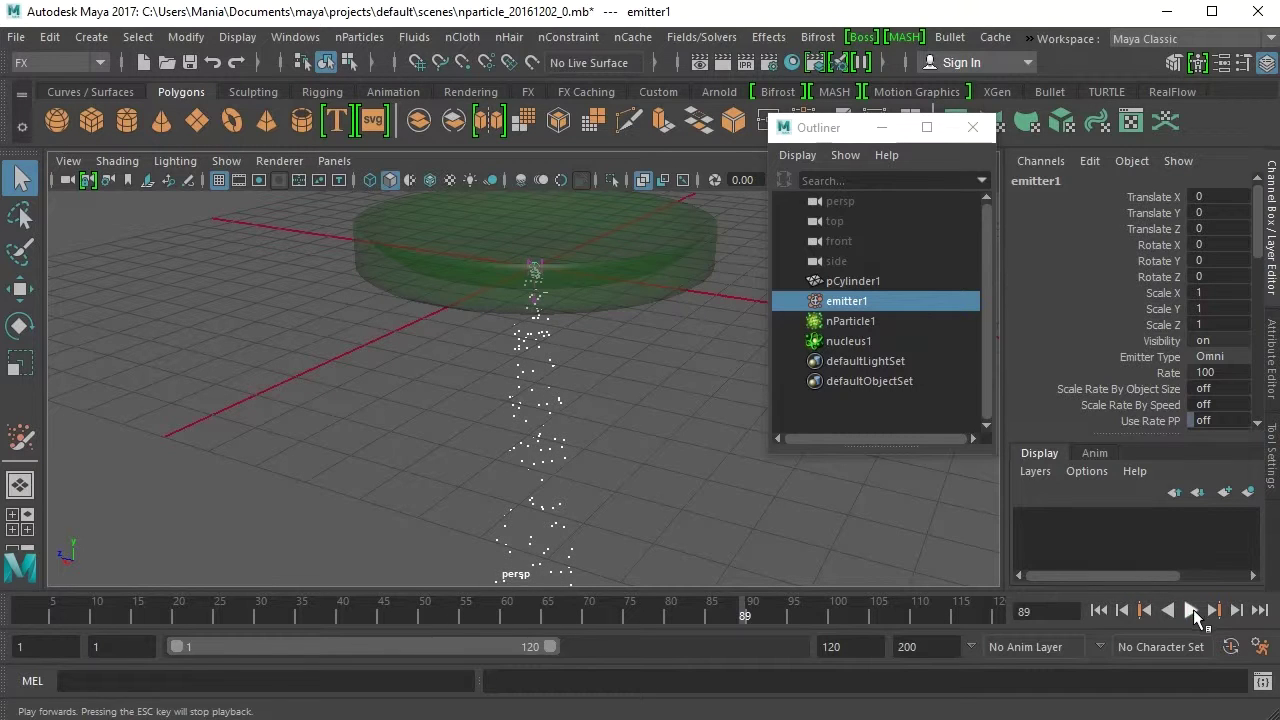
# Raise nucleus1 to Translate Y 5.696, replay to frame 69, and rewind.
pyautogui.click(840, 341)
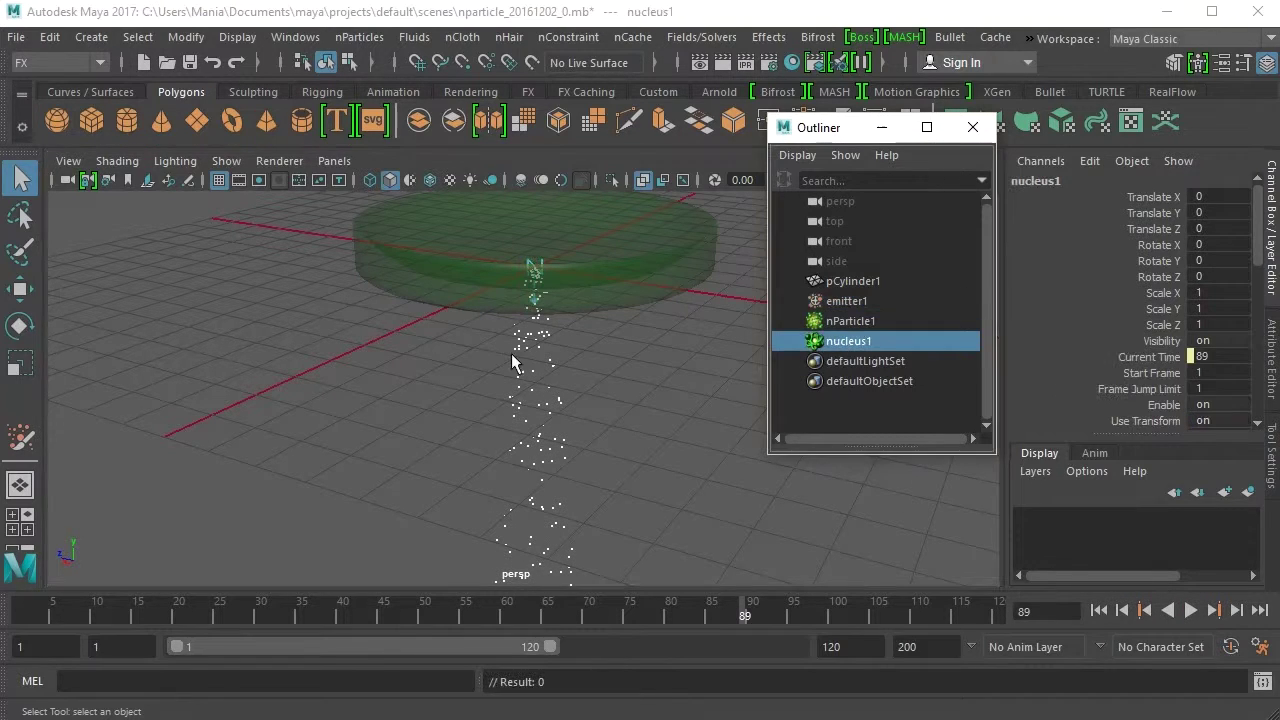
pyautogui.scroll(-5, 433, 351)
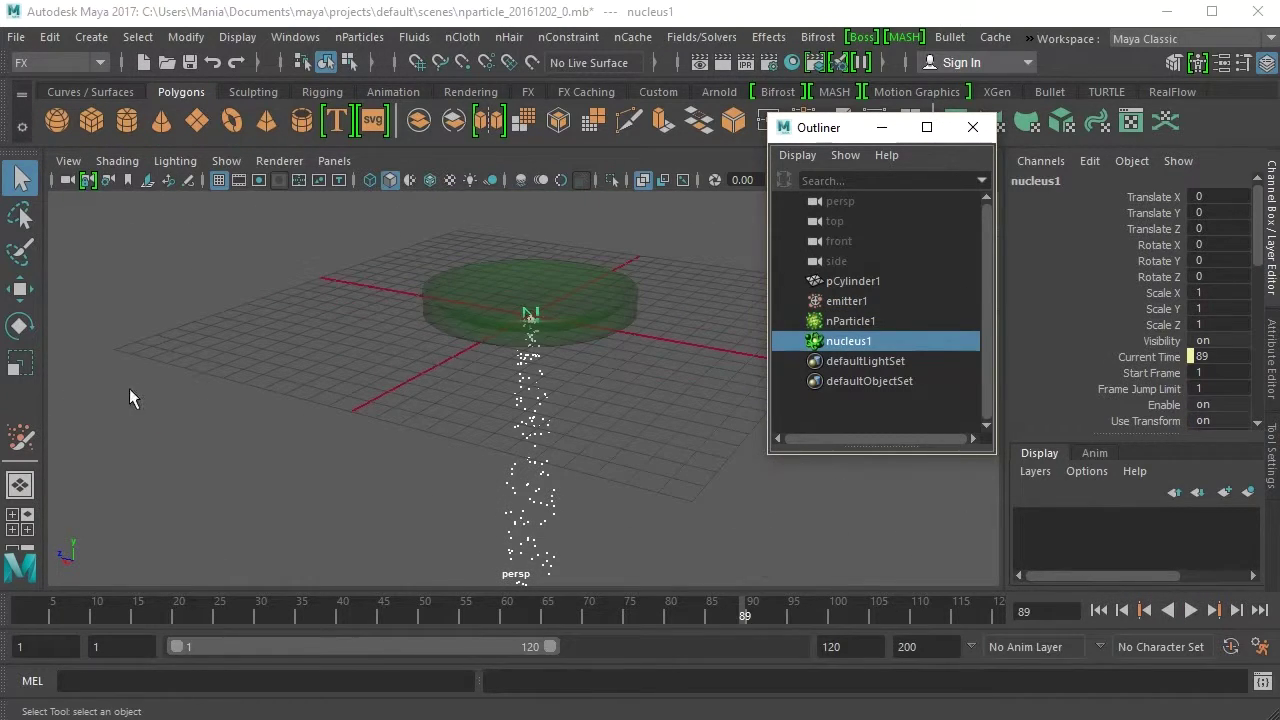
pyautogui.click(20, 289)
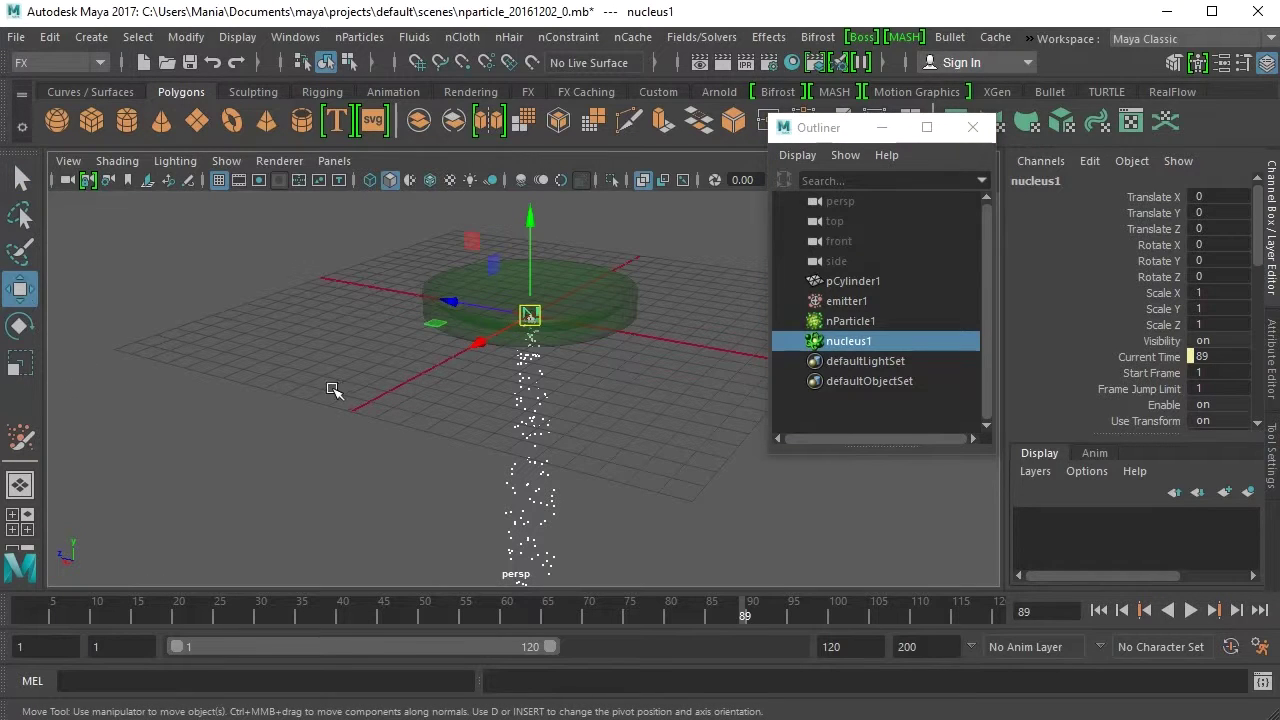
pyautogui.moveTo(531, 277); pyautogui.dragTo(535, 141)
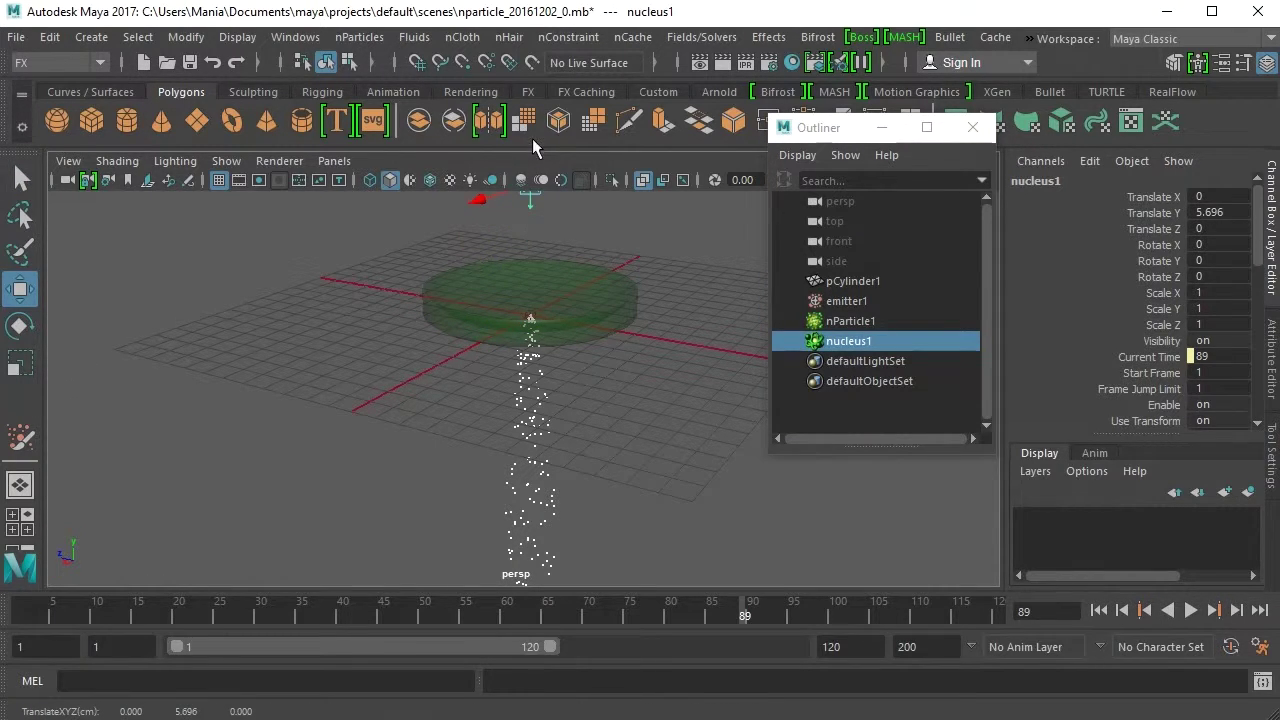
pyautogui.click(1190, 610)
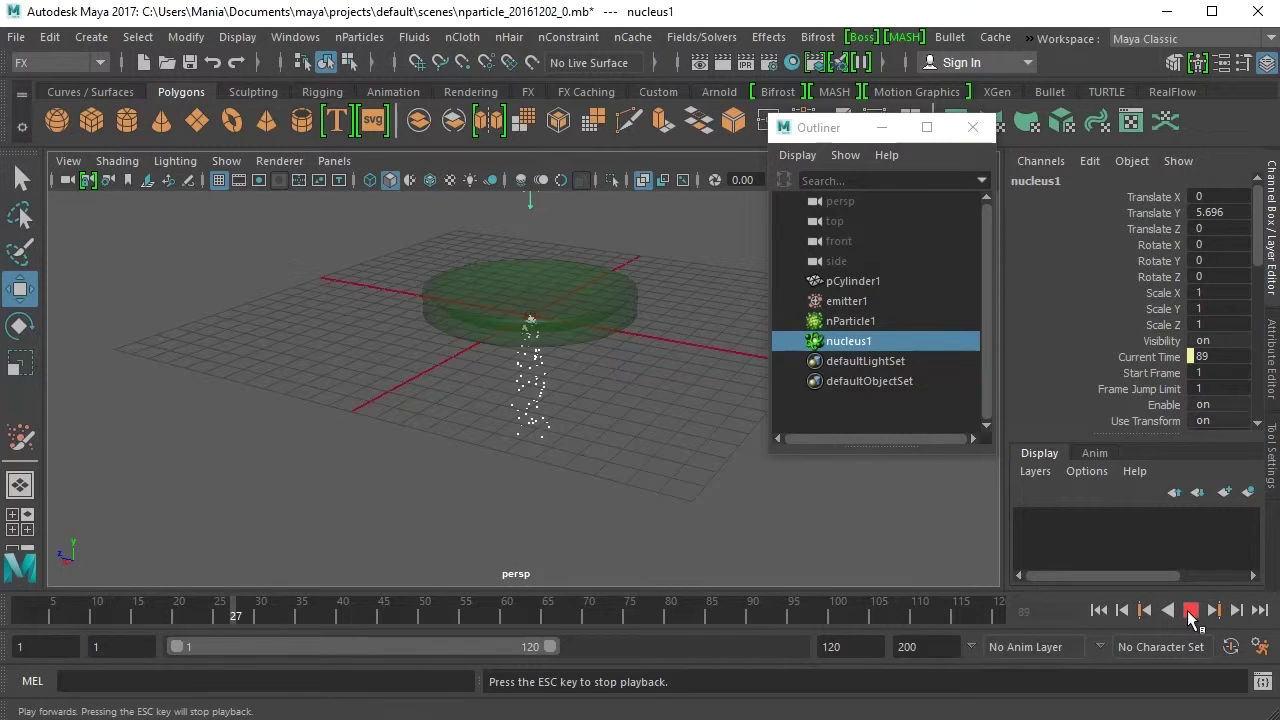
pyautogui.click(1190, 610)
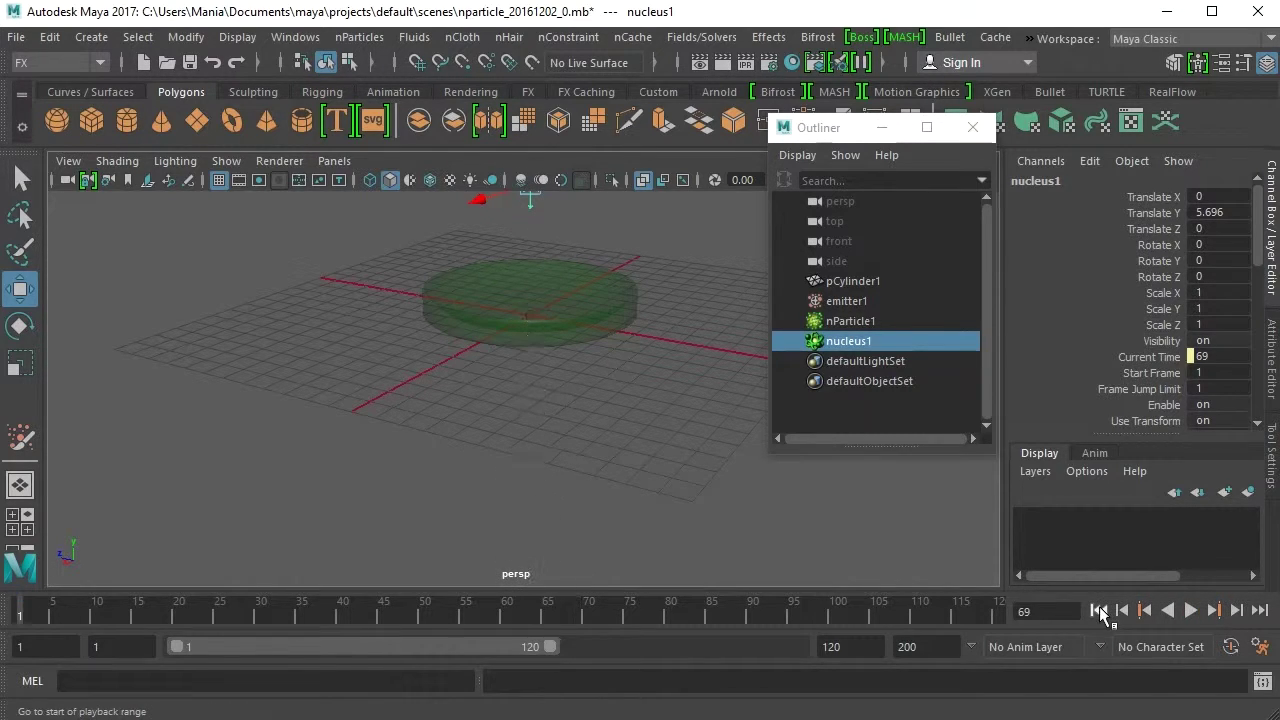
pyautogui.click(1100, 610)
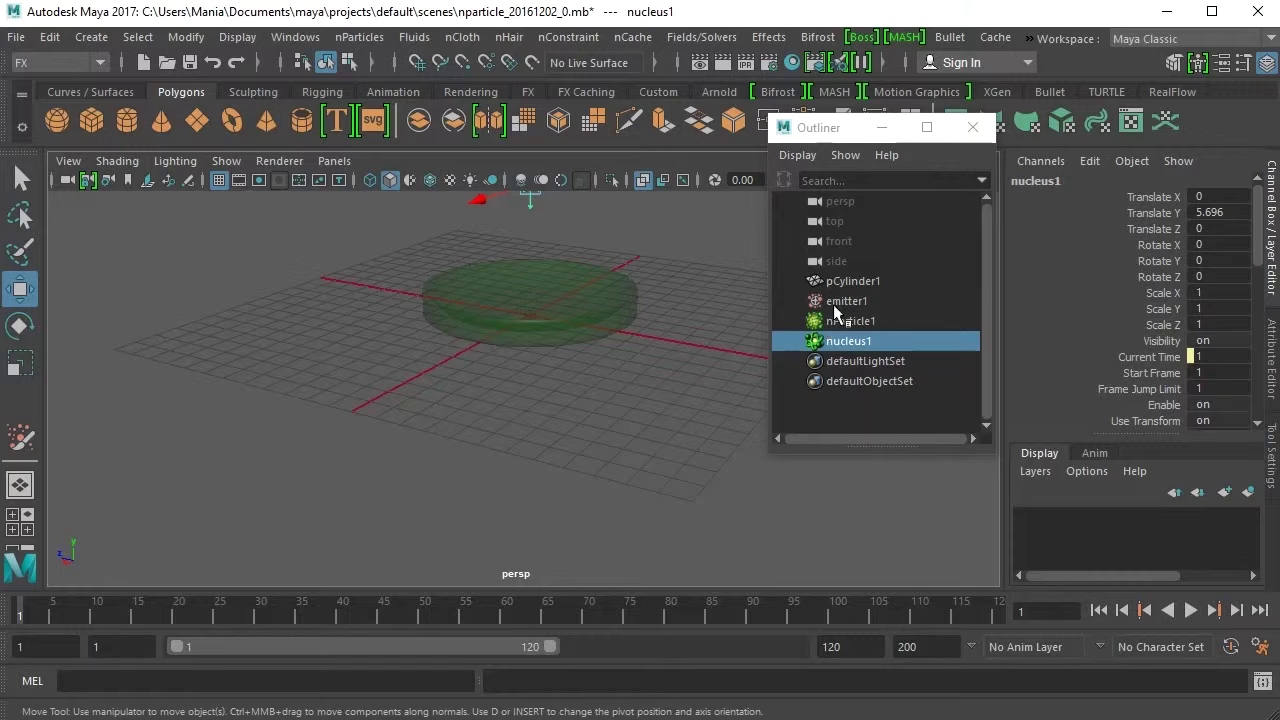
pyautogui.click(840, 302)
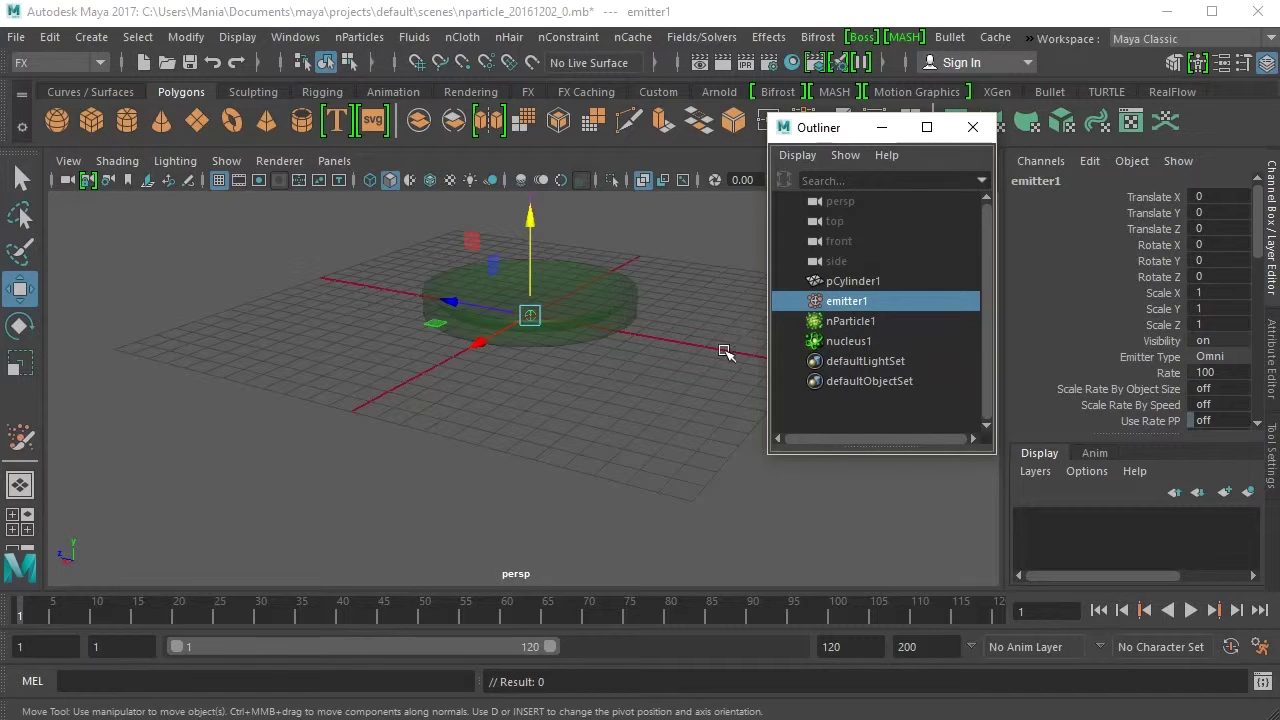
# Reset nucleus1's Translate Y to 0 in the Channel Box.
pyautogui.click(845, 343)
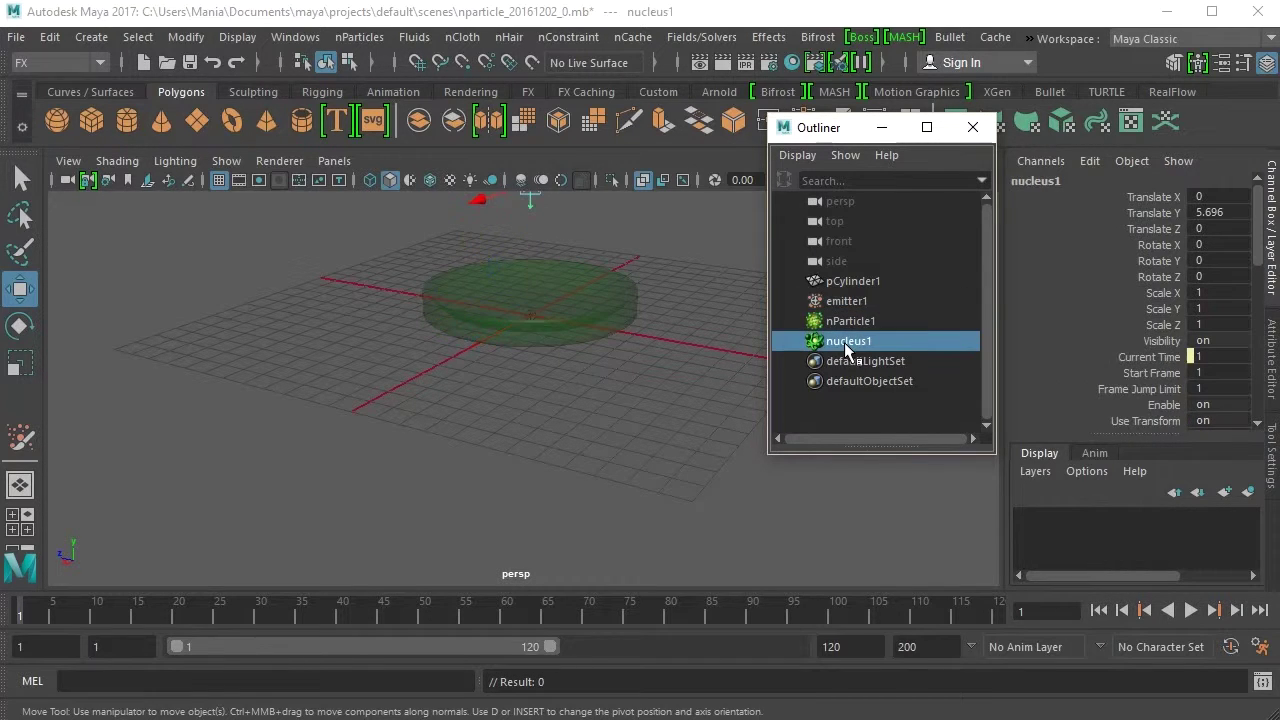
pyautogui.click(1217, 213)
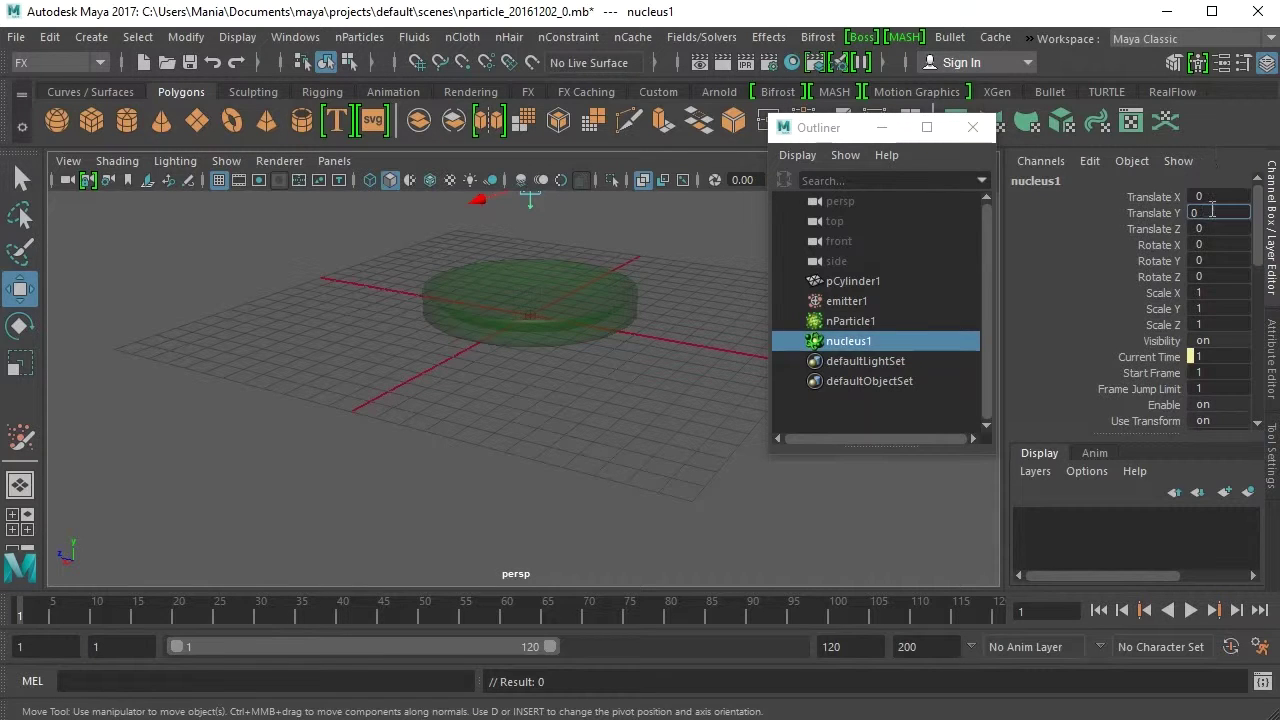
pyautogui.click(1219, 229)
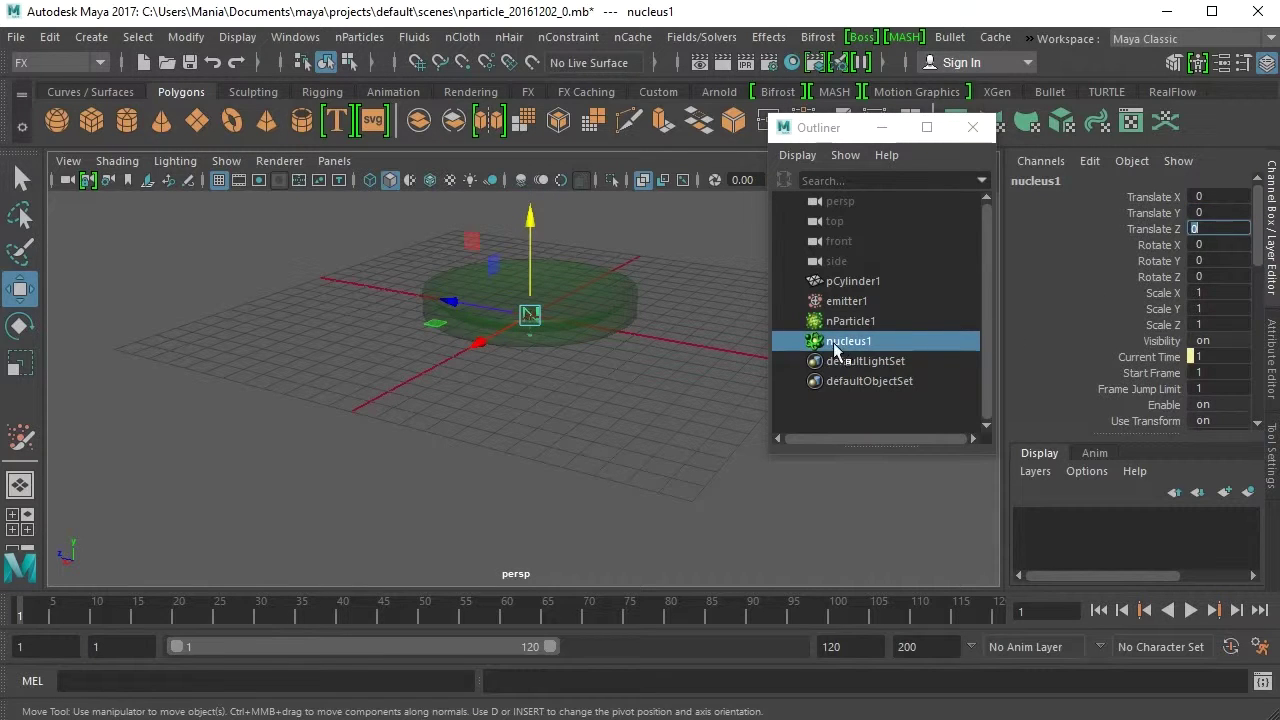
# Raise emitter1 to Translate Y 8.896 and play back to frame 13.
pyautogui.click(846, 302)
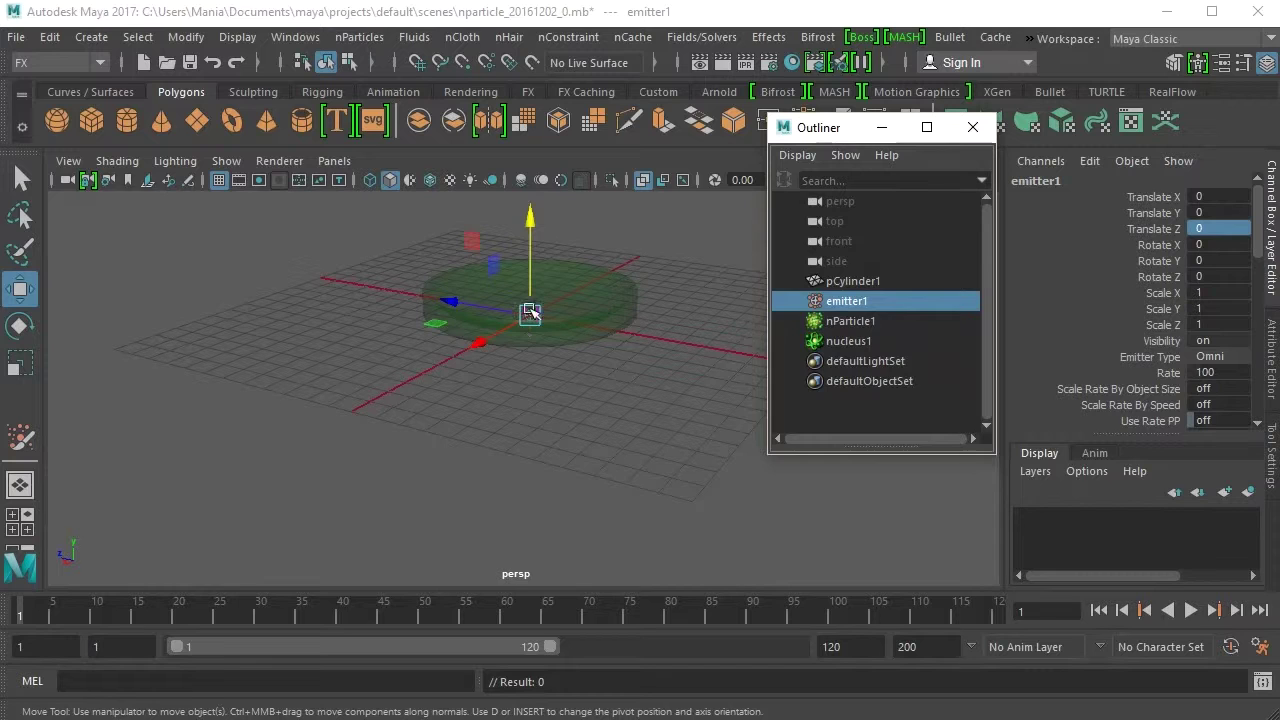
pyautogui.moveTo(530, 287); pyautogui.dragTo(535, 178)
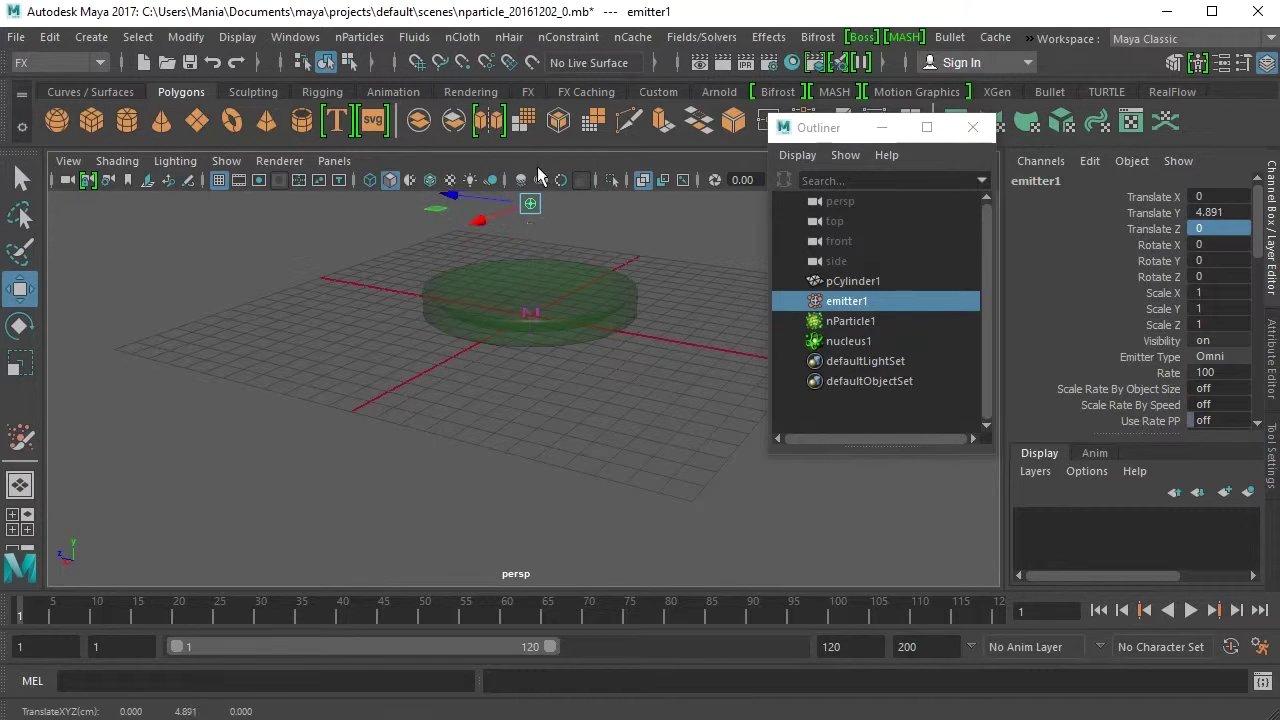
pyautogui.keyDown('alt'); pyautogui.moveTo(580, 263); pyautogui.dragTo(570, 393, button='middle'); pyautogui.keyUp('alt')
pyautogui.moveTo(519, 304); pyautogui.dragTo(523, 203)
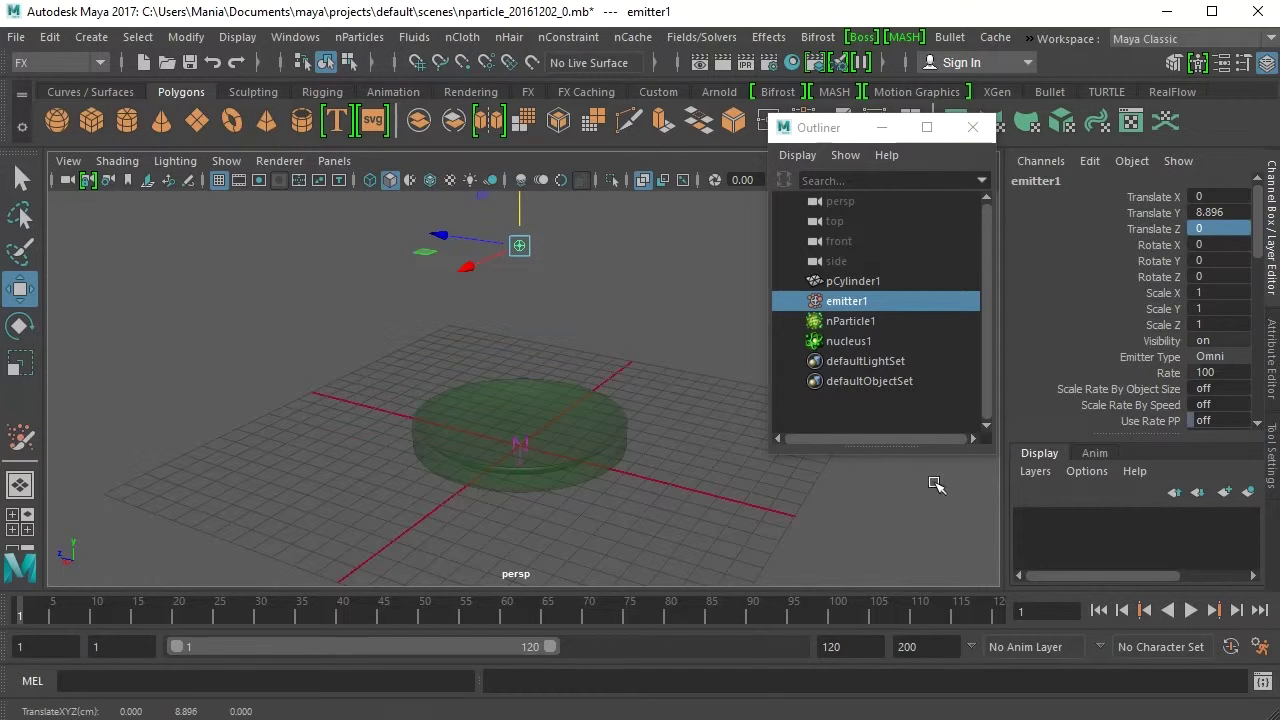
pyautogui.click(1191, 610)
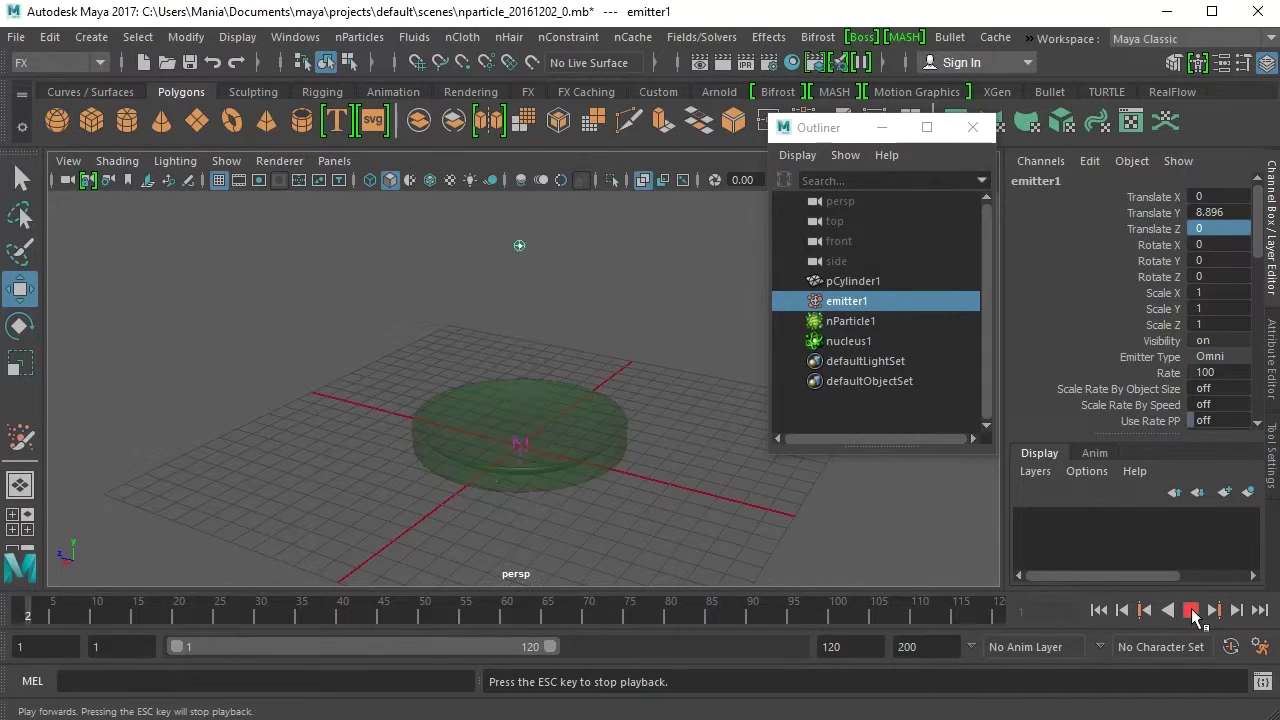
pyautogui.click(1191, 610)
# Set the playback end time to 1000 and play the longer stream to frame 274.
pyautogui.doubleClick(836, 646)
pyautogui.write('1000')
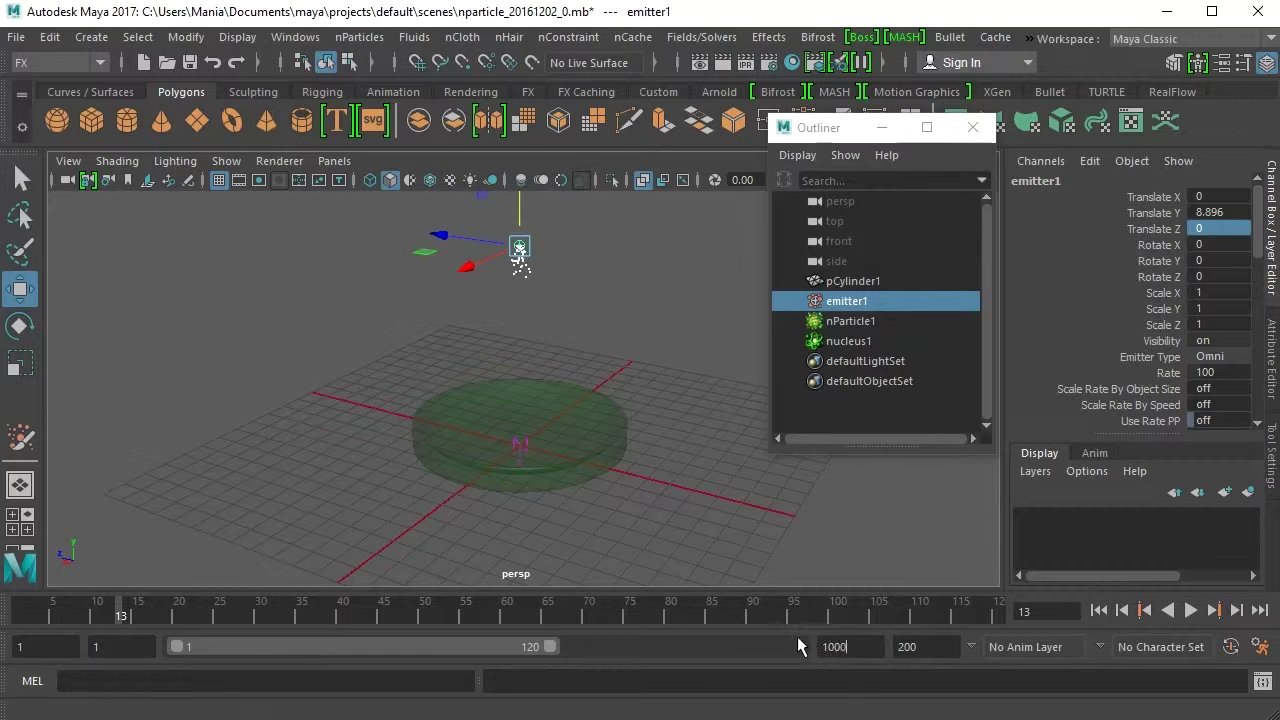
pyautogui.press('Tab')
pyautogui.click(1191, 610)
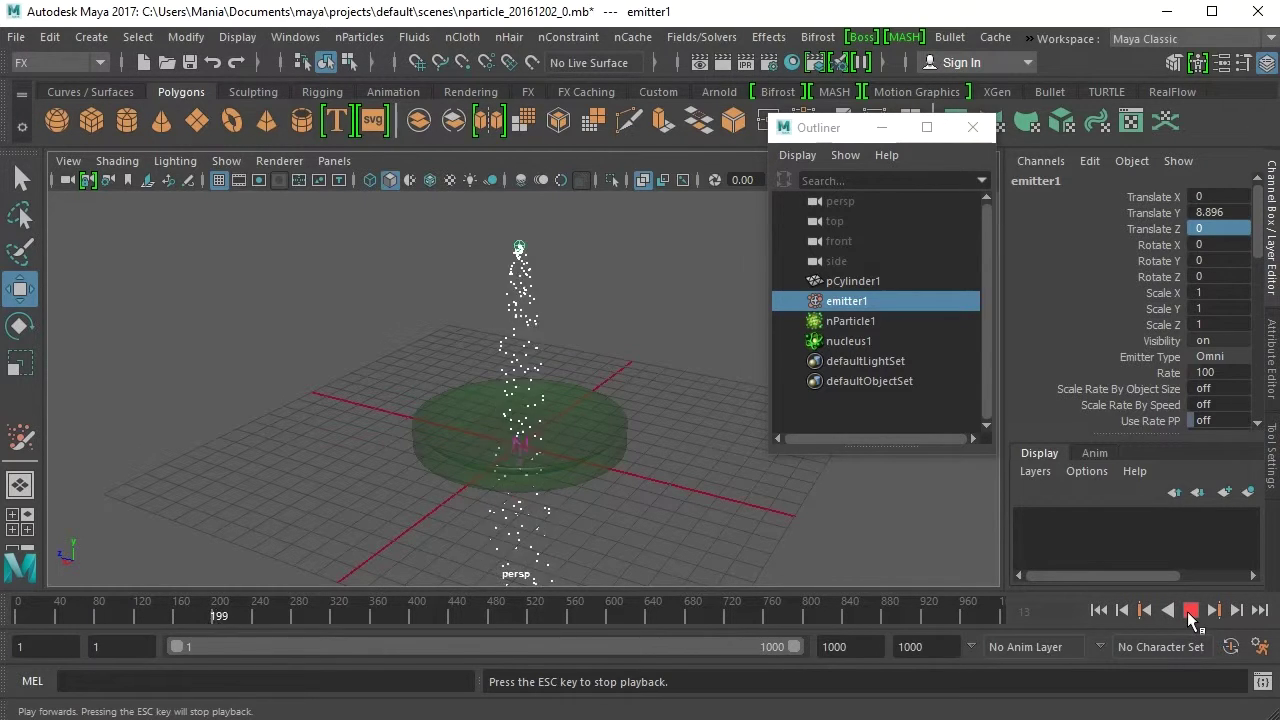
pyautogui.click(1190, 612)
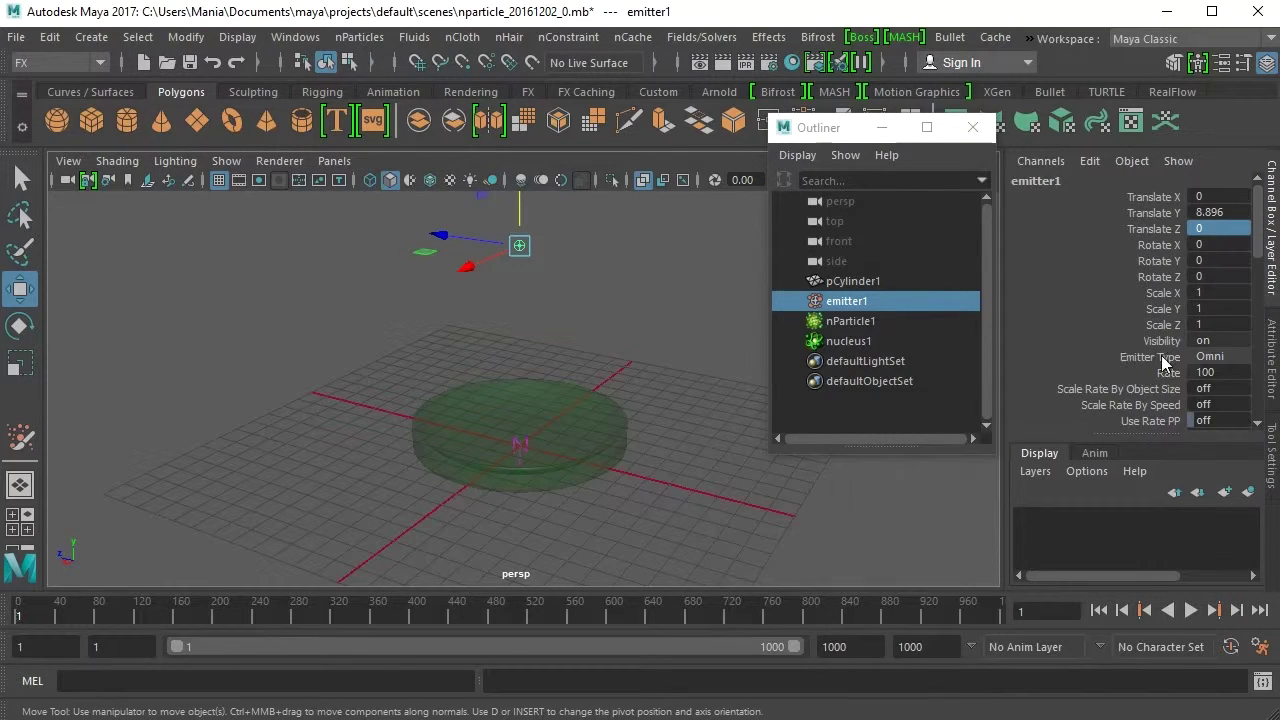
pyautogui.click(864, 322)
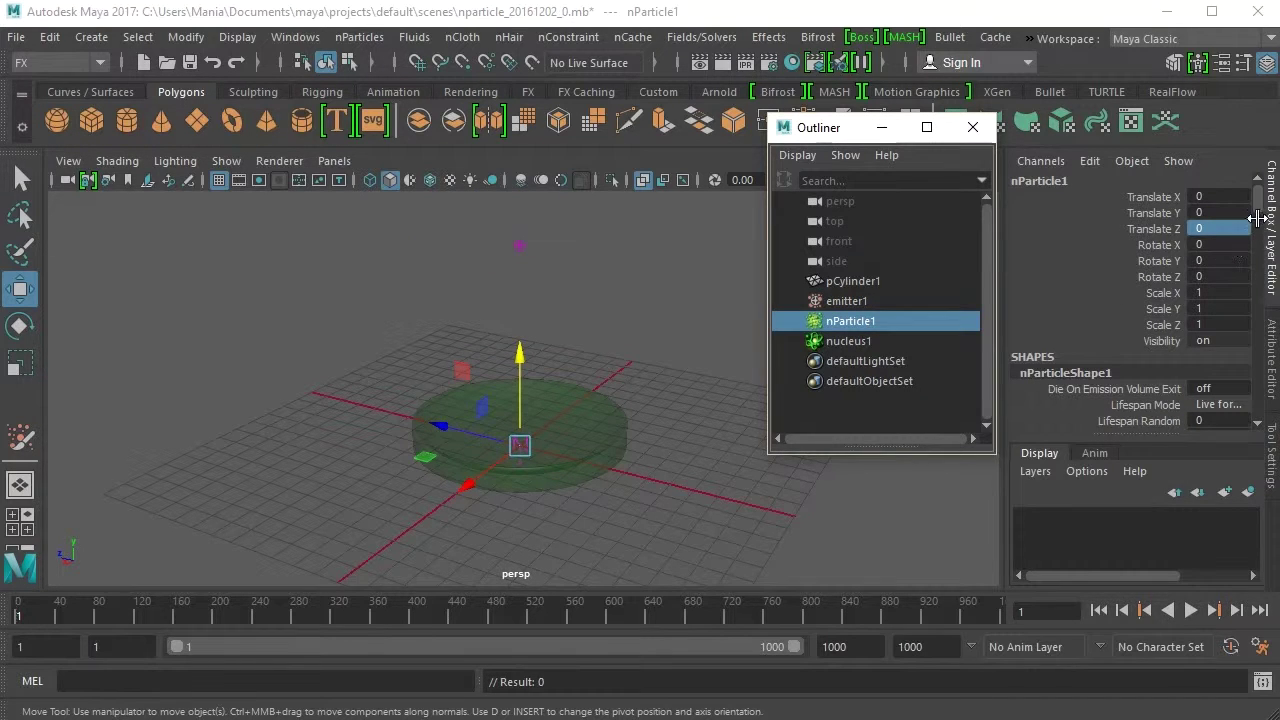
# Set nParticleShape1's Particle Render Type to Spheres and play to frame 97.
pyautogui.moveTo(1258, 219); pyautogui.dragTo(1222, 269)
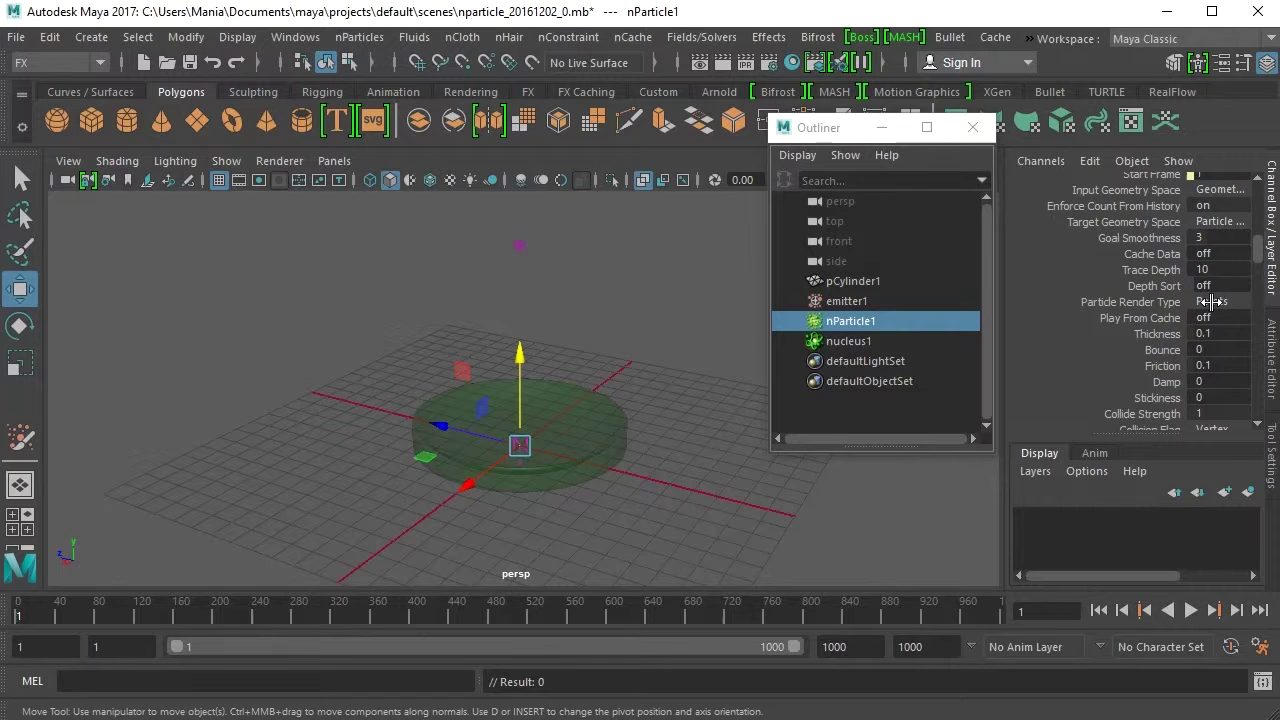
pyautogui.click(1210, 301)
pyautogui.click(1224, 397)
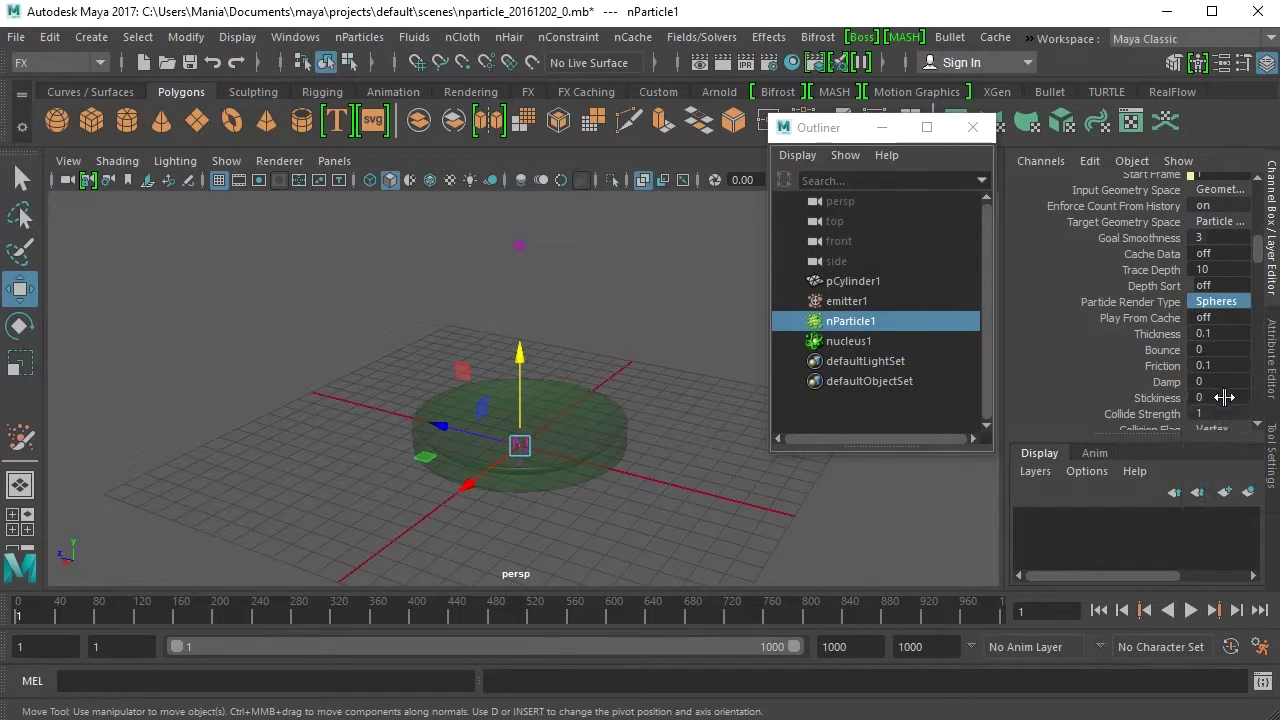
pyautogui.click(1191, 611)
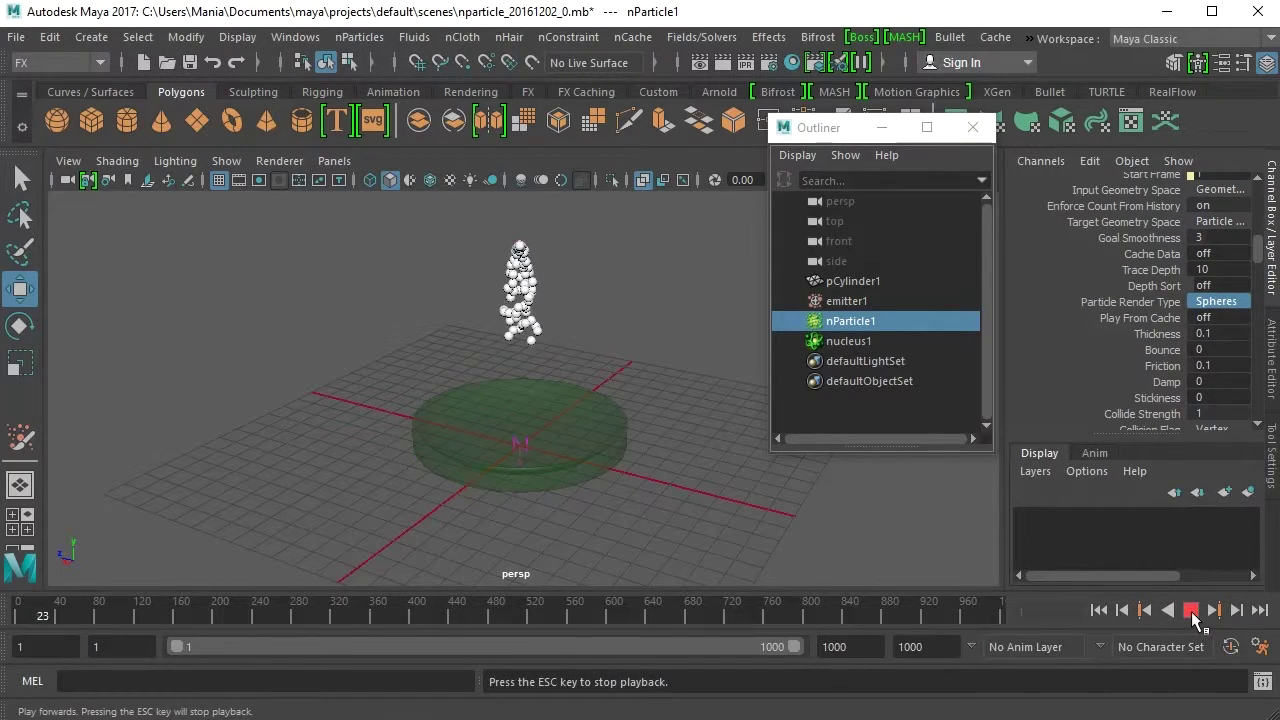
pyautogui.click(1190, 611)
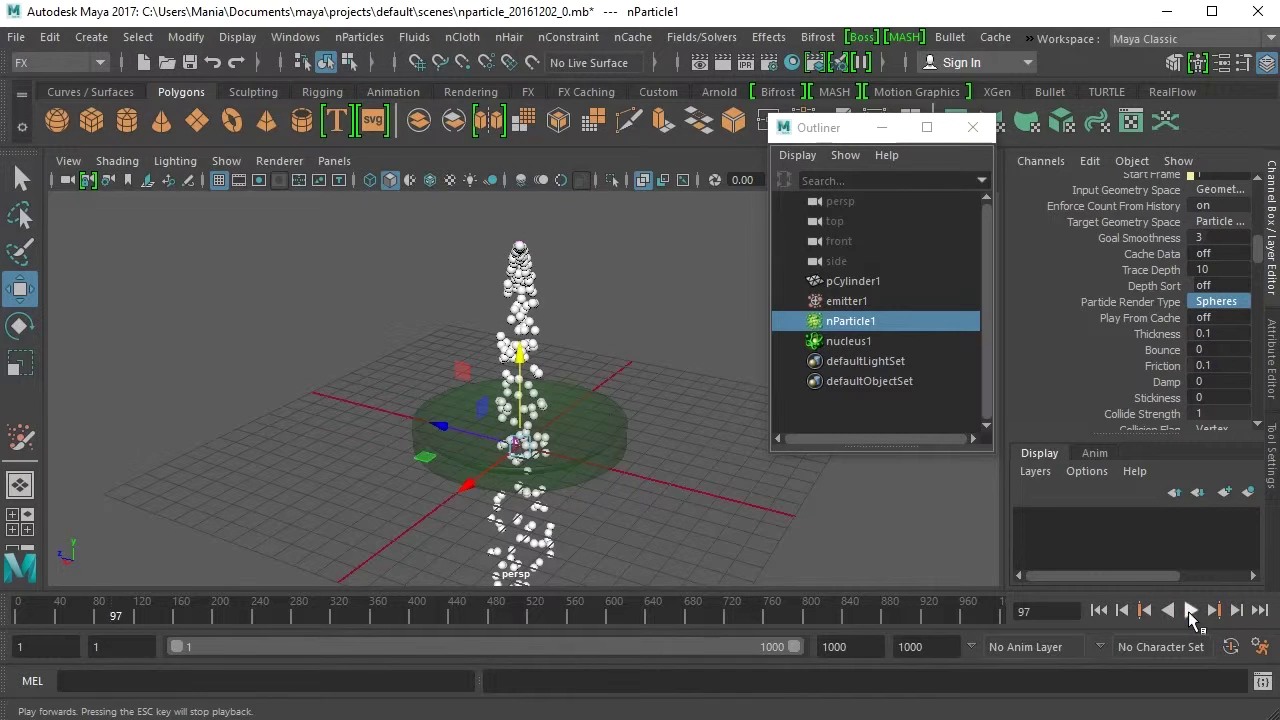
pyautogui.moveTo(844, 136); pyautogui.dragTo(758, 179)
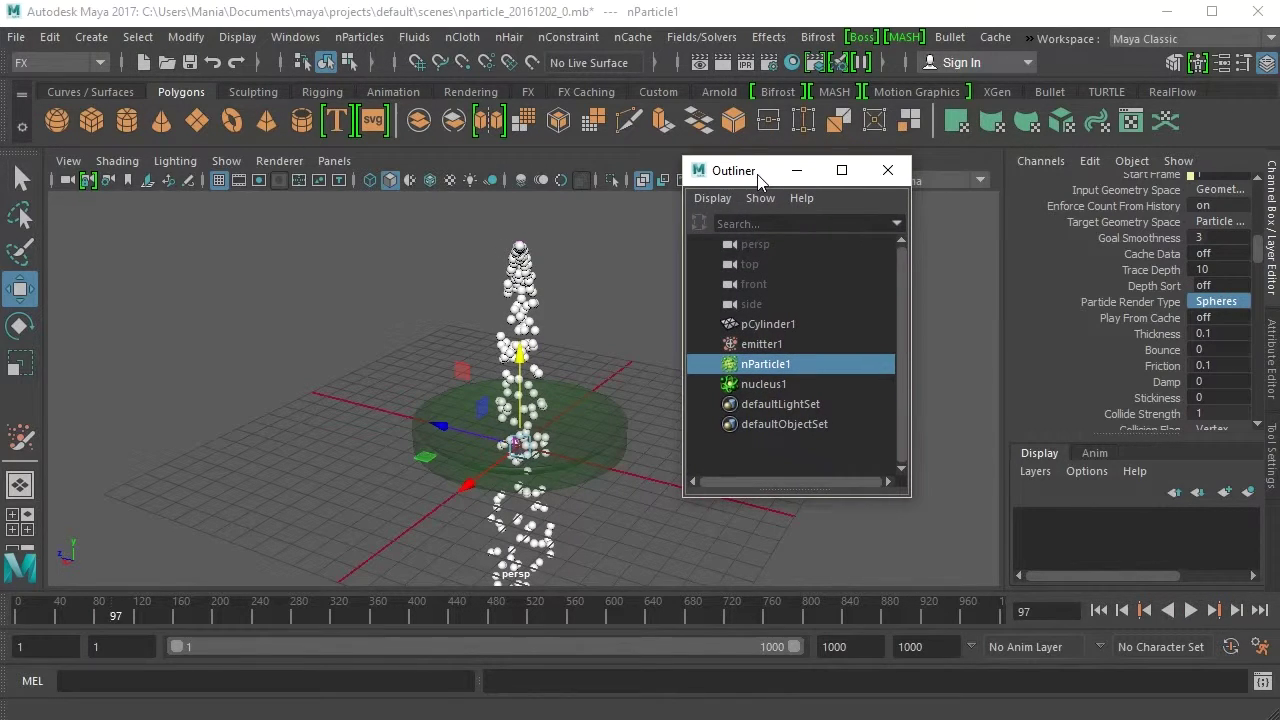
# Select emitter1 and show its full settings in the Attribute Editor.
pyautogui.click(757, 345)
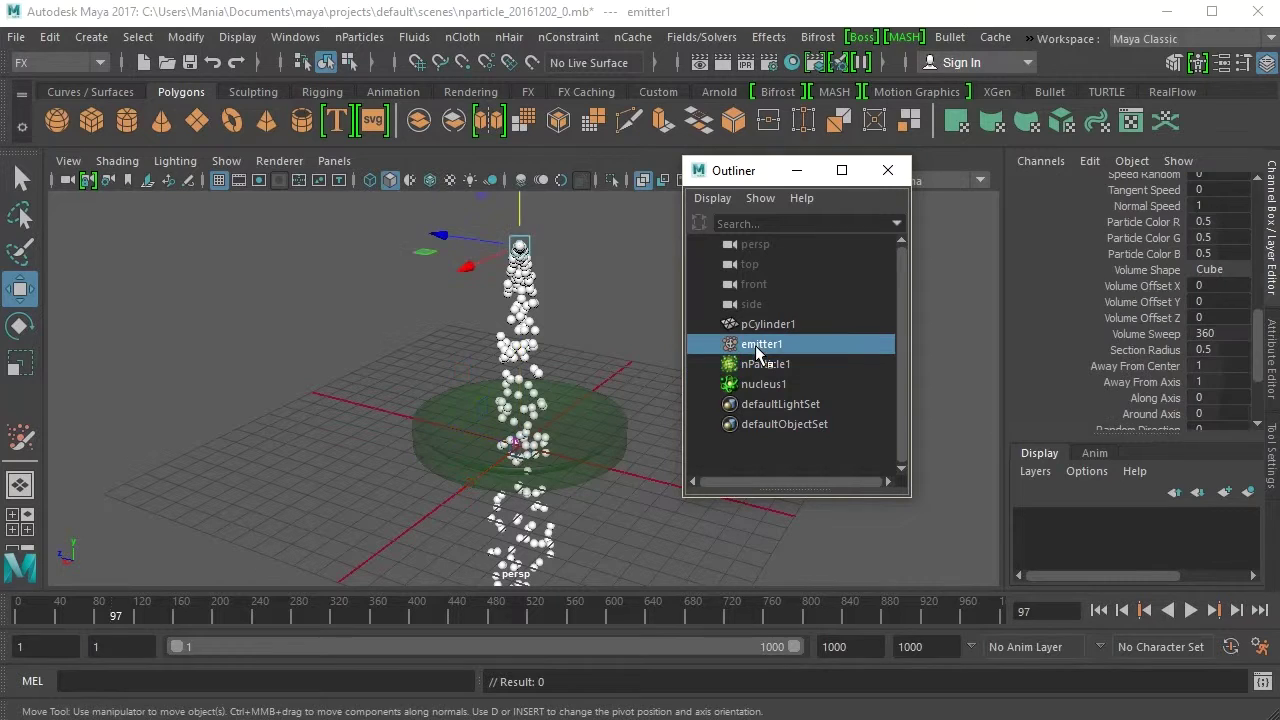
pyautogui.click(1270, 355)
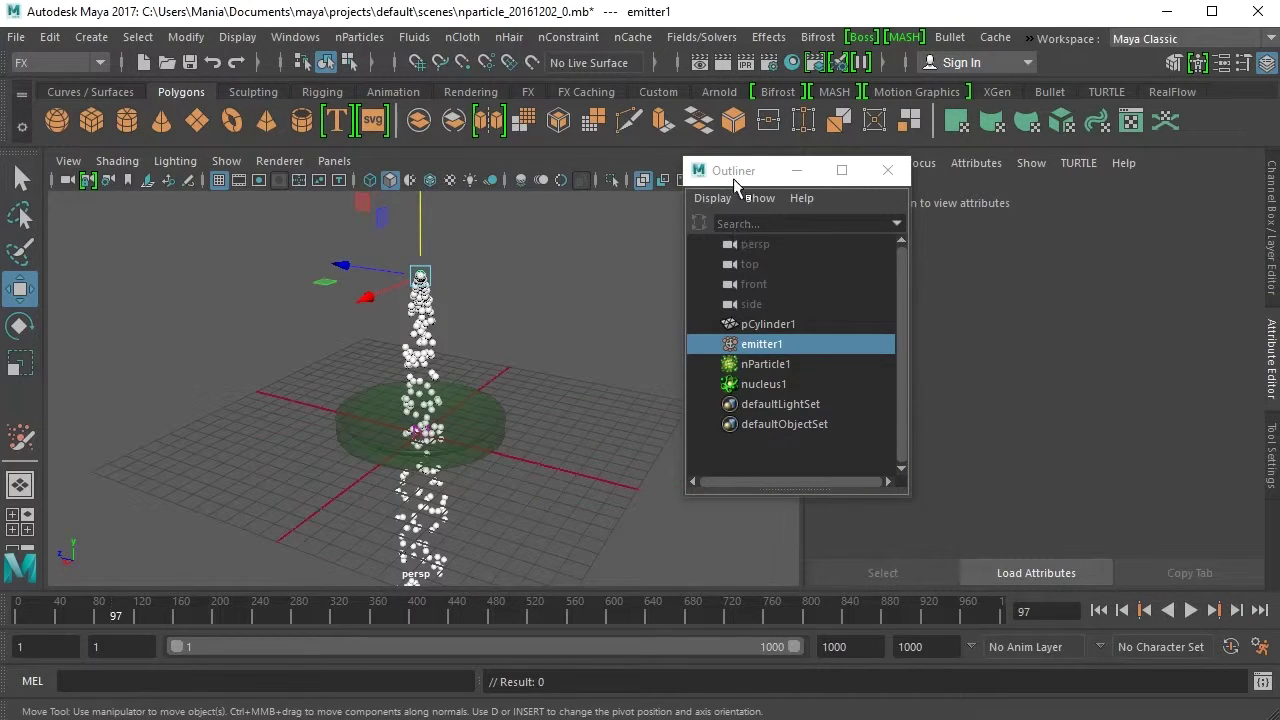
pyautogui.moveTo(734, 179); pyautogui.dragTo(731, 173)
pyautogui.moveTo(632, 190); pyautogui.dragTo(630, 190)
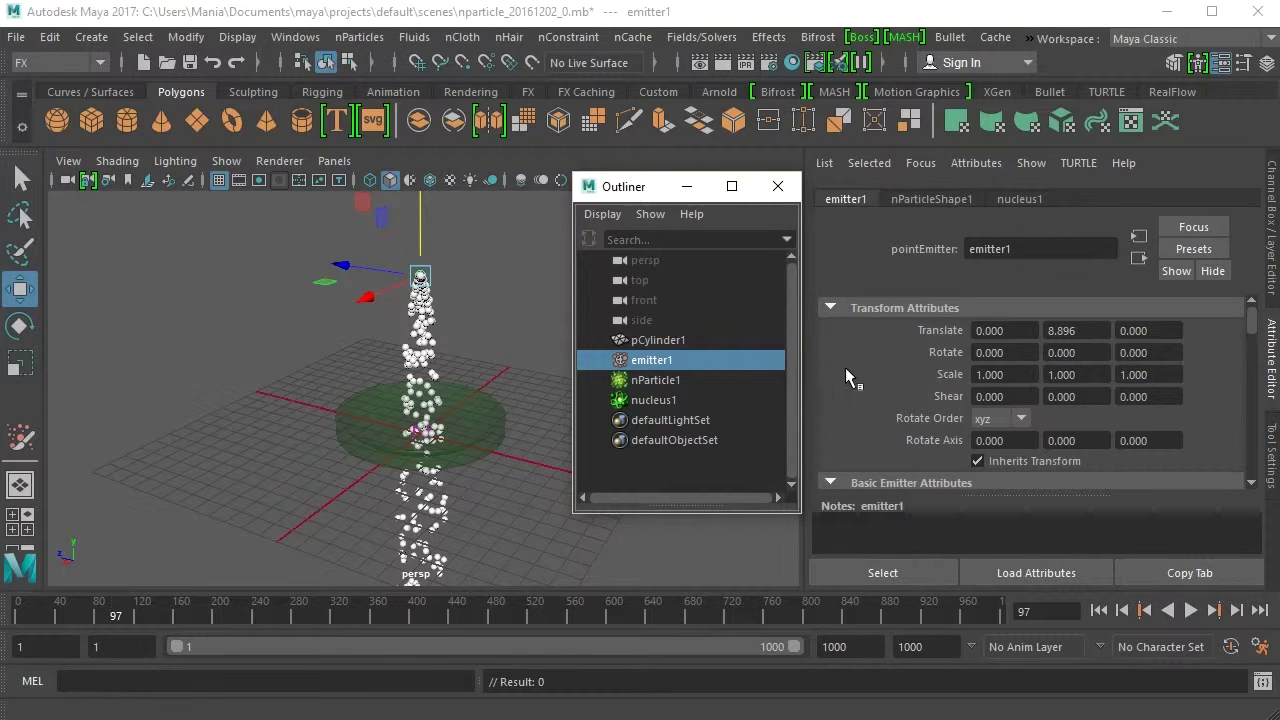
pyautogui.scroll(-3, 877, 357)
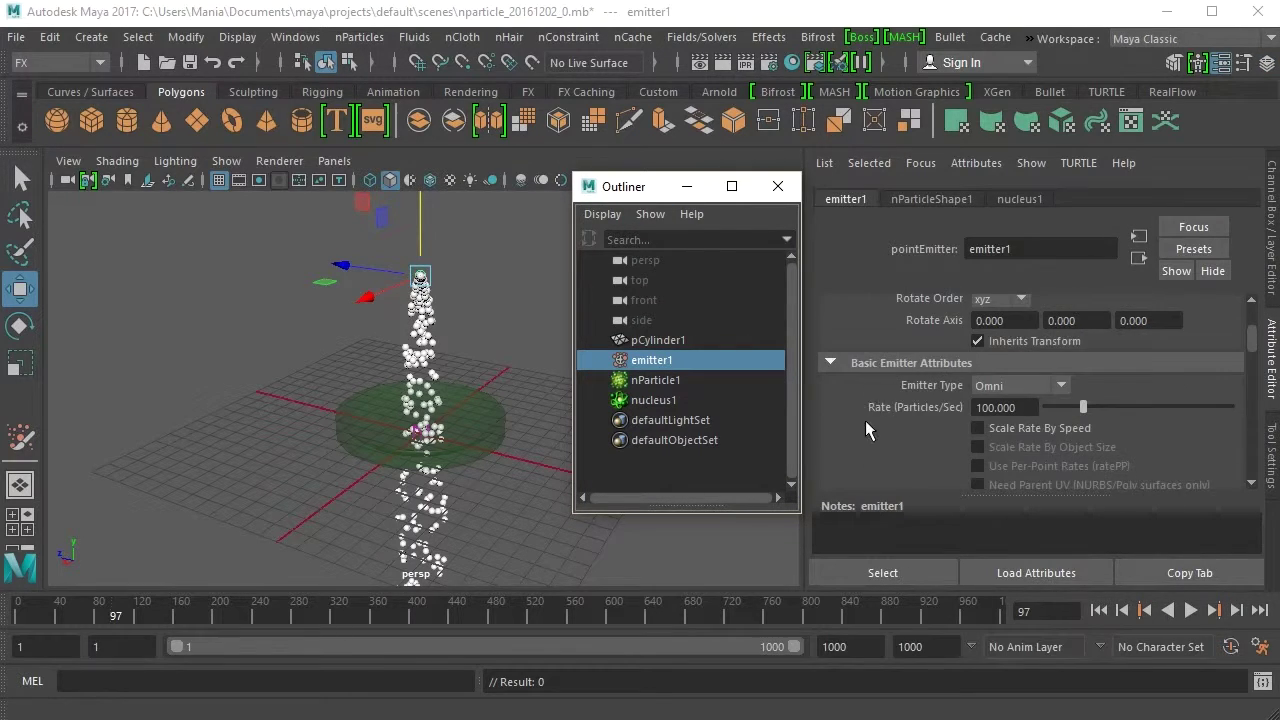
# Adjust the emission Rate during playback, trying higher values and ending at 65.934 particles/sec.
pyautogui.moveTo(1083, 401); pyautogui.dragTo(1098, 402)
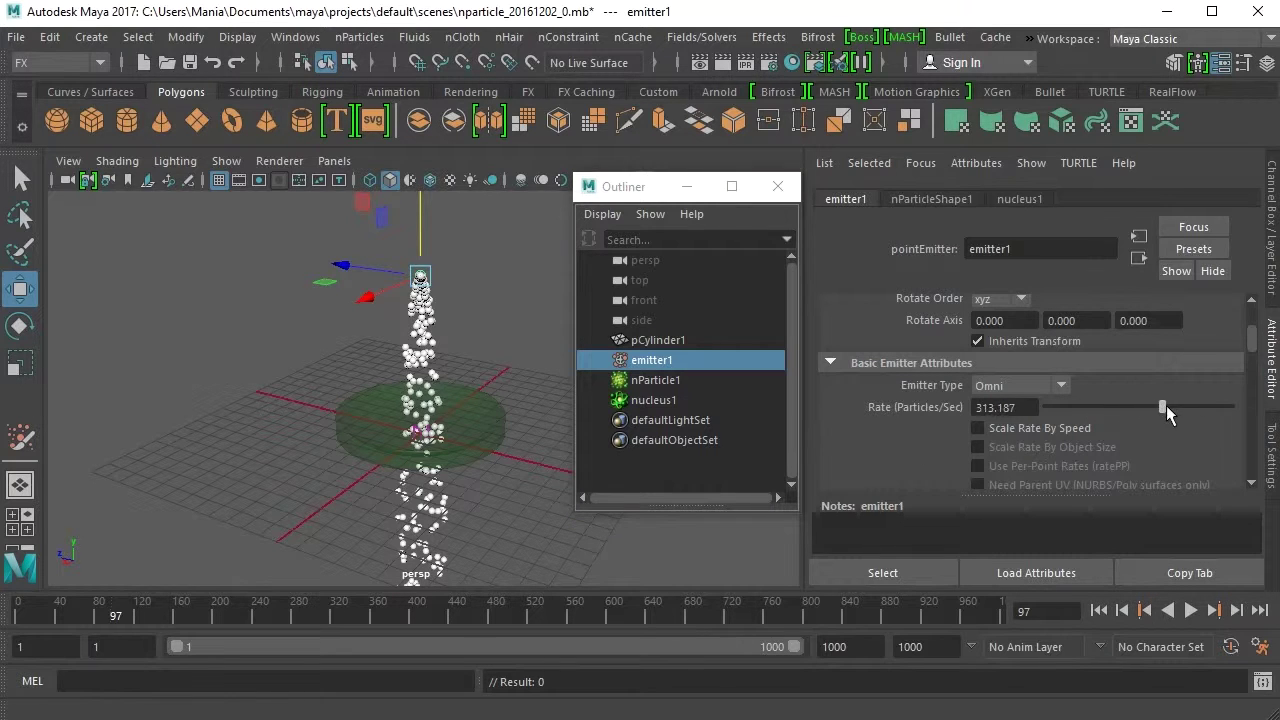
pyautogui.click(1190, 610)
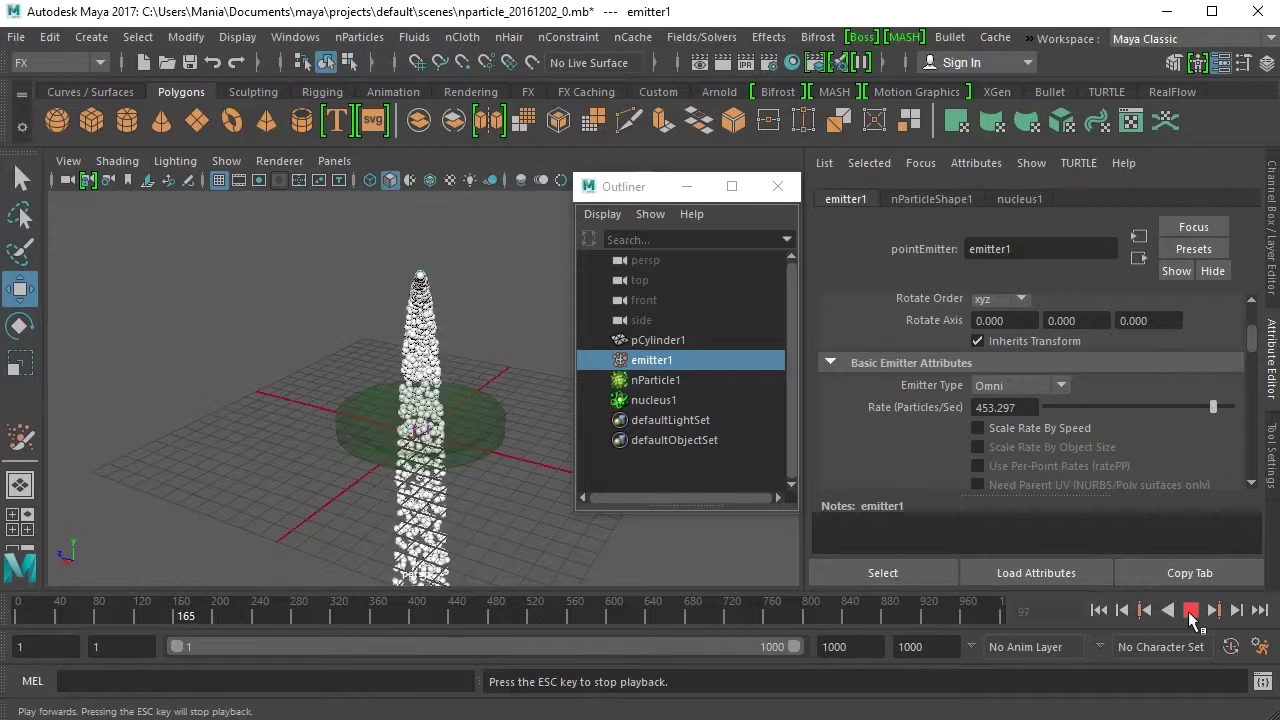
pyautogui.moveTo(1211, 406); pyautogui.dragTo(1057, 425)
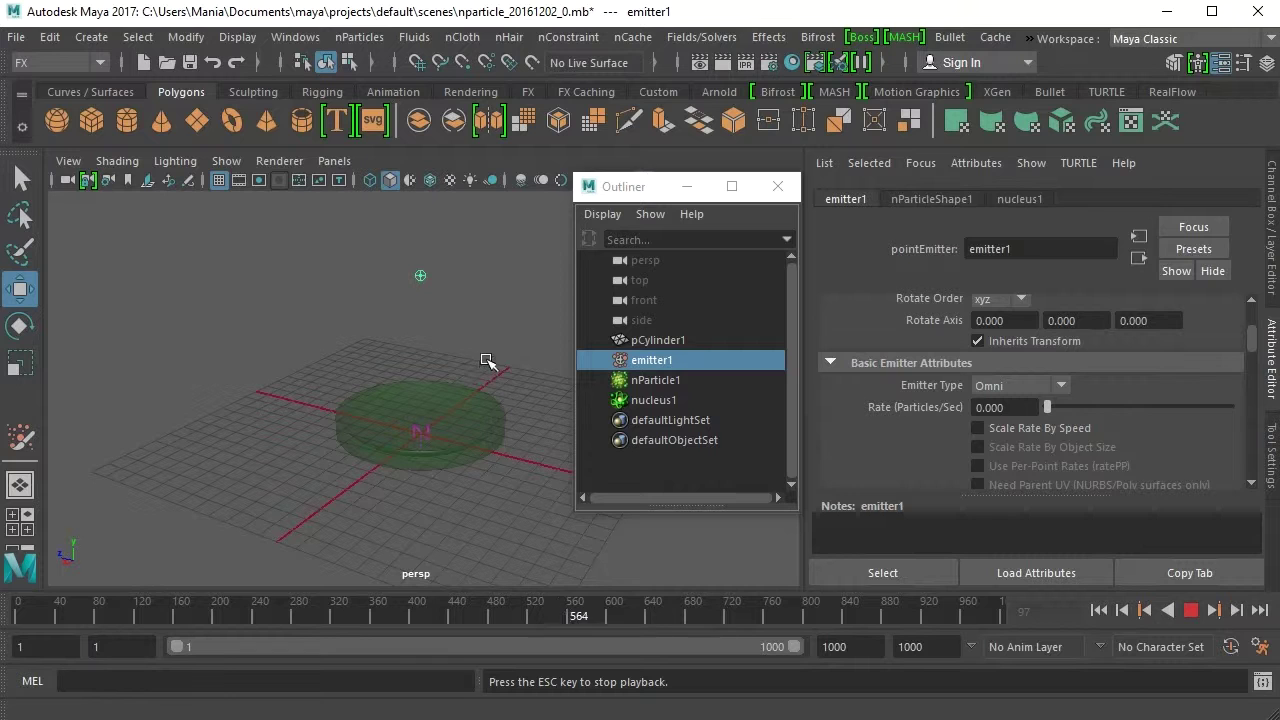
pyautogui.keyDown('alt'); pyautogui.moveTo(486, 357); pyautogui.dragTo(485, 422, button='middle'); pyautogui.keyUp('alt')
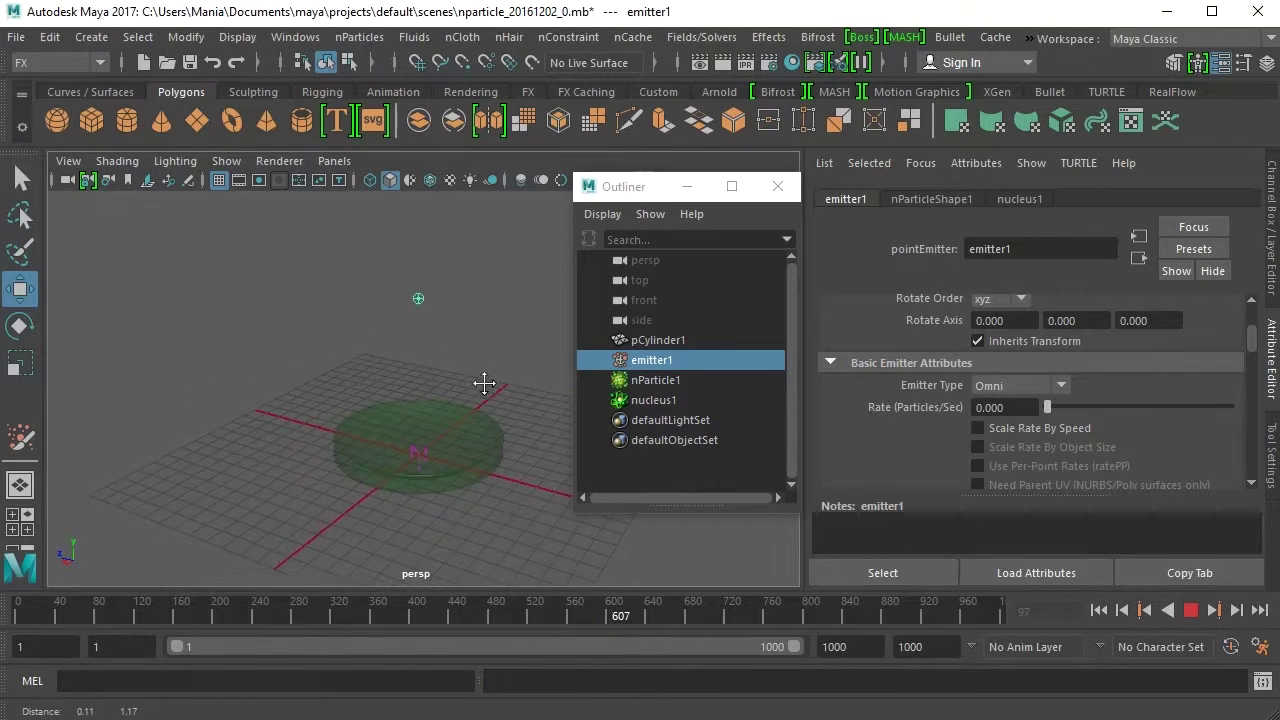
pyautogui.scroll(3, 485, 422)
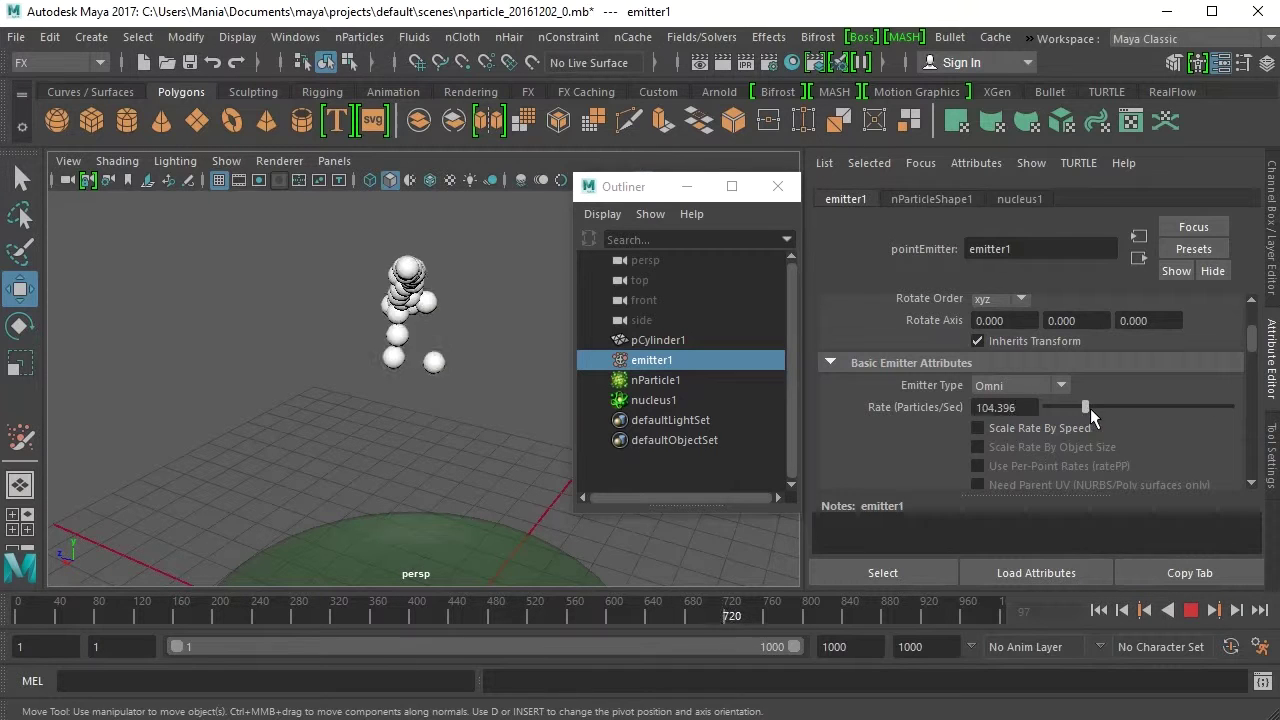
pyautogui.moveTo(1090, 408); pyautogui.dragTo(1058, 420)
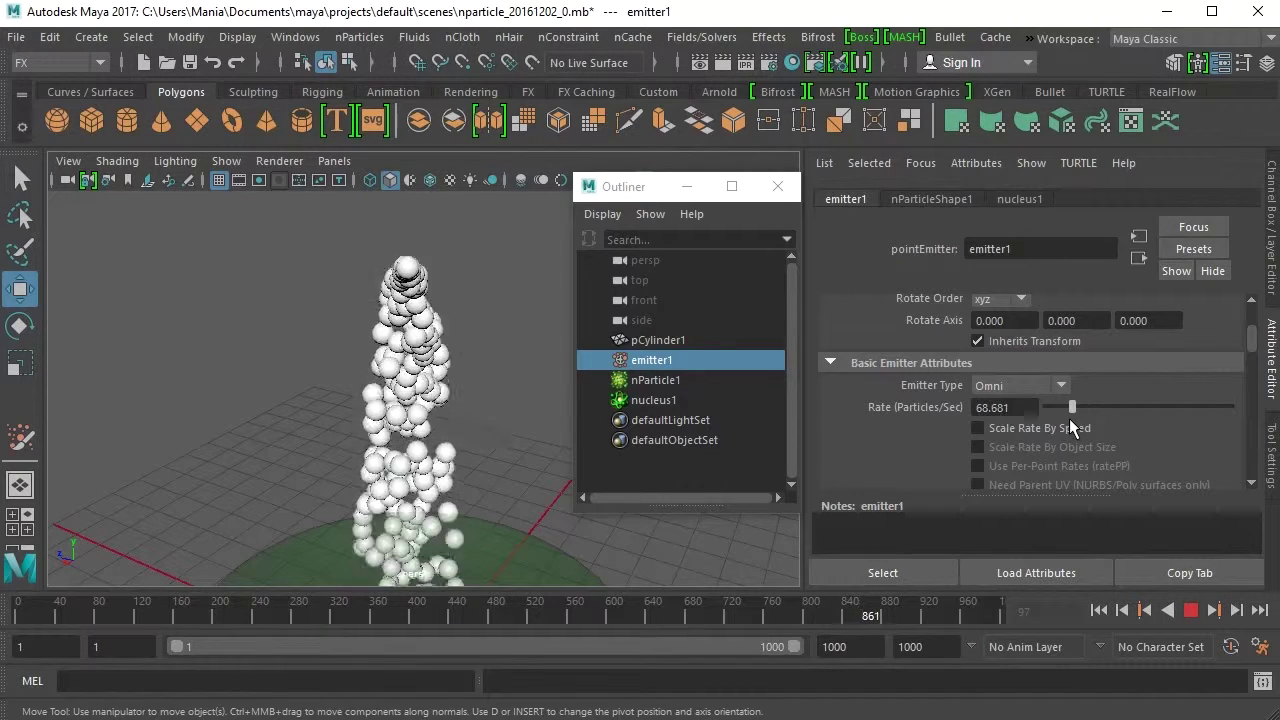
pyautogui.click(1190, 610)
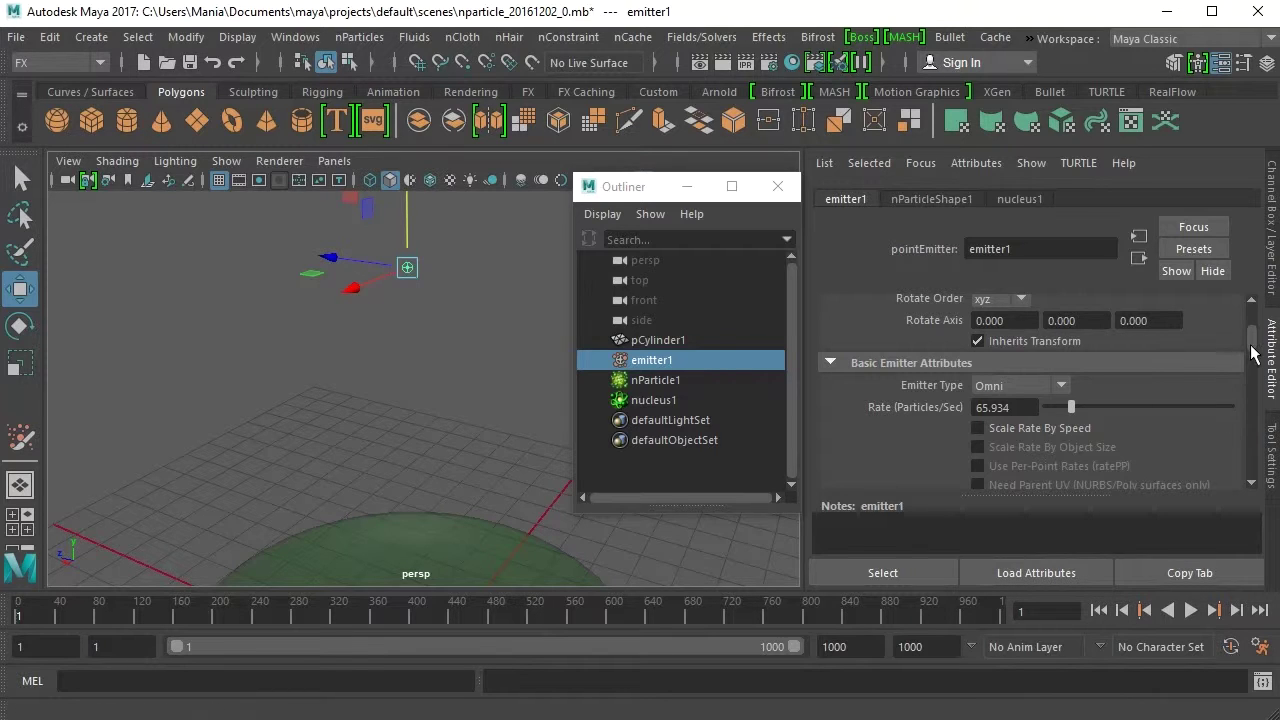
# Set emitter1's Speed to 0.659 and Speed Random to 0.989, previewing with playback.
pyautogui.moveTo(1251, 345); pyautogui.dragTo(1251, 397)
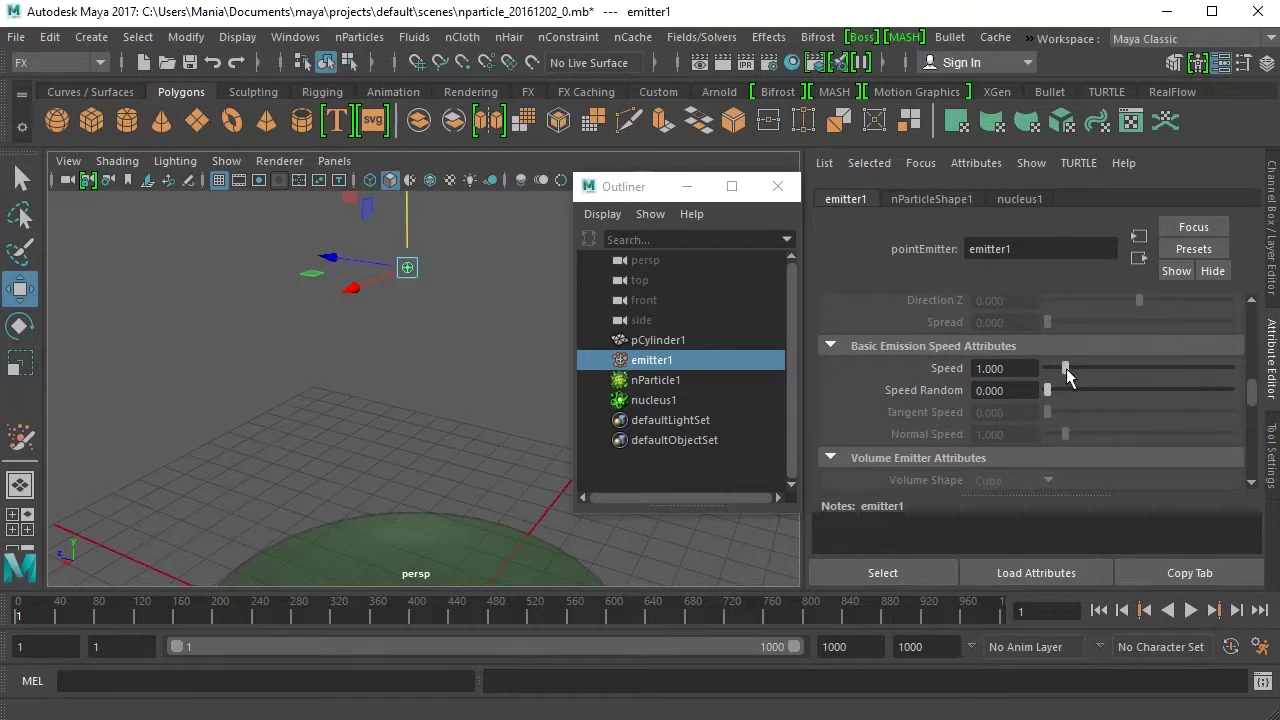
pyautogui.click(1191, 610)
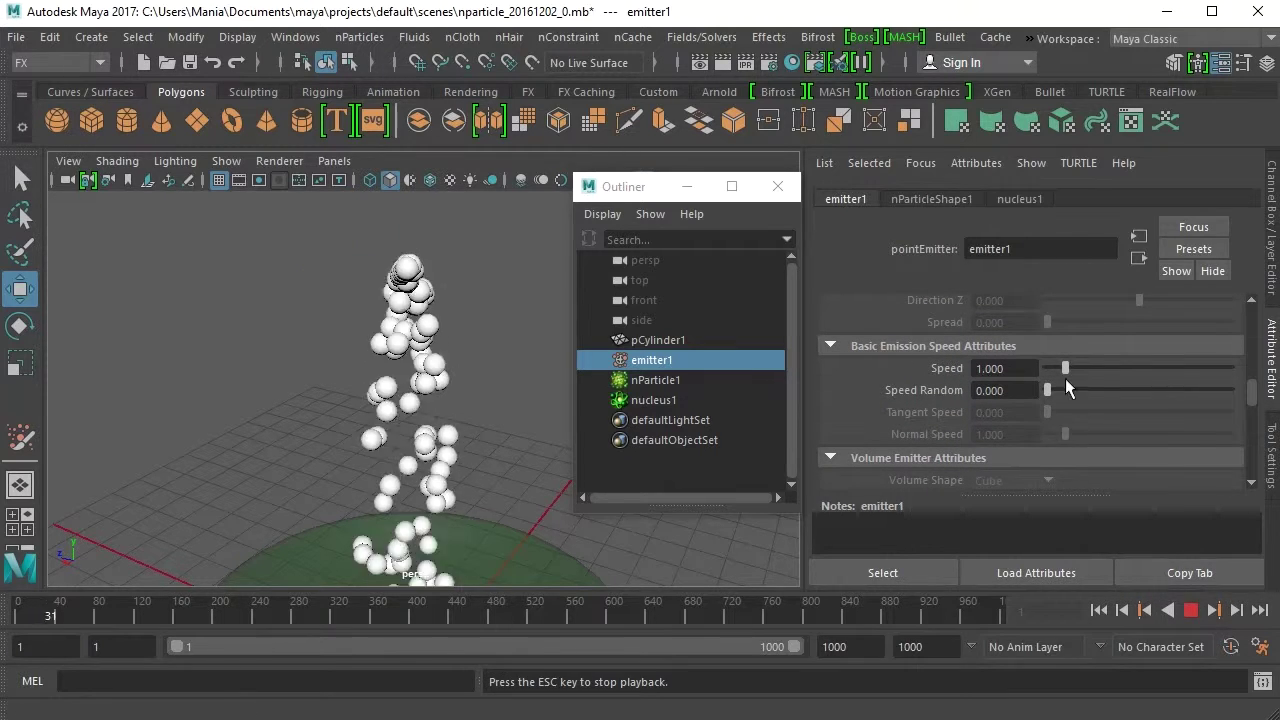
pyautogui.moveTo(1096, 368)
pyautogui.mouseDown()
pyautogui.moveTo(1185, 380)
pyautogui.moveTo(1030, 379)
pyautogui.moveTo(1097, 376)
pyautogui.moveTo(1069, 389)
pyautogui.moveTo(1199, 400)
pyautogui.moveTo(1064, 396)
pyautogui.mouseUp()
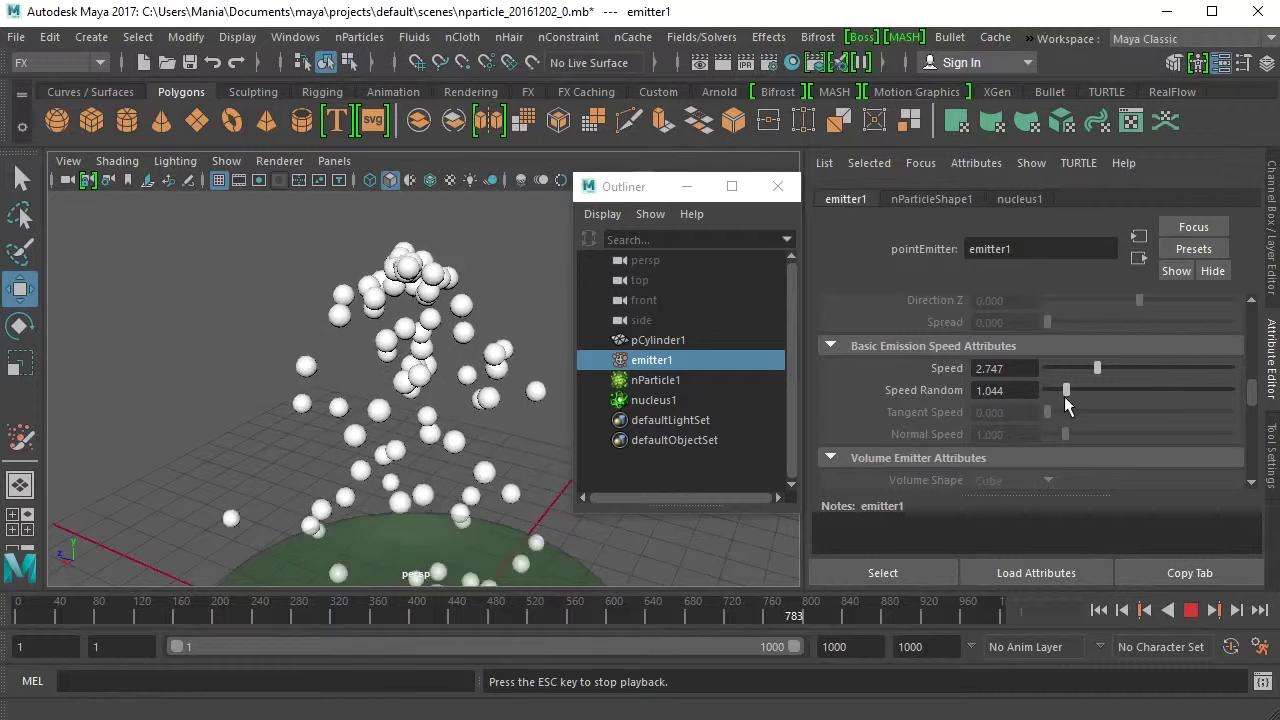
pyautogui.click(1190, 612)
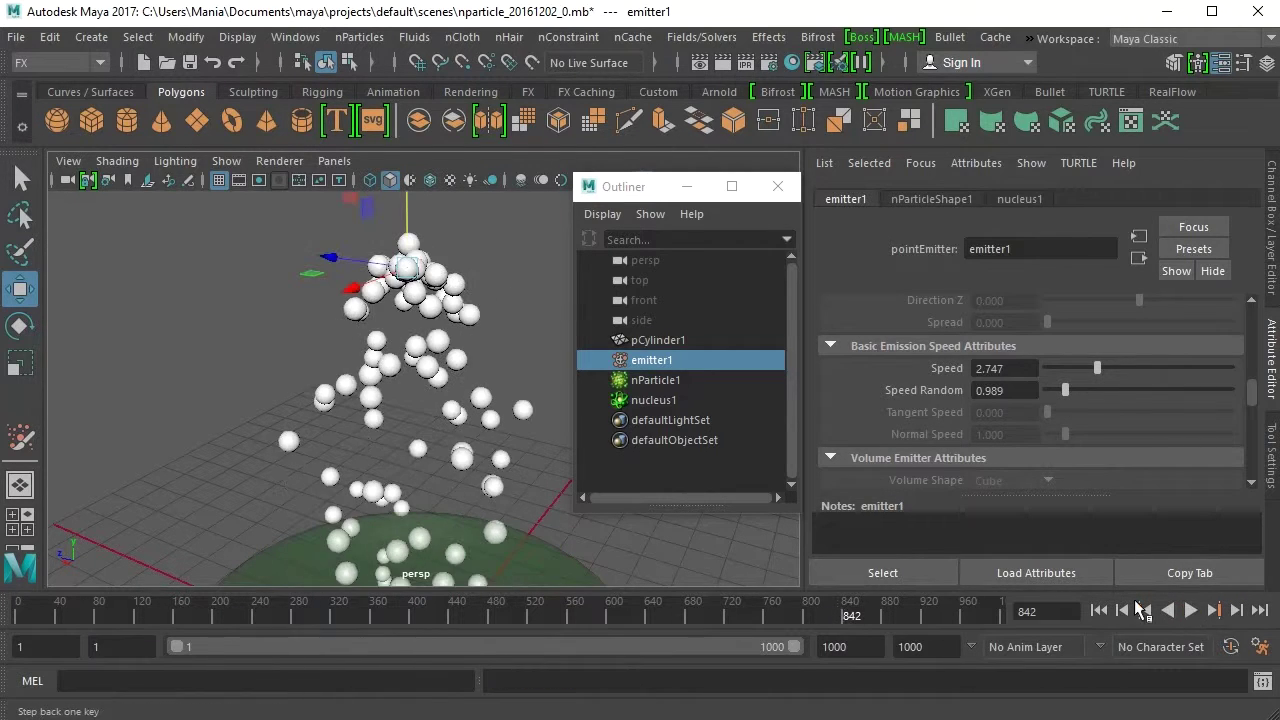
pyautogui.click(1098, 610)
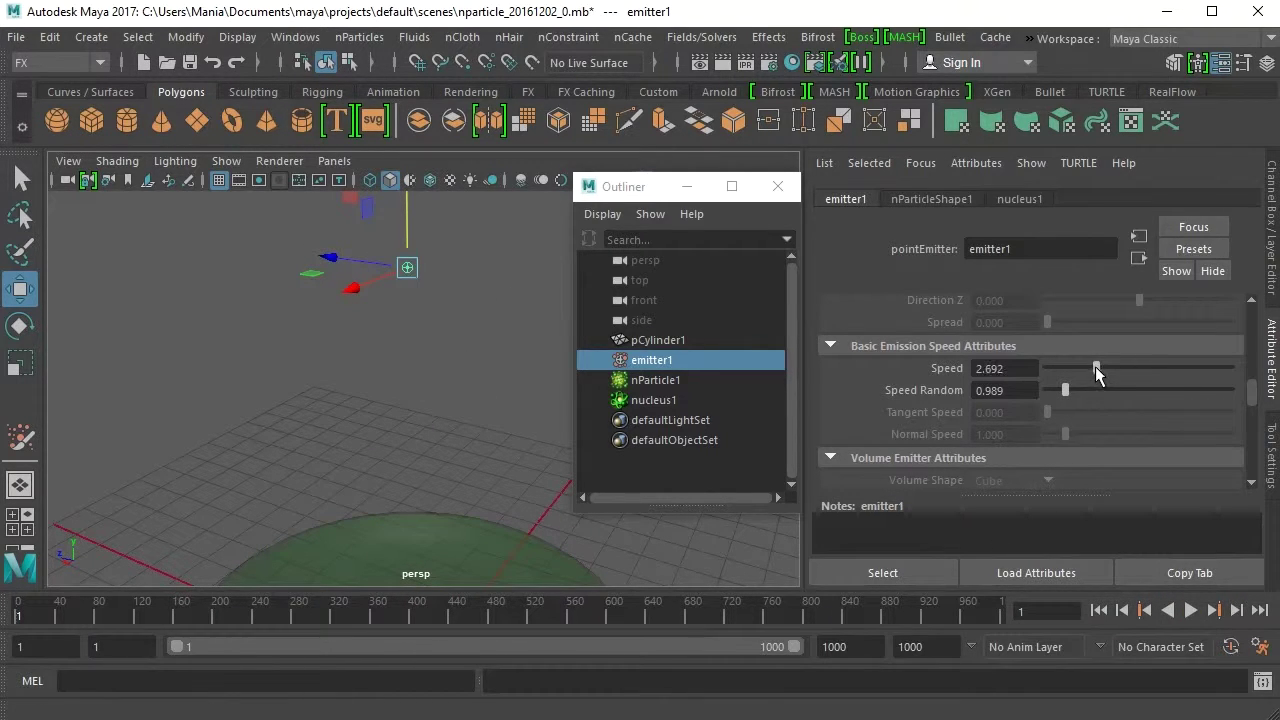
pyautogui.moveTo(1095, 368); pyautogui.dragTo(1059, 368)
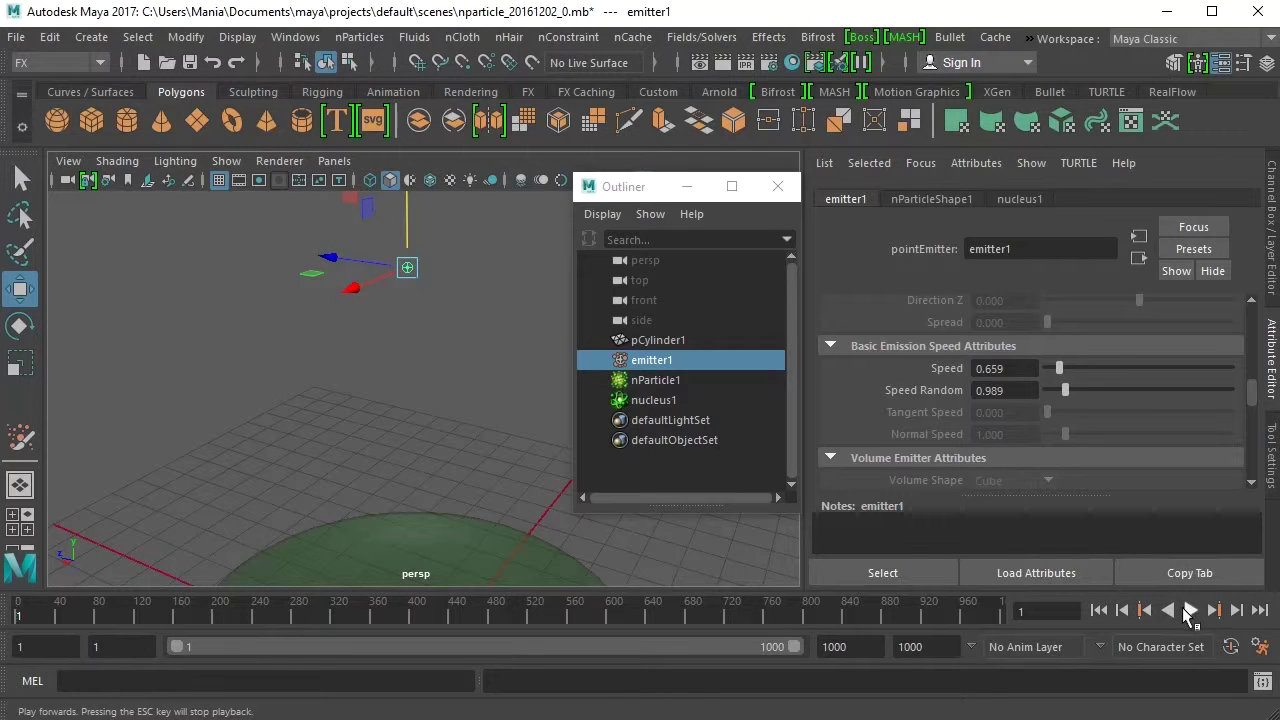
pyautogui.click(1189, 612)
pyautogui.click(1190, 612)
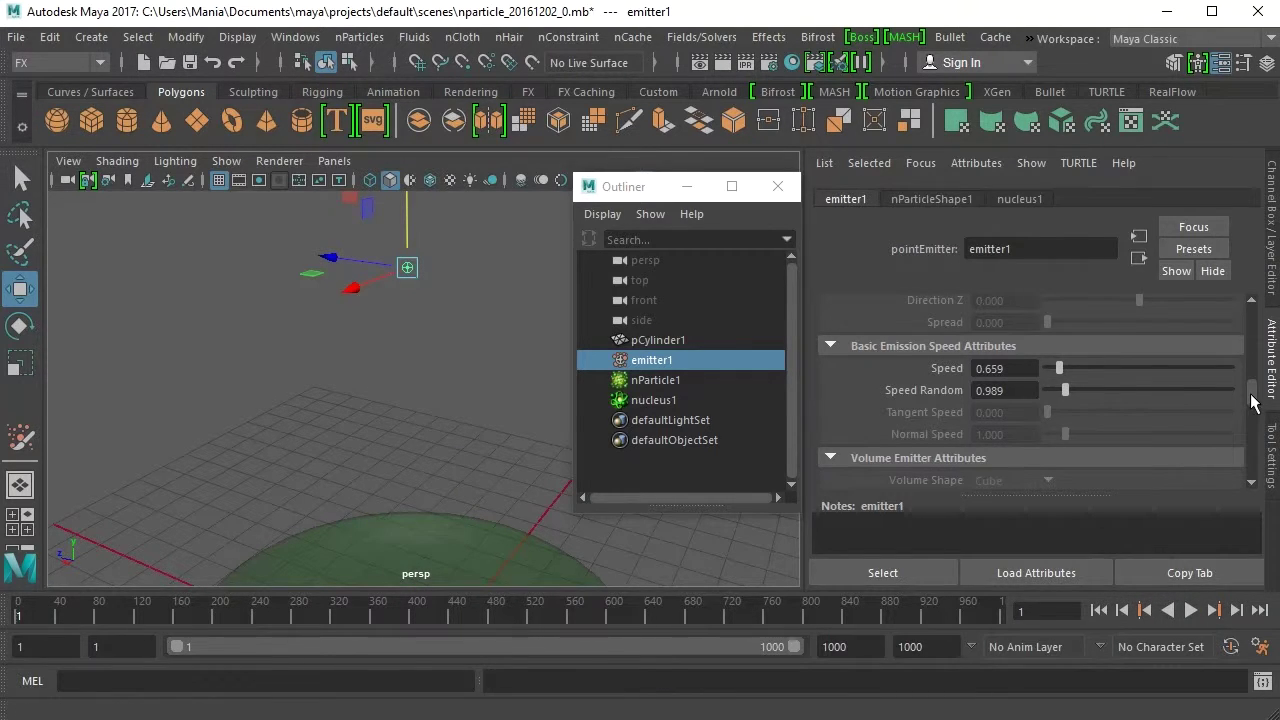
pyautogui.click(653, 400)
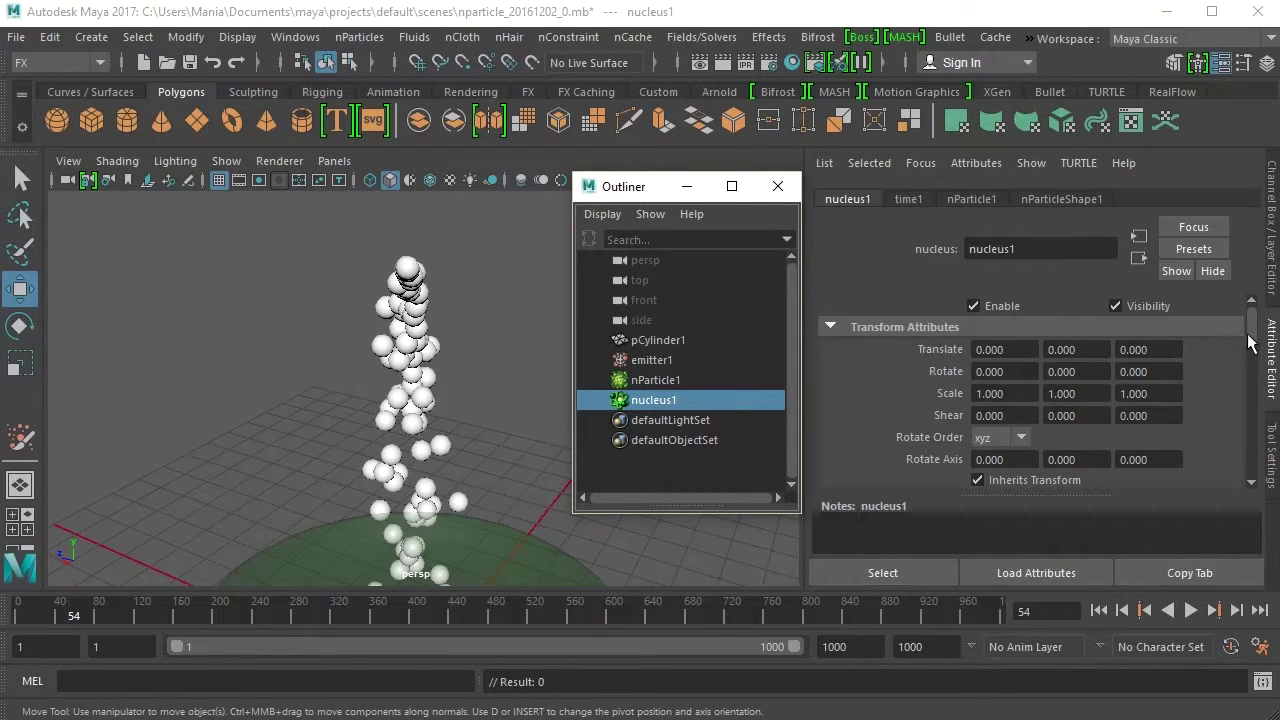
# Set nucleus1 Gravity to 3.846, Air Density to 1.264 and Wind Speed to 7.418.
pyautogui.moveTo(1250, 342); pyautogui.dragTo(1256, 377)
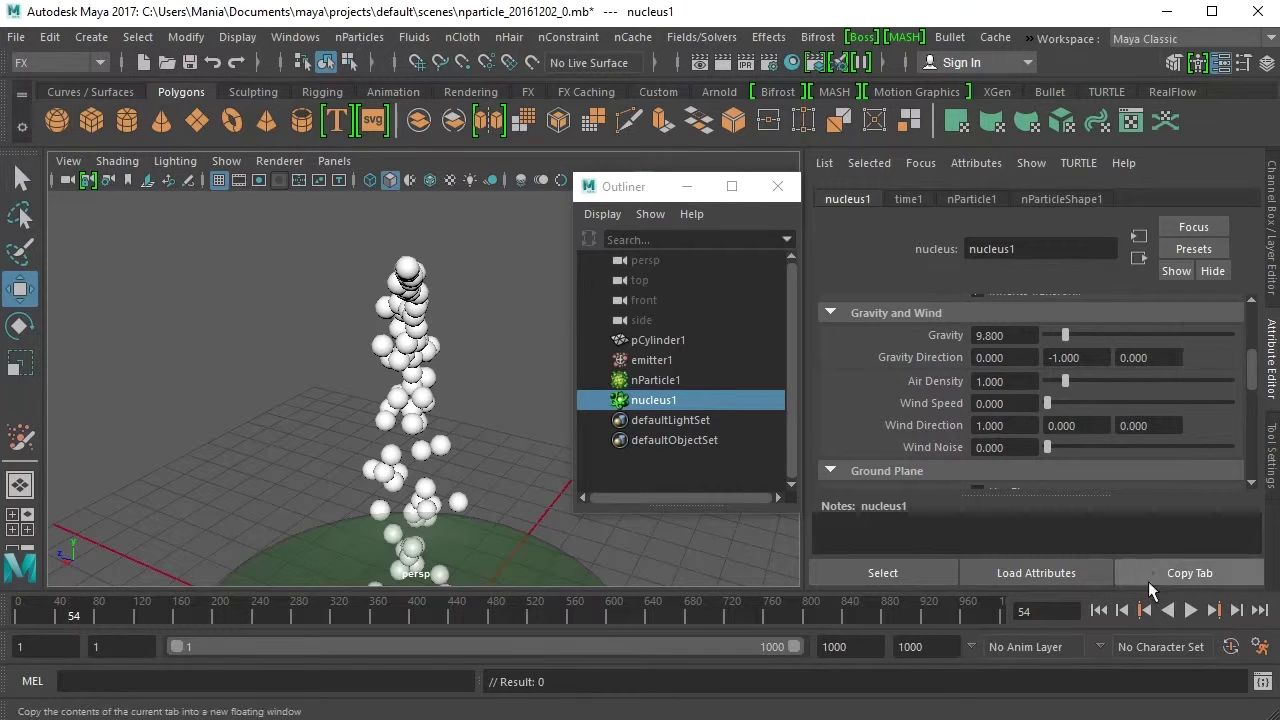
pyautogui.click(1191, 610)
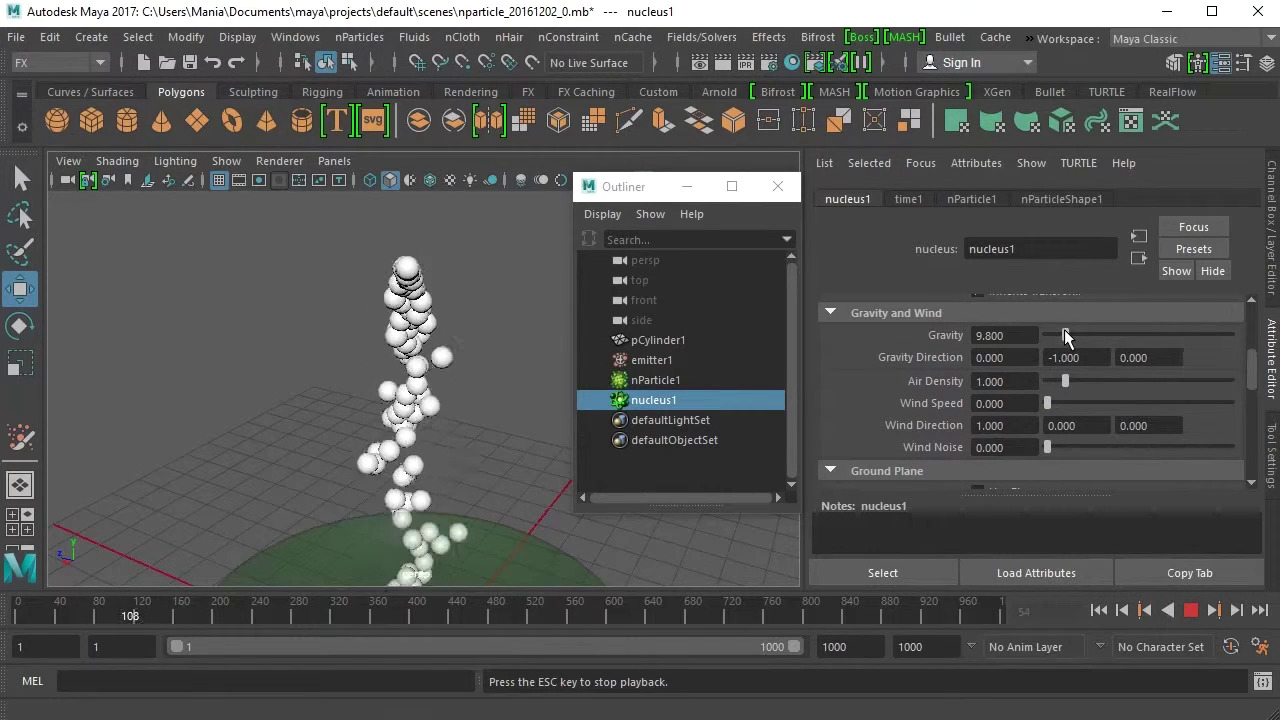
pyautogui.moveTo(1064, 336)
pyautogui.mouseDown()
pyautogui.moveTo(1144, 337)
pyautogui.moveTo(1043, 346)
pyautogui.mouseUp()
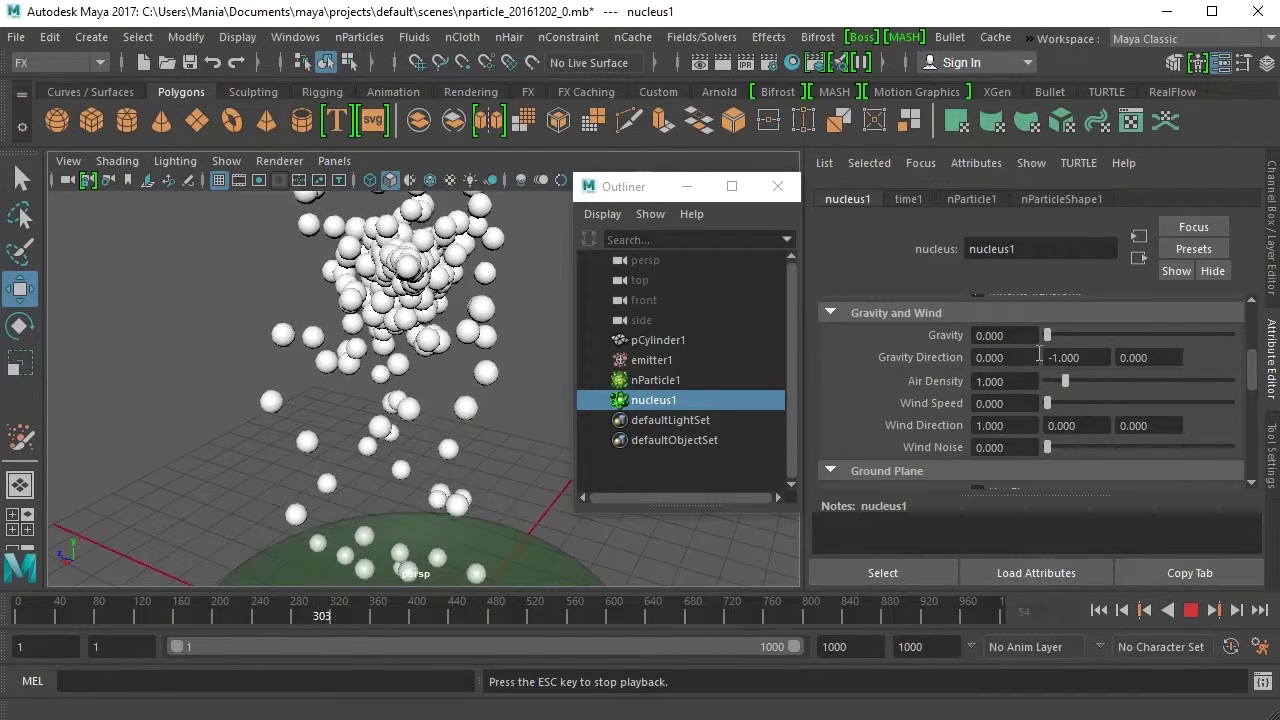
pyautogui.moveTo(1048, 343)
pyautogui.mouseDown()
pyautogui.moveTo(1069, 346)
pyautogui.moveTo(1054, 345)
pyautogui.mouseUp()
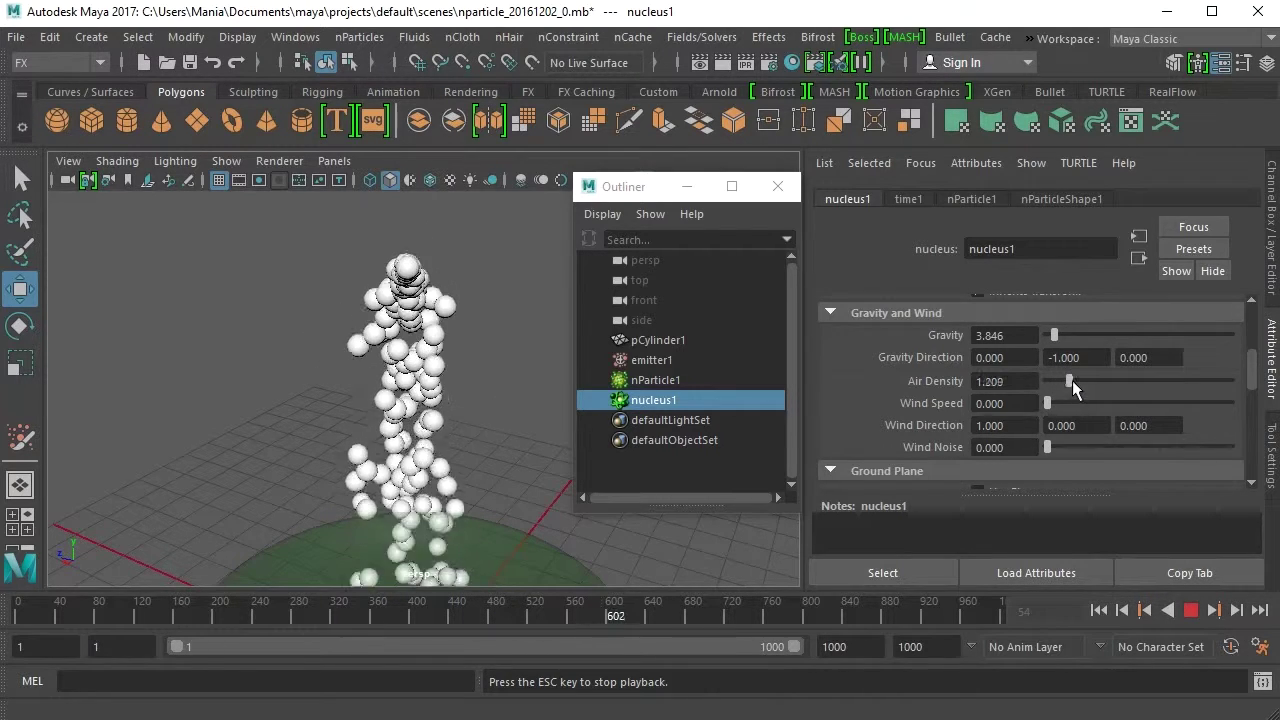
pyautogui.moveTo(1072, 380); pyautogui.dragTo(1127, 384)
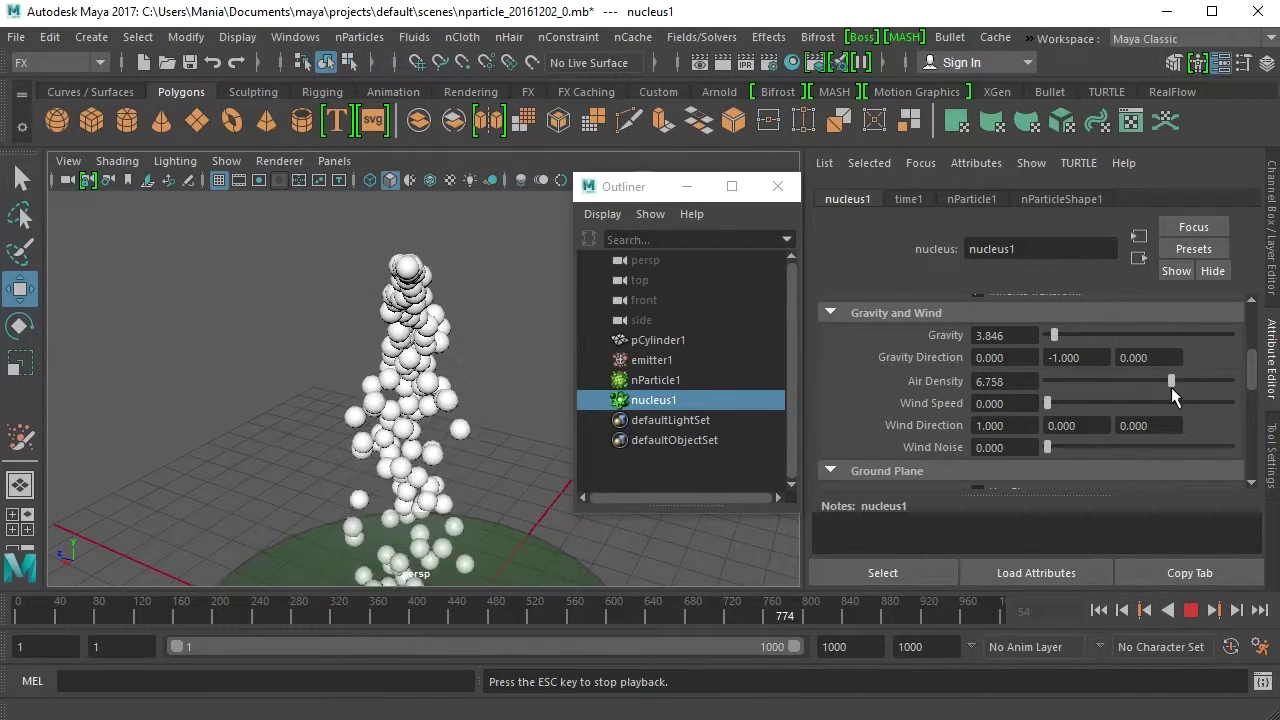
pyautogui.moveTo(1215, 392); pyautogui.dragTo(1229, 394)
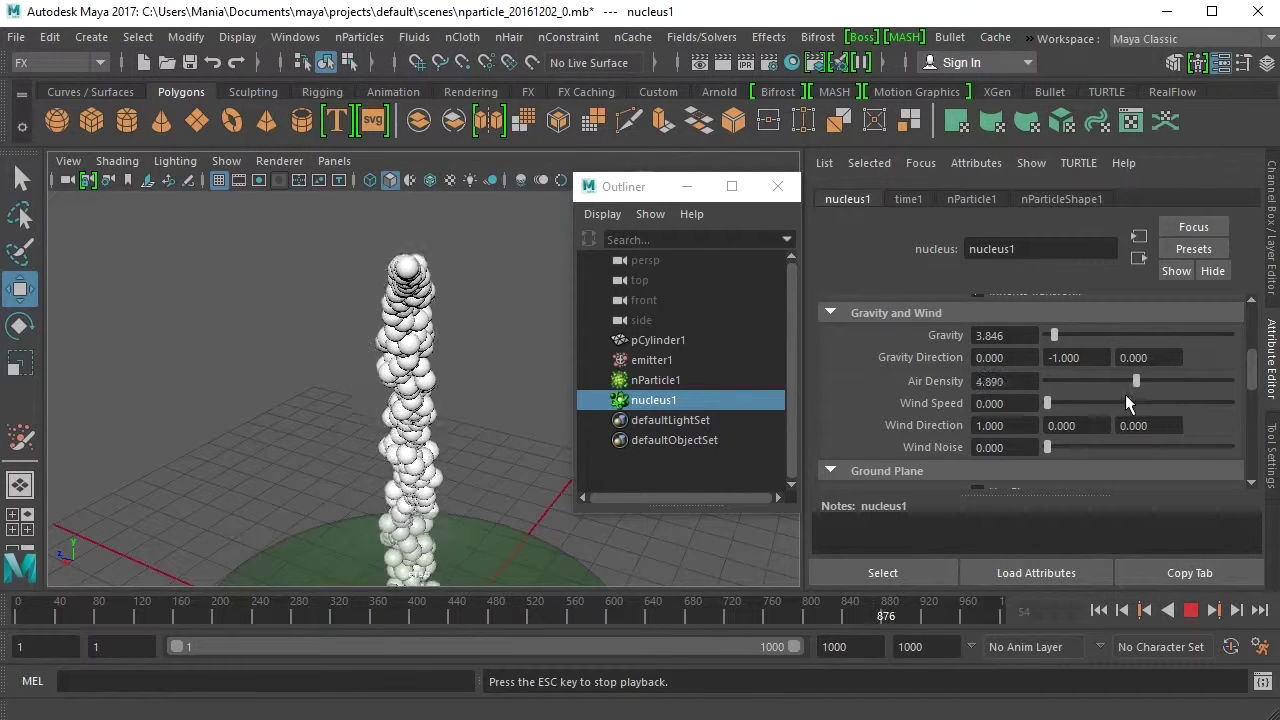
pyautogui.moveTo(1092, 395)
pyautogui.mouseDown()
pyautogui.moveTo(1061, 403)
pyautogui.moveTo(1130, 404)
pyautogui.moveTo(1060, 410)
pyautogui.moveTo(1074, 410)
pyautogui.mouseUp()
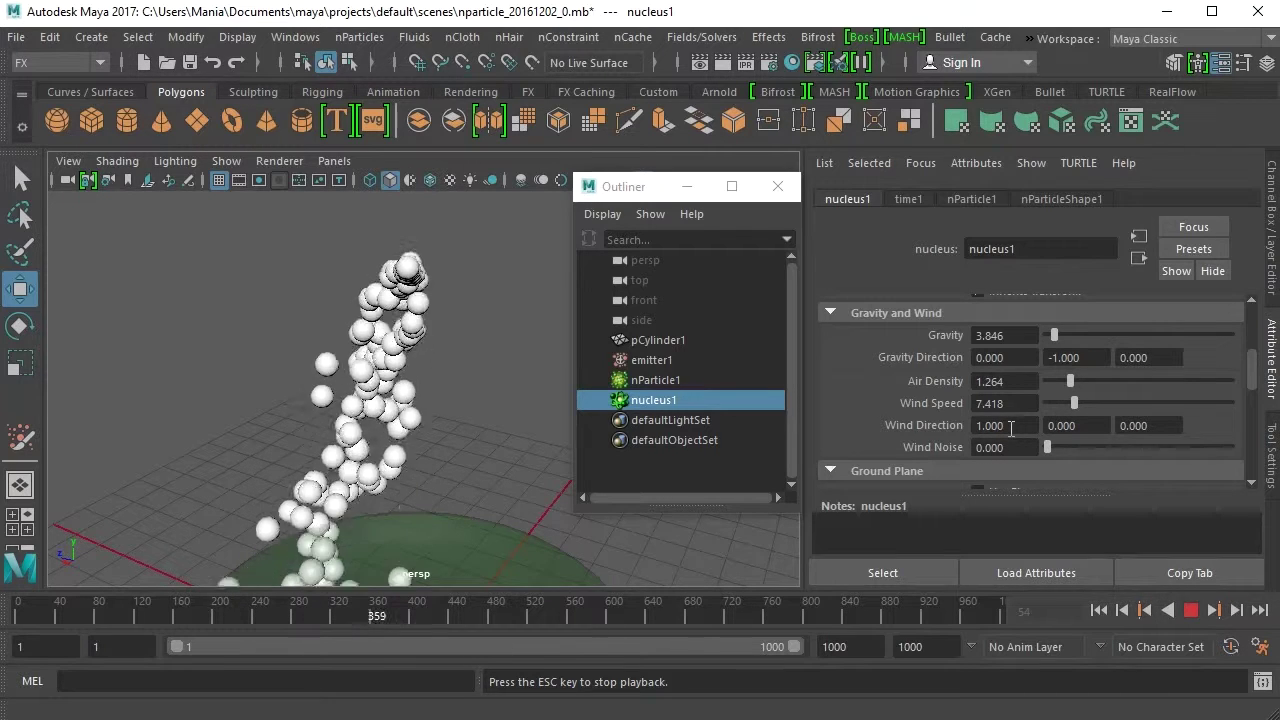
# Test Wind Direction along Y and Z, then settle on X wind at speed 2.198.
pyautogui.moveTo(1003, 425); pyautogui.dragTo(968, 425)
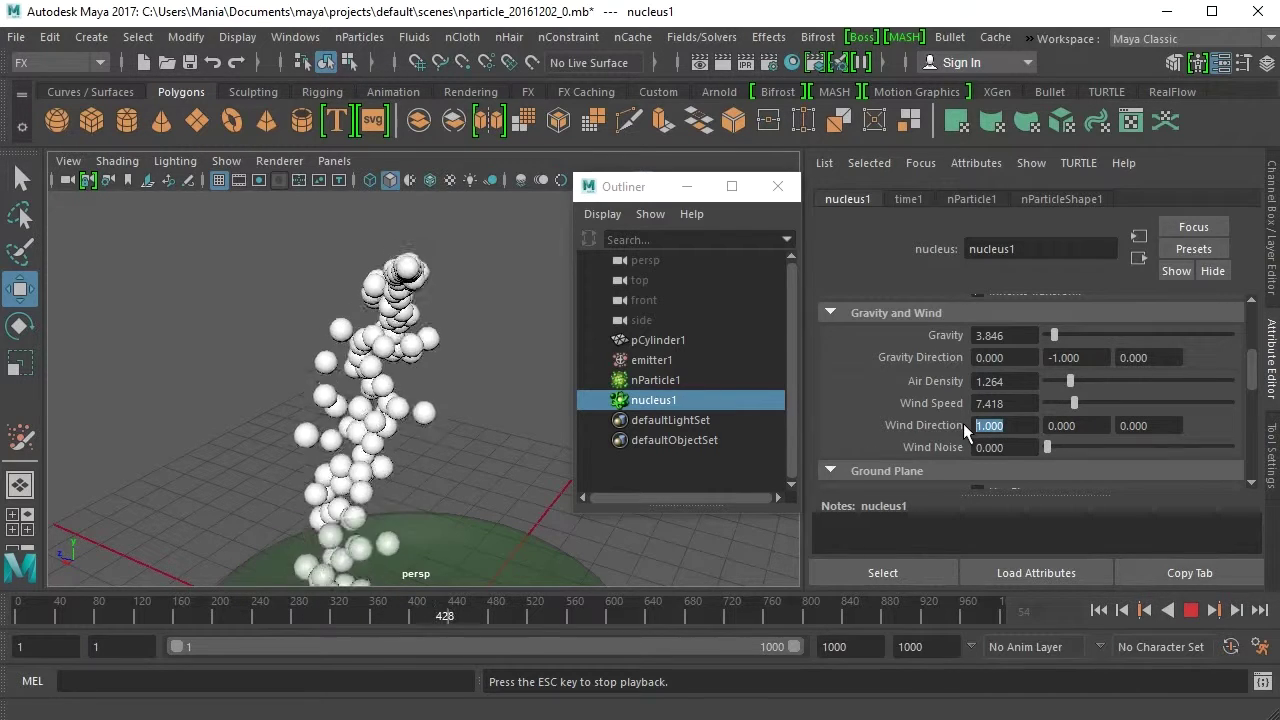
pyautogui.write('0')
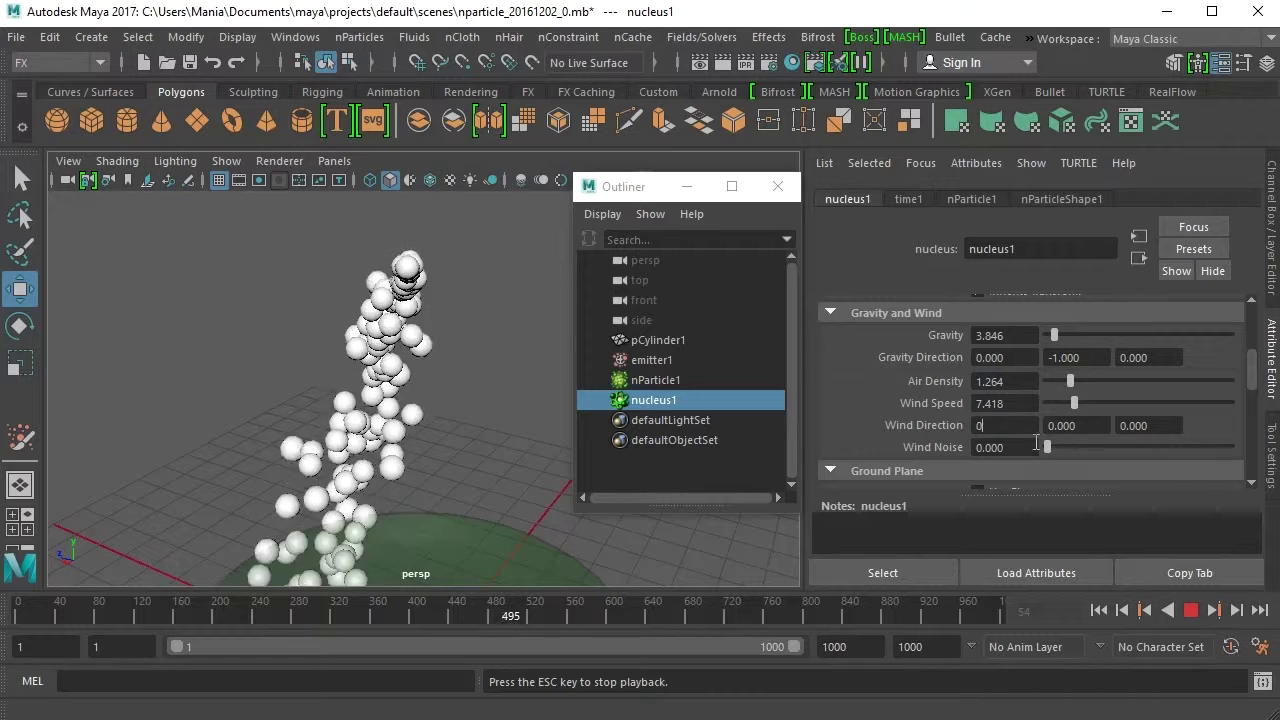
pyautogui.moveTo(1083, 425); pyautogui.dragTo(1037, 425)
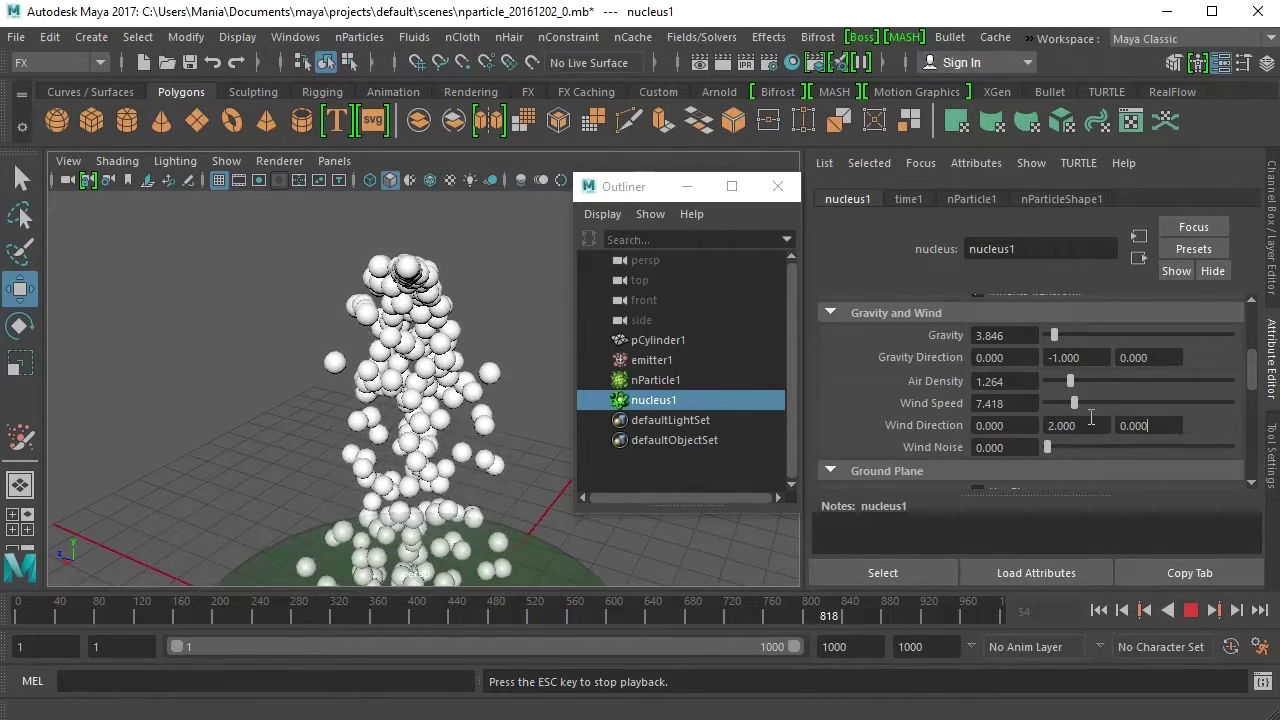
pyautogui.moveTo(1075, 400)
pyautogui.mouseDown()
pyautogui.moveTo(1120, 403)
pyautogui.moveTo(1058, 408)
pyautogui.mouseUp()
pyautogui.moveTo(1054, 406)
pyautogui.mouseDown()
pyautogui.moveTo(1113, 418)
pyautogui.moveTo(1054, 410)
pyautogui.moveTo(1039, 425)
pyautogui.mouseUp()
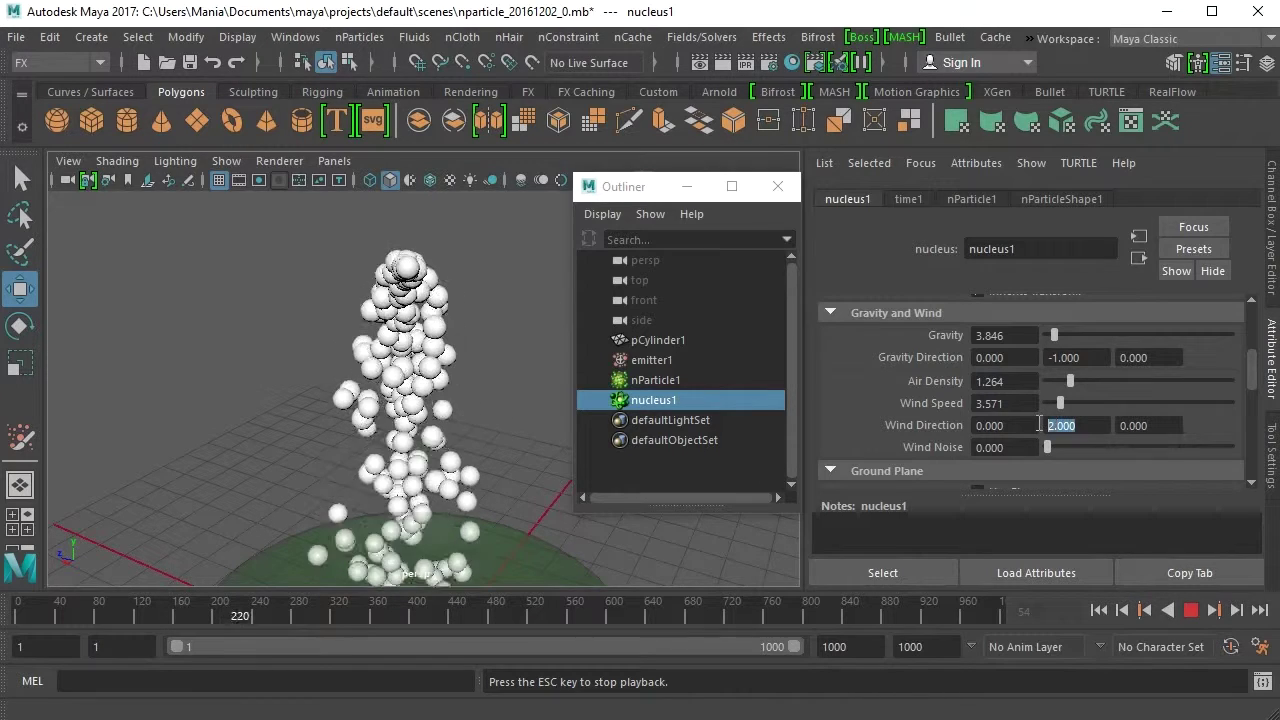
pyautogui.write('0')
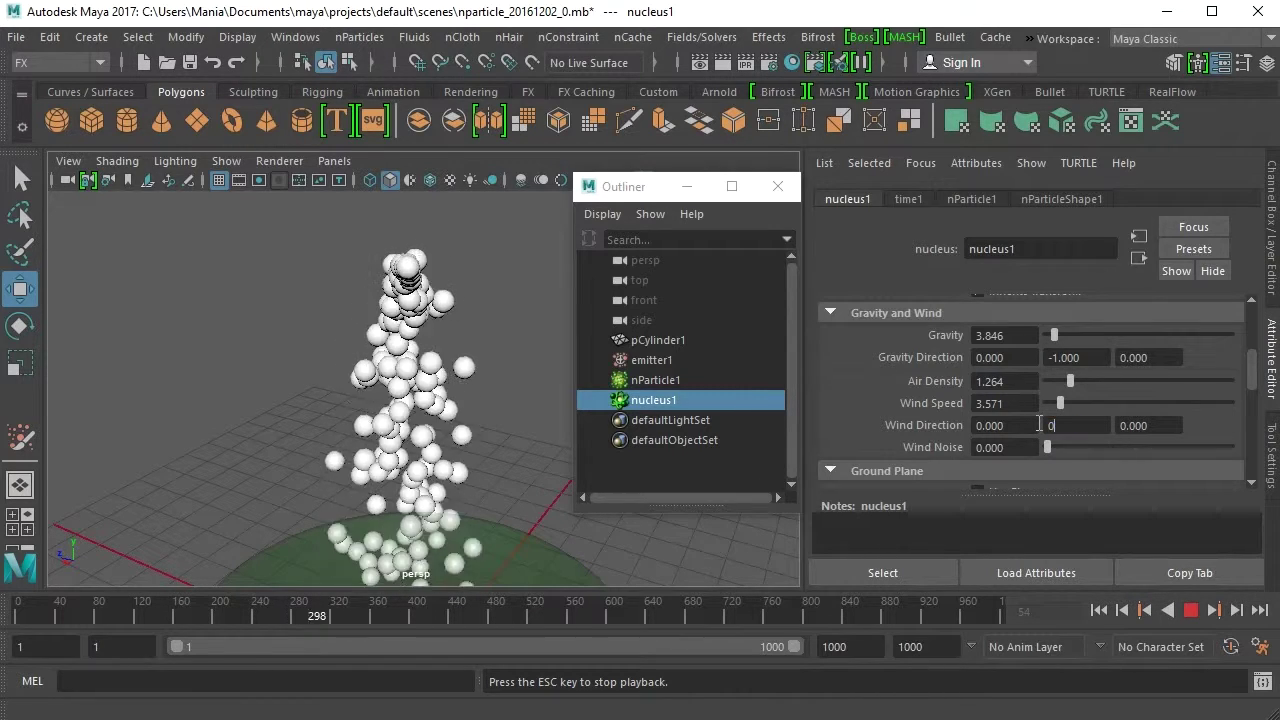
pyautogui.click(1158, 425)
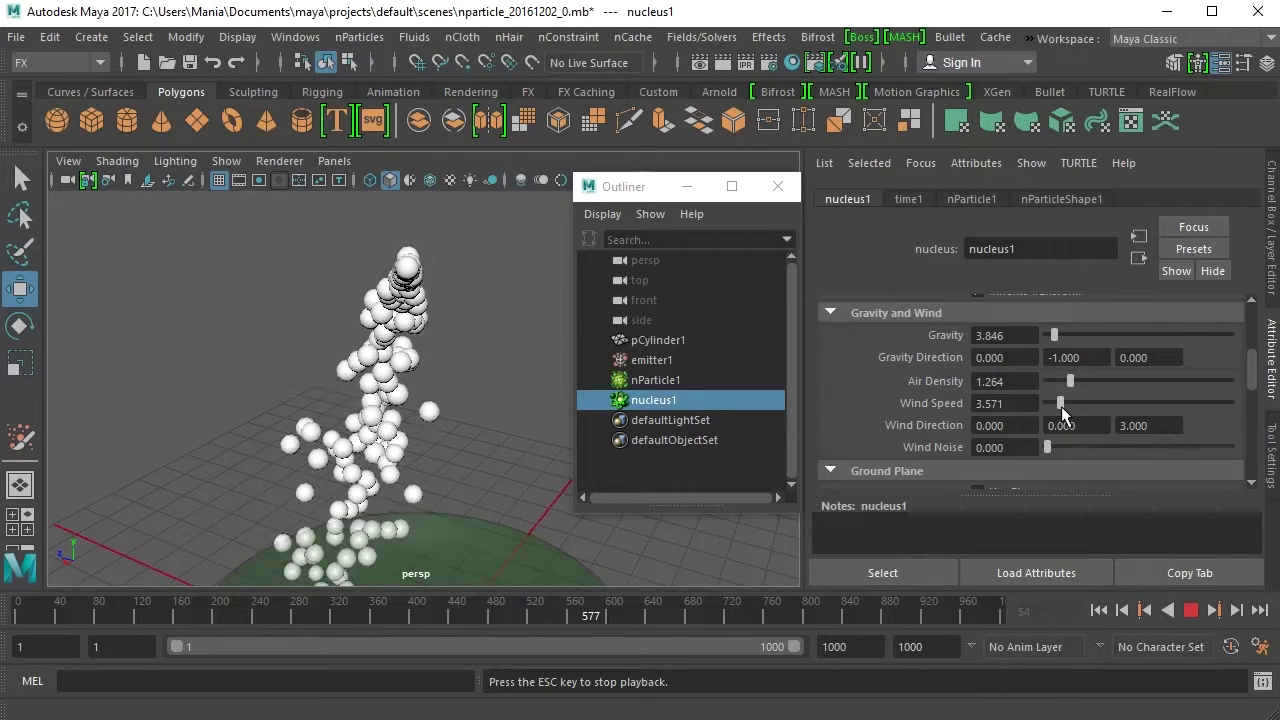
pyautogui.moveTo(1061, 406)
pyautogui.mouseDown()
pyautogui.moveTo(1099, 410)
pyautogui.moveTo(1054, 409)
pyautogui.mouseUp()
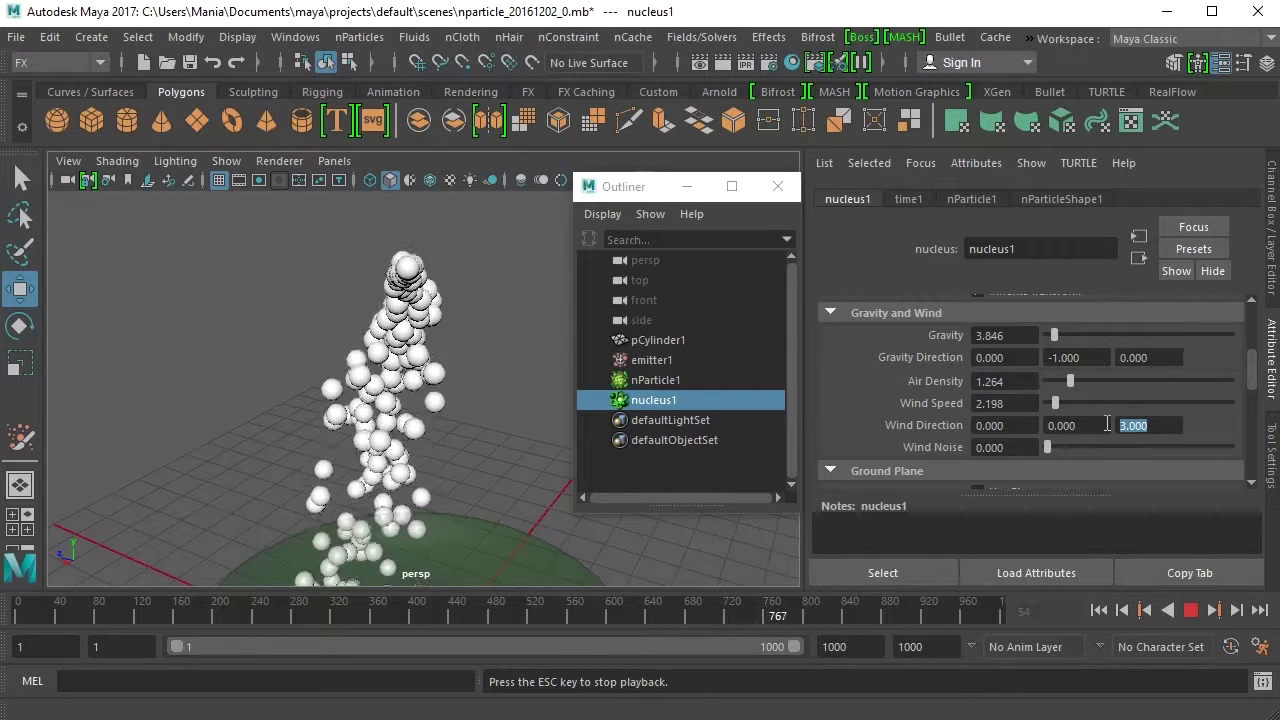
pyautogui.write('0')
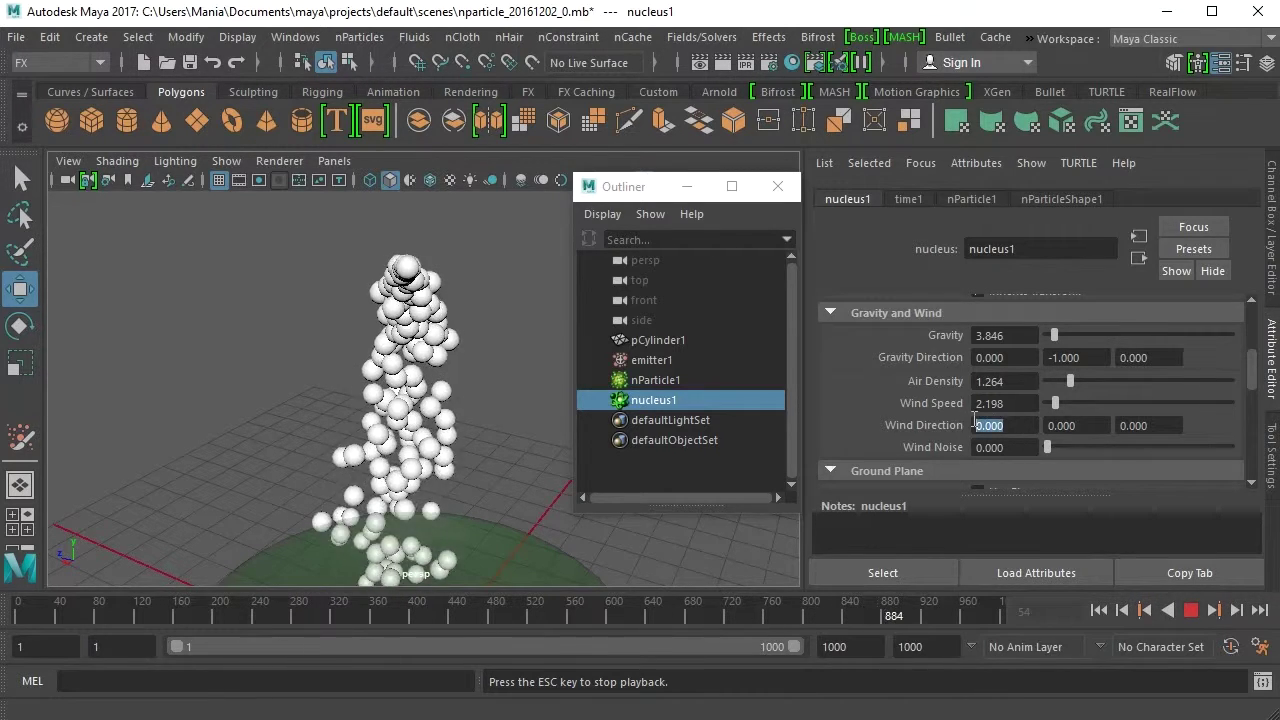
pyautogui.write('1')
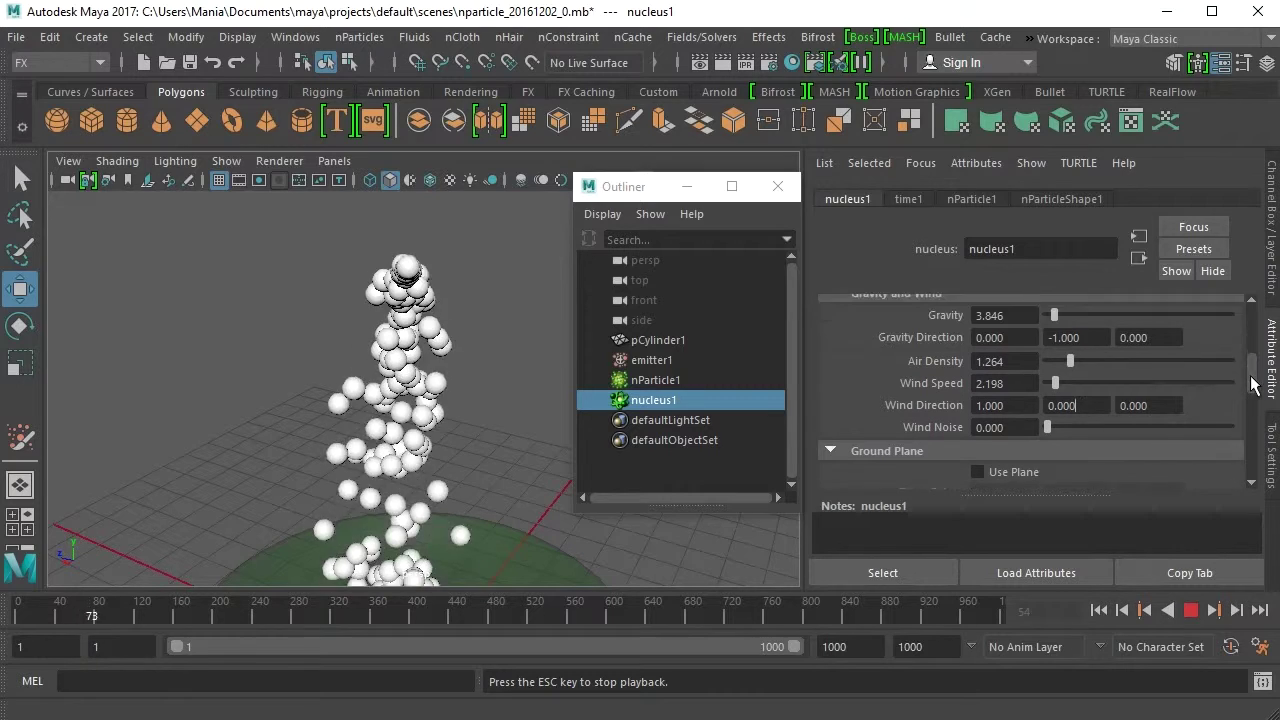
# Give nucleus1 a Wind Noise of 0.143 and enable the Use Plane ground plane.
pyautogui.scroll(-3, 1248, 385)
pyautogui.moveTo(1048, 368)
pyautogui.mouseDown()
pyautogui.moveTo(1151, 373)
pyautogui.moveTo(1072, 376)
pyautogui.mouseUp()
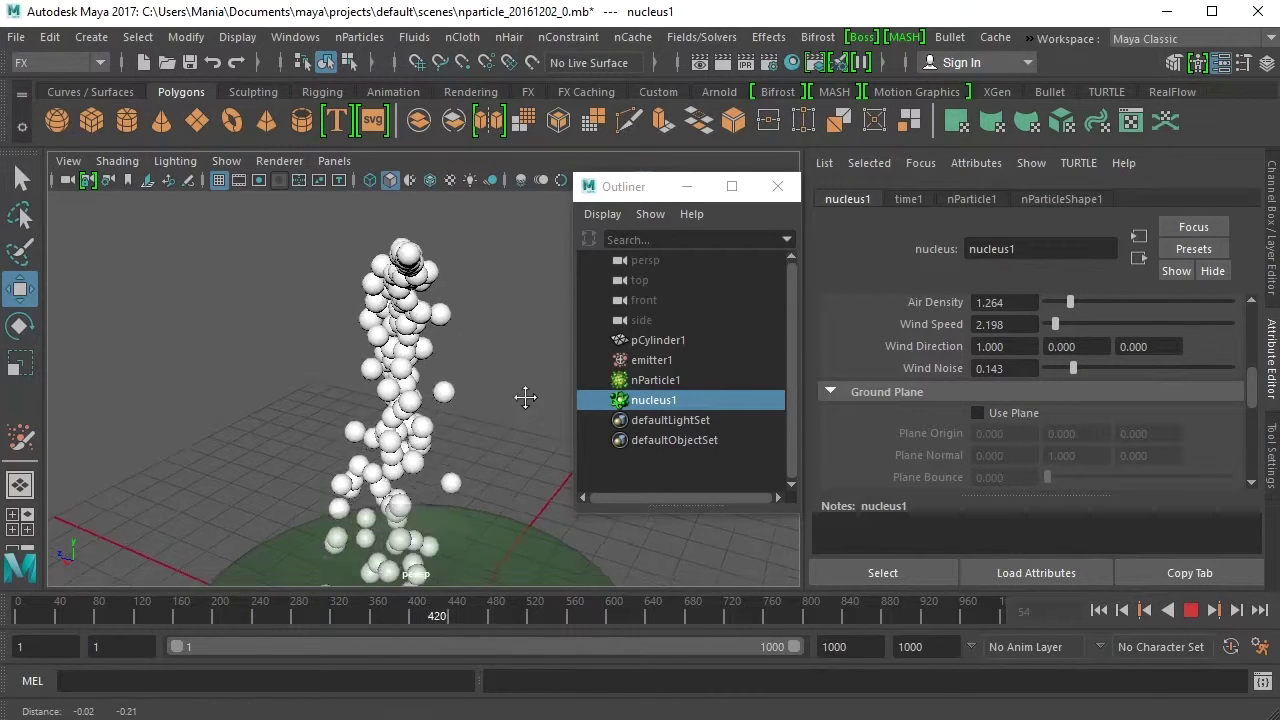
pyautogui.scroll(-4, 537, 365)
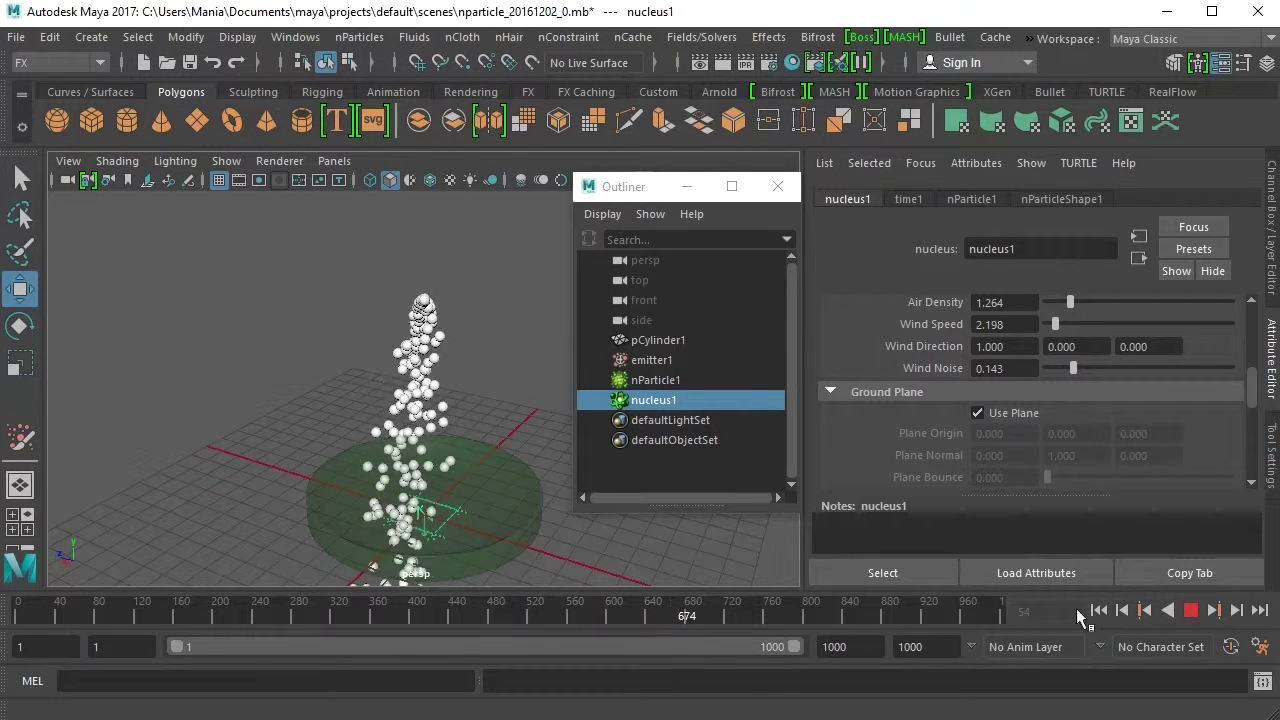
# Replay the simulation from frame one to watch spheres pile on the ground, then select nParticle1.
pyautogui.click(1190, 610)
pyautogui.click(1102, 611)
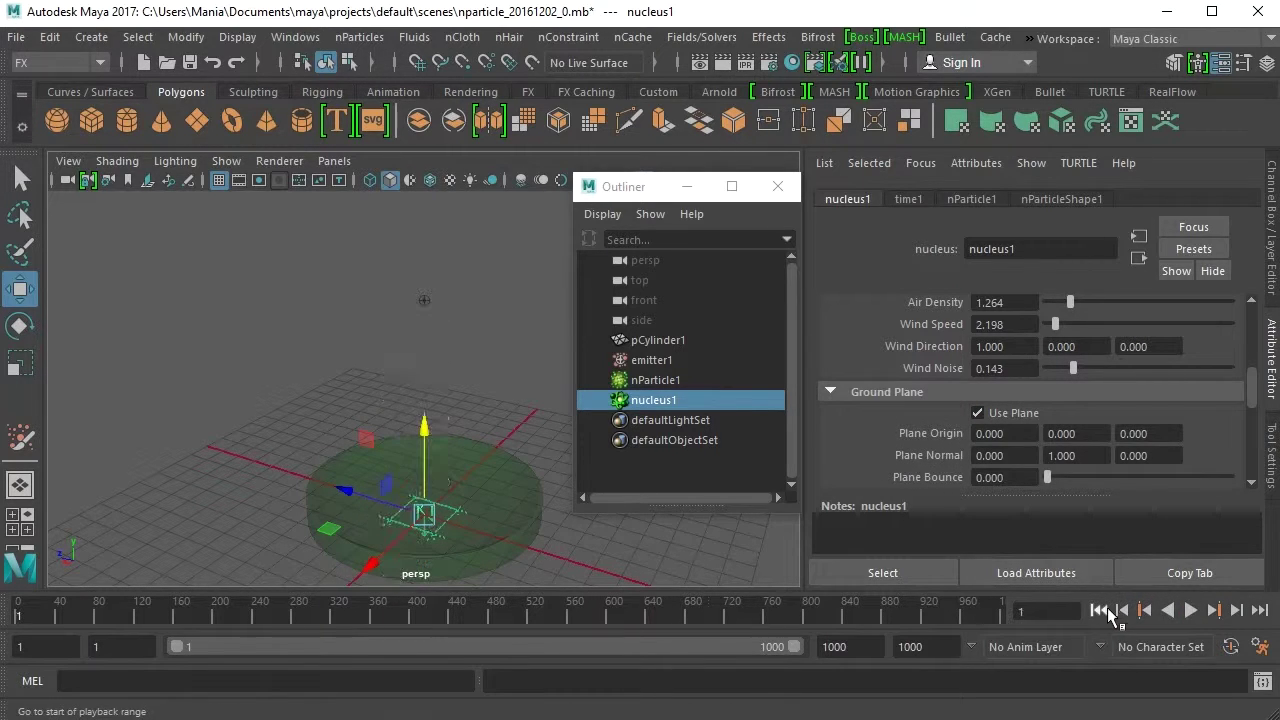
pyautogui.click(1190, 610)
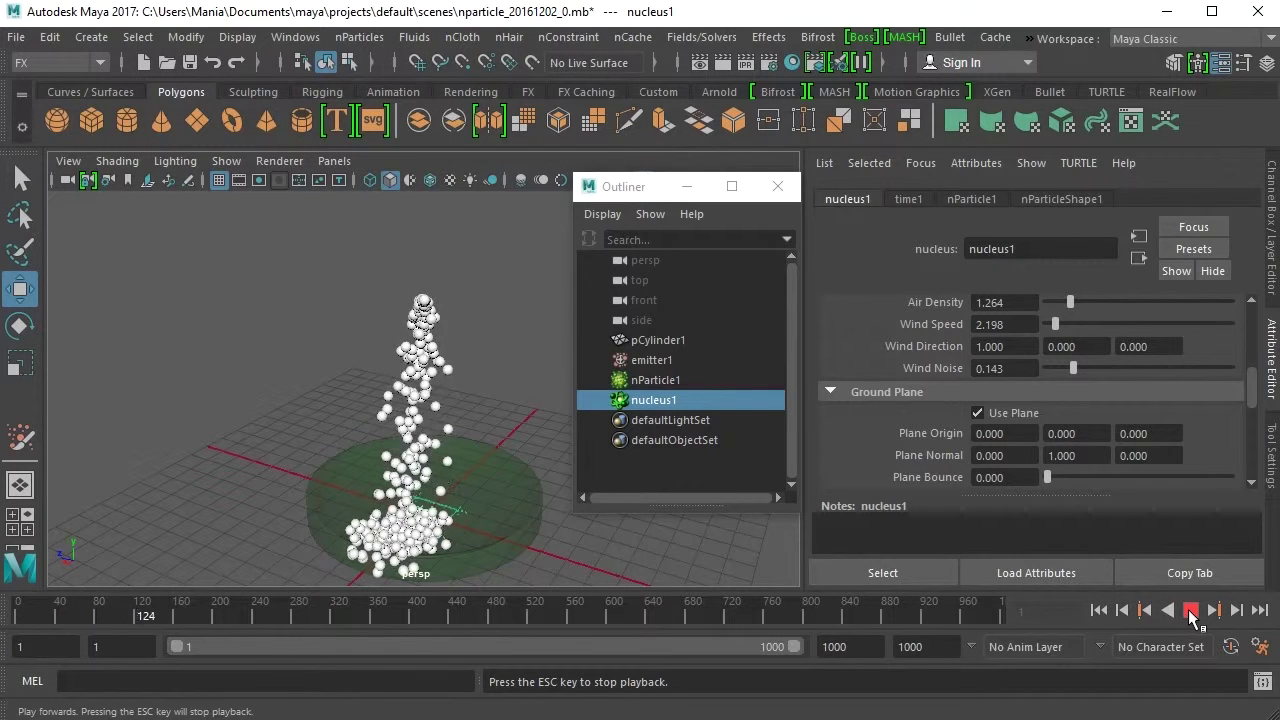
pyautogui.click(1190, 610)
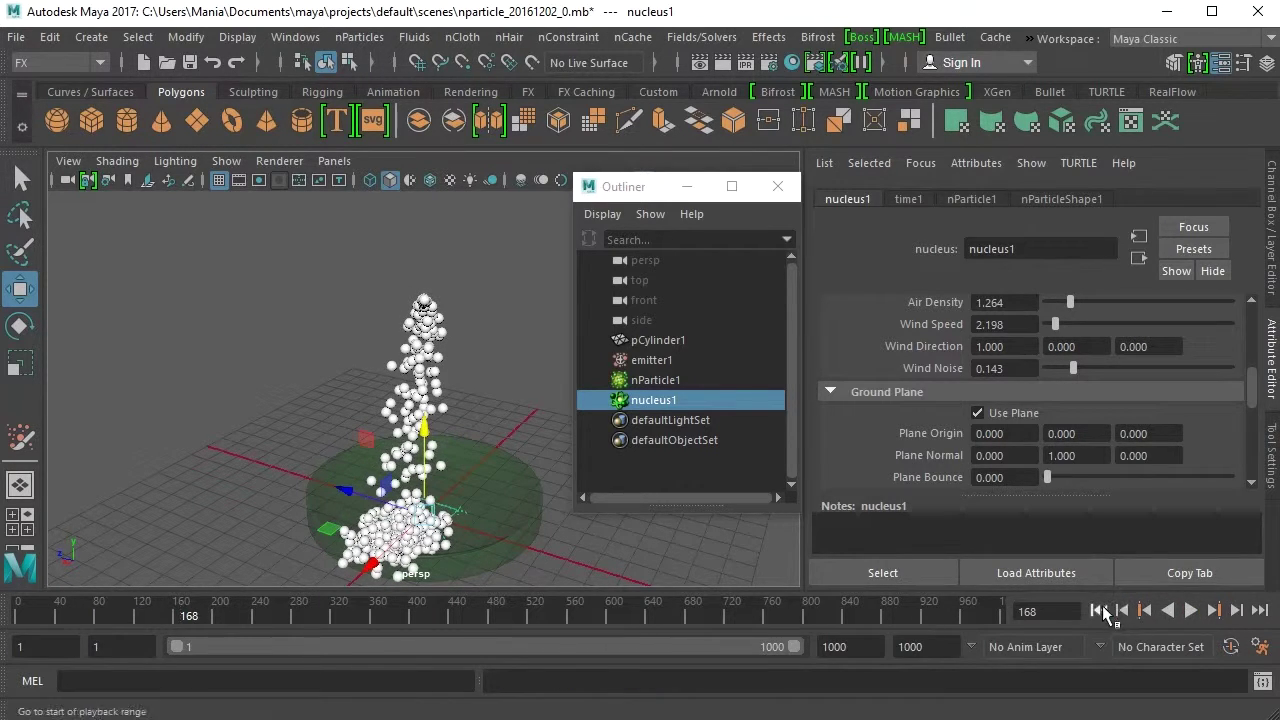
pyautogui.click(687, 388)
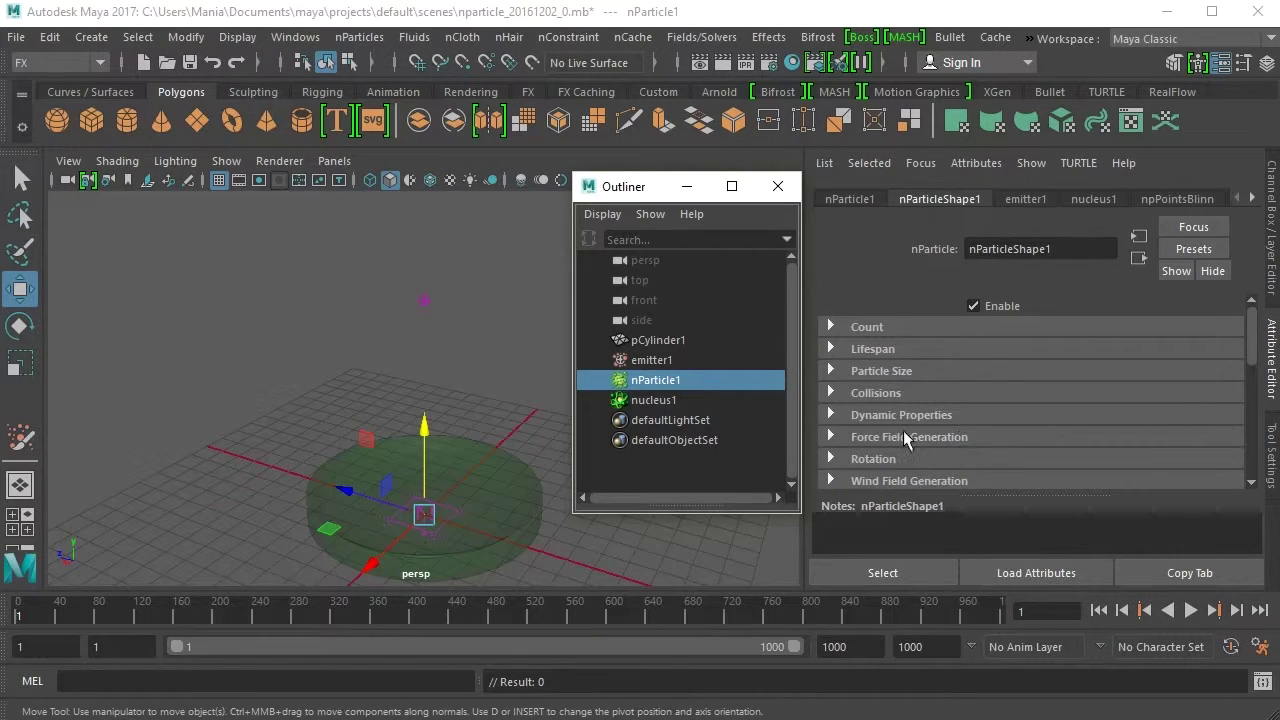
# Turn on Self Collide in nParticle1's Collisions settings and play back to test it.
pyautogui.click(831, 393)
pyautogui.scroll(-2, 920, 384)
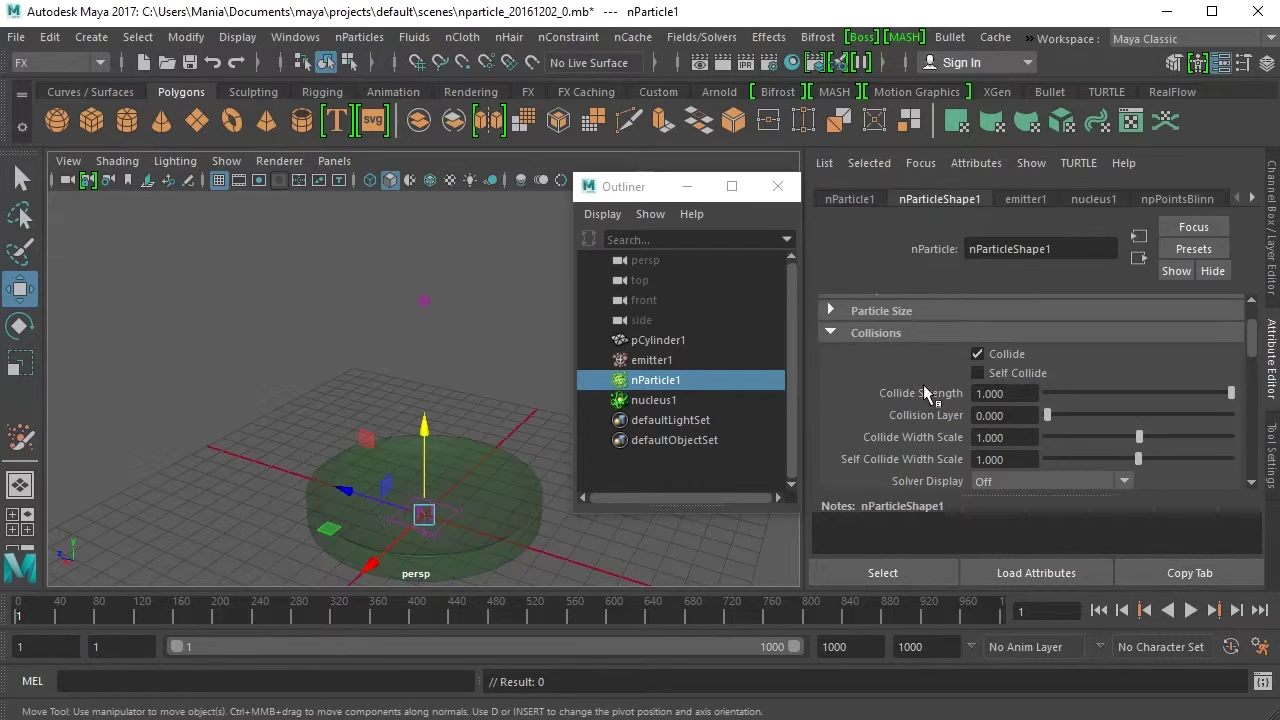
pyautogui.click(977, 374)
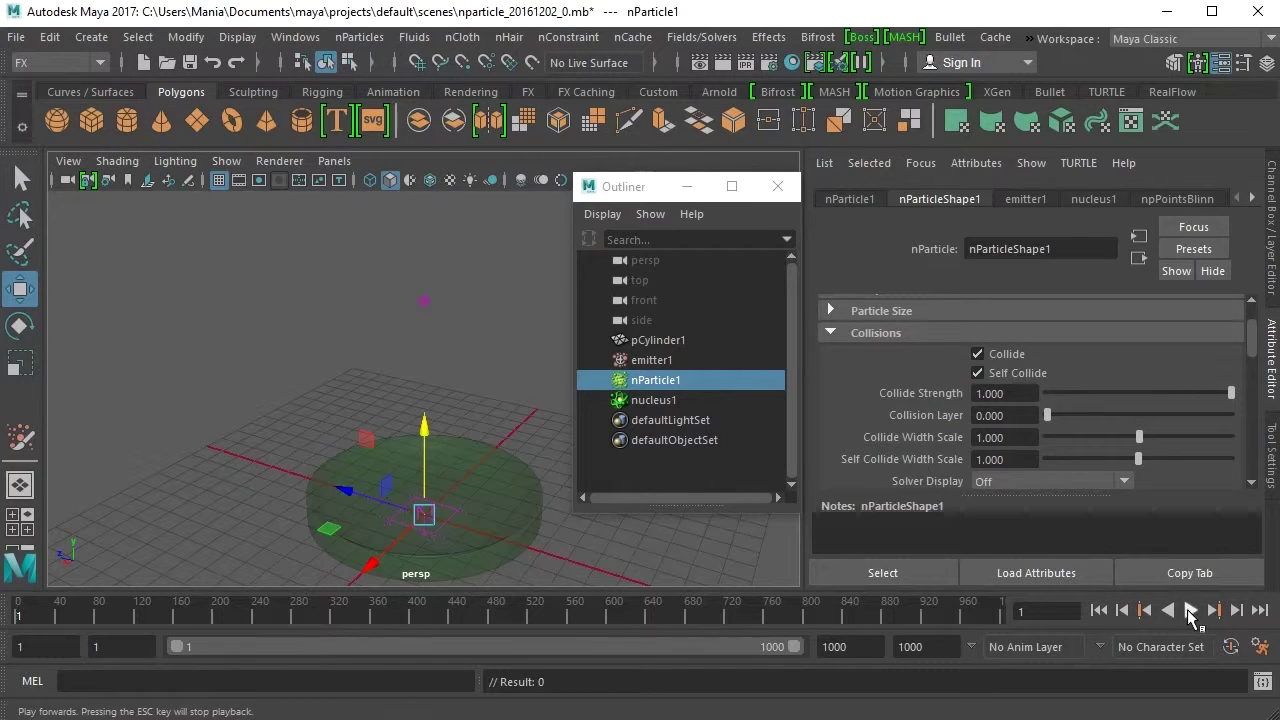
pyautogui.click(1190, 610)
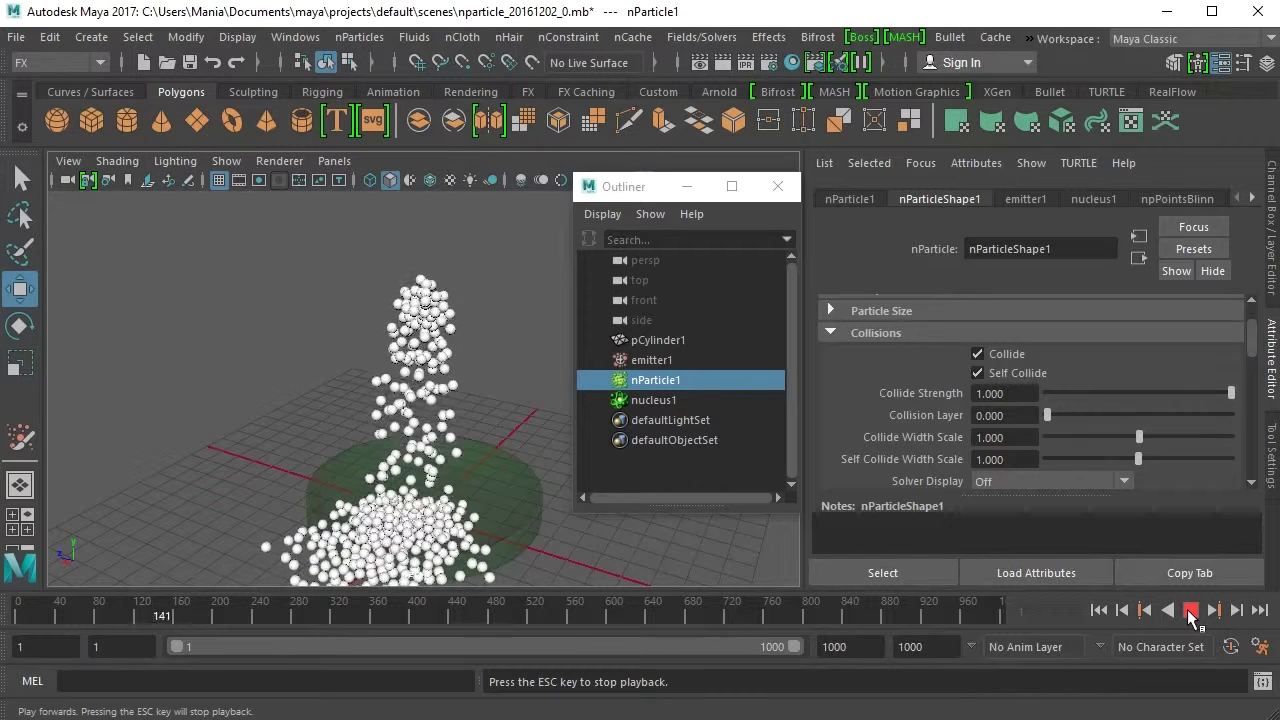
pyautogui.click(1190, 610)
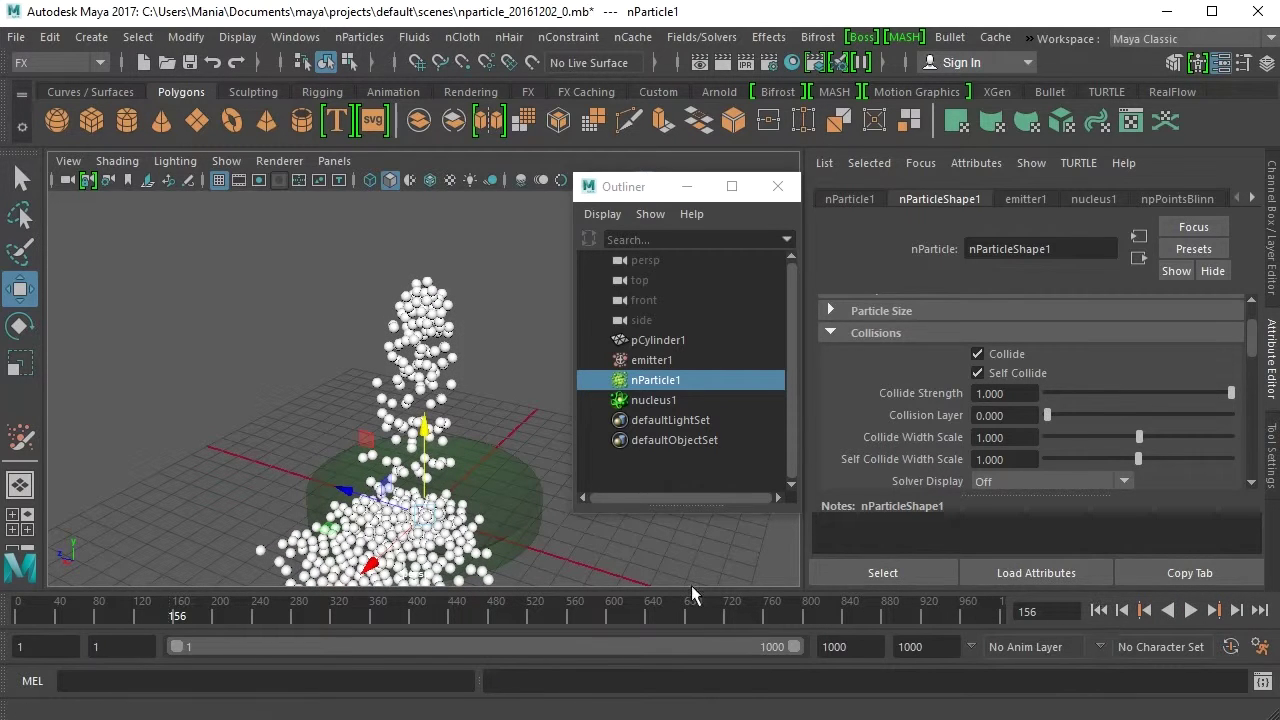
pyautogui.click(516, 528)
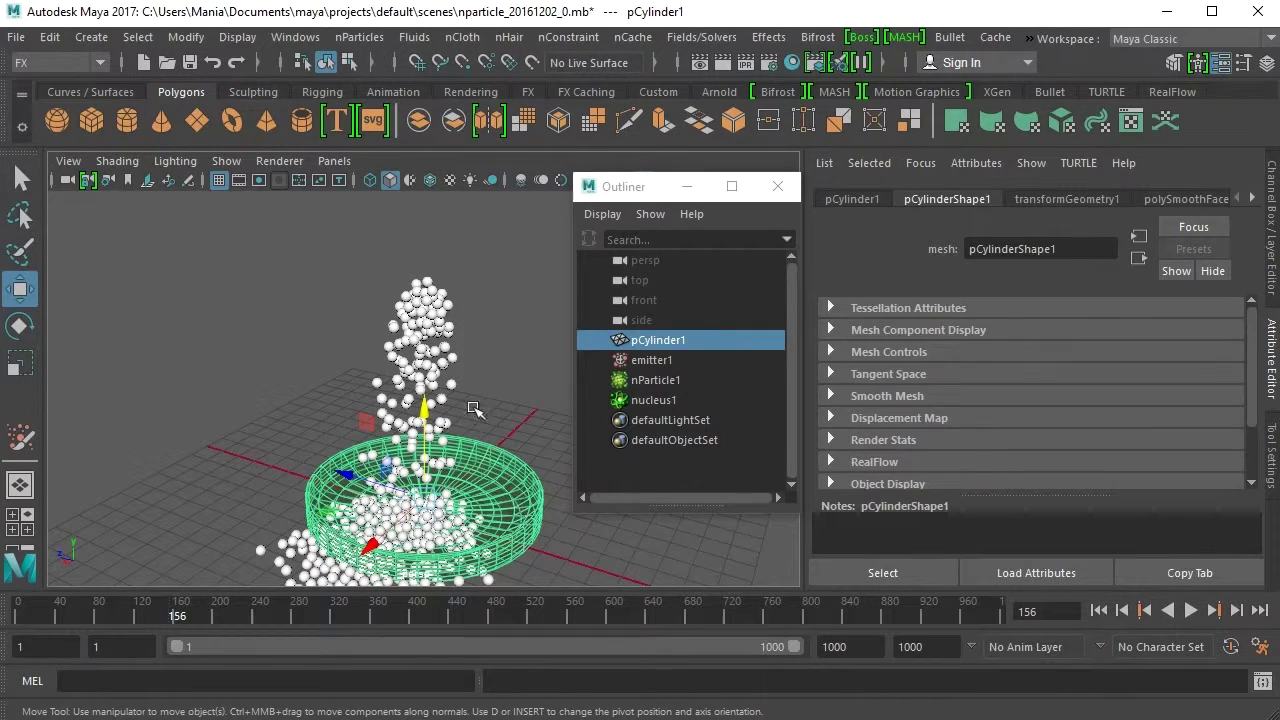
# Make pCylinder1 an nCloth passive collider and replay the simulation from the first frame.
pyautogui.click(462, 37)
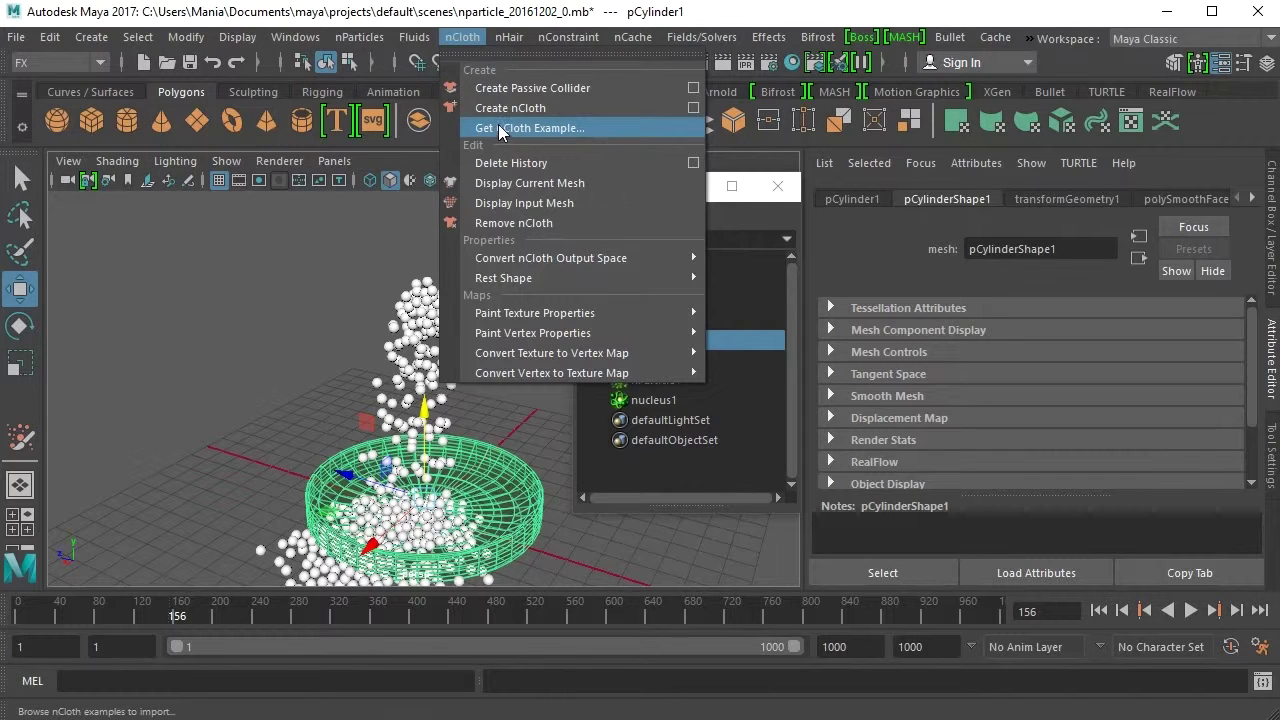
pyautogui.click(594, 89)
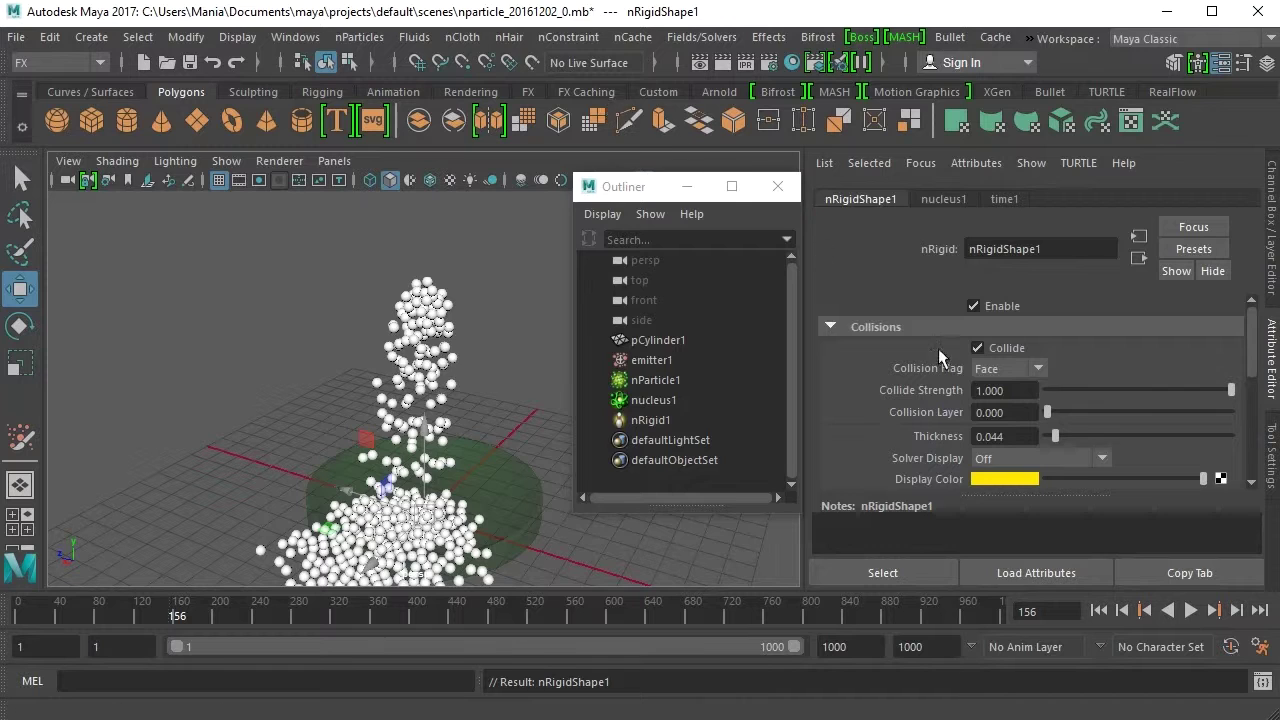
pyautogui.click(1100, 612)
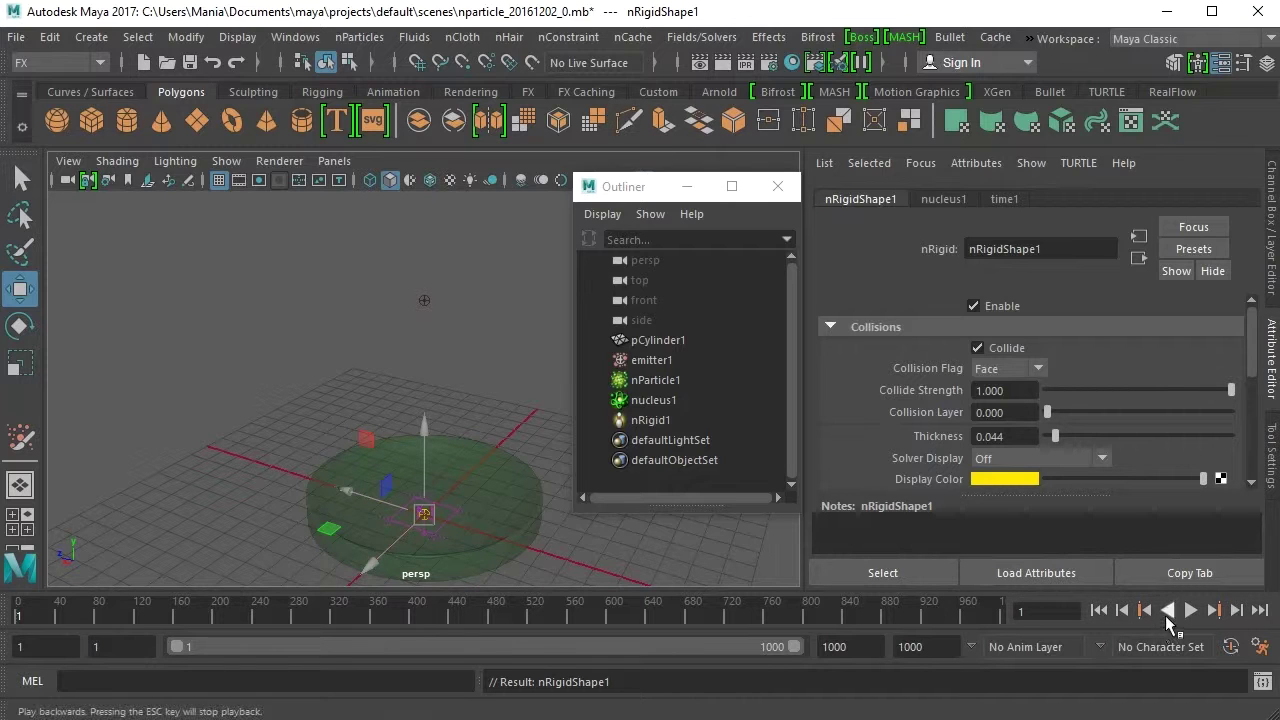
pyautogui.click(1187, 610)
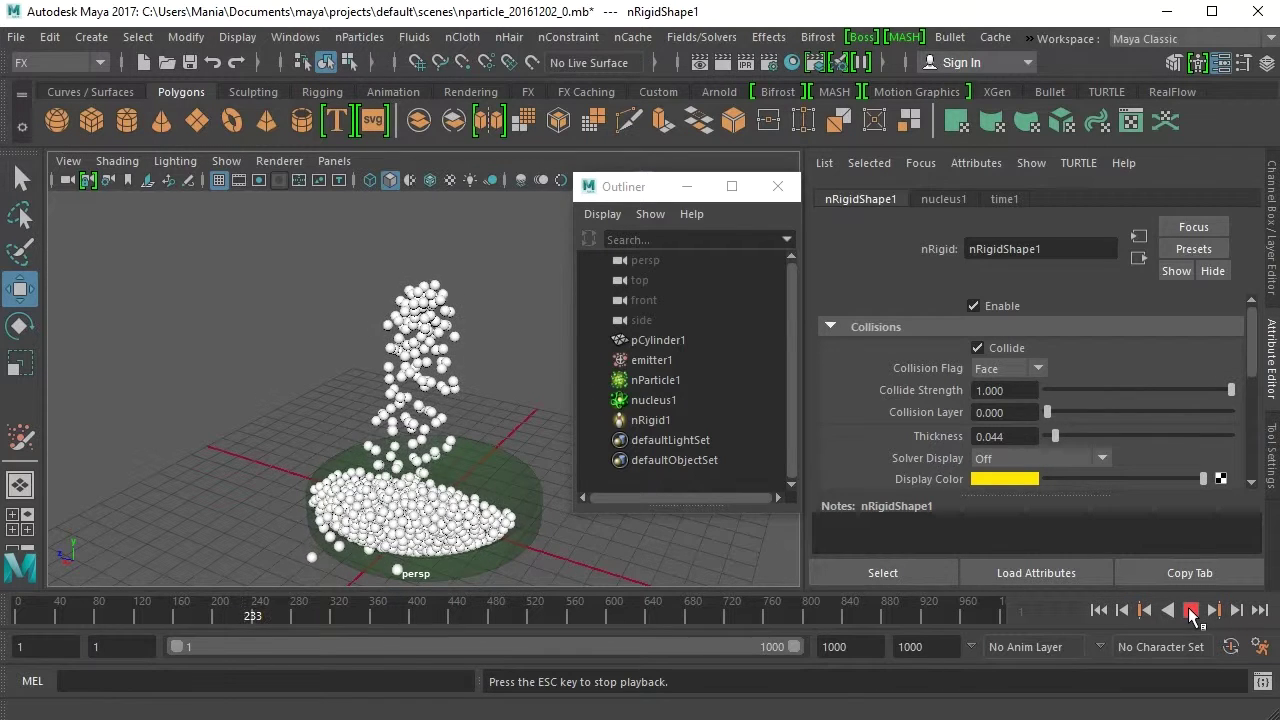
pyautogui.click(1190, 611)
pyautogui.click(1098, 610)
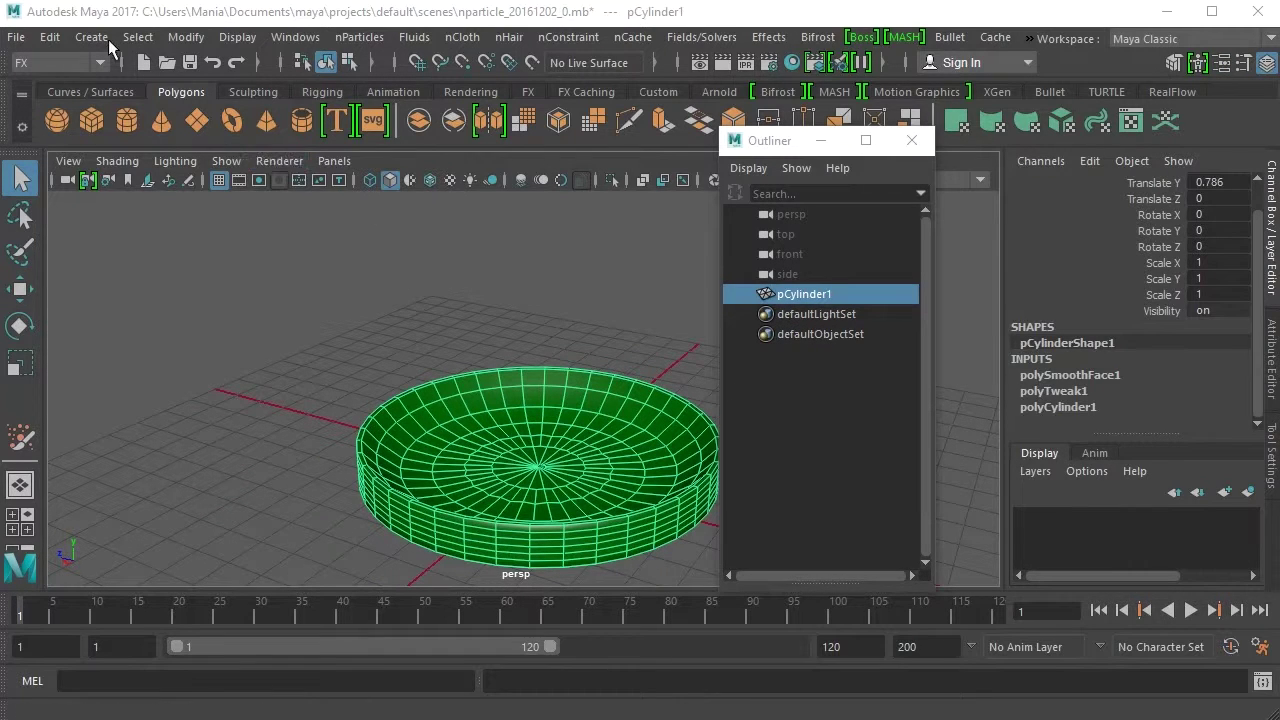
# Freeze the cylinder's transformations and check its zeroed translate values in the Channel Box.
pyautogui.click(186, 37)
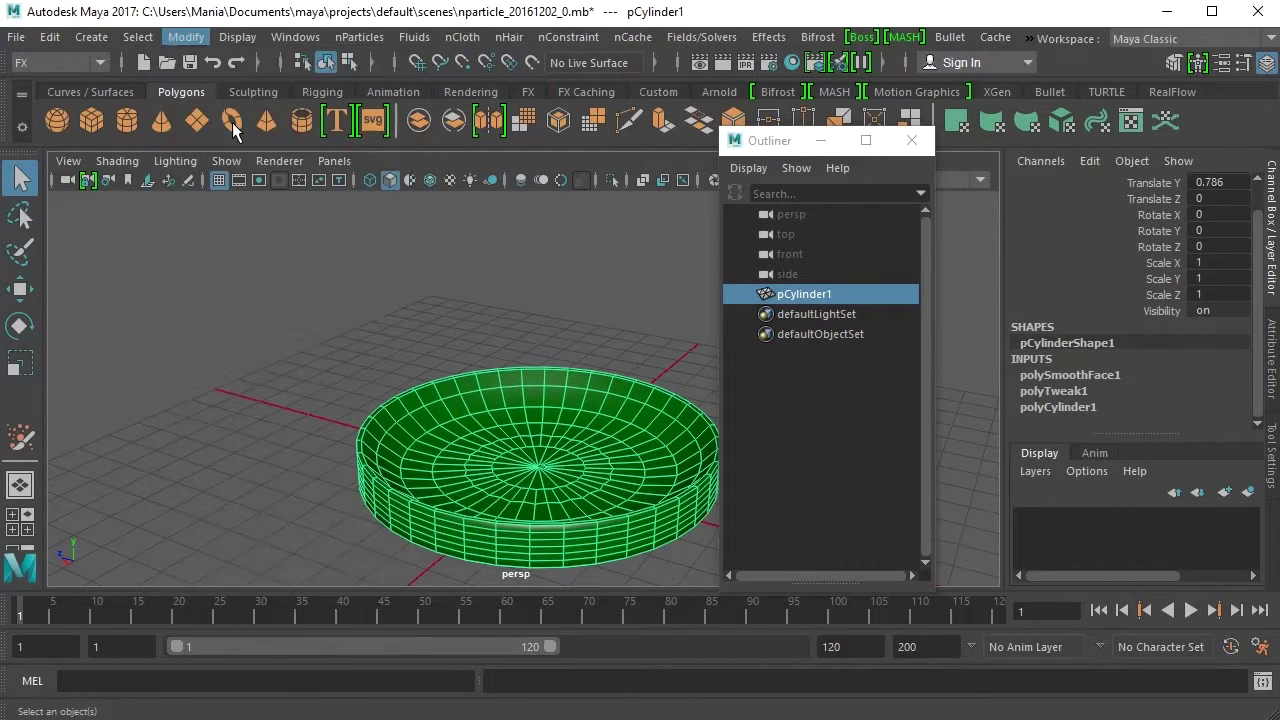
pyautogui.click(236, 128)
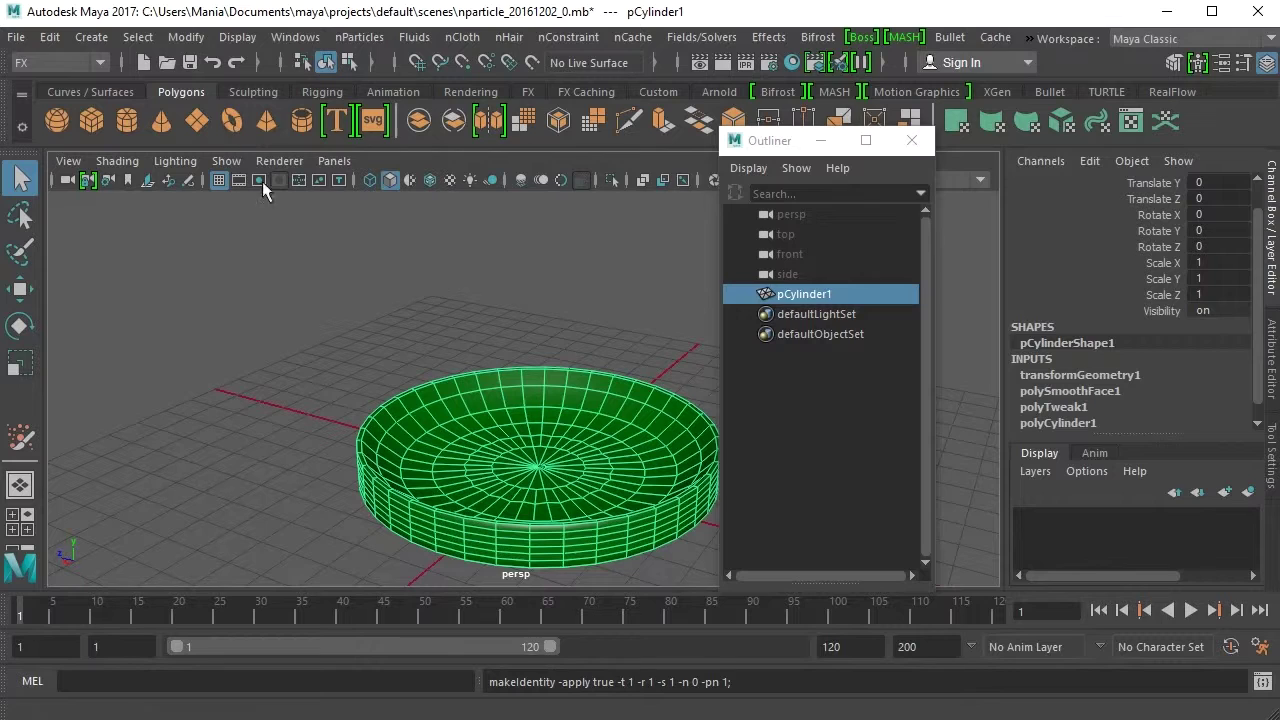
pyautogui.click(1202, 183)
pyautogui.press('Tab')
pyautogui.press('Tab')
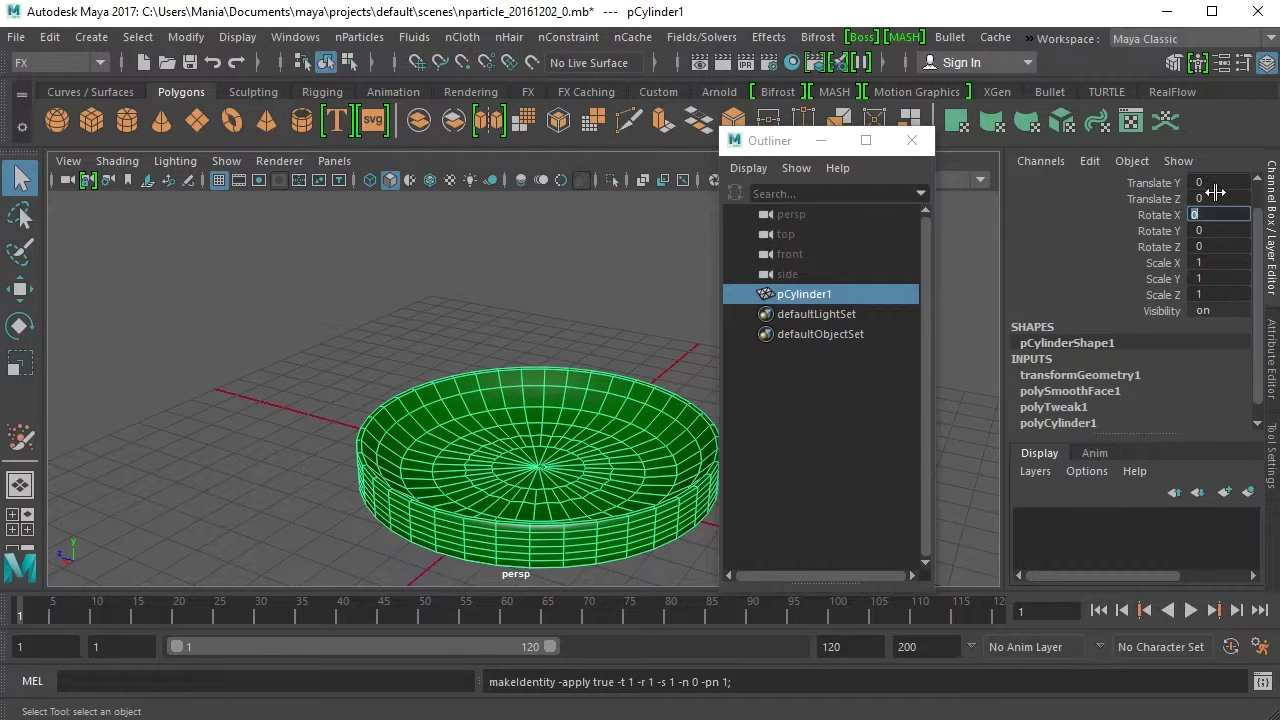
pyautogui.click(1217, 186)
# Move the Outliner aside, check the red sphere, and return to the Select tool.
pyautogui.click(508, 301)
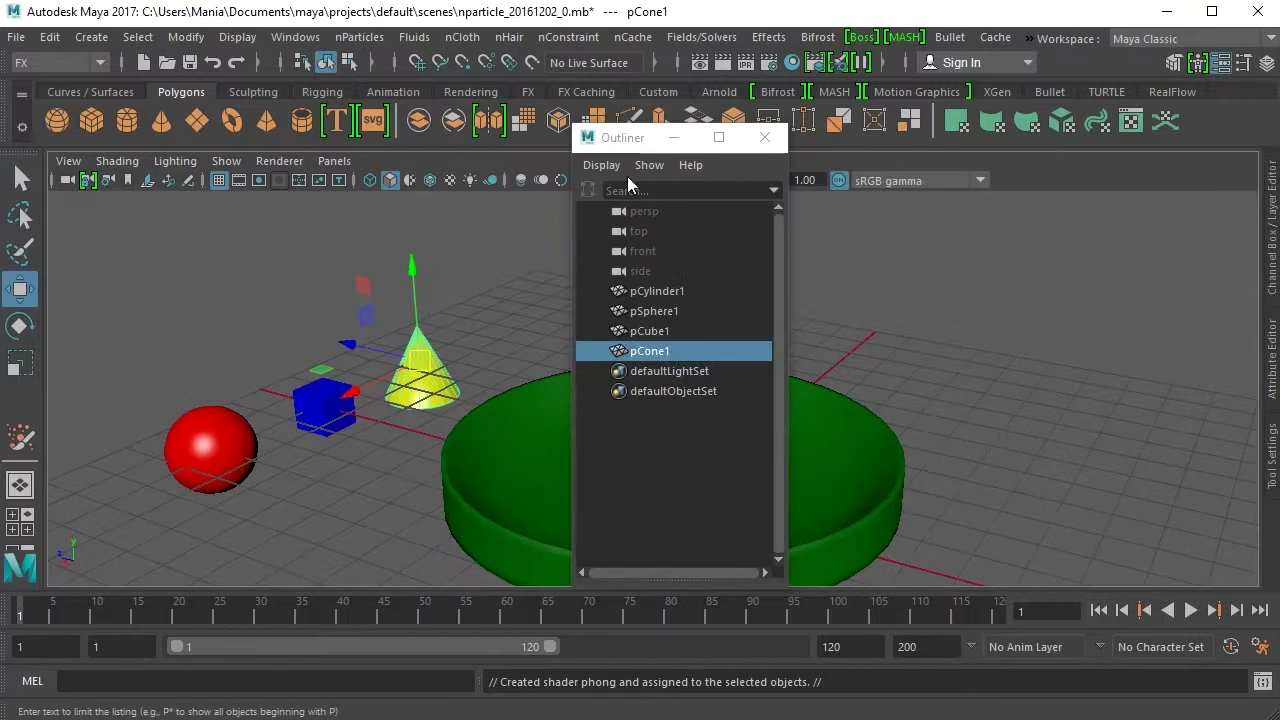
pyautogui.moveTo(630, 134); pyautogui.dragTo(1036, 133)
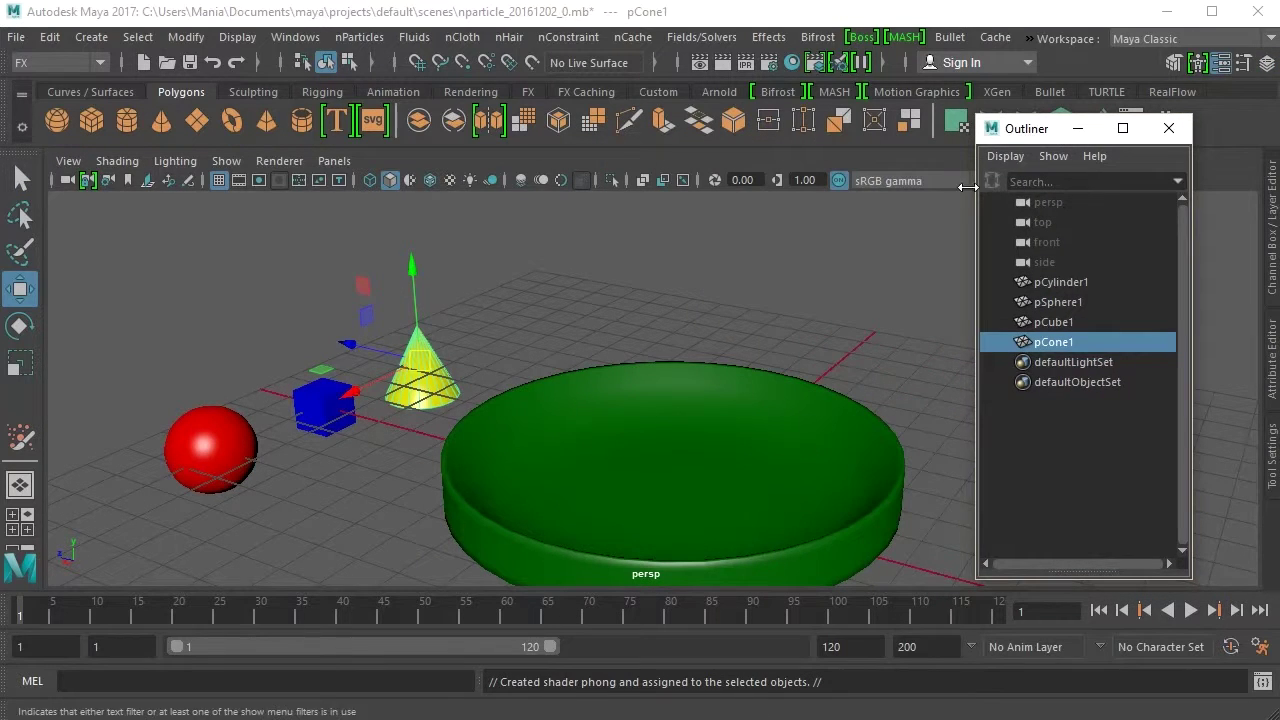
pyautogui.scroll(2, 790, 313)
pyautogui.scroll(-3, 790, 313)
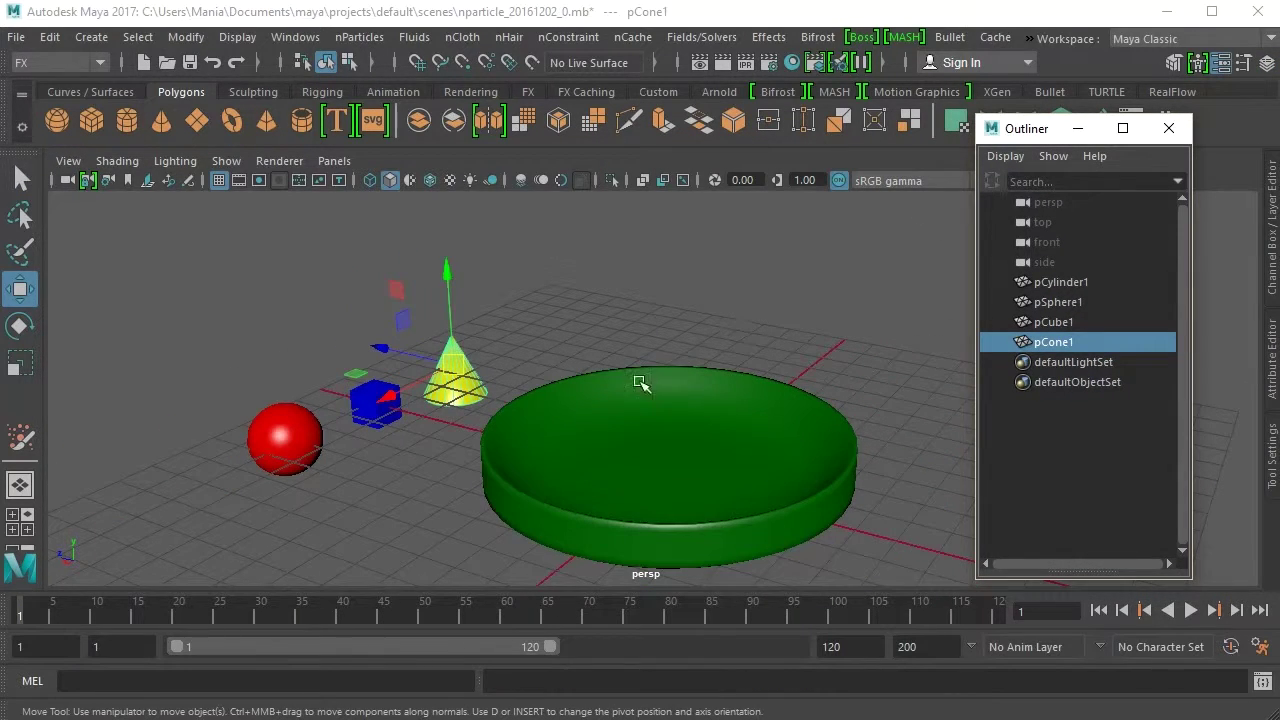
pyautogui.click(291, 474)
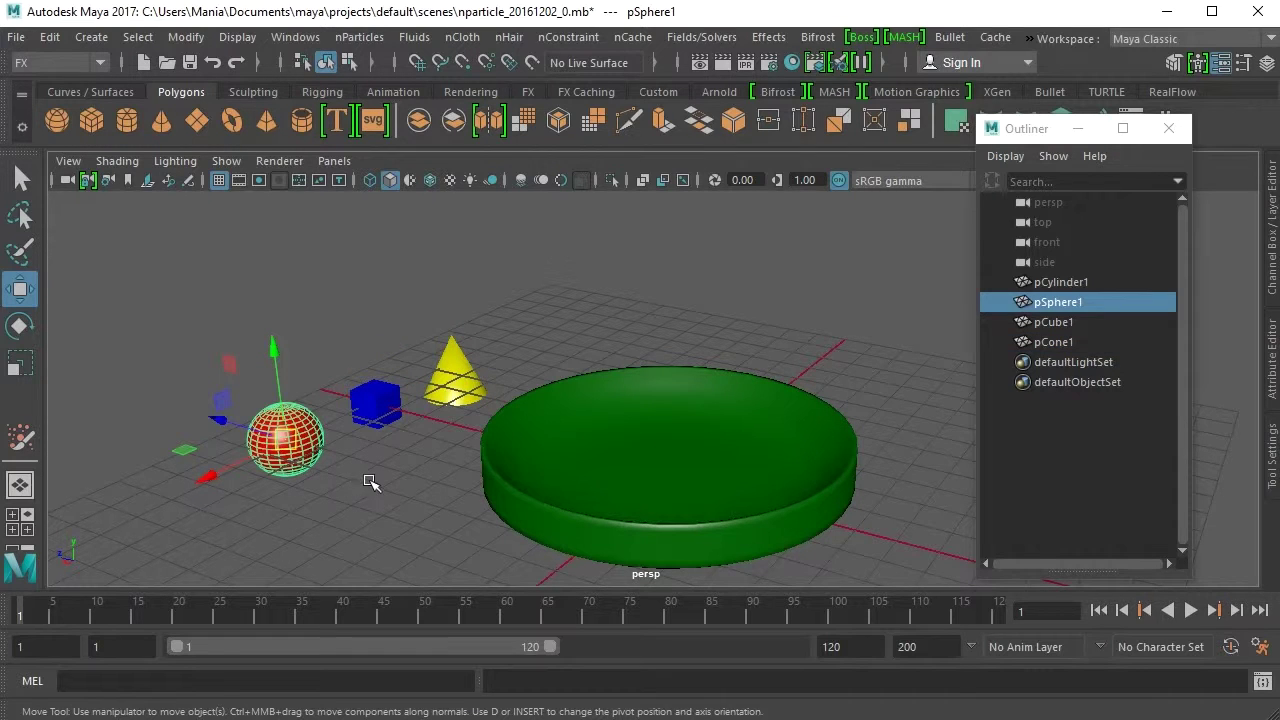
pyautogui.click(396, 305)
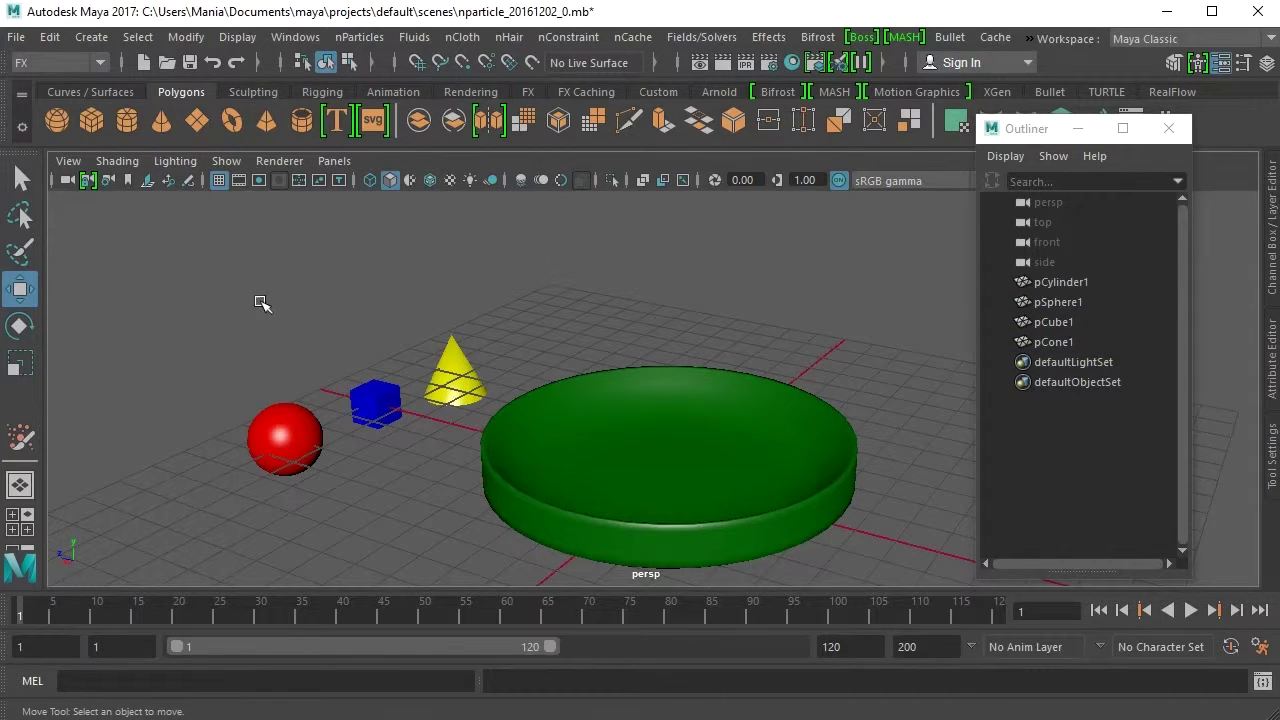
pyautogui.click(21, 180)
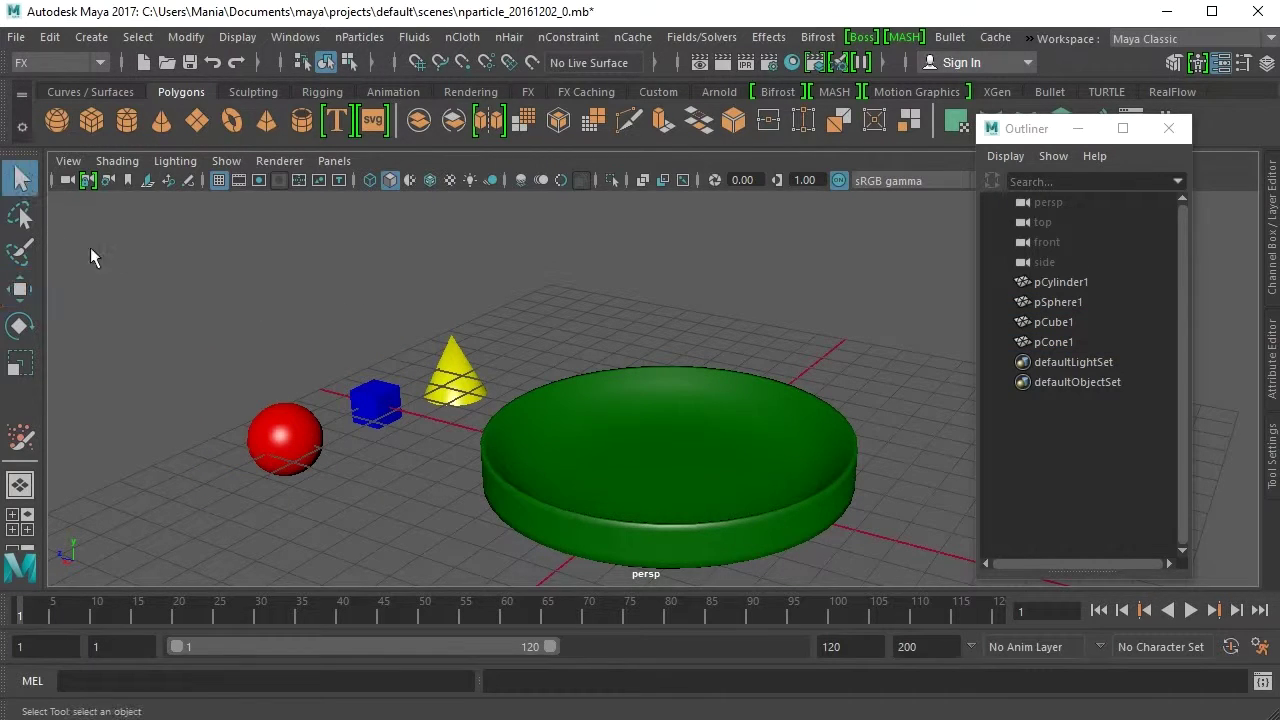
# Create an nParticle emitter from the Create Emitter options.
pyautogui.click(360, 37)
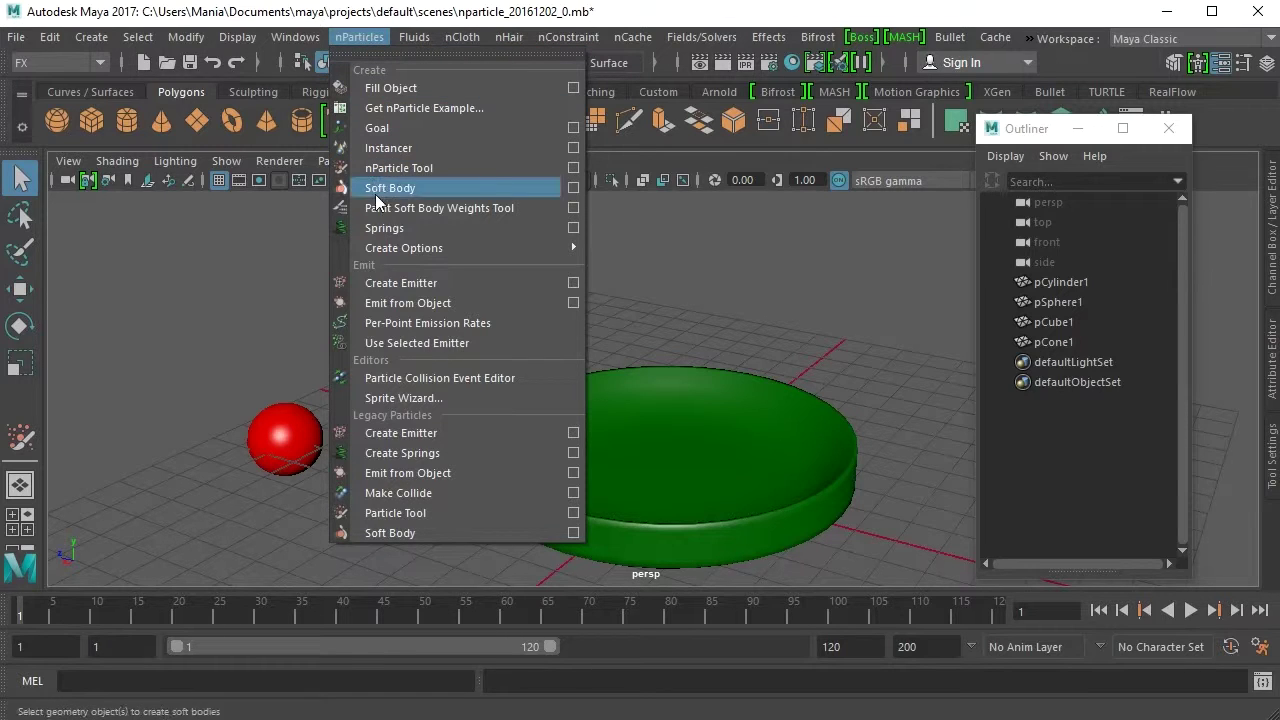
pyautogui.moveTo(385, 288)
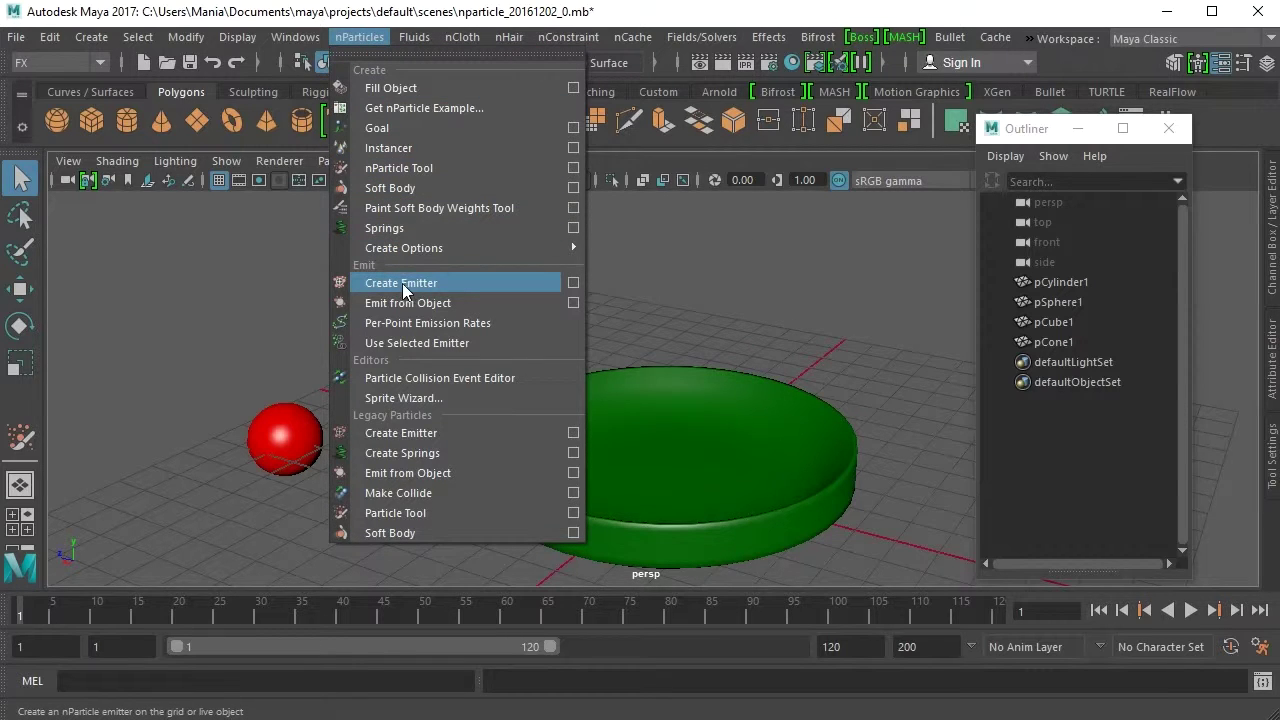
pyautogui.click(573, 284)
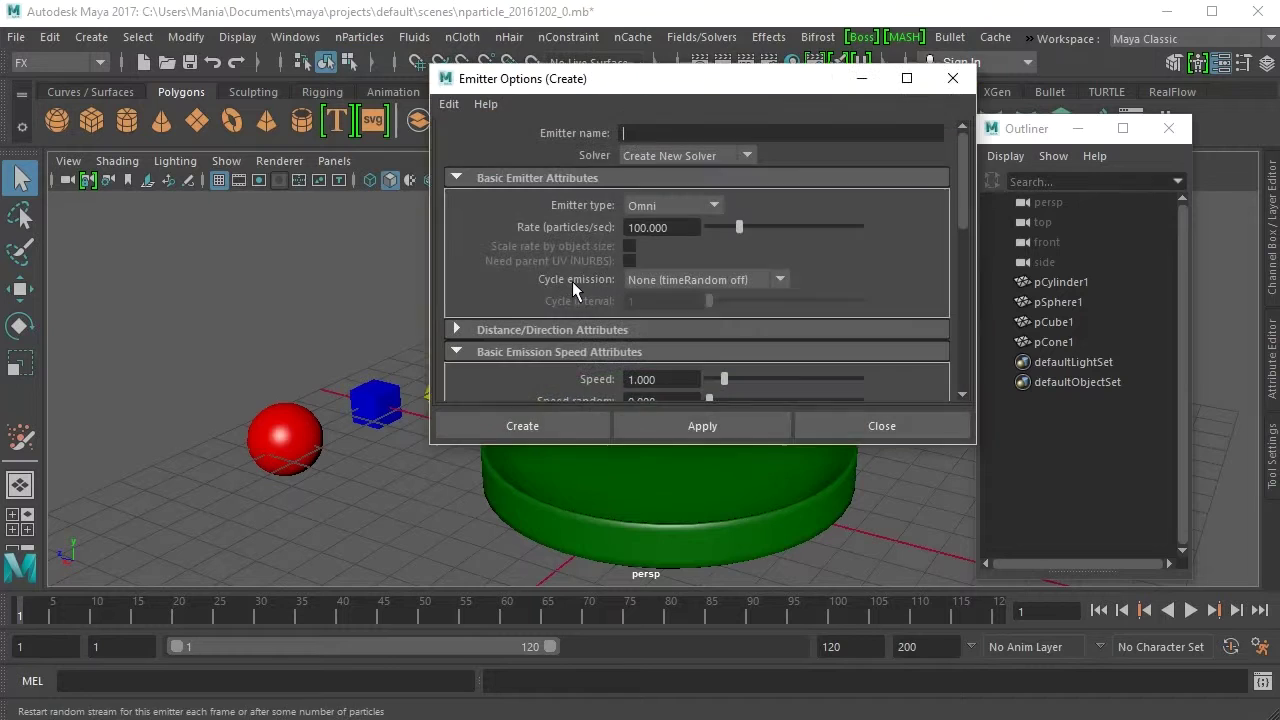
pyautogui.moveTo(623, 83); pyautogui.dragTo(815, 100)
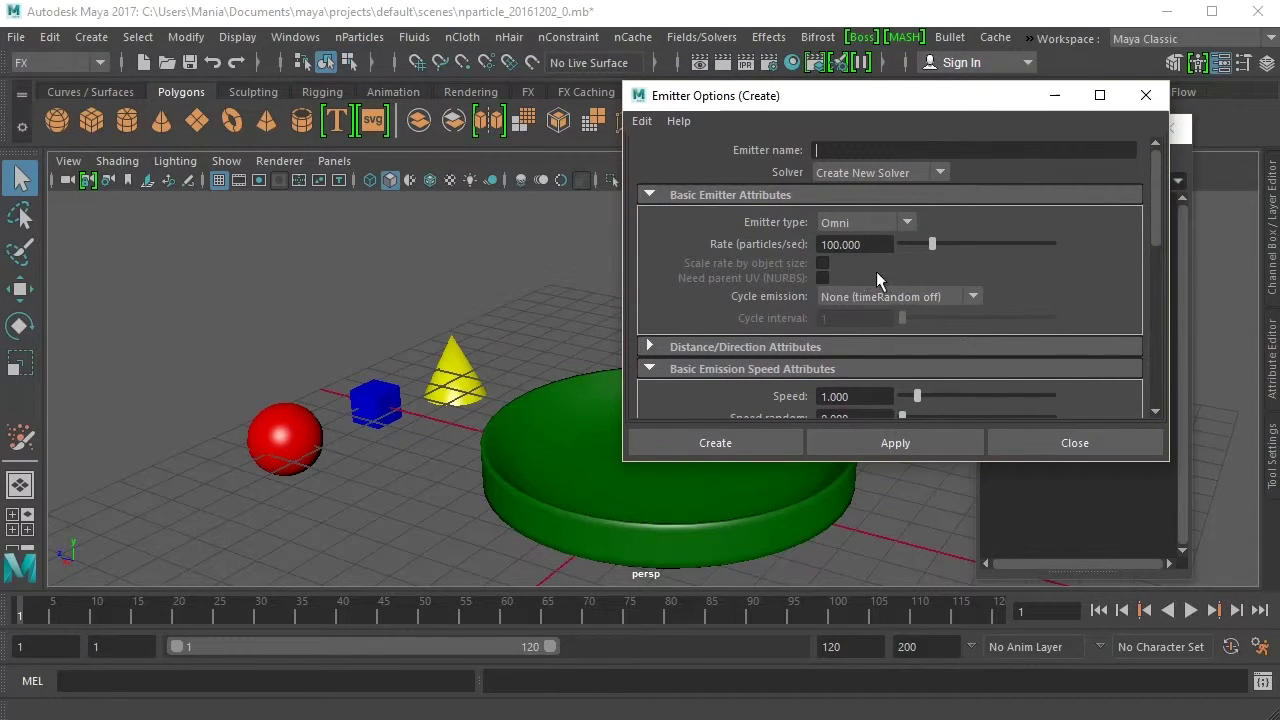
pyautogui.click(765, 440)
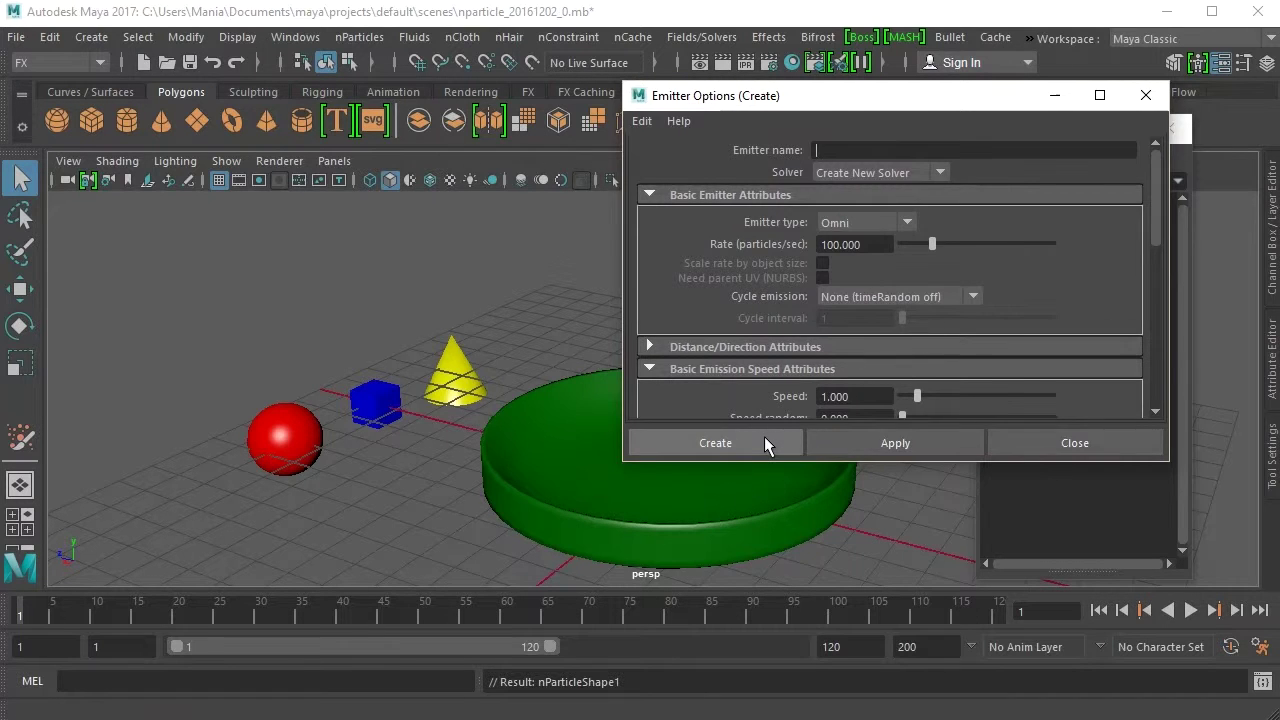
# Raise the emitter high above the dish on Y and preview the falling particles.
pyautogui.click(21, 290)
pyautogui.moveTo(668, 428); pyautogui.dragTo(668, 177)
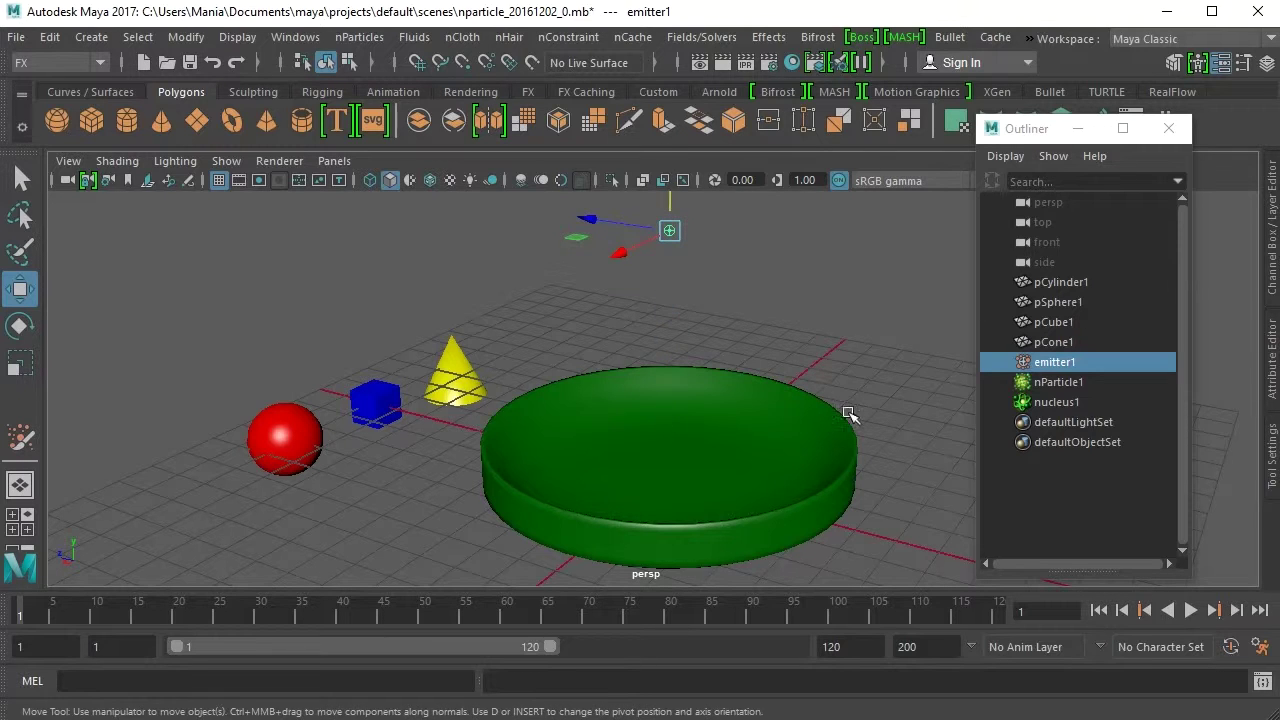
pyautogui.click(1190, 610)
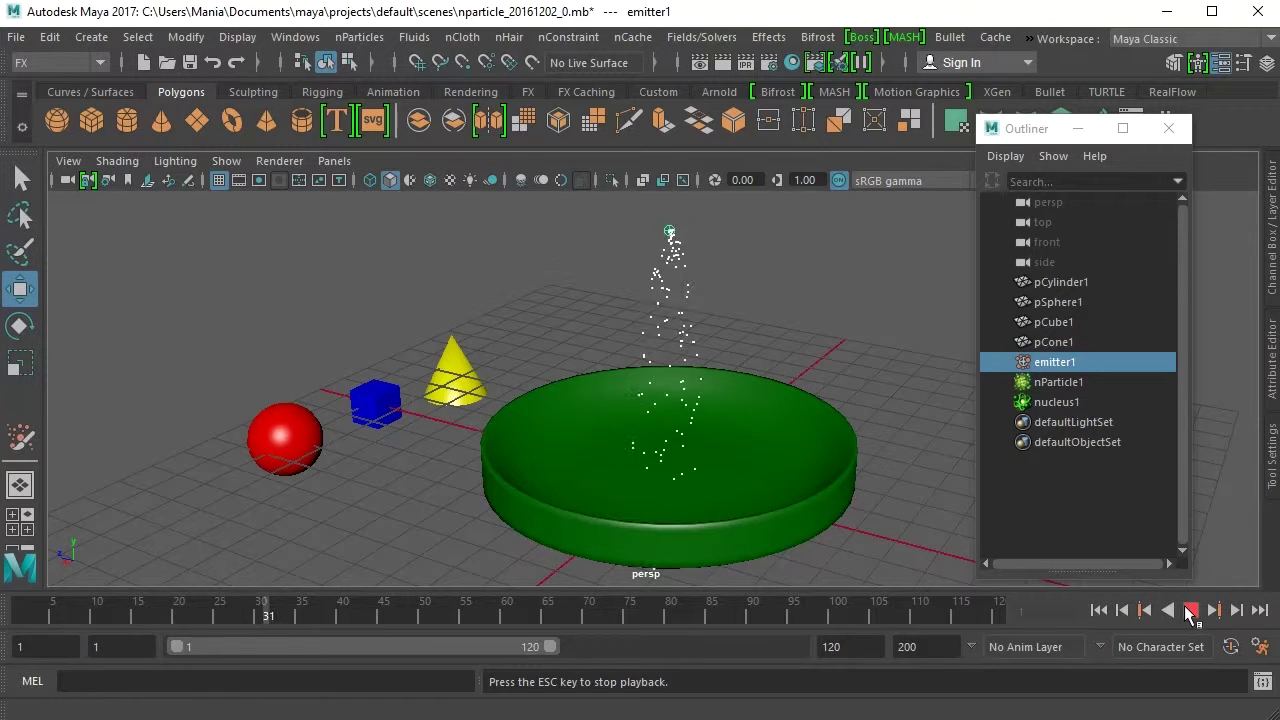
pyautogui.click(1189, 611)
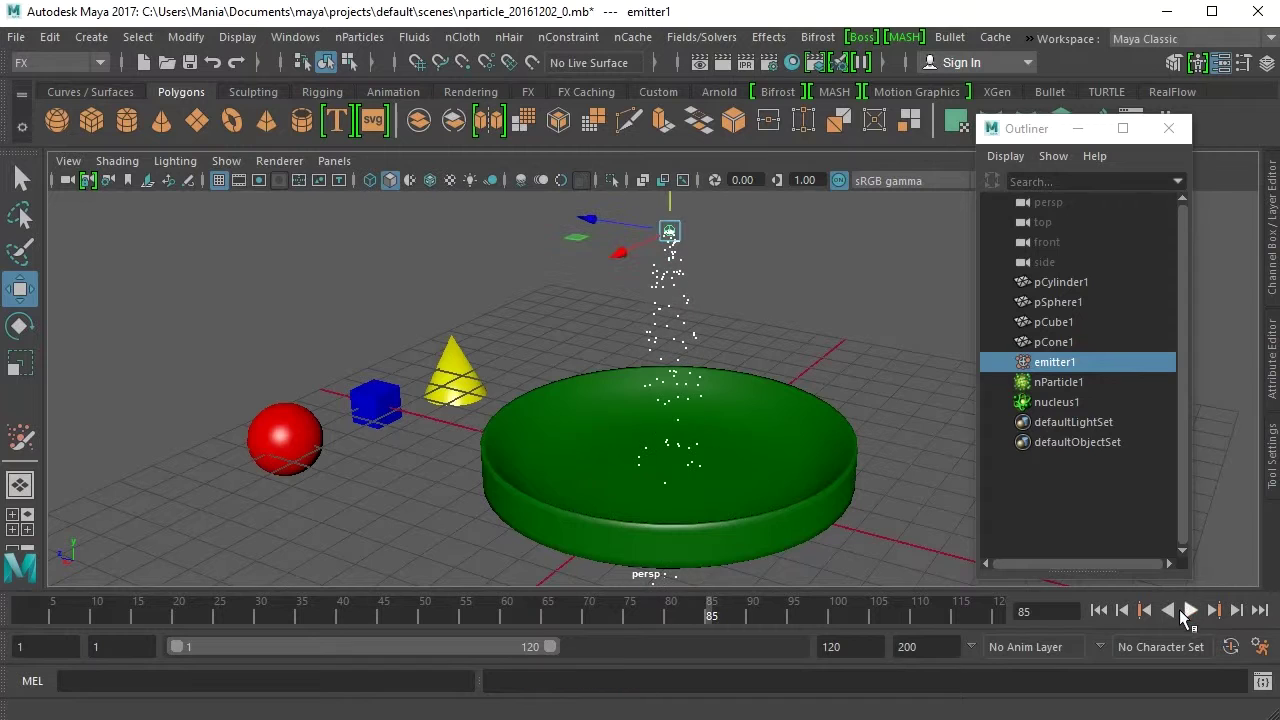
pyautogui.click(1098, 610)
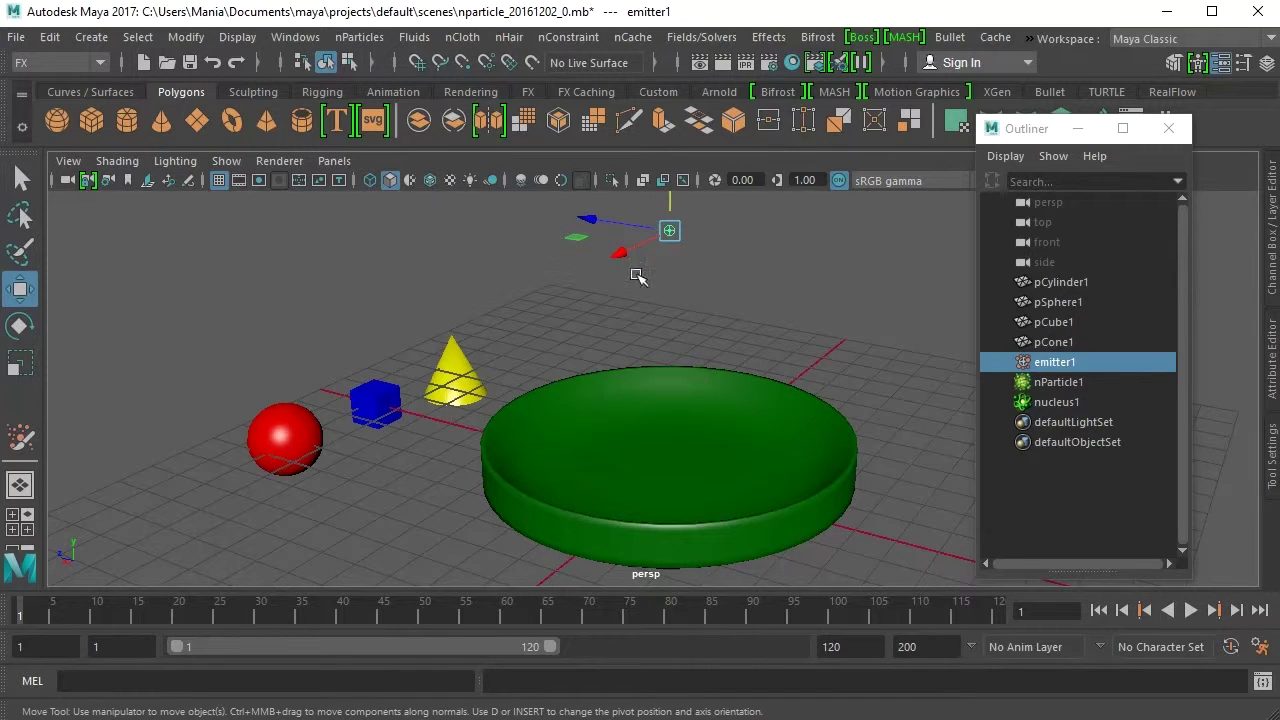
pyautogui.click(543, 428)
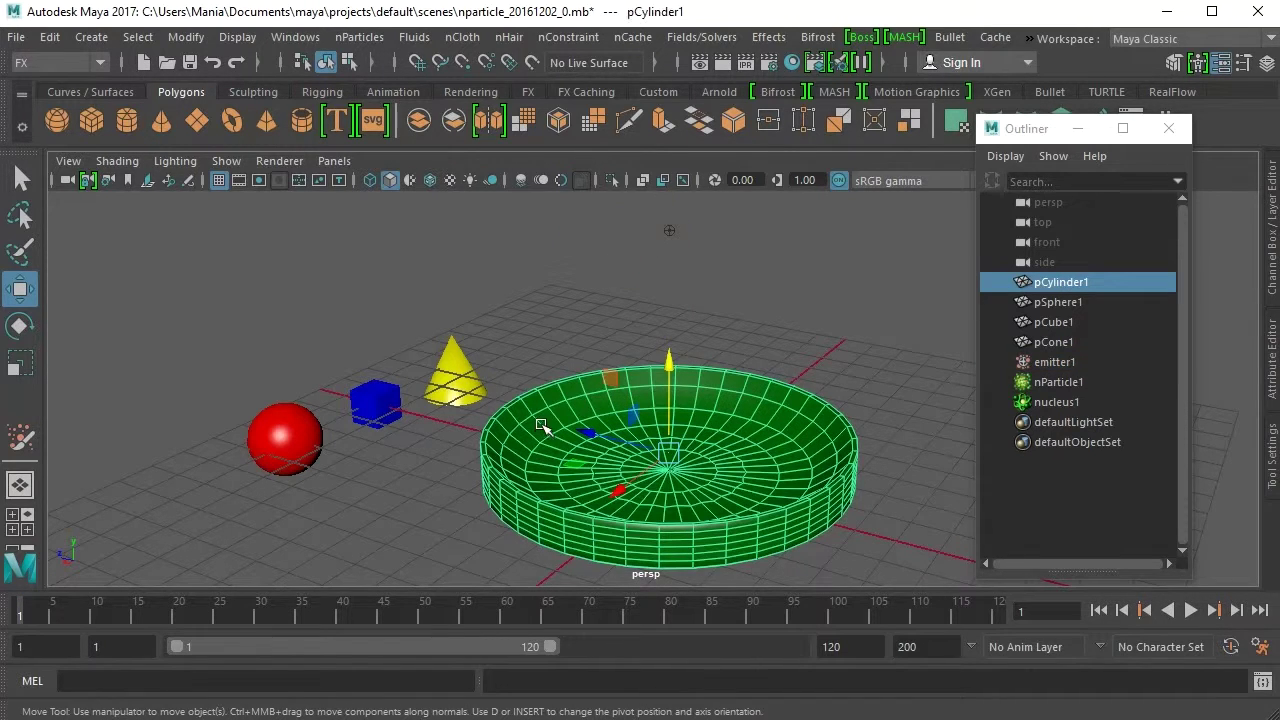
pyautogui.click(464, 37)
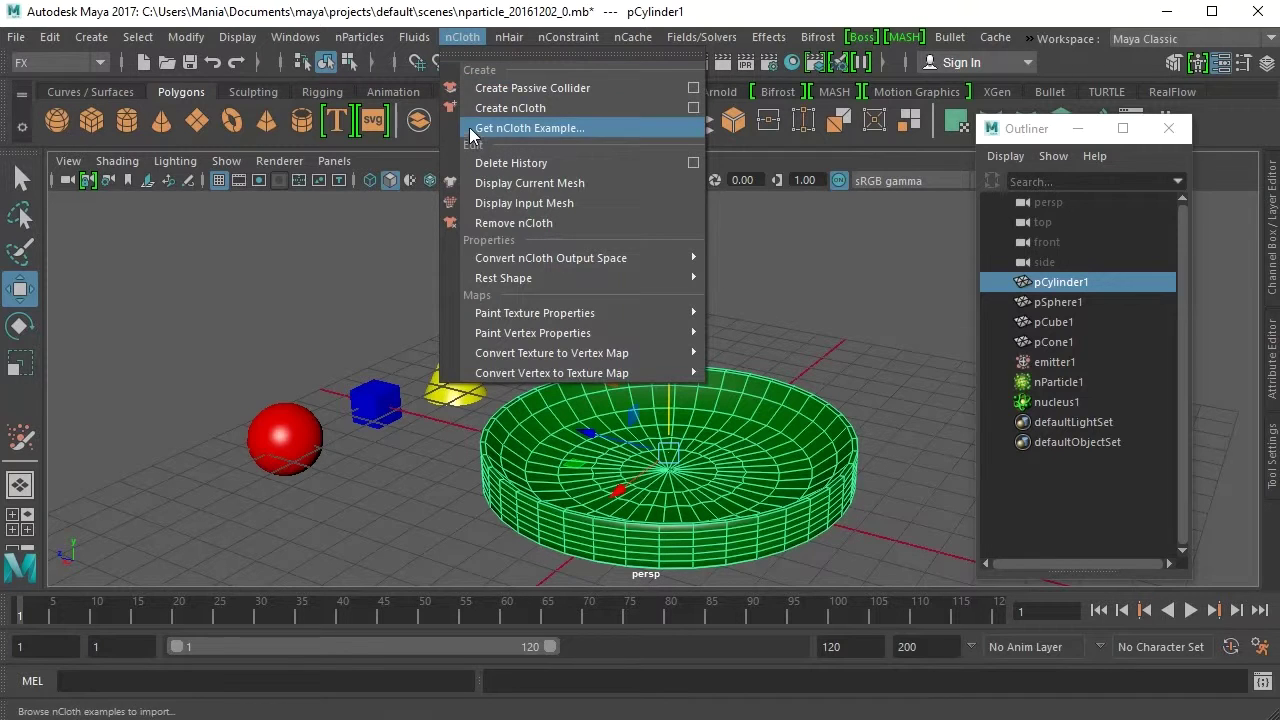
# Make the green dish a passive collider and play back to see particles collect inside.
pyautogui.click(609, 89)
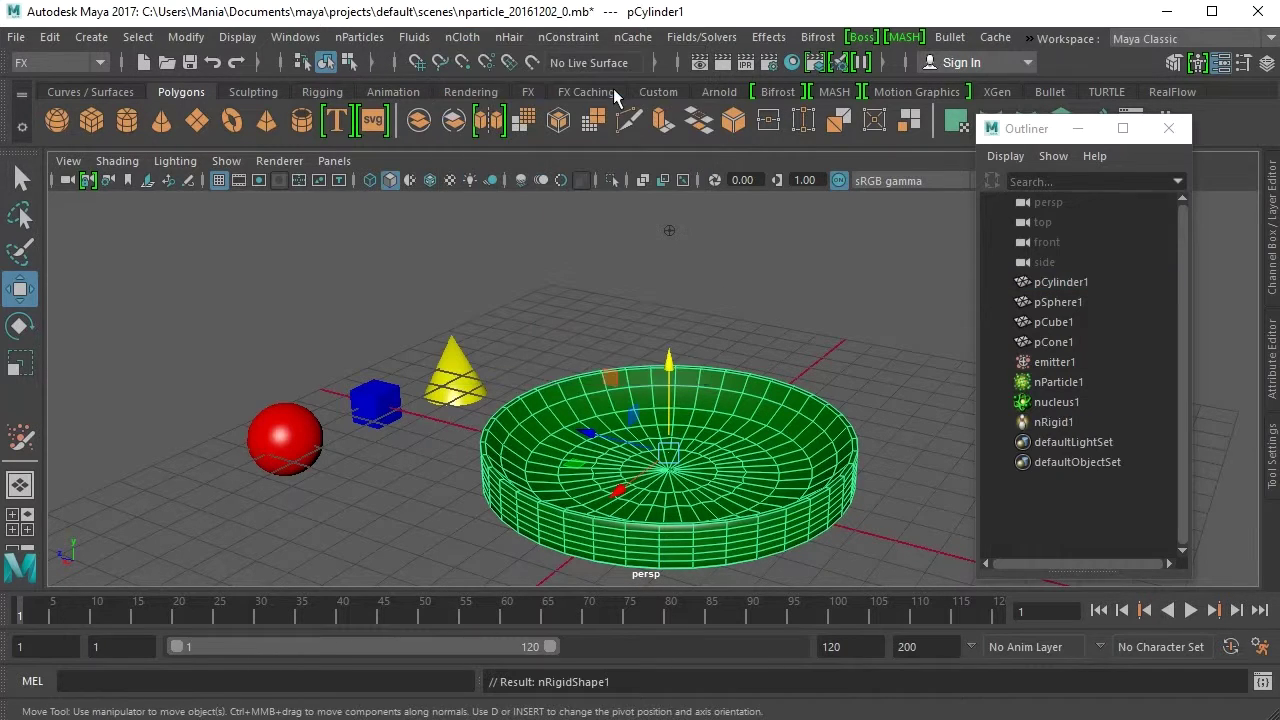
pyautogui.click(1190, 610)
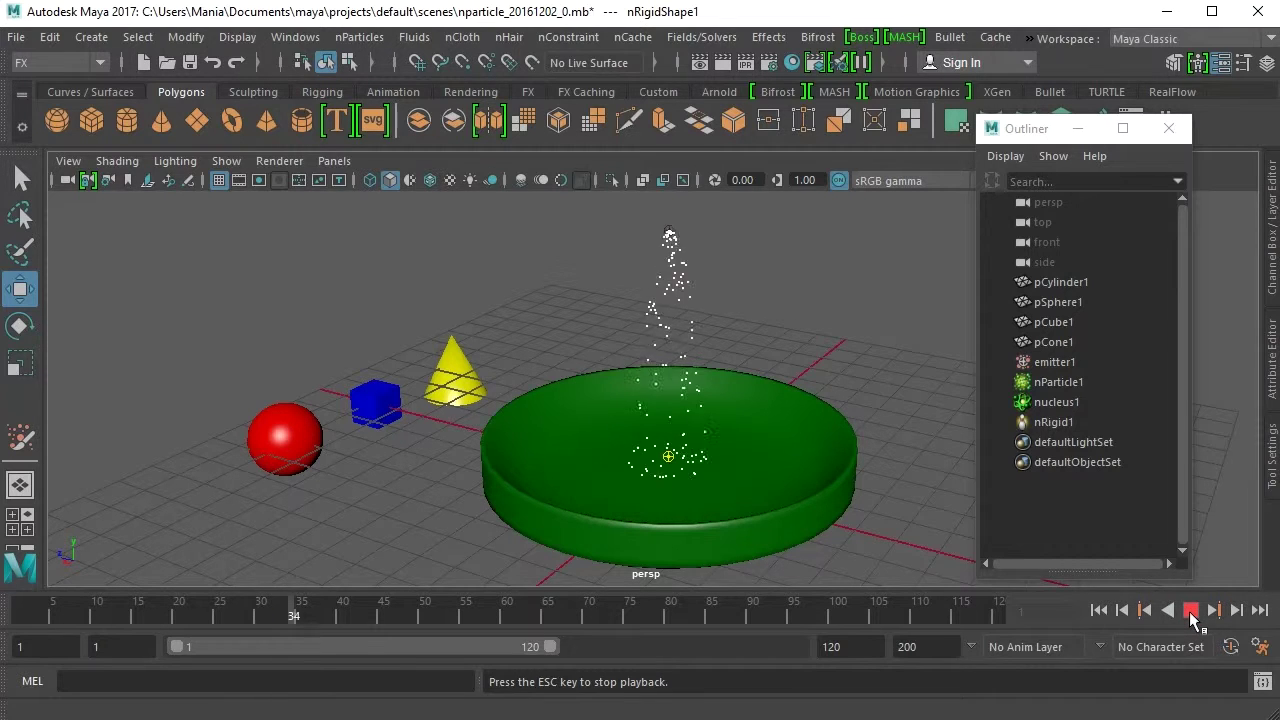
pyautogui.click(1190, 610)
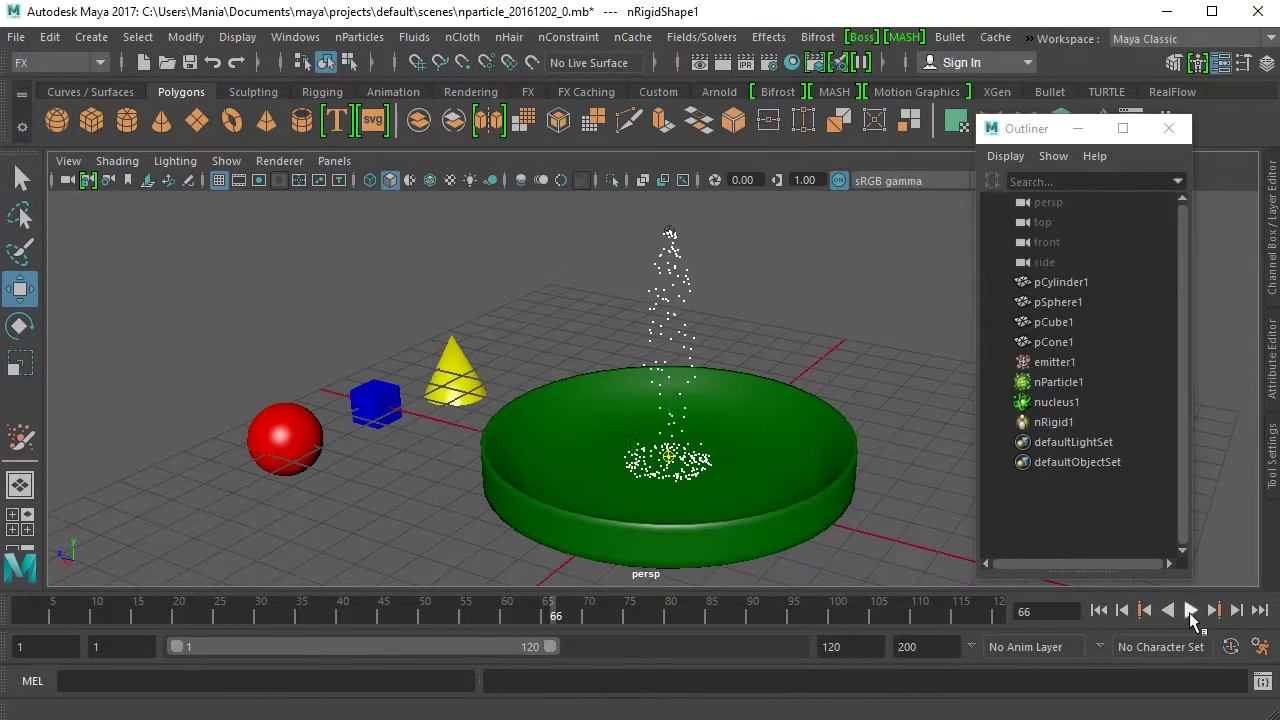
pyautogui.click(1099, 611)
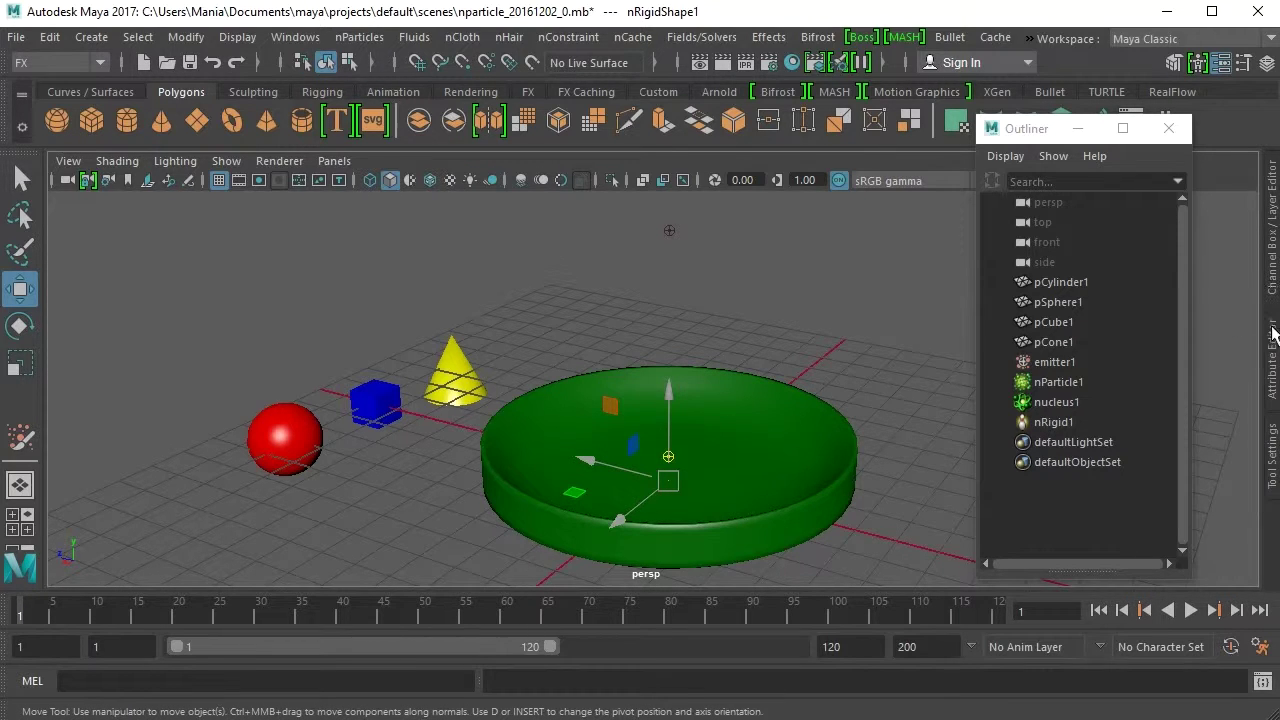
pyautogui.click(1266, 293)
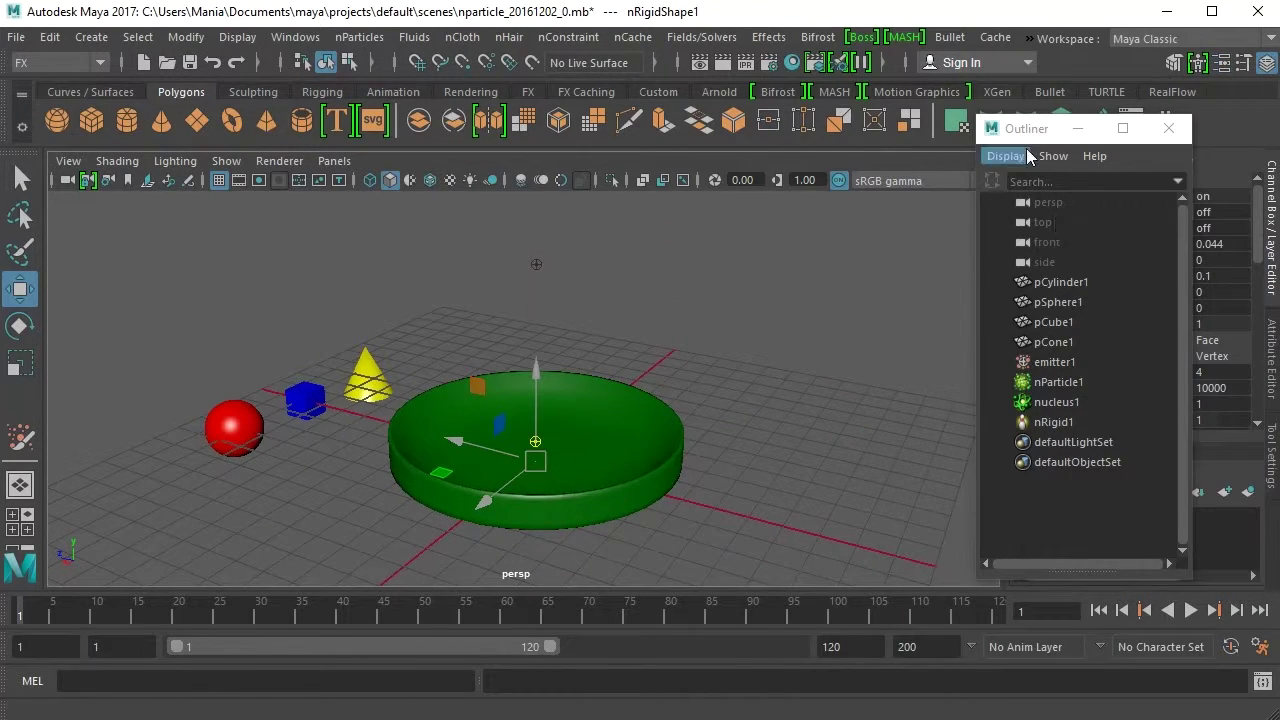
# Set Self Collide on for the dish's nRigidShape1 and play back to frame 72.
pyautogui.click(1027, 130)
pyautogui.moveTo(1027, 130); pyautogui.dragTo(803, 140)
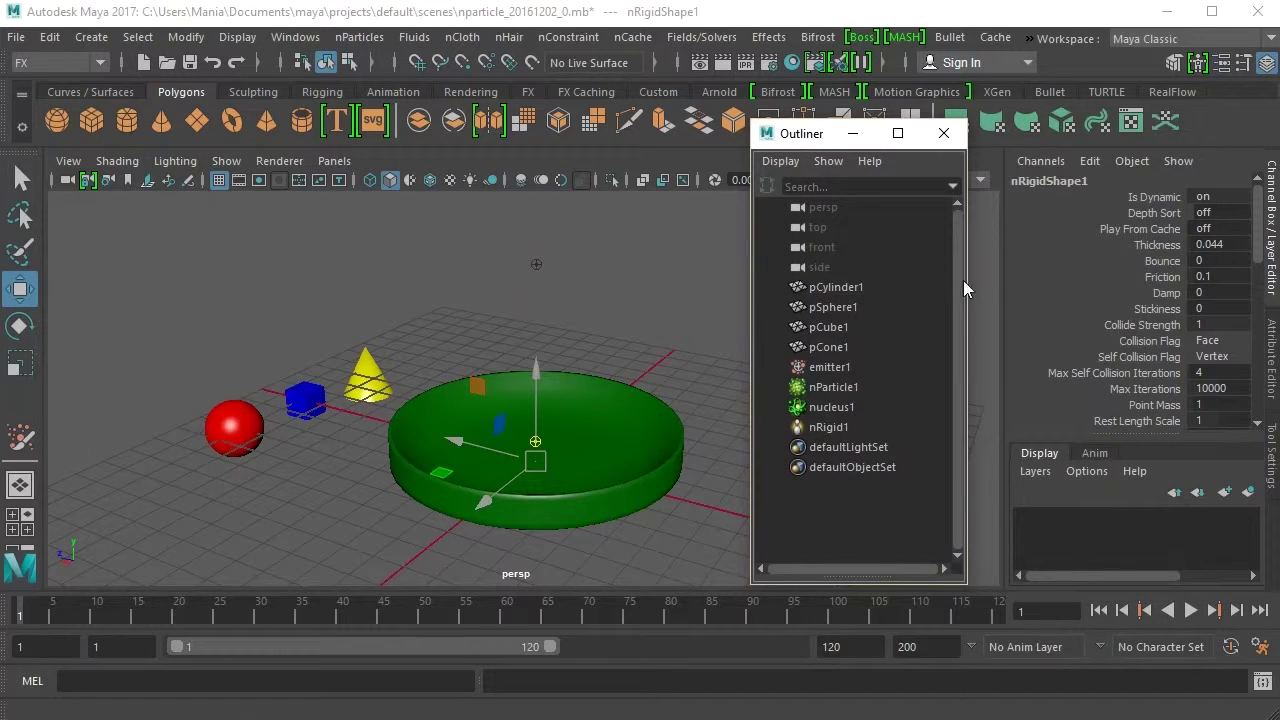
pyautogui.moveTo(1260, 249); pyautogui.dragTo(1263, 320)
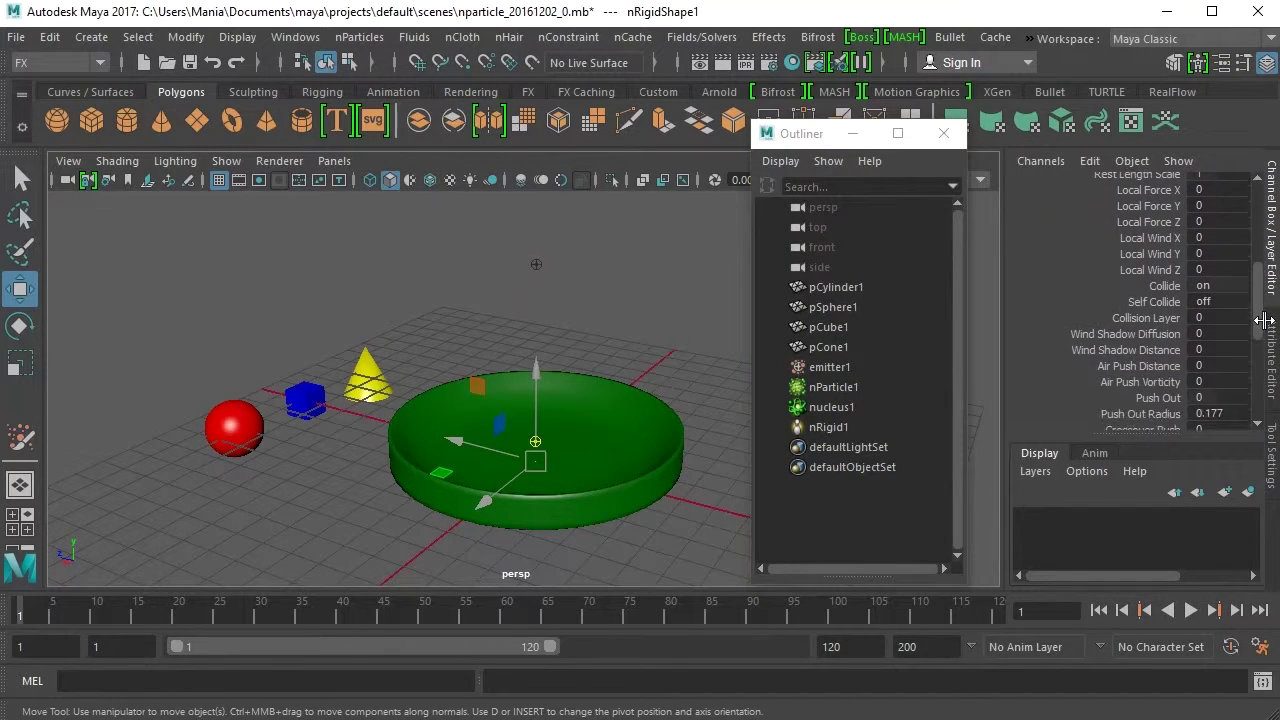
pyautogui.click(1152, 304)
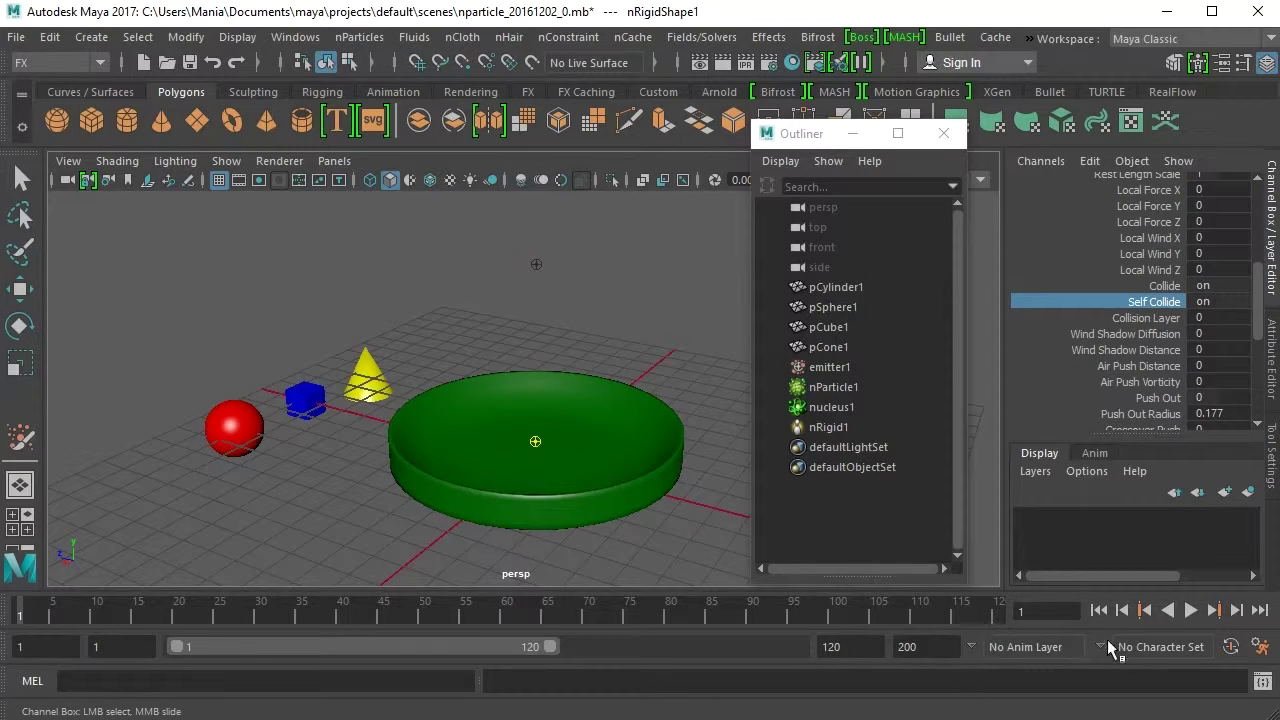
pyautogui.click(1190, 610)
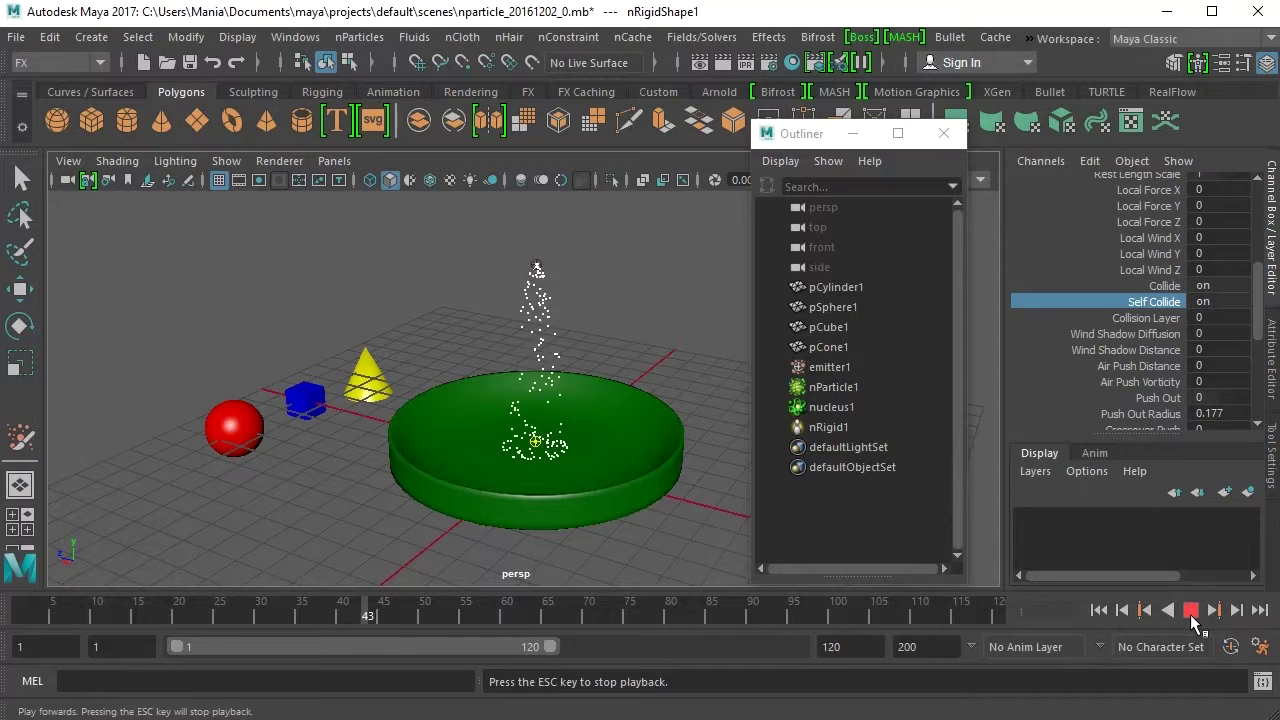
pyautogui.click(1190, 612)
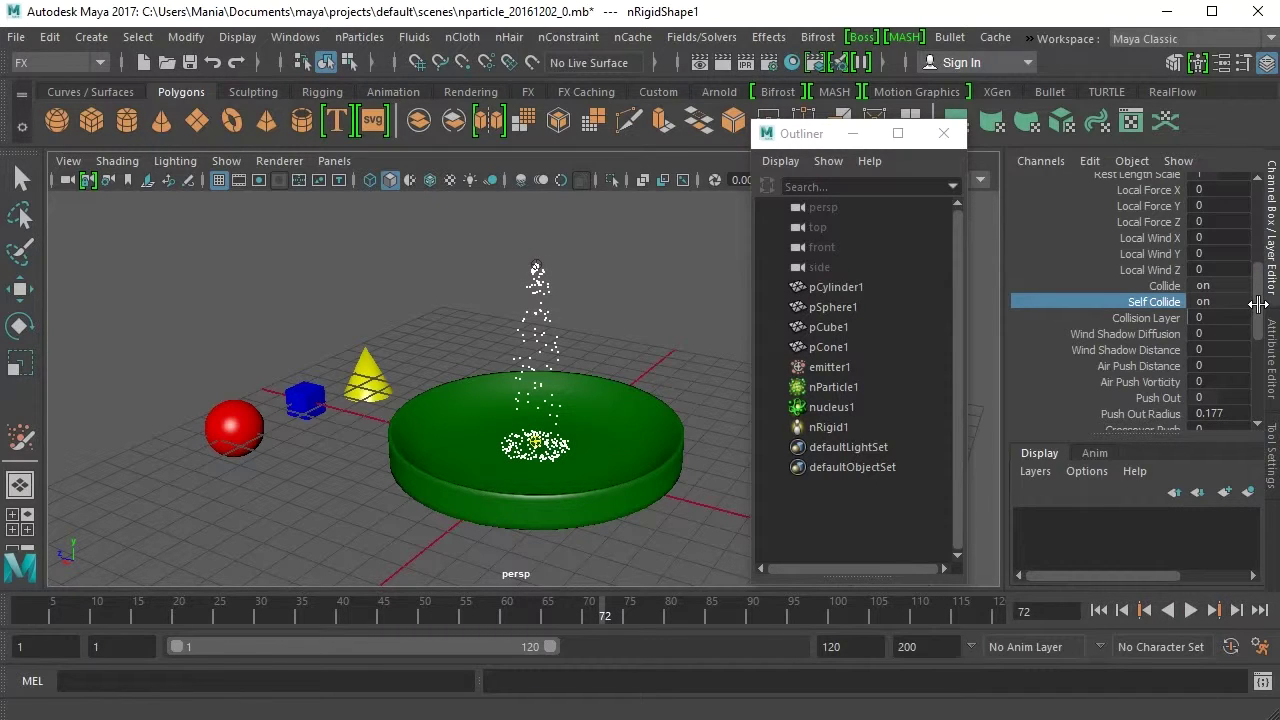
pyautogui.moveTo(1258, 304); pyautogui.dragTo(1261, 320)
# Set nParticle1's particle render type to Spheres and preview the simulation.
pyautogui.click(822, 389)
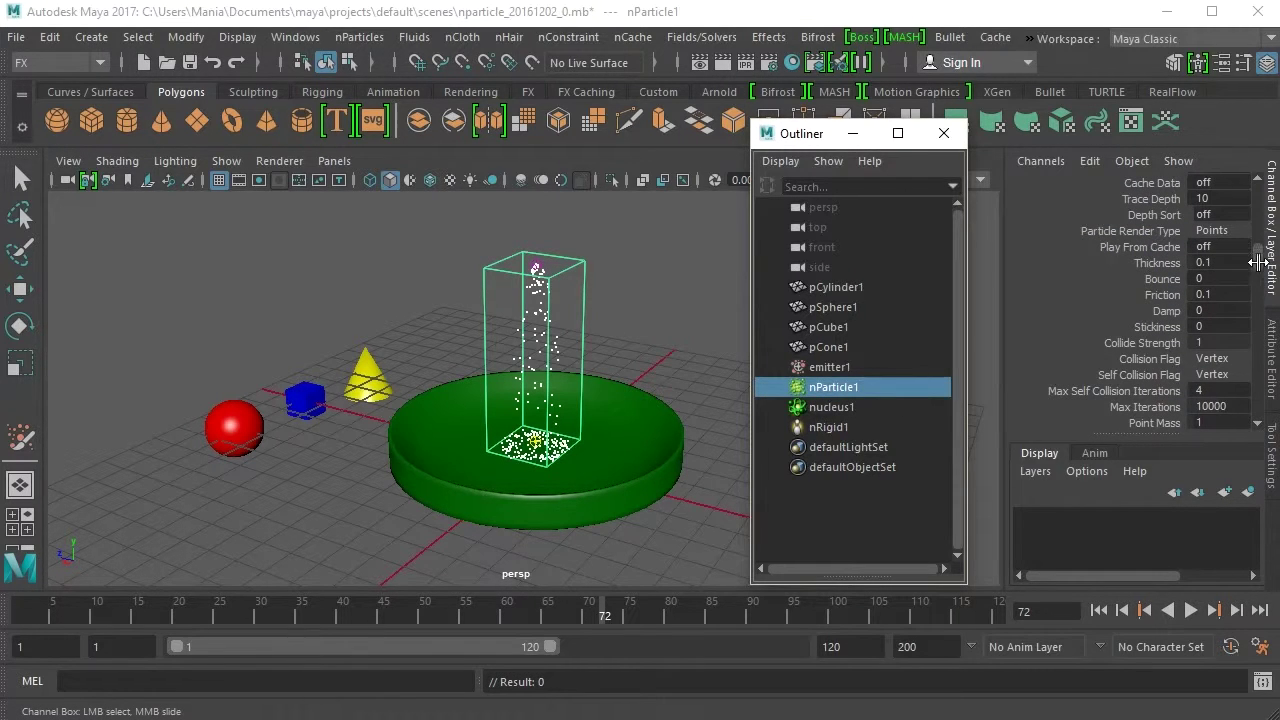
pyautogui.moveTo(1258, 262); pyautogui.dragTo(1259, 308)
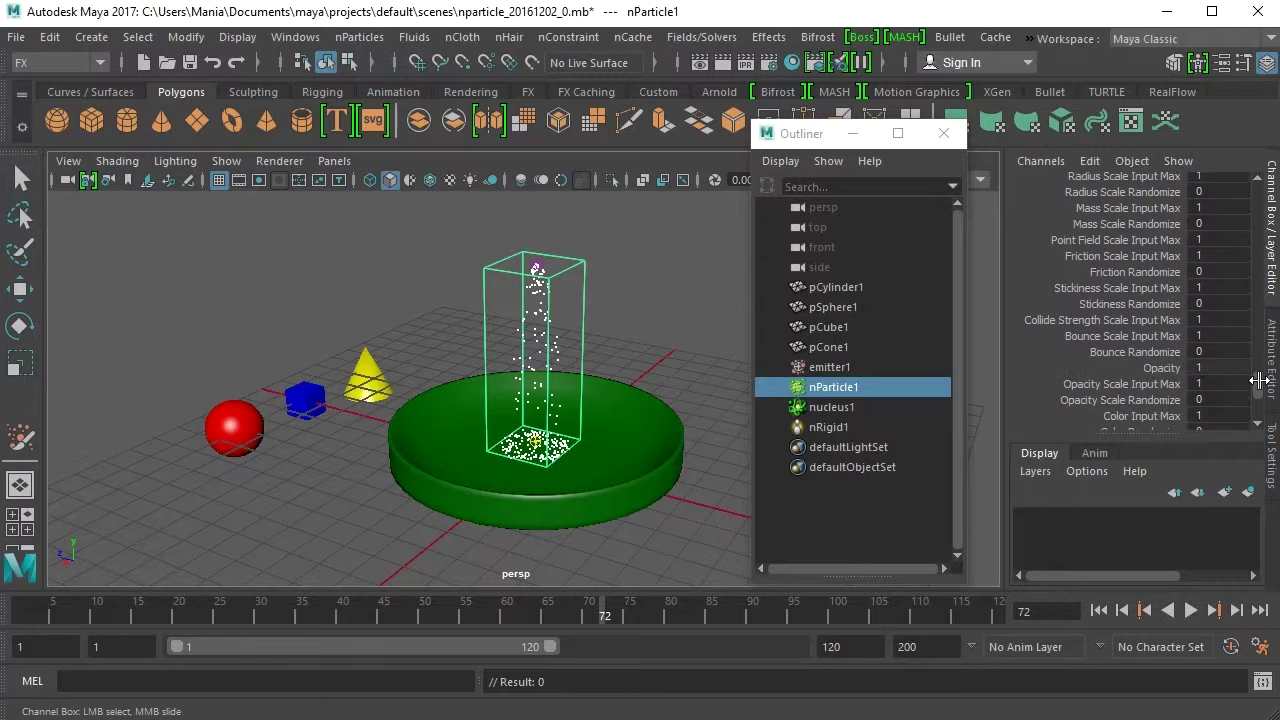
pyautogui.moveTo(1259, 392); pyautogui.dragTo(1259, 366)
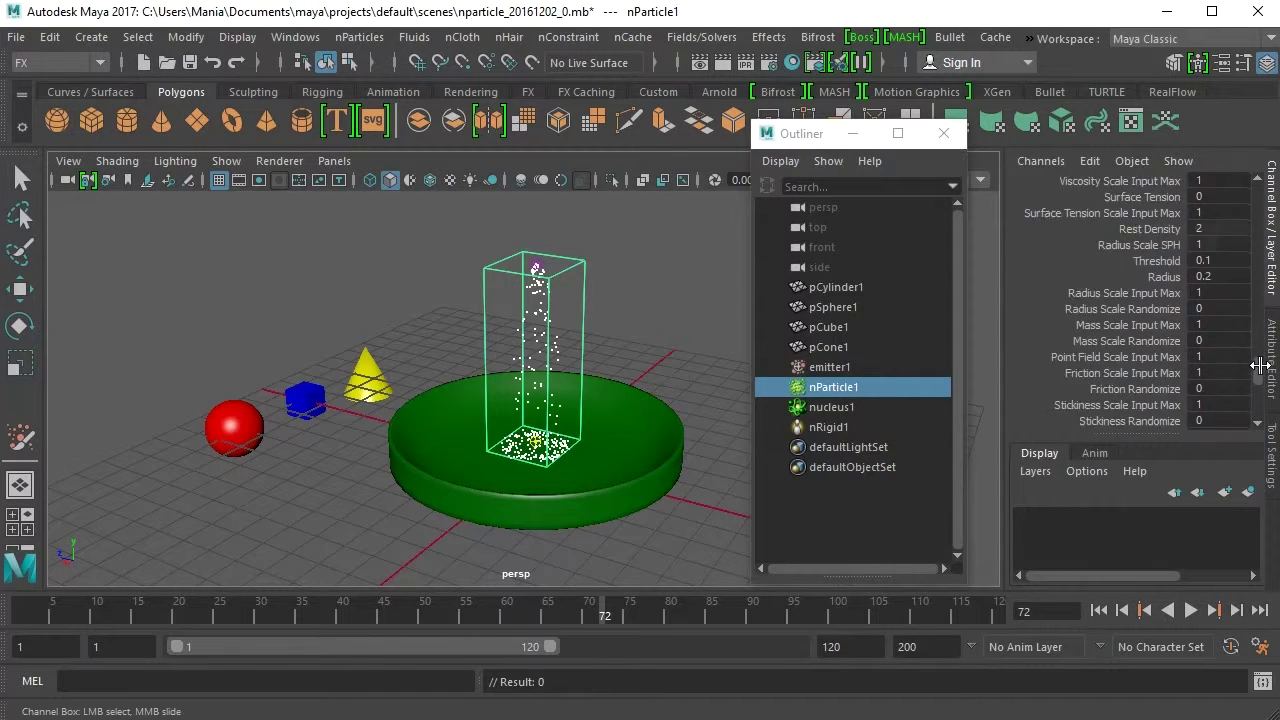
pyautogui.moveTo(1264, 298); pyautogui.dragTo(1267, 270)
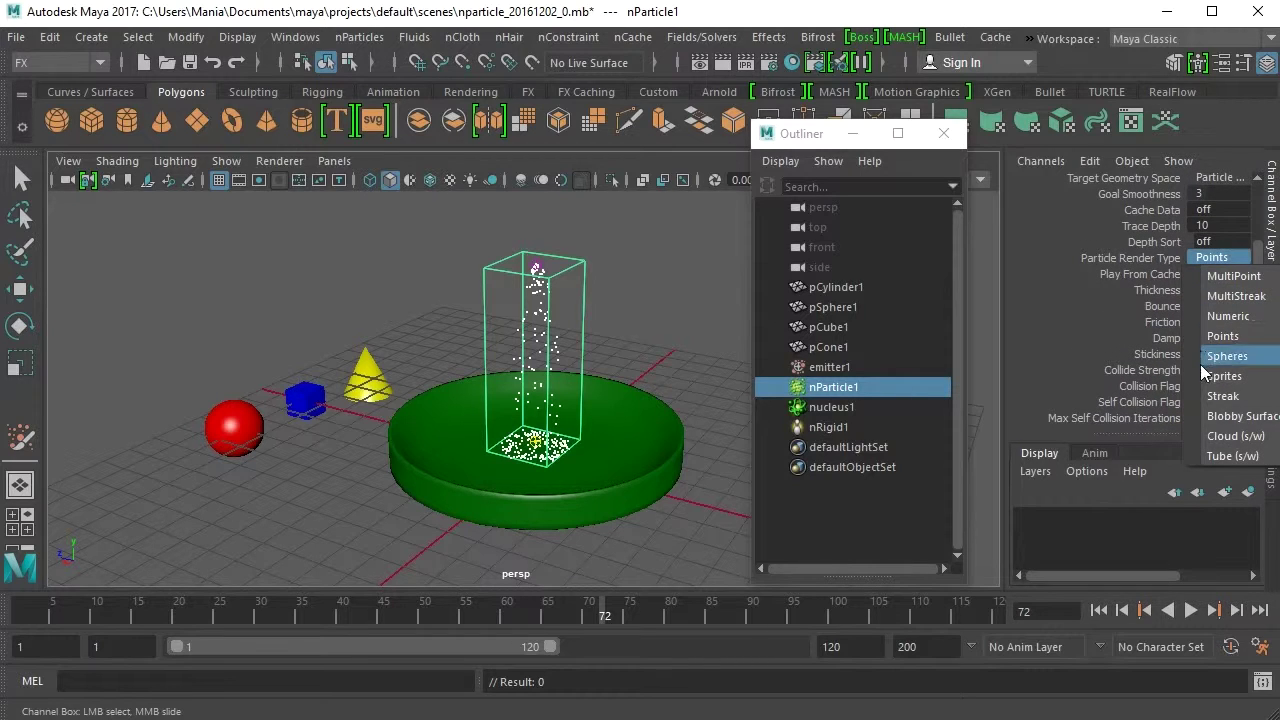
pyautogui.click(1213, 360)
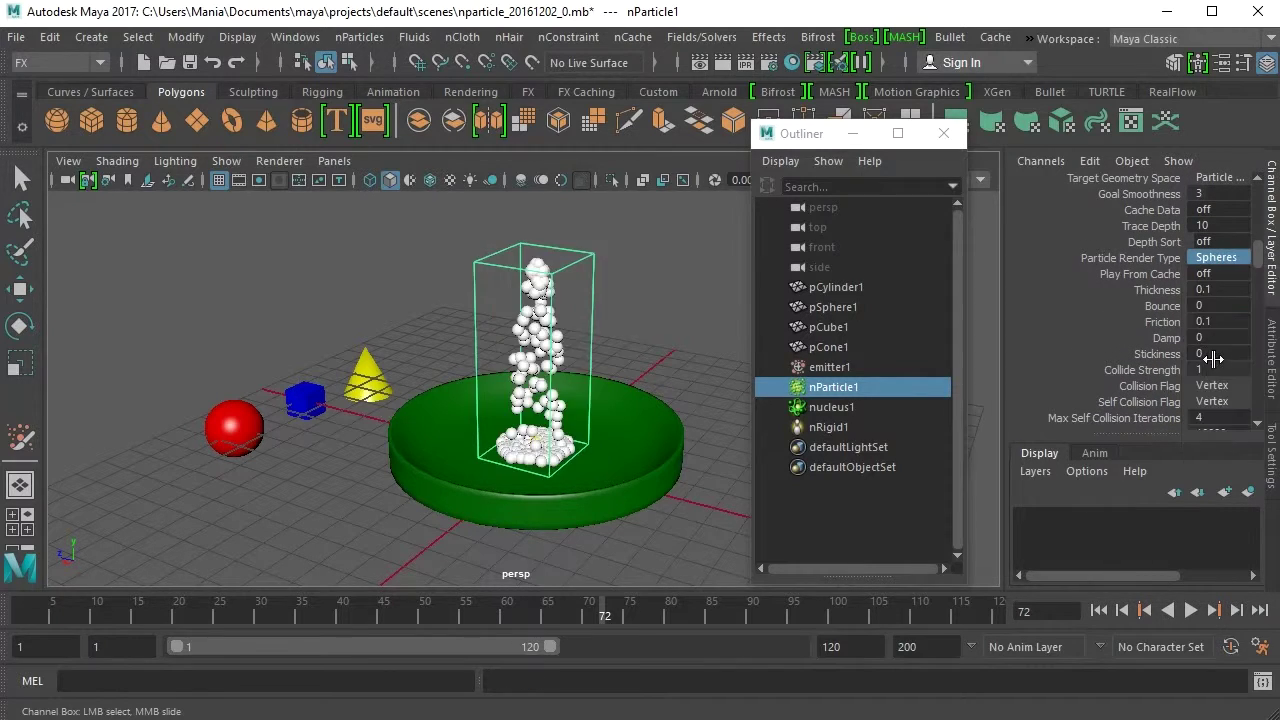
pyautogui.click(1190, 612)
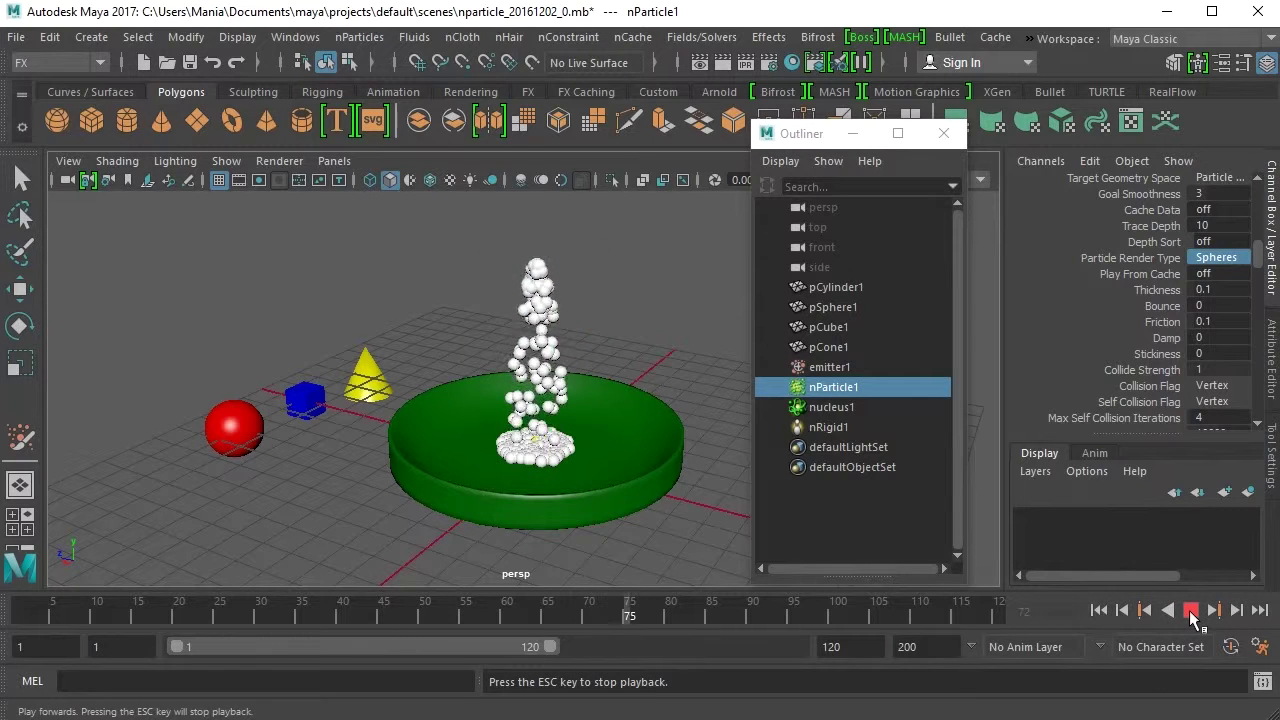
pyautogui.click(1190, 612)
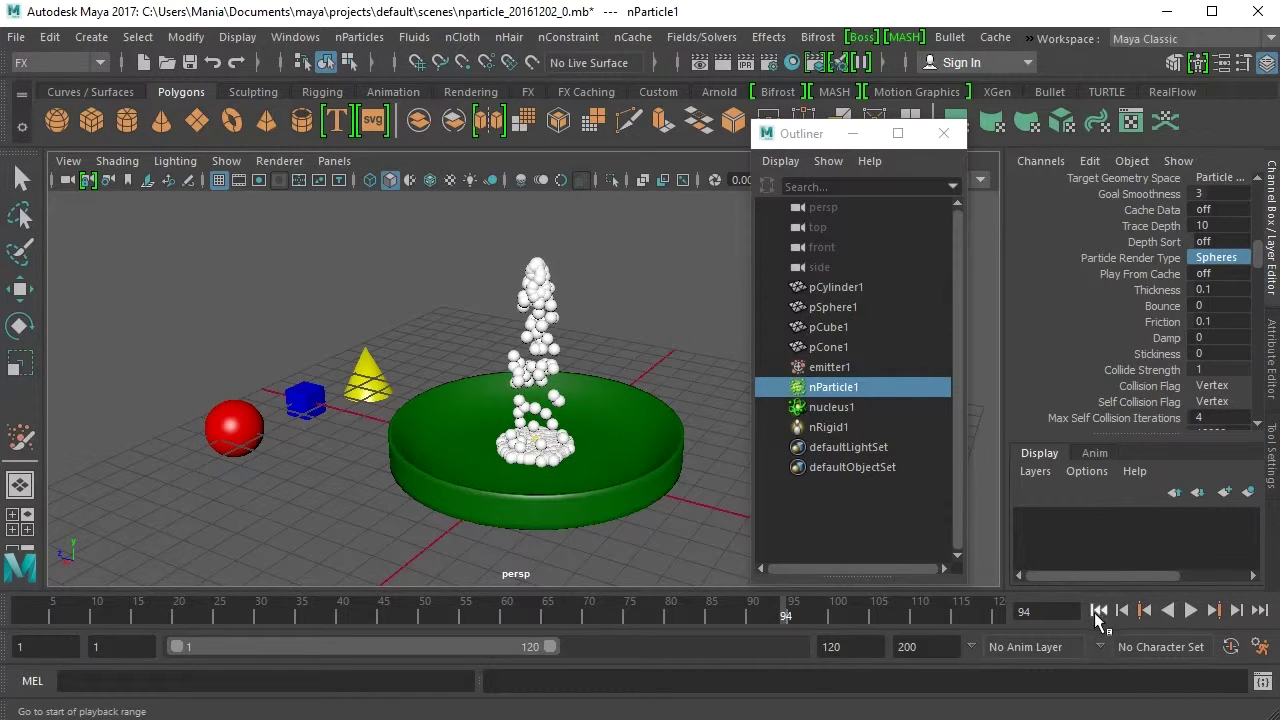
pyautogui.click(1097, 611)
# Extend the playback end to frame 1200 and play the longer simulation.
pyautogui.doubleClick(832, 645)
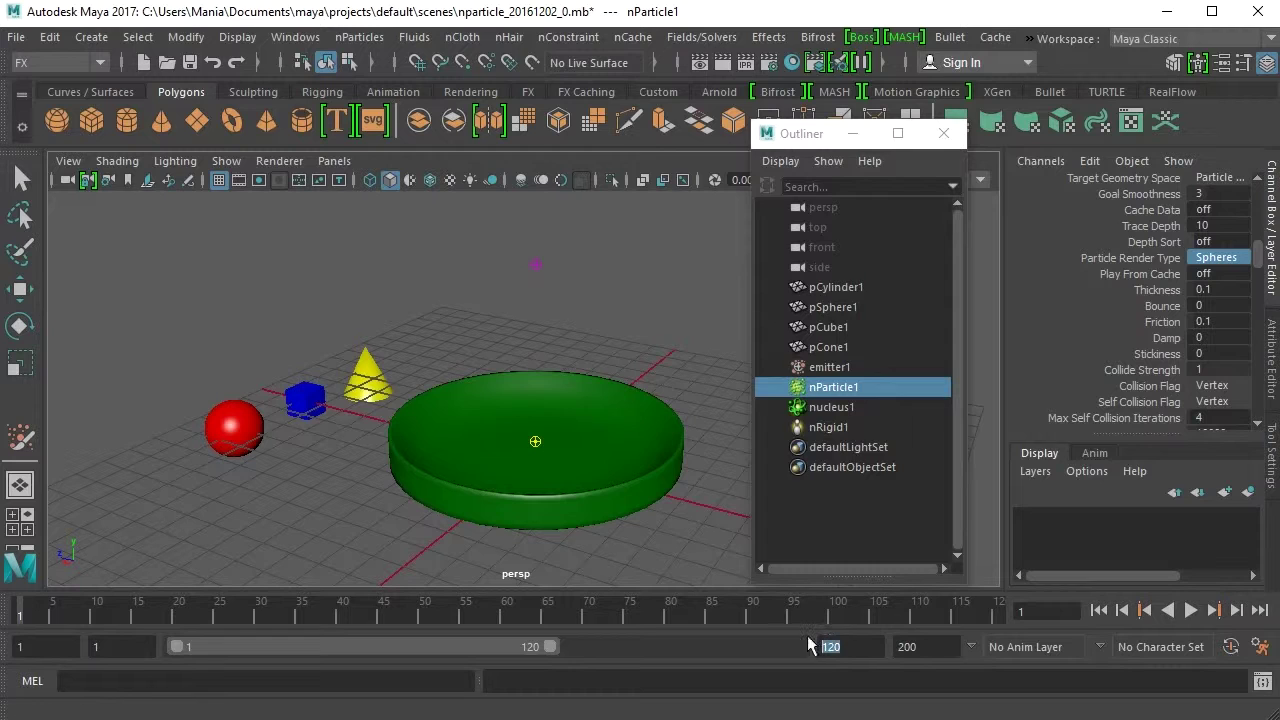
pyautogui.press('Return')
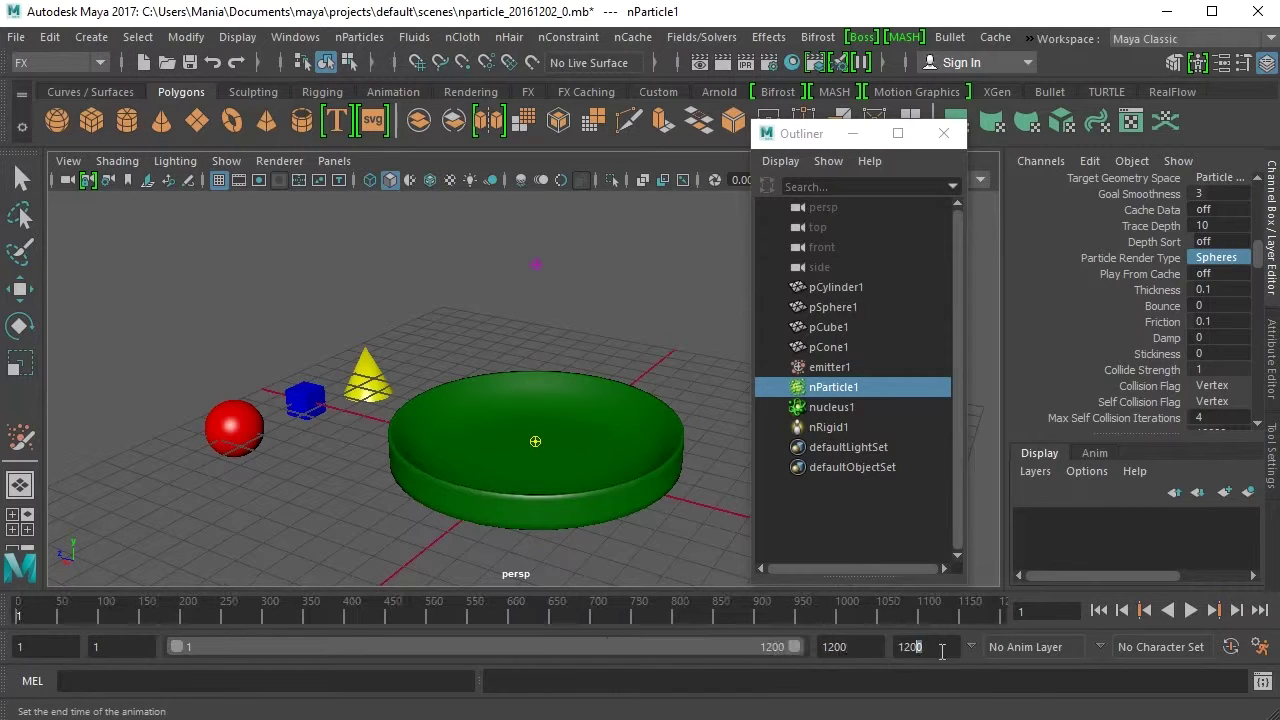
pyautogui.click(1191, 611)
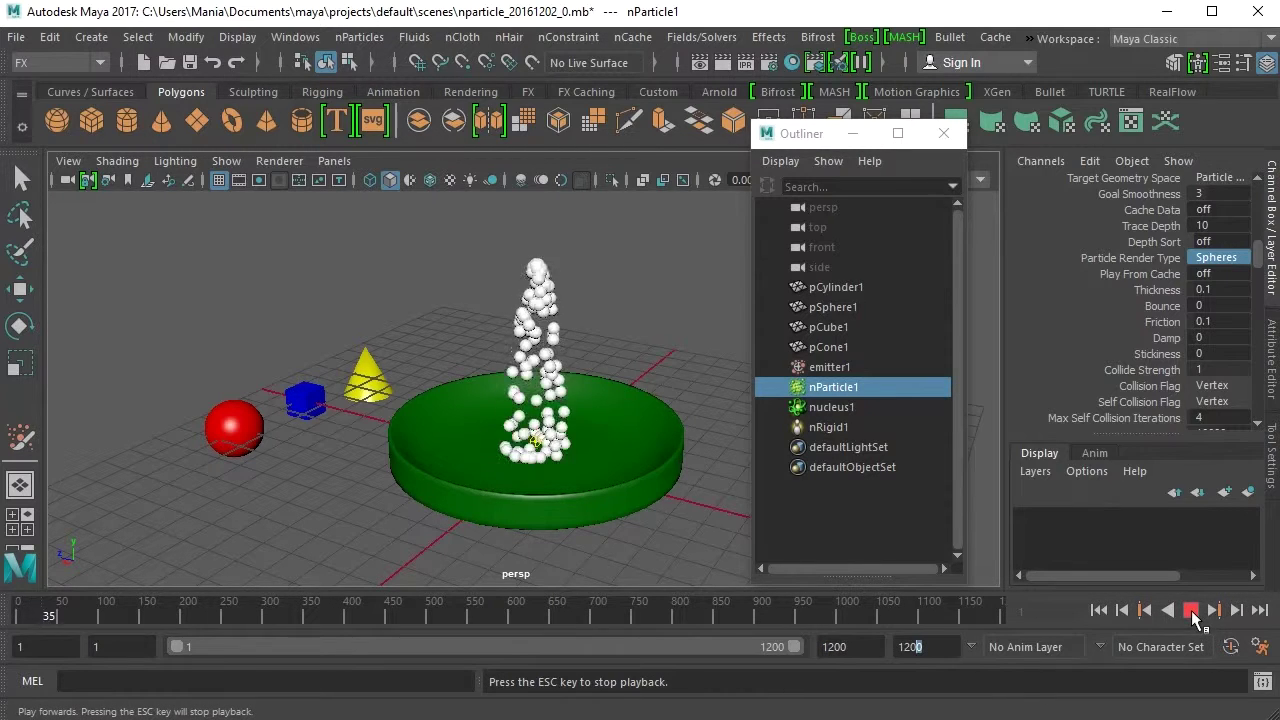
pyautogui.click(1191, 611)
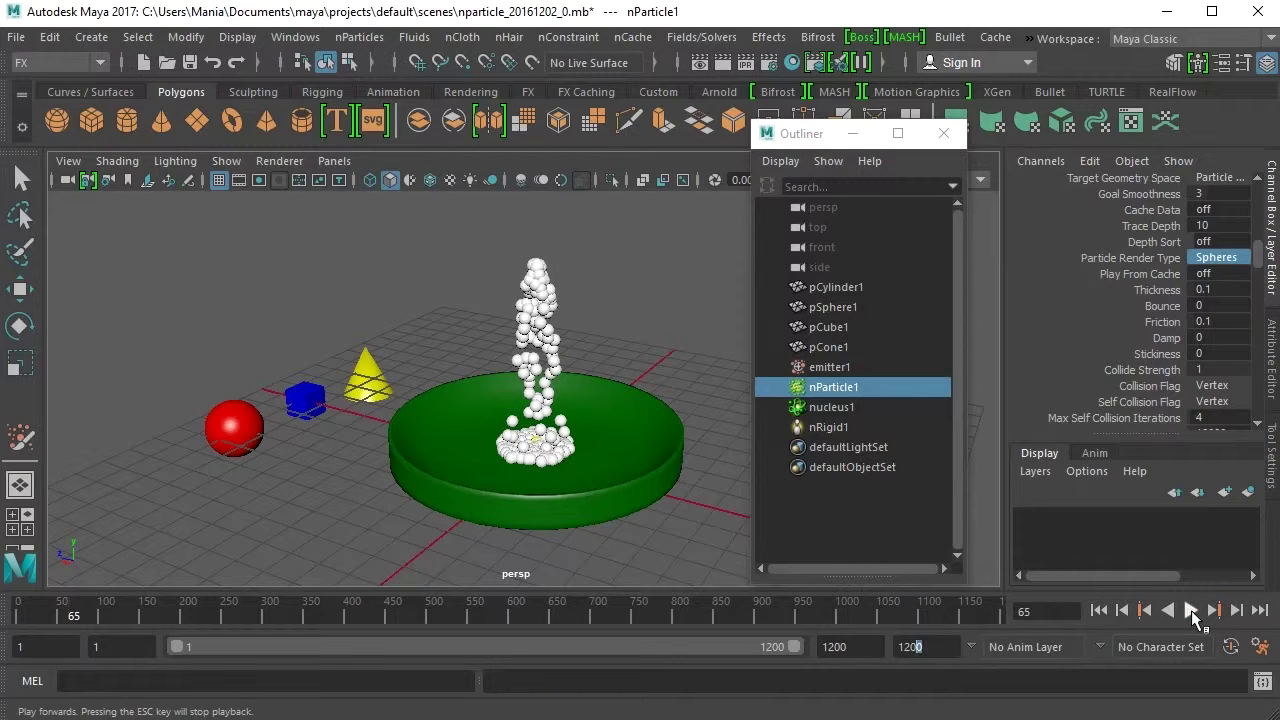
pyautogui.click(1098, 611)
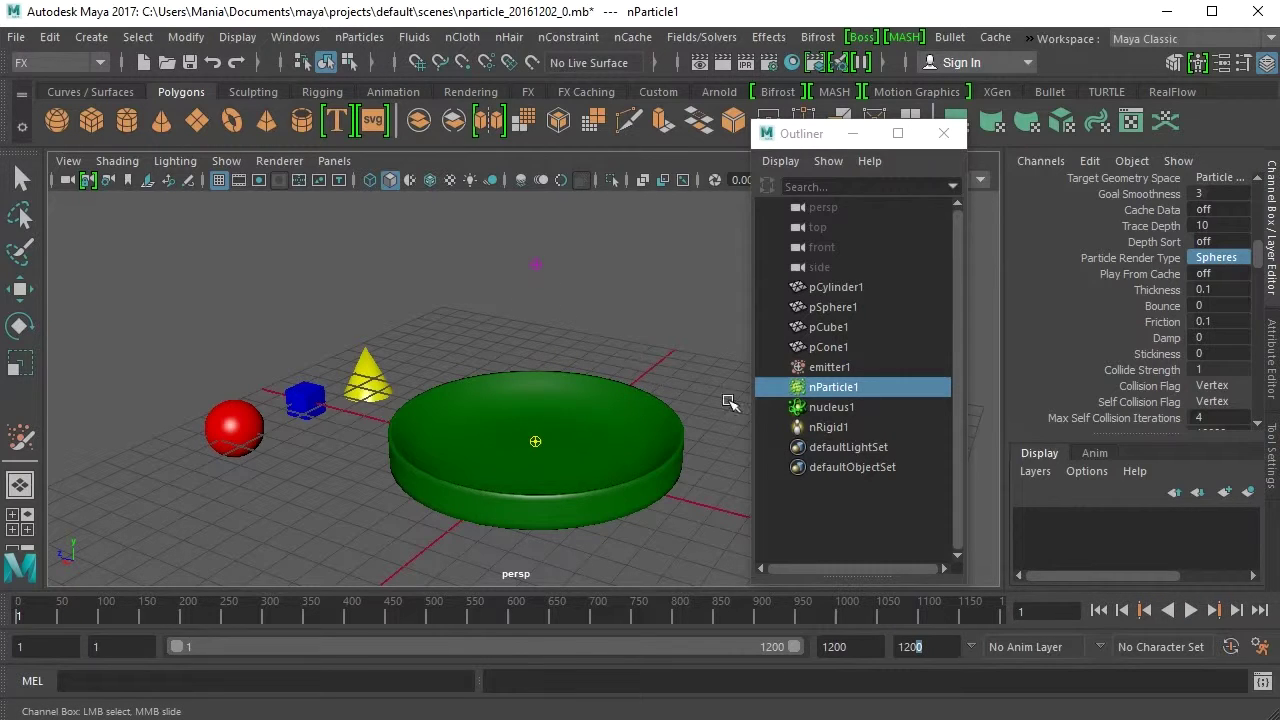
# Show shape nodes in the Outliner, expand nParticle1 and select nParticleShape1.
pyautogui.click(780, 161)
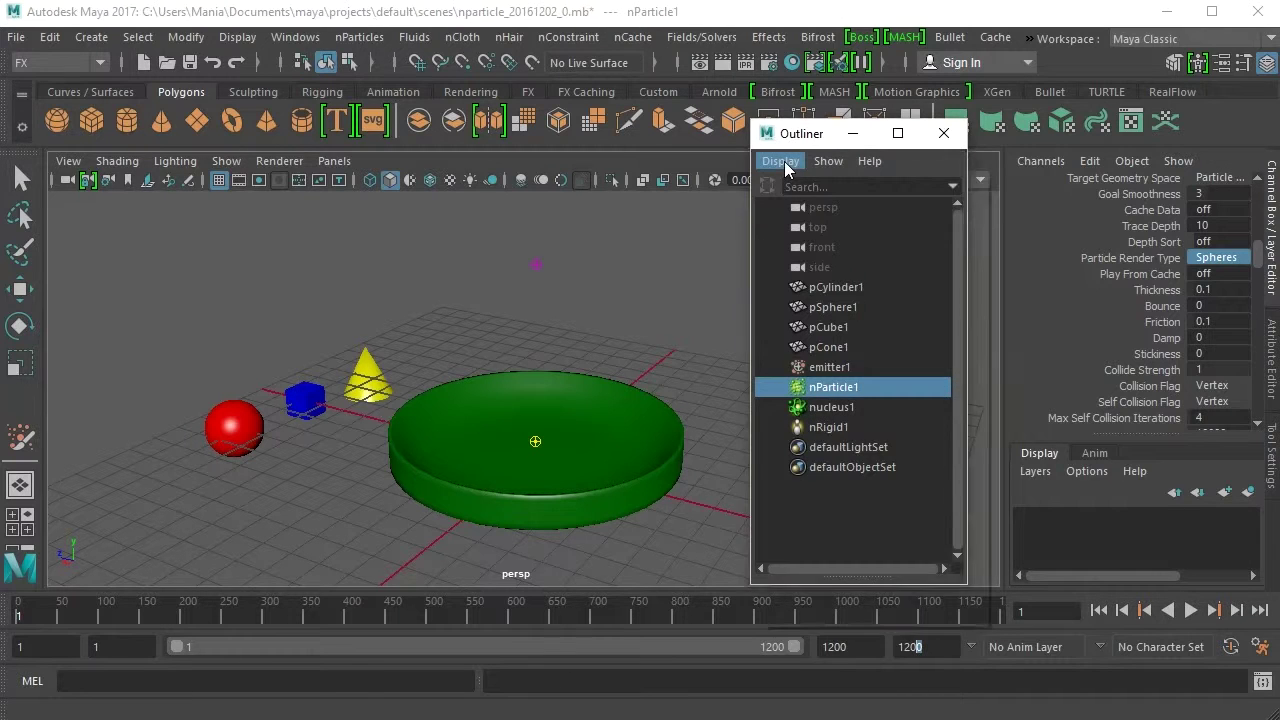
pyautogui.click(767, 216)
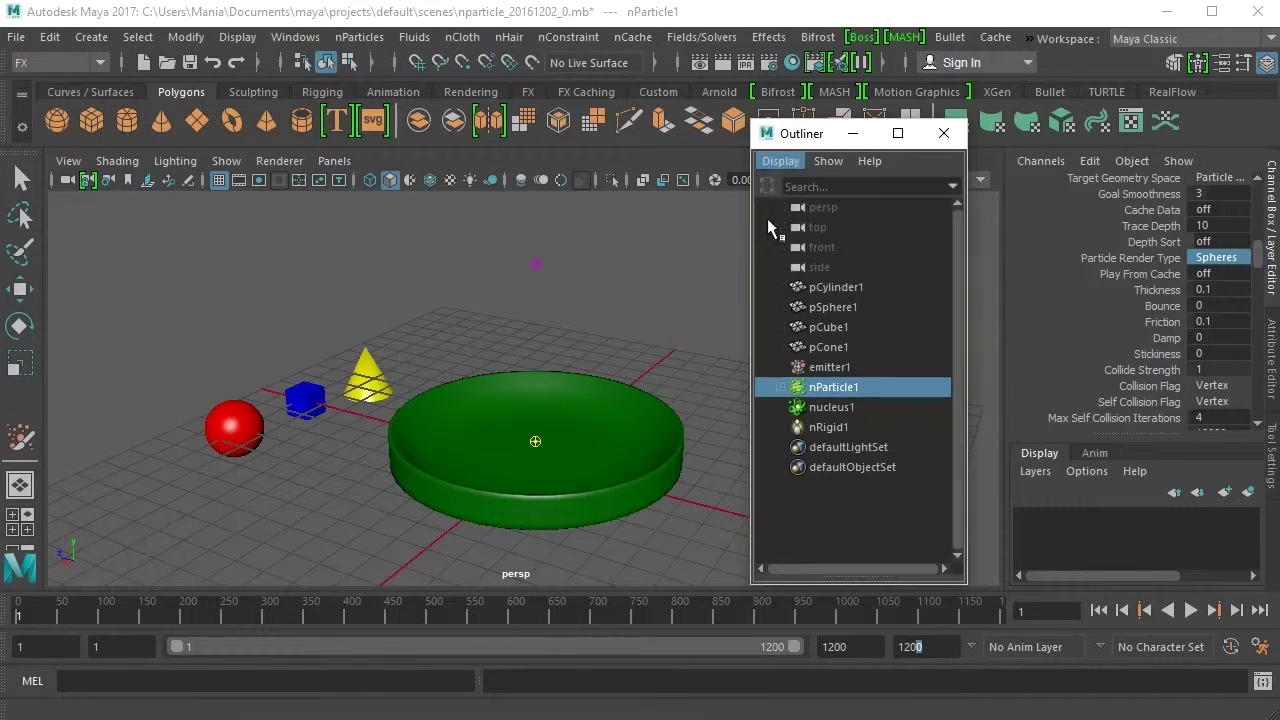
pyautogui.click(780, 387)
pyautogui.click(843, 407)
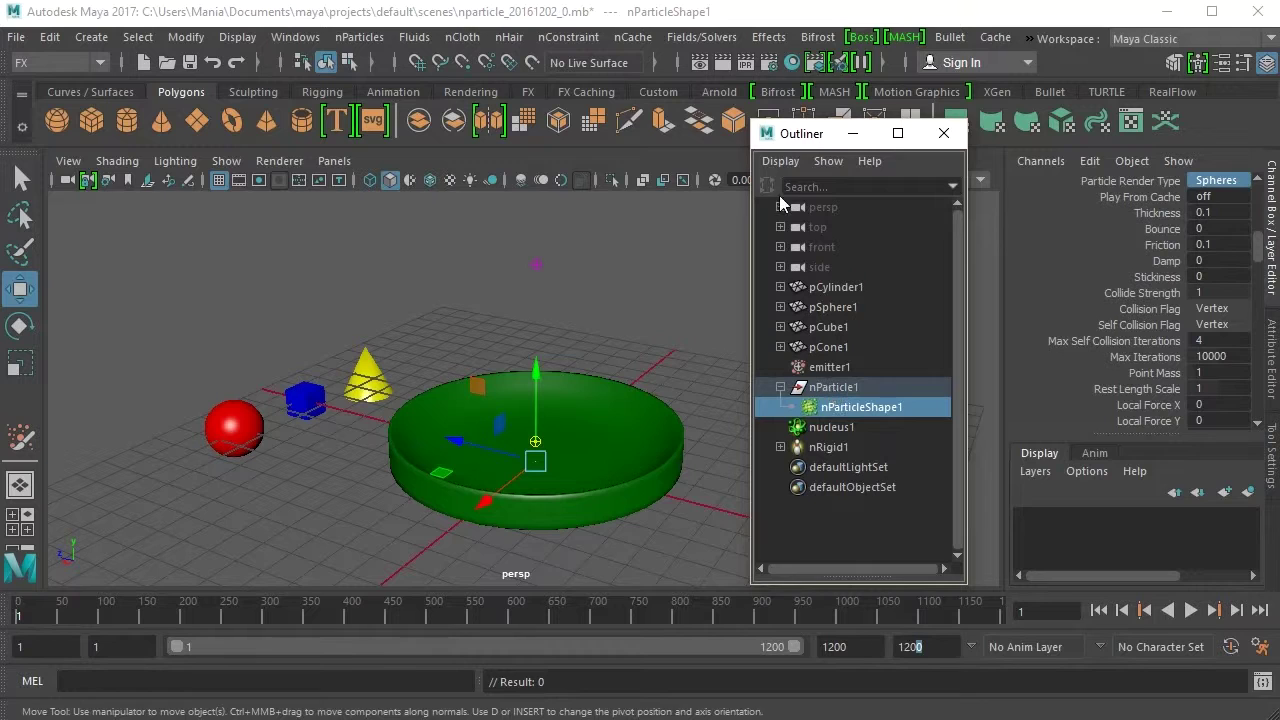
pyautogui.moveTo(791, 133); pyautogui.dragTo(717, 120)
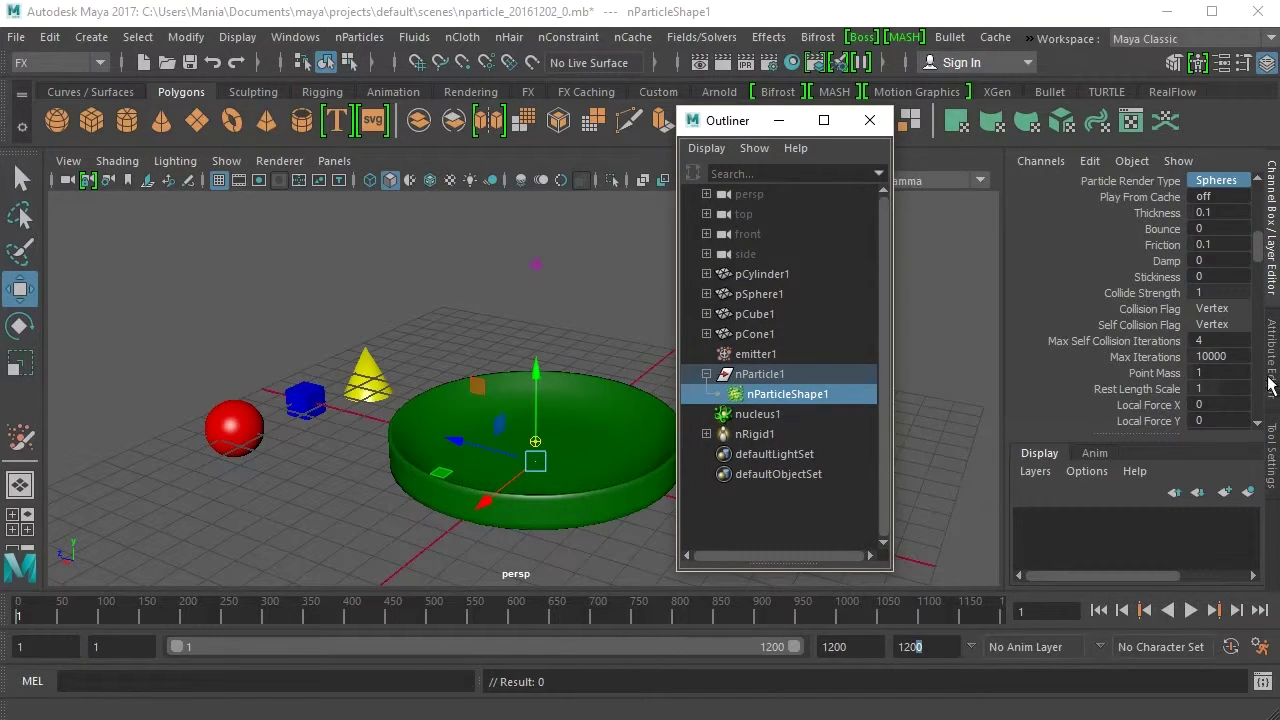
pyautogui.click(360, 38)
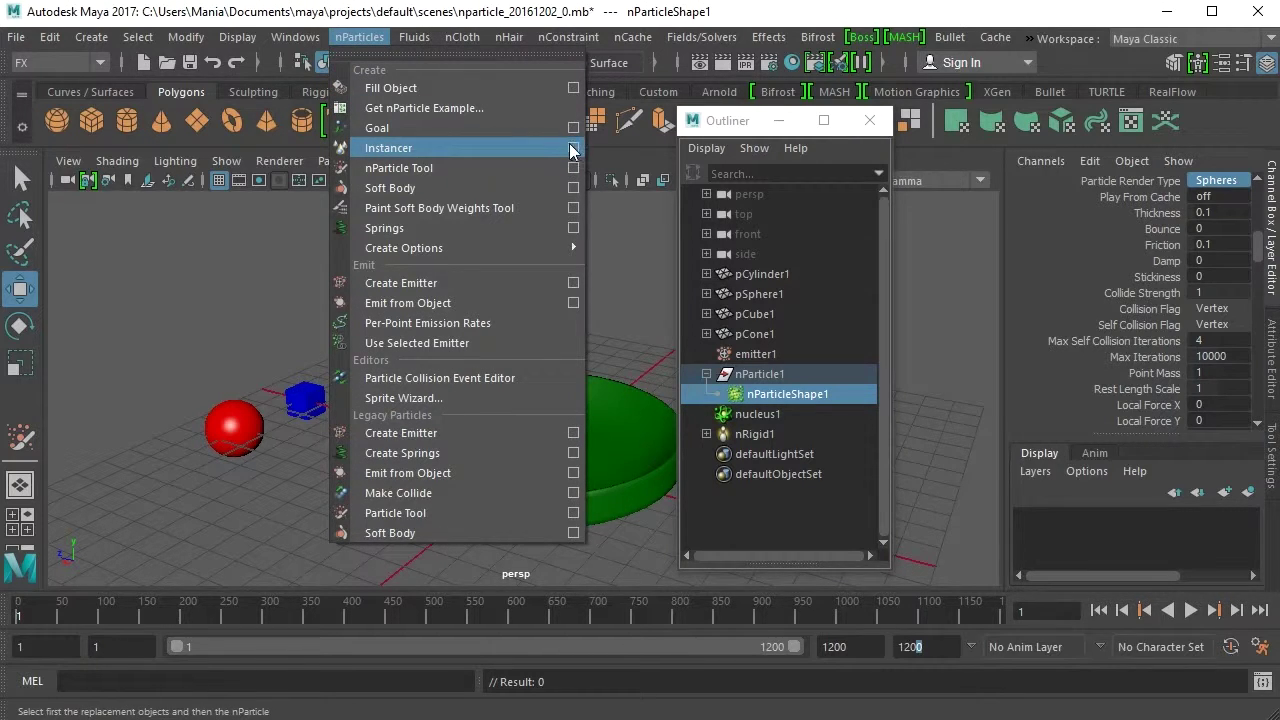
# Open the Particle Instancer options and check the instancer name field.
pyautogui.click(573, 148)
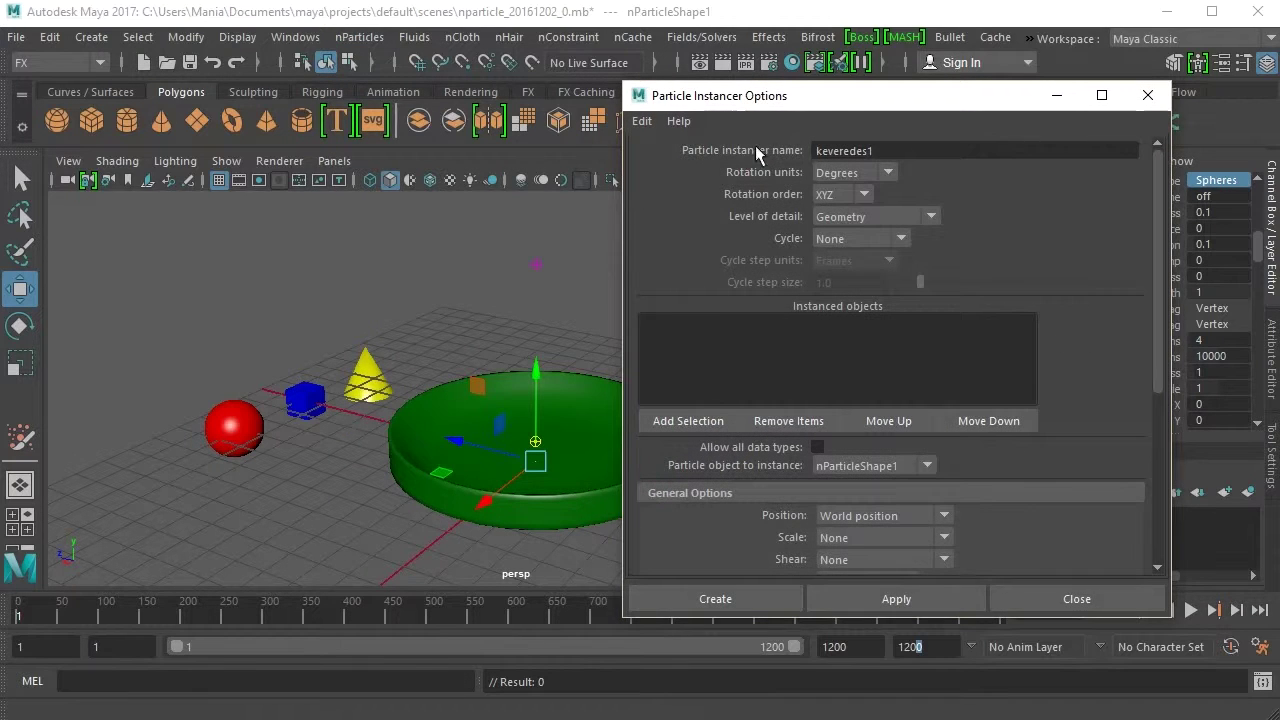
pyautogui.moveTo(788, 96); pyautogui.dragTo(531, 73)
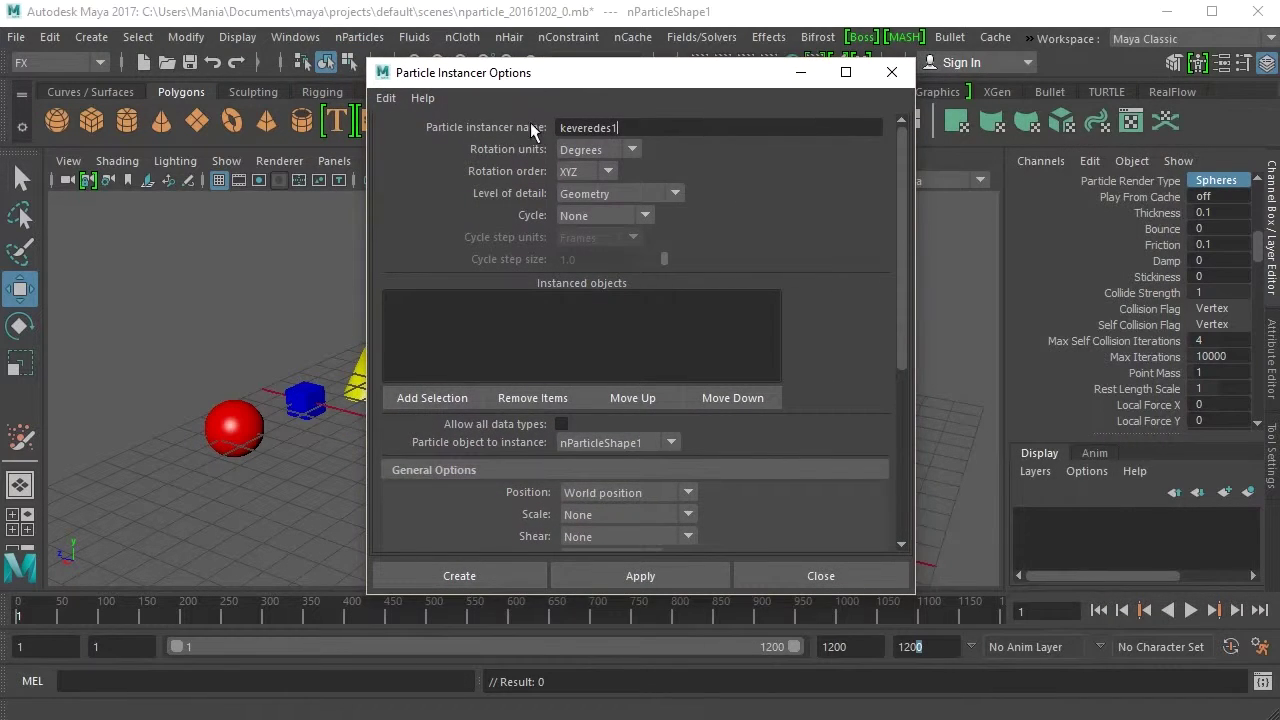
pyautogui.moveTo(599, 122); pyautogui.dragTo(540, 127)
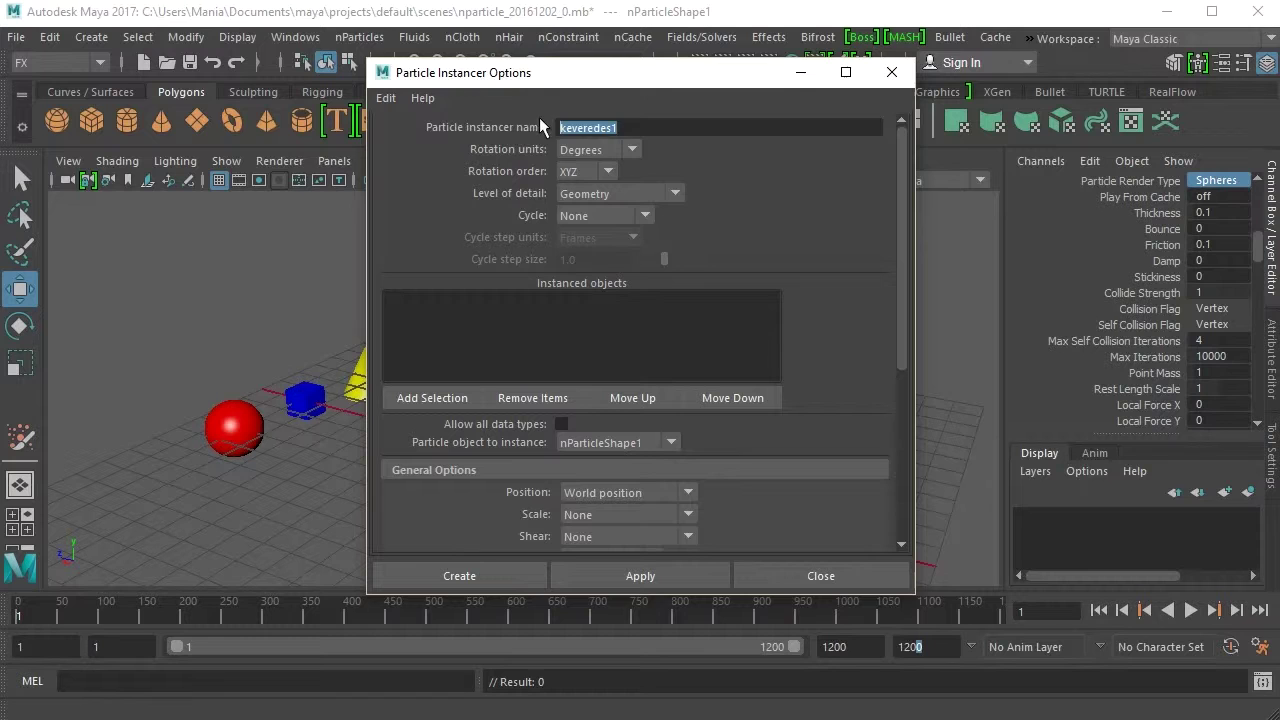
pyautogui.click(629, 128)
pyautogui.moveTo(497, 75); pyautogui.dragTo(644, 68)
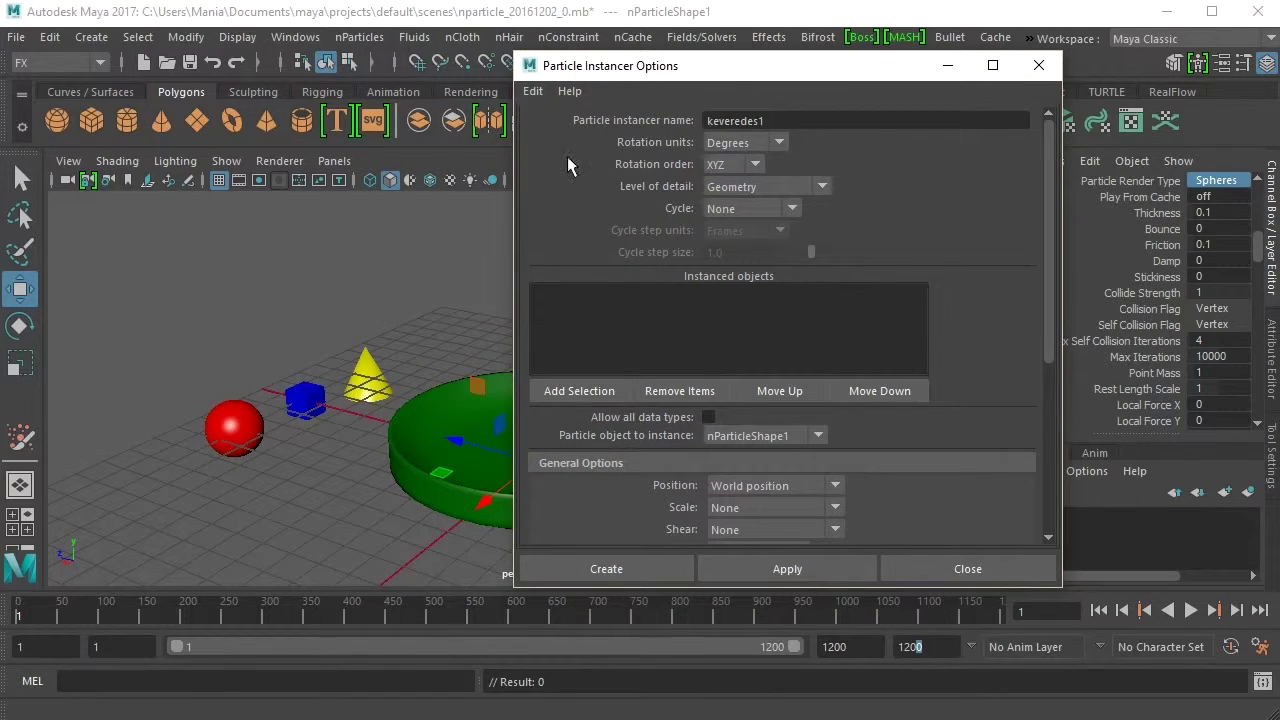
# Add pSphere1, pCube1 and pCone1 as instanced objects and create the instancer keveredes11.
pyautogui.click(255, 428)
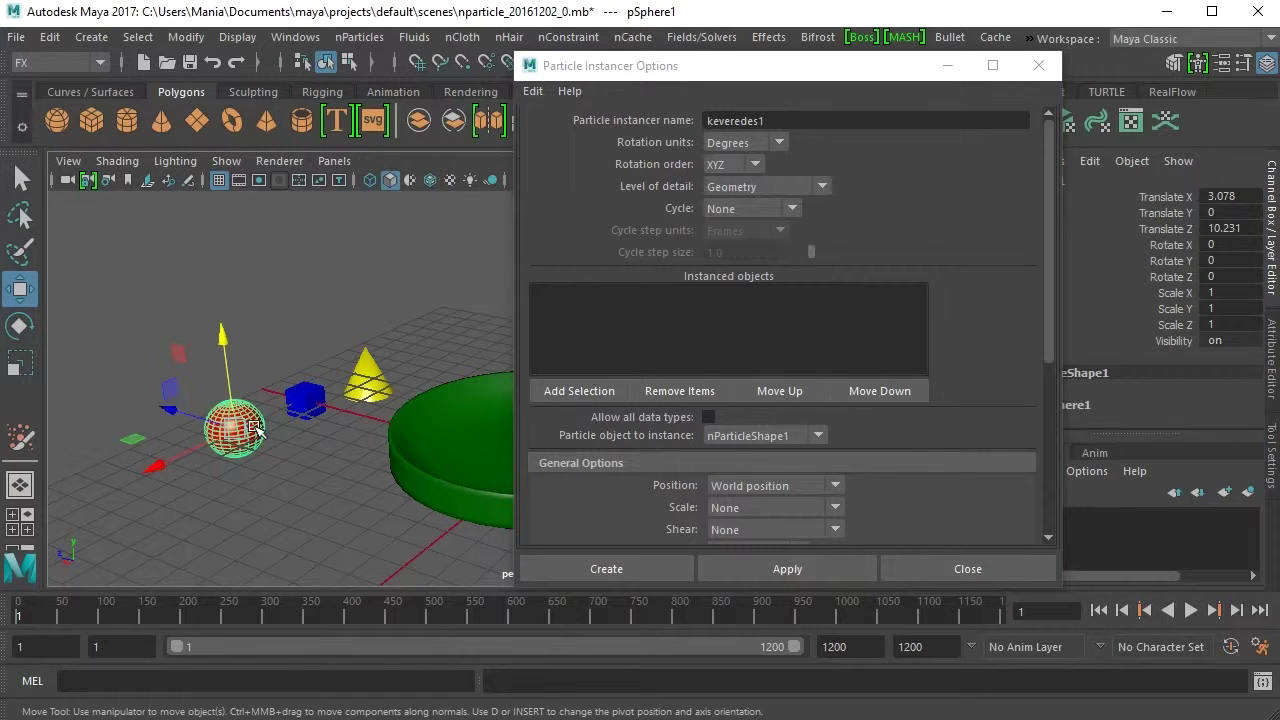
pyautogui.keyDown('shift'); pyautogui.click(306, 403); pyautogui.keyUp('shift')
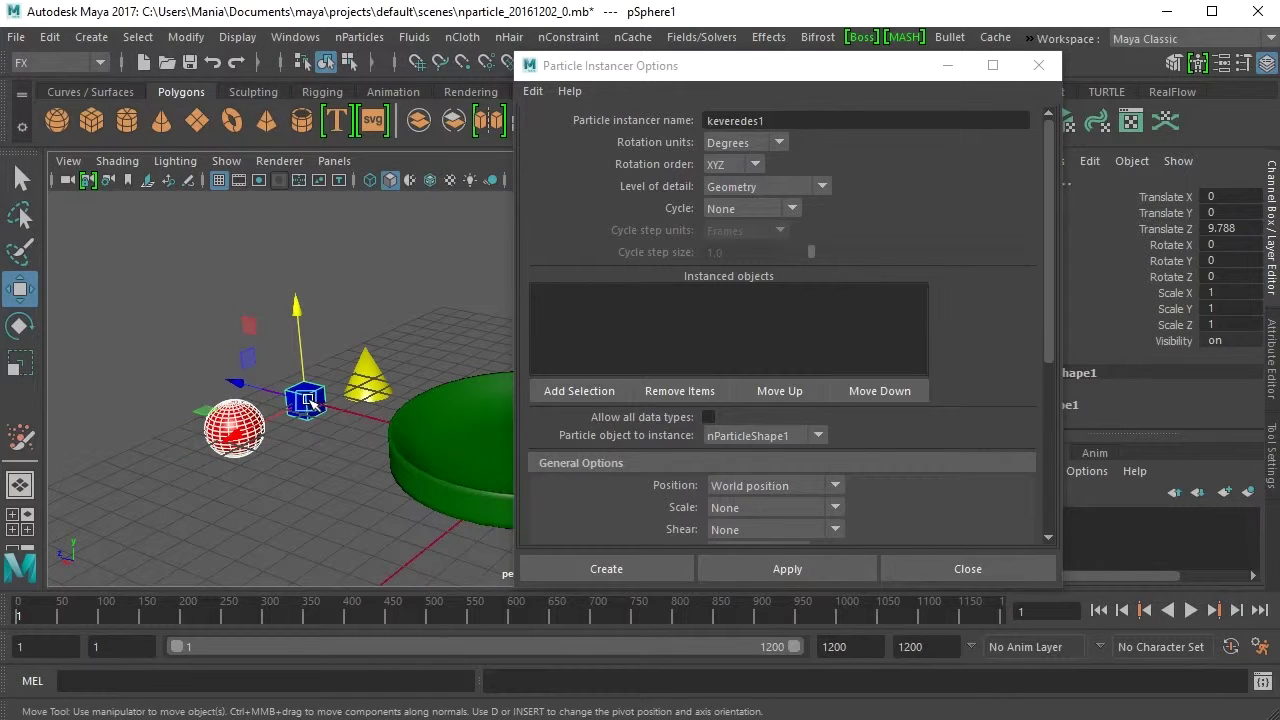
pyautogui.keyDown('shift'); pyautogui.click(367, 378); pyautogui.keyUp('shift')
pyautogui.click(550, 391)
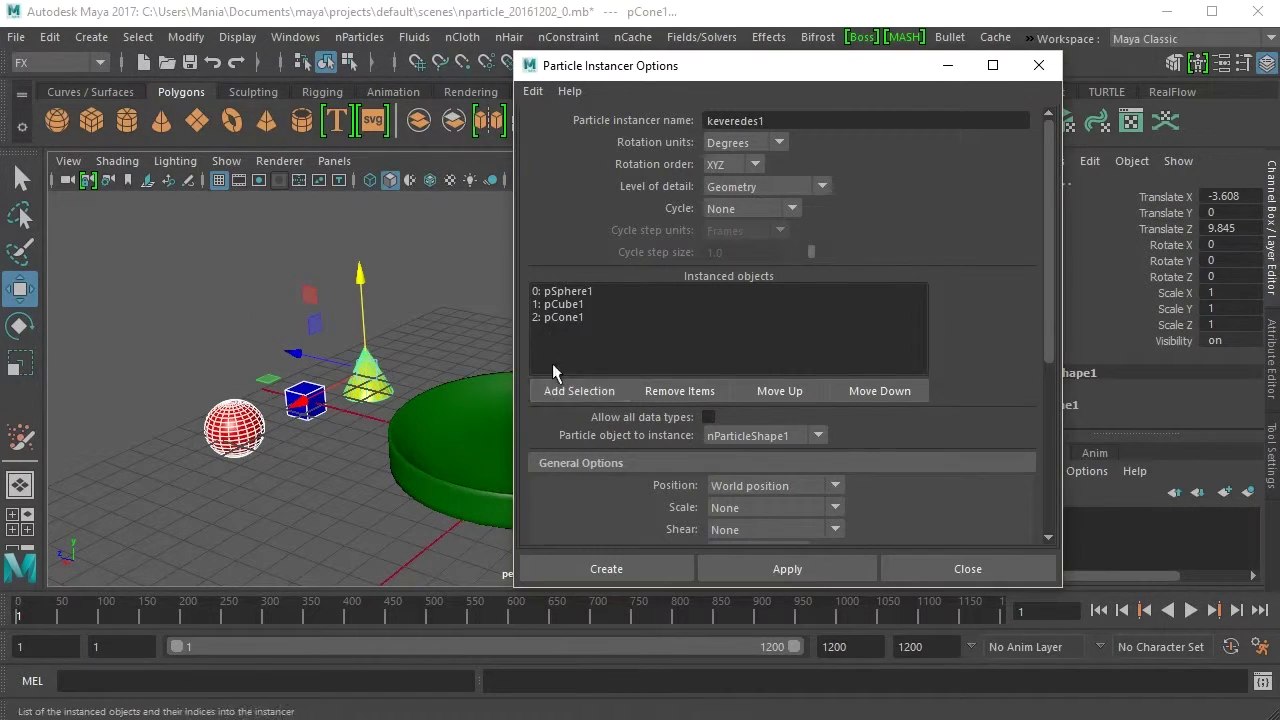
pyautogui.click(570, 291)
pyautogui.click(575, 304)
pyautogui.click(578, 317)
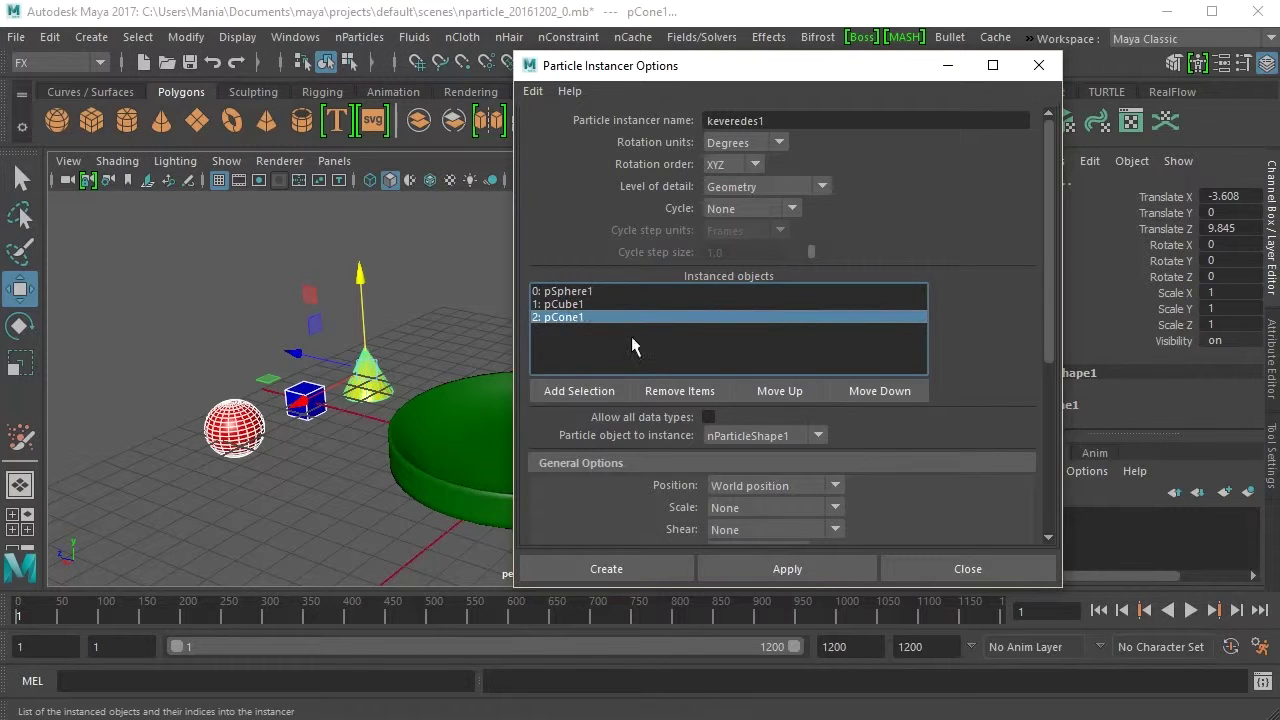
pyautogui.click(577, 292)
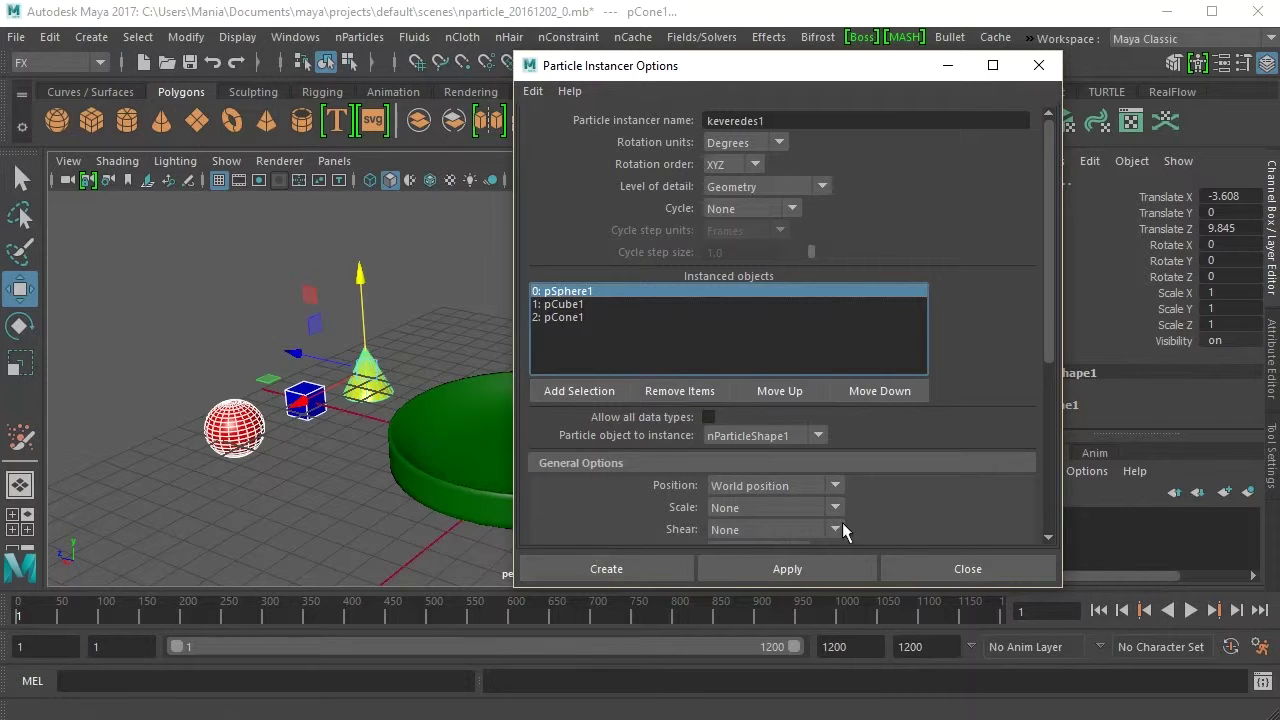
pyautogui.moveTo(1049, 345); pyautogui.dragTo(1055, 459)
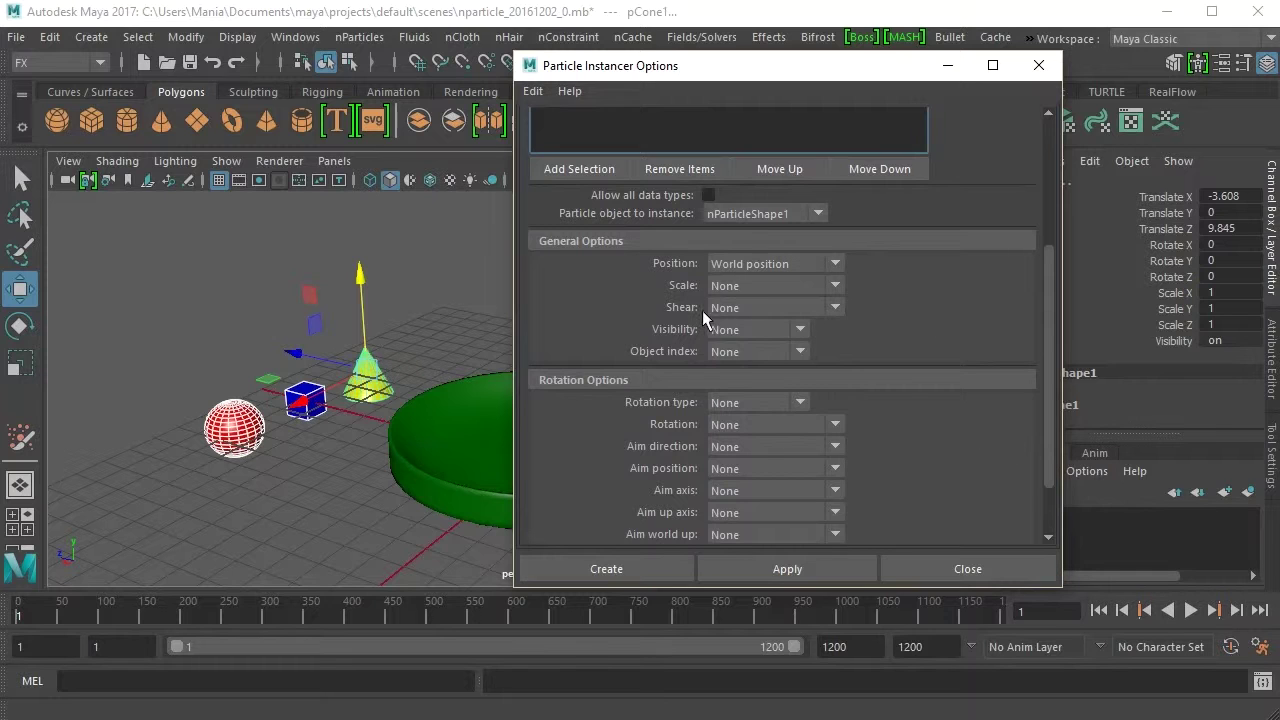
pyautogui.click(609, 567)
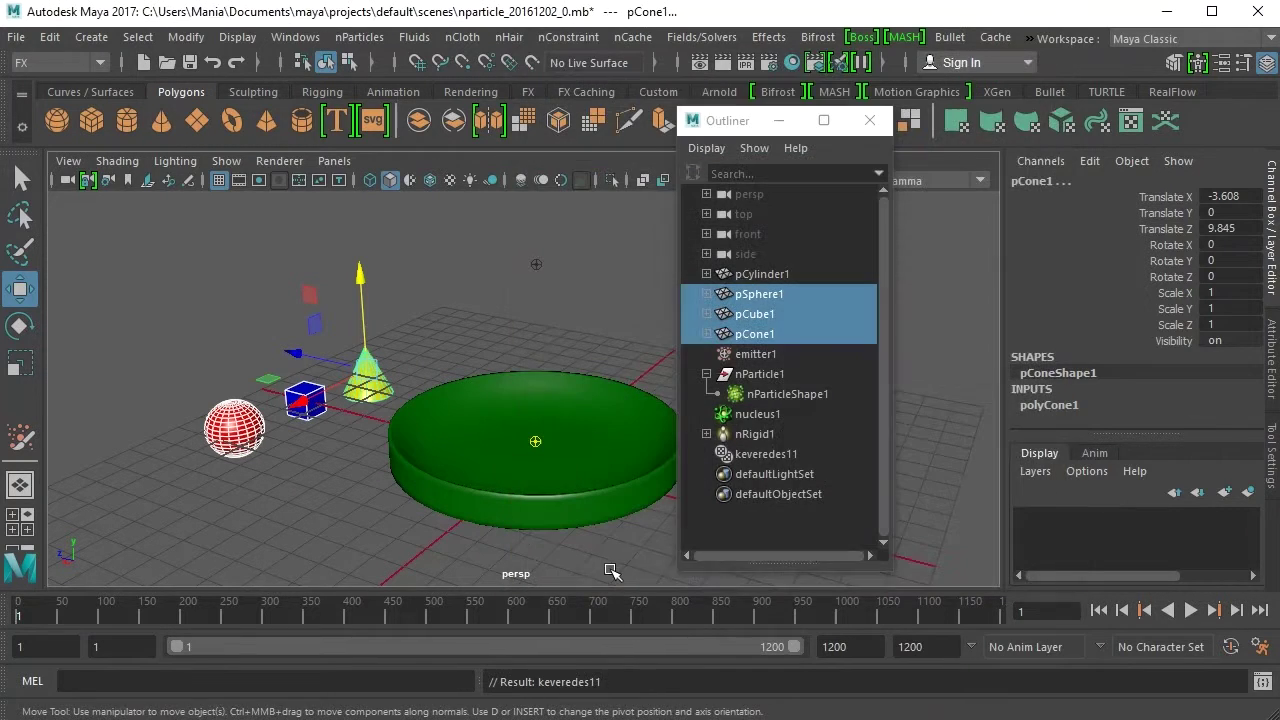
# Show nParticleShape1's full attributes in the Attribute Editor and rearrange the panels.
pyautogui.click(771, 393)
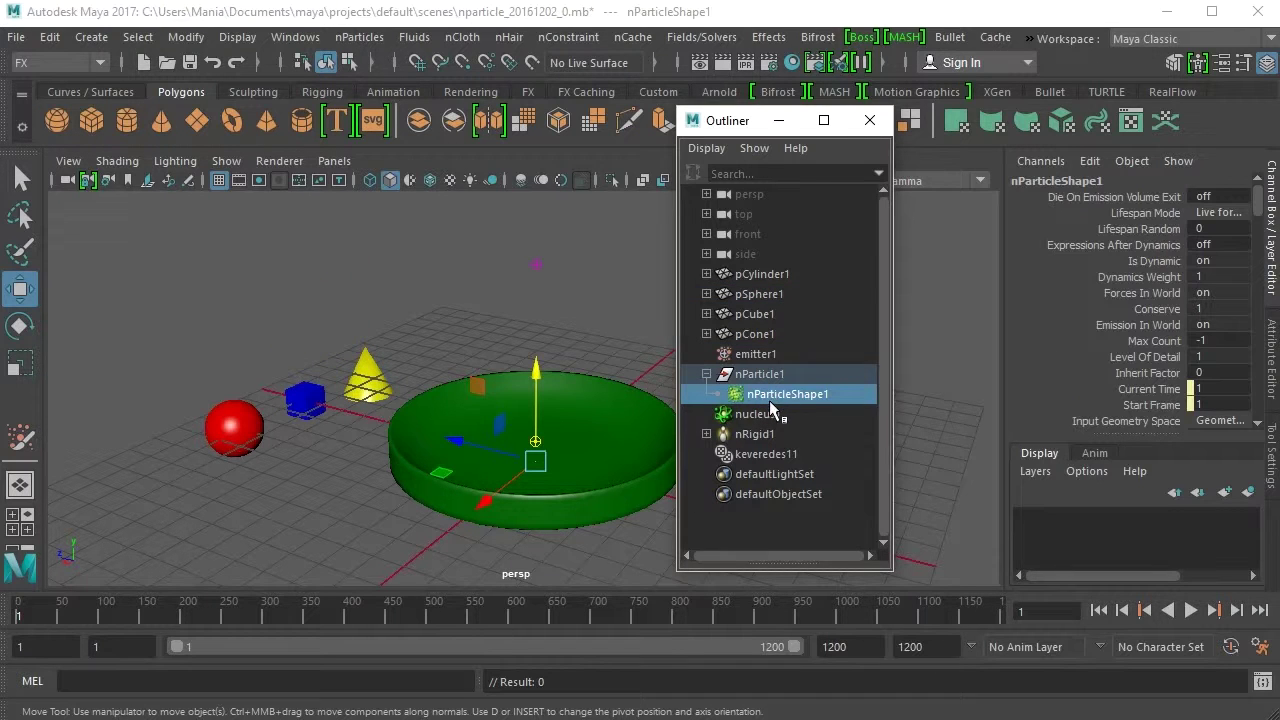
pyautogui.click(1273, 343)
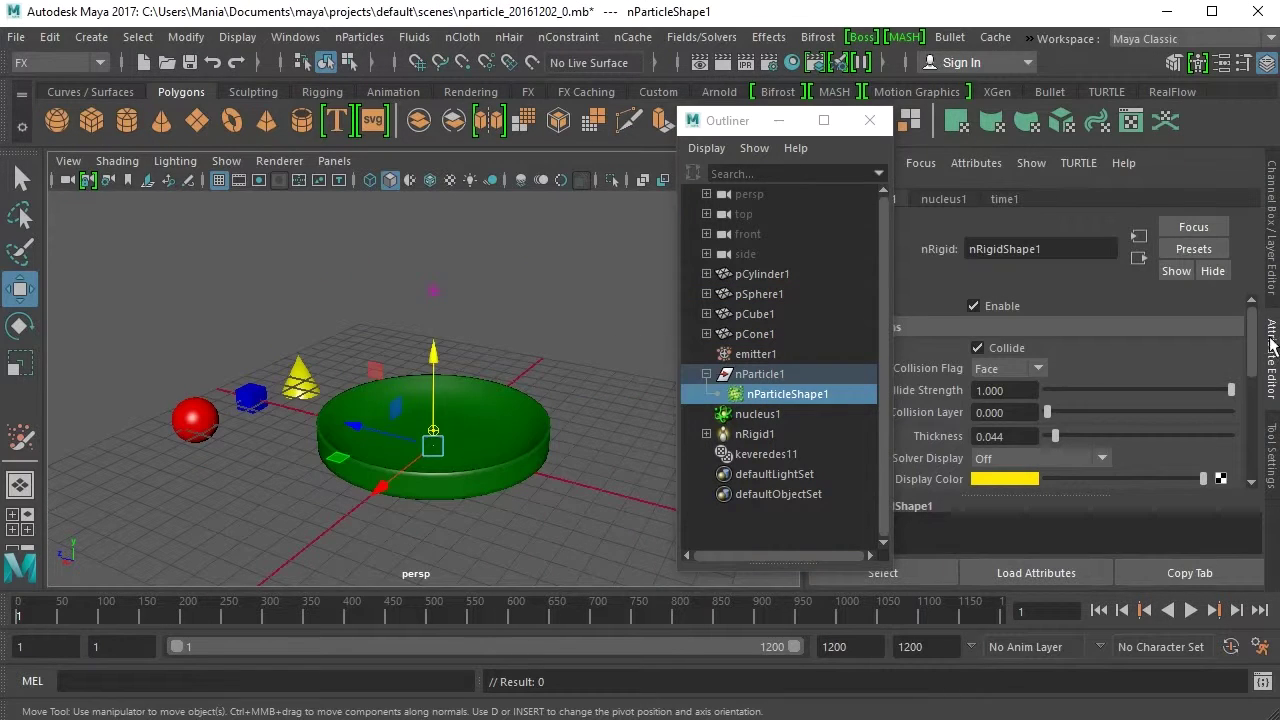
pyautogui.moveTo(760, 121); pyautogui.dragTo(640, 124)
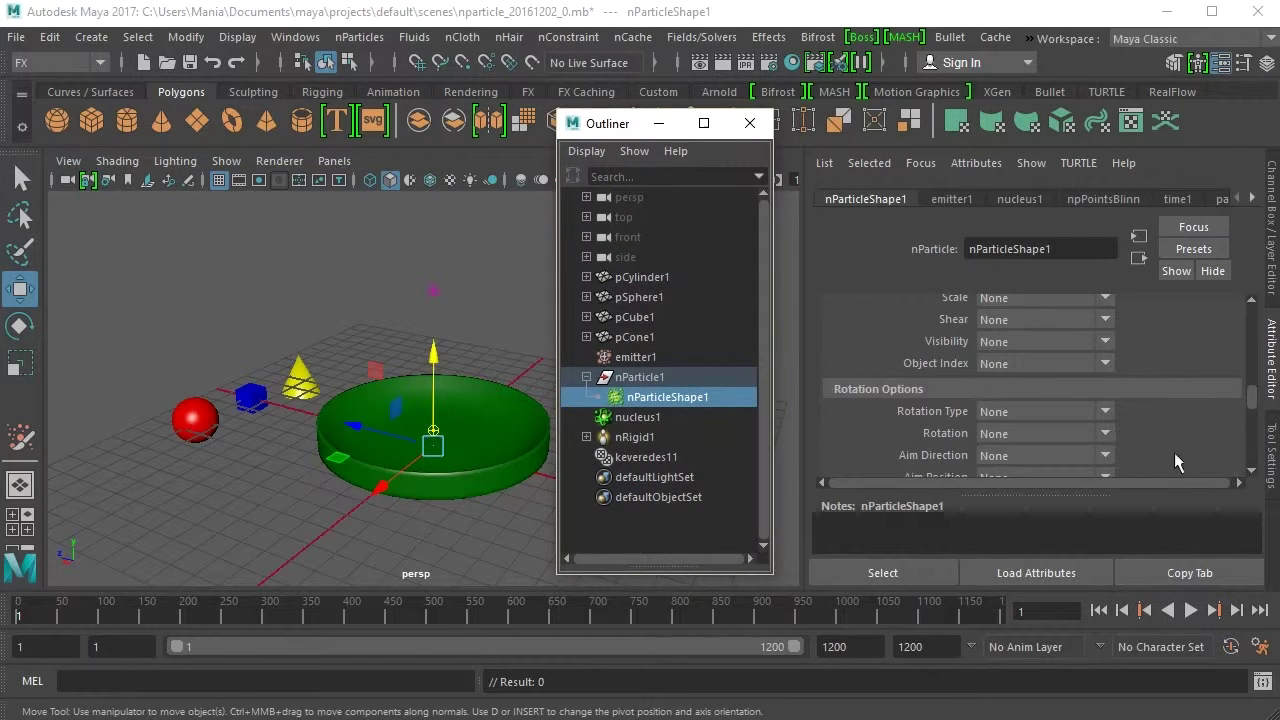
pyautogui.moveTo(1254, 407); pyautogui.dragTo(1256, 340)
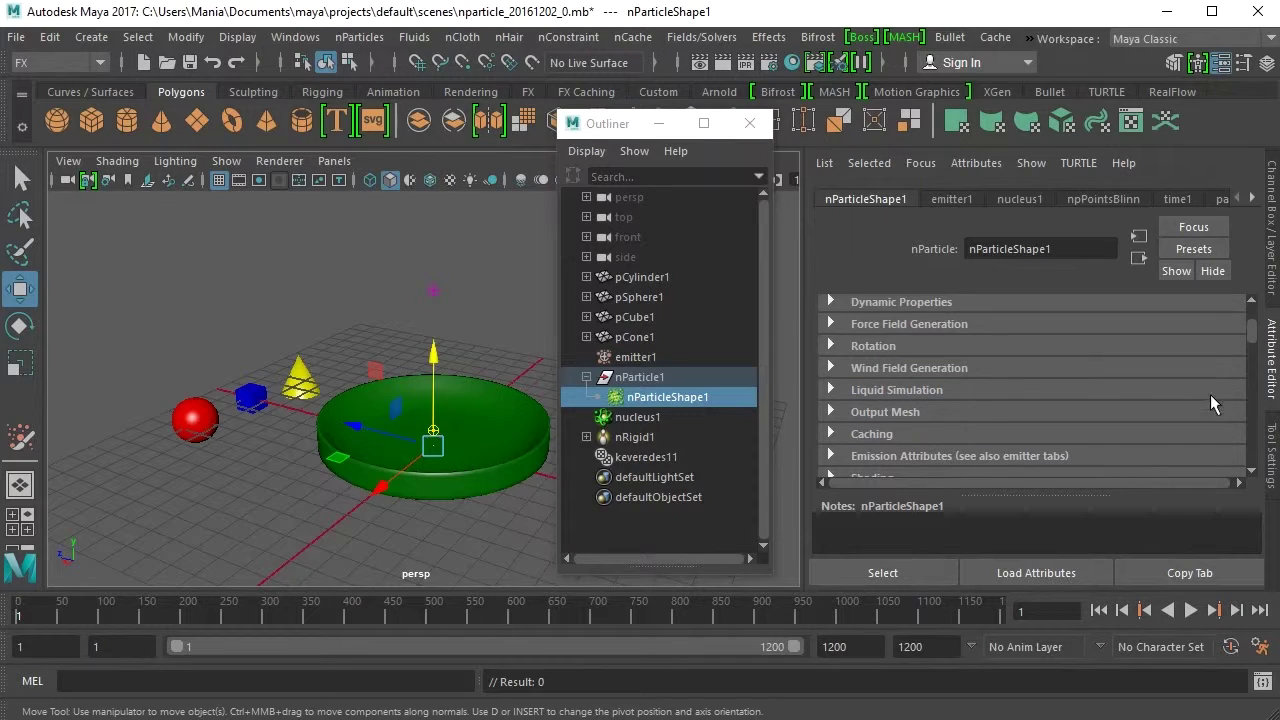
# Play the simulation to watch the instanced particles heap into the dish, then stop and rewind to frame 1.
pyautogui.click(1190, 610)
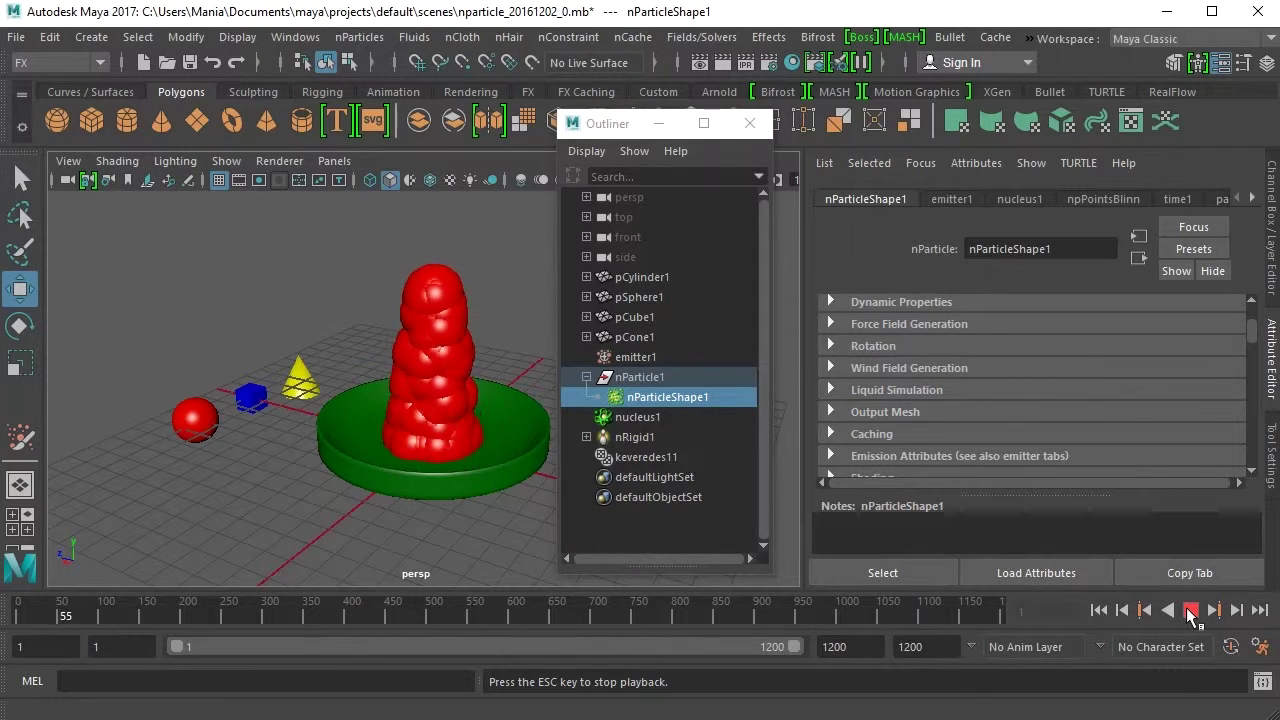
pyautogui.click(1190, 610)
pyautogui.click(1100, 611)
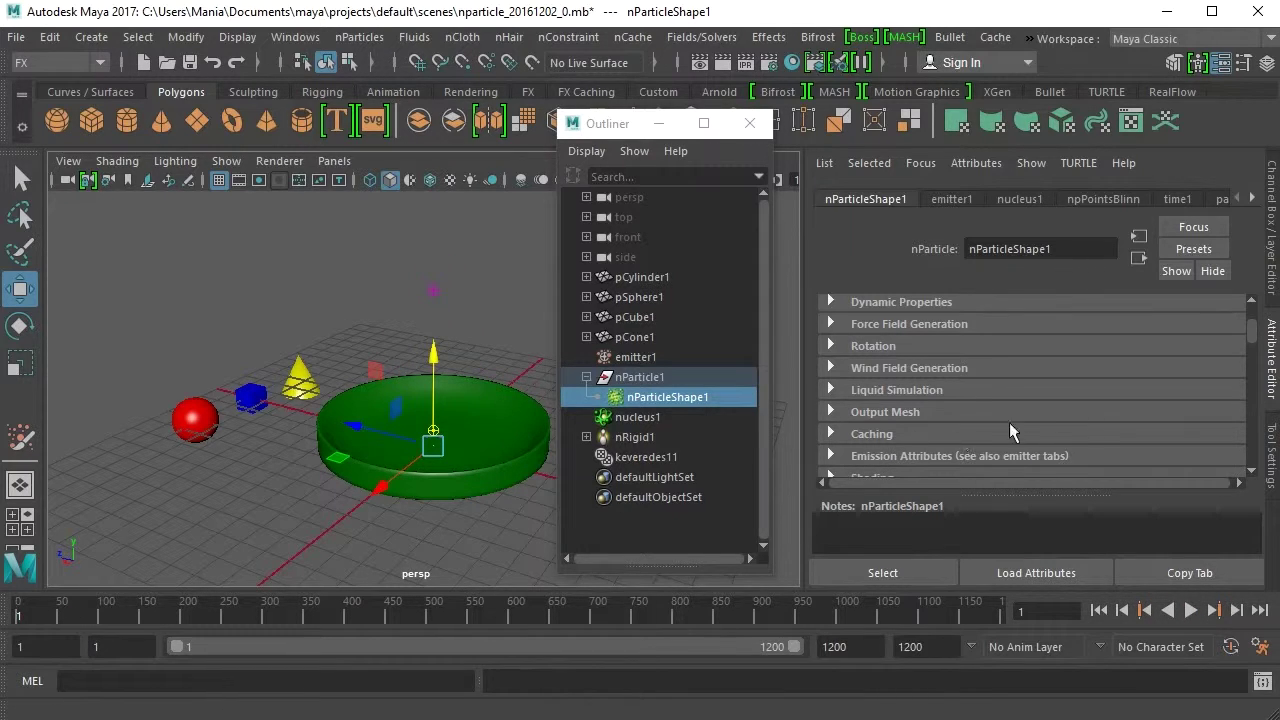
# Open the Add Attribute dialog from General under Add Dynamic Attributes.
pyautogui.scroll(-3, 1253, 338)
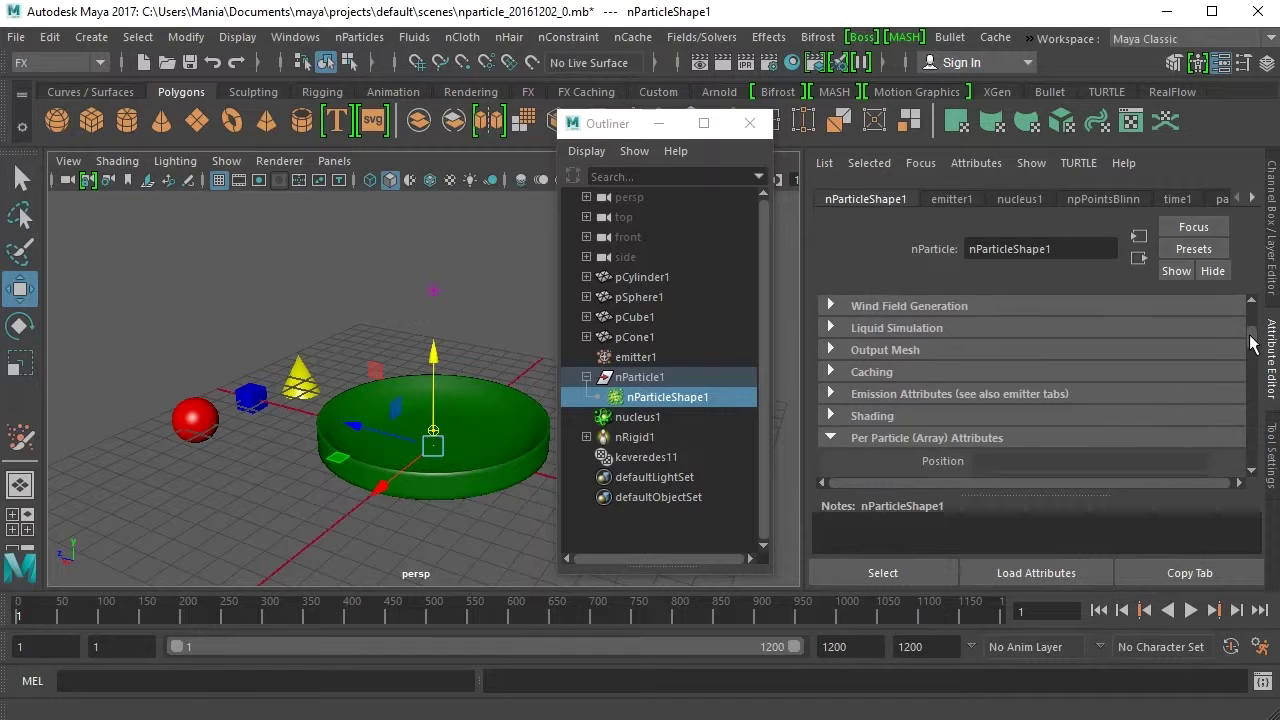
pyautogui.scroll(4, 1255, 336)
pyautogui.moveTo(1253, 338); pyautogui.dragTo(1255, 370)
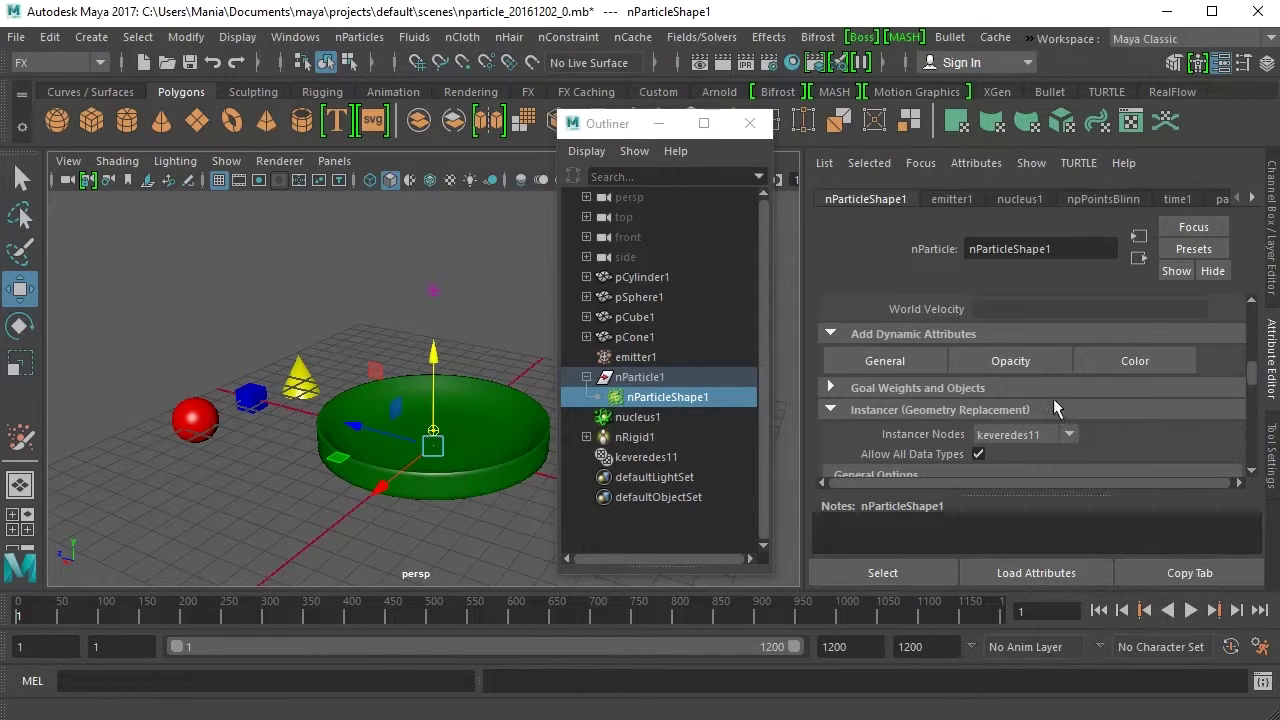
pyautogui.click(885, 362)
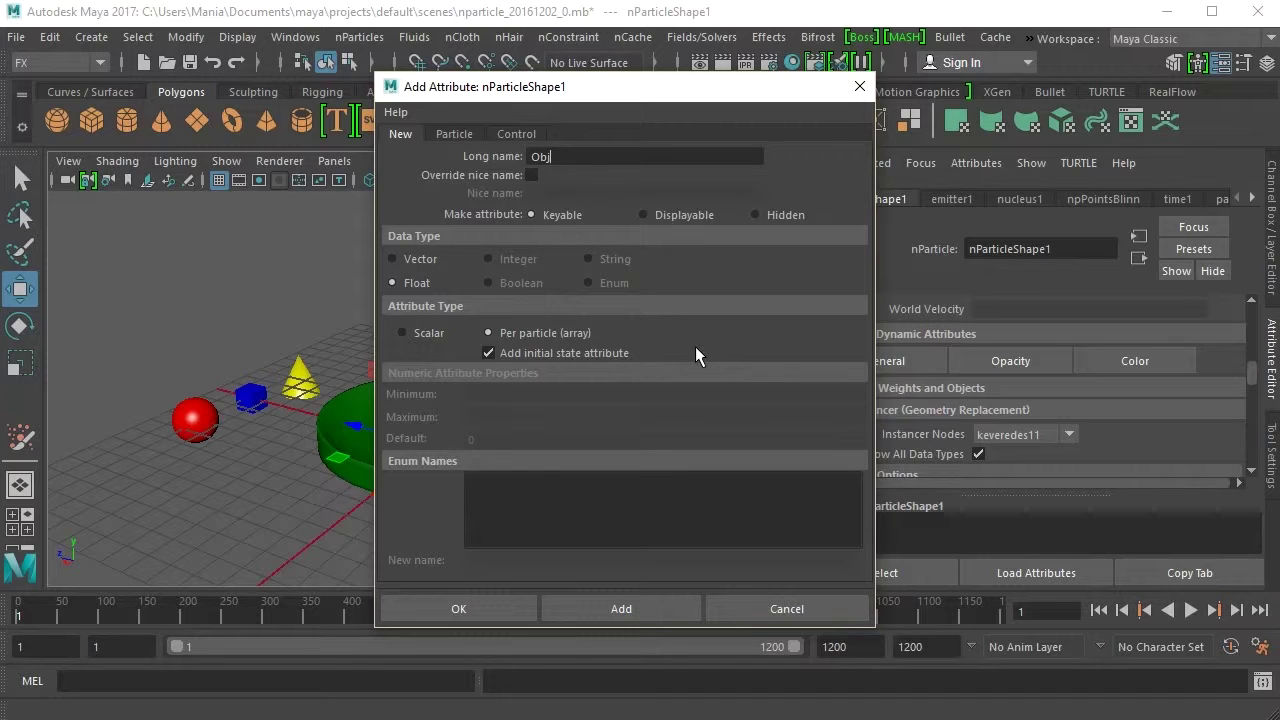
# Add a per-particle (array) float attribute named 'Object Index' to nParticleShape1, then close the dialog.
pyautogui.write('Object Index')
pyautogui.click(405, 333)
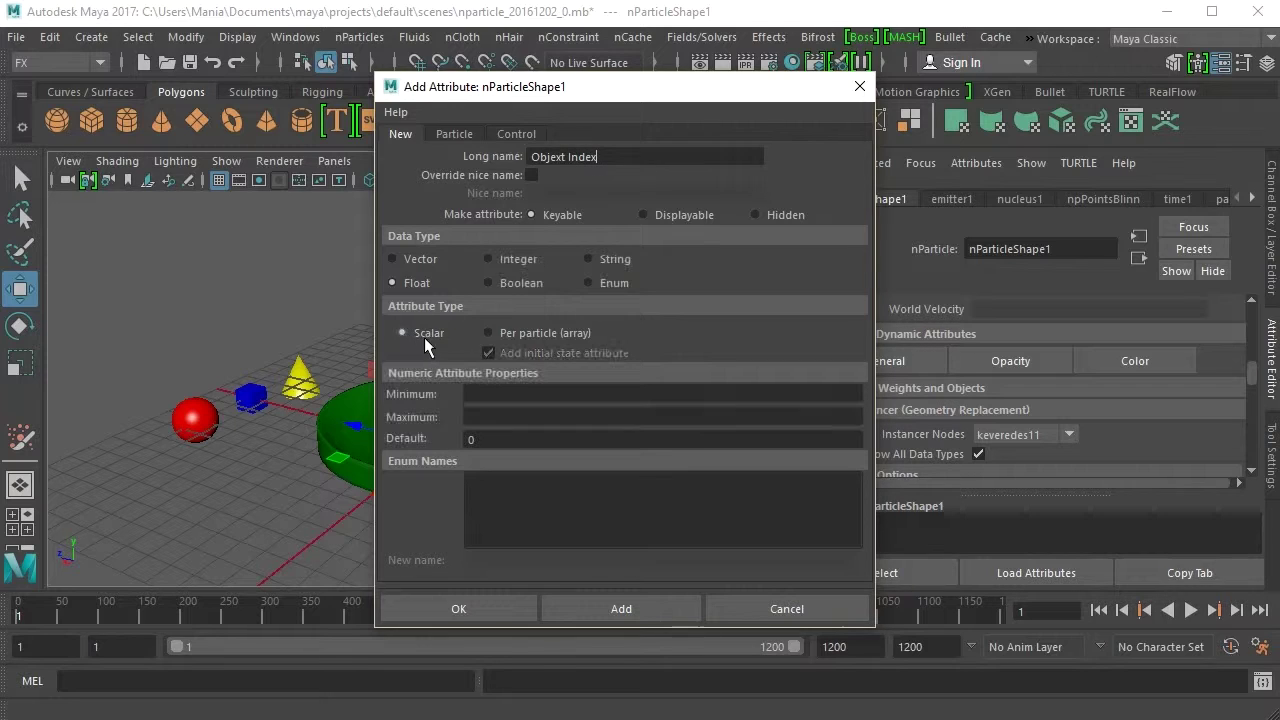
pyautogui.click(490, 333)
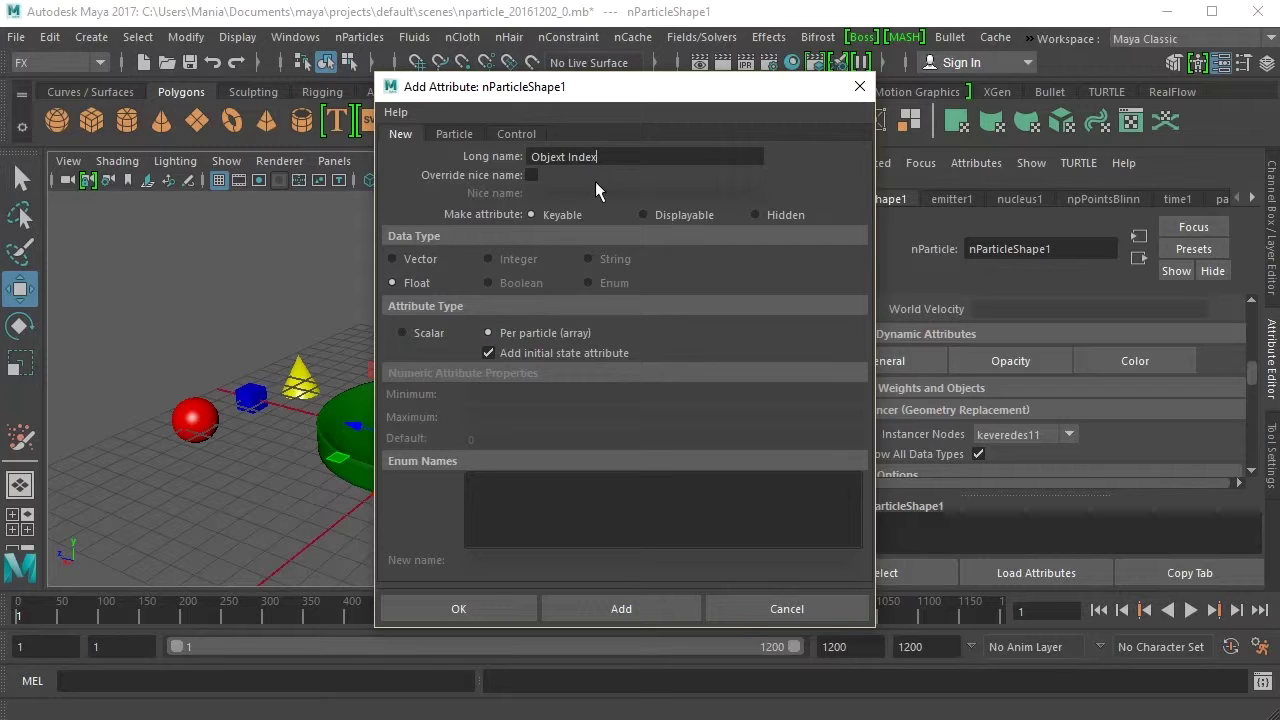
pyautogui.moveTo(602, 156); pyautogui.dragTo(528, 157)
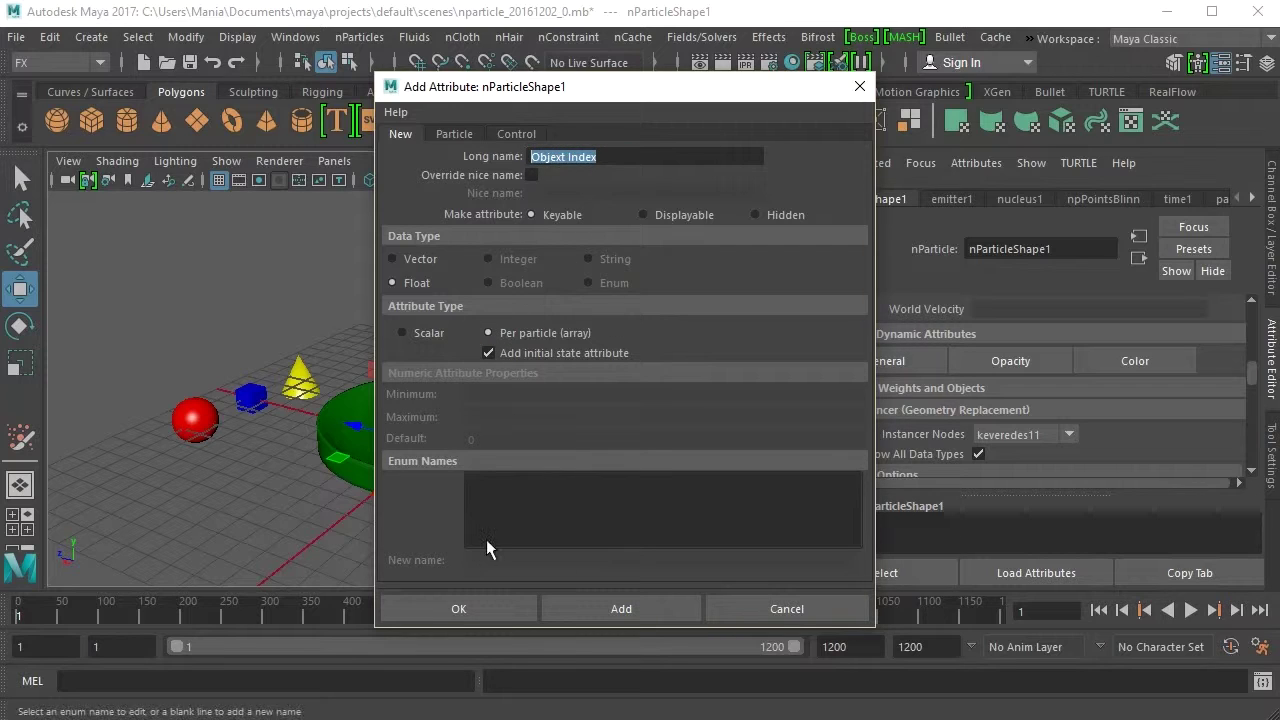
pyautogui.click(587, 612)
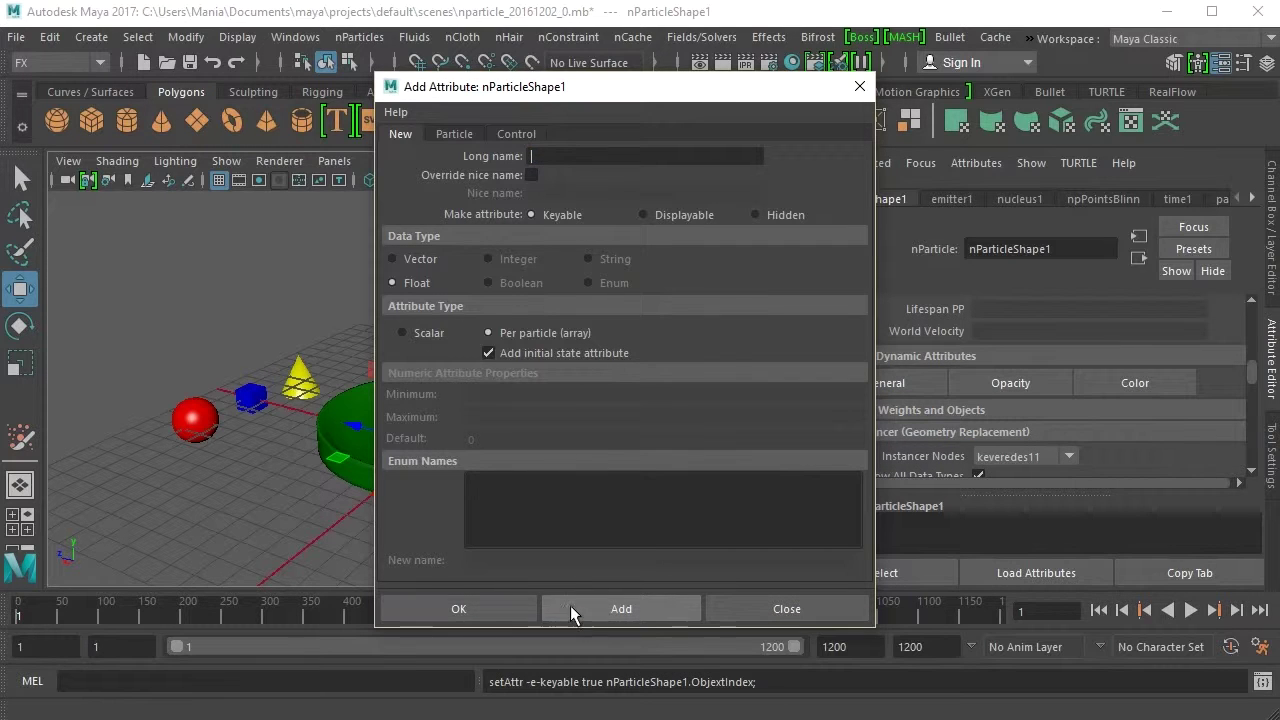
pyautogui.click(507, 607)
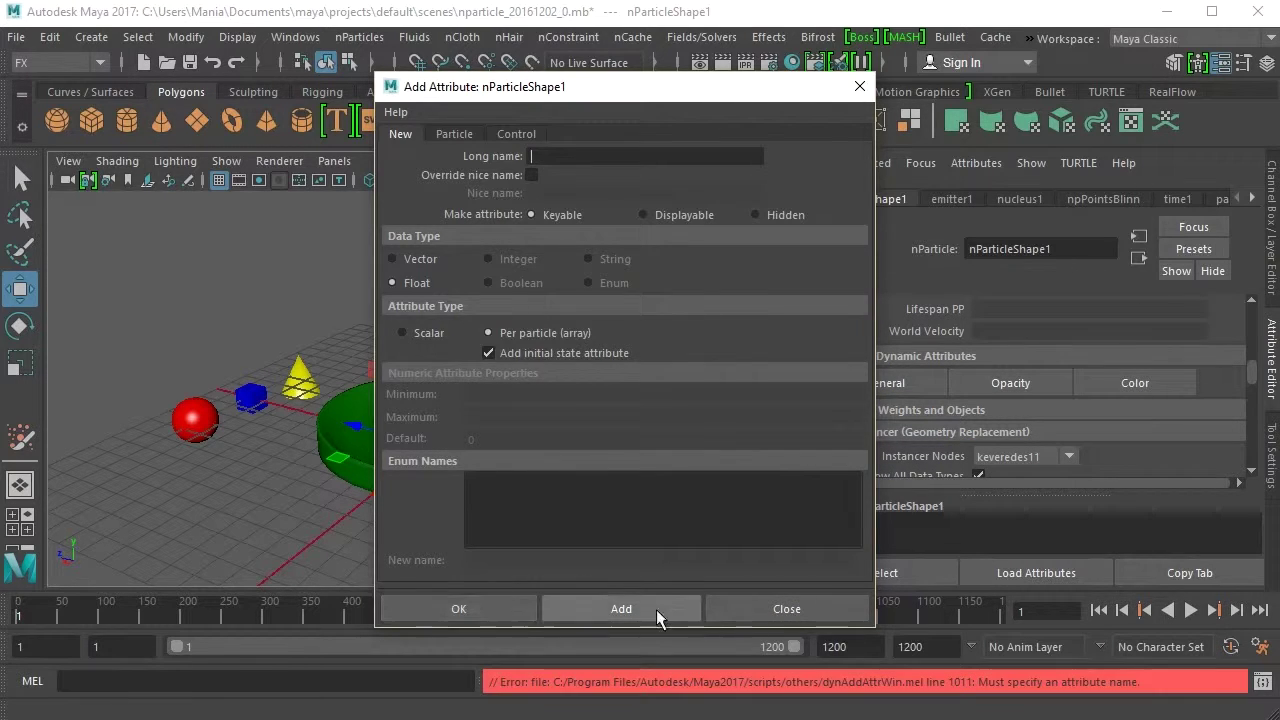
pyautogui.click(752, 607)
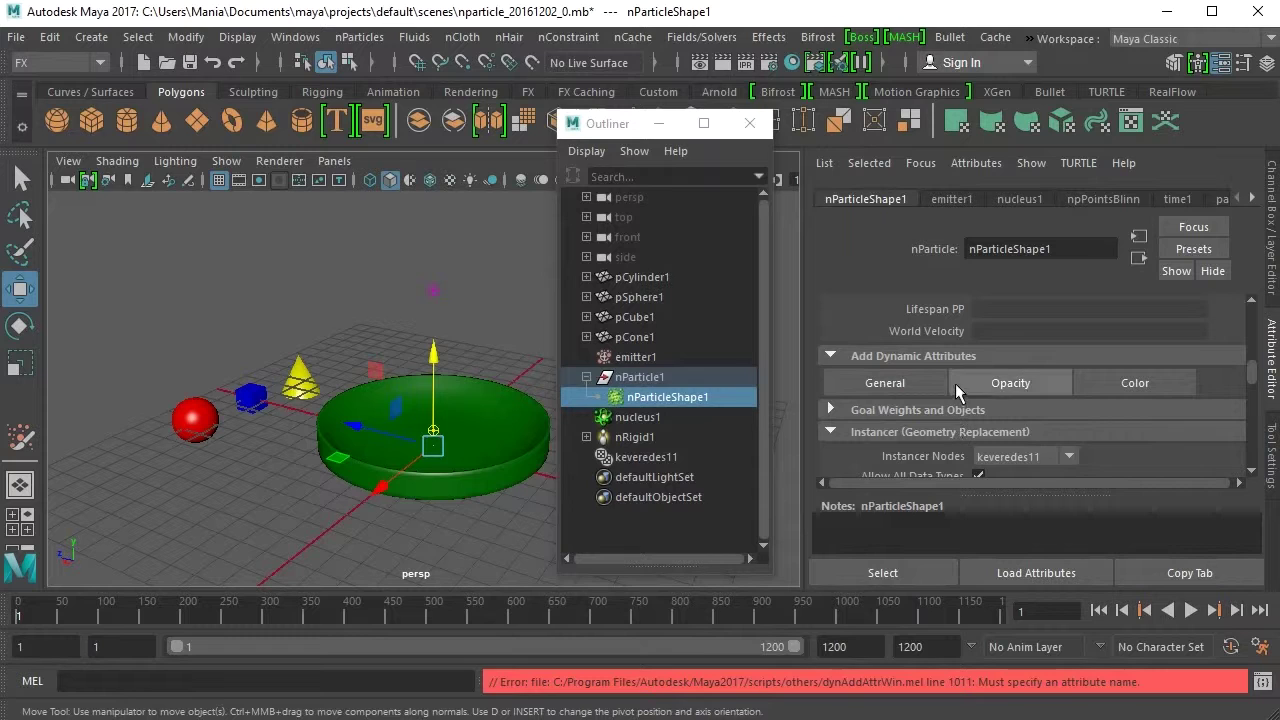
# Keep keveredes11 as the instancer and start a creation expression on the Object Index field.
pyautogui.moveTo(1253, 378); pyautogui.dragTo(1244, 388)
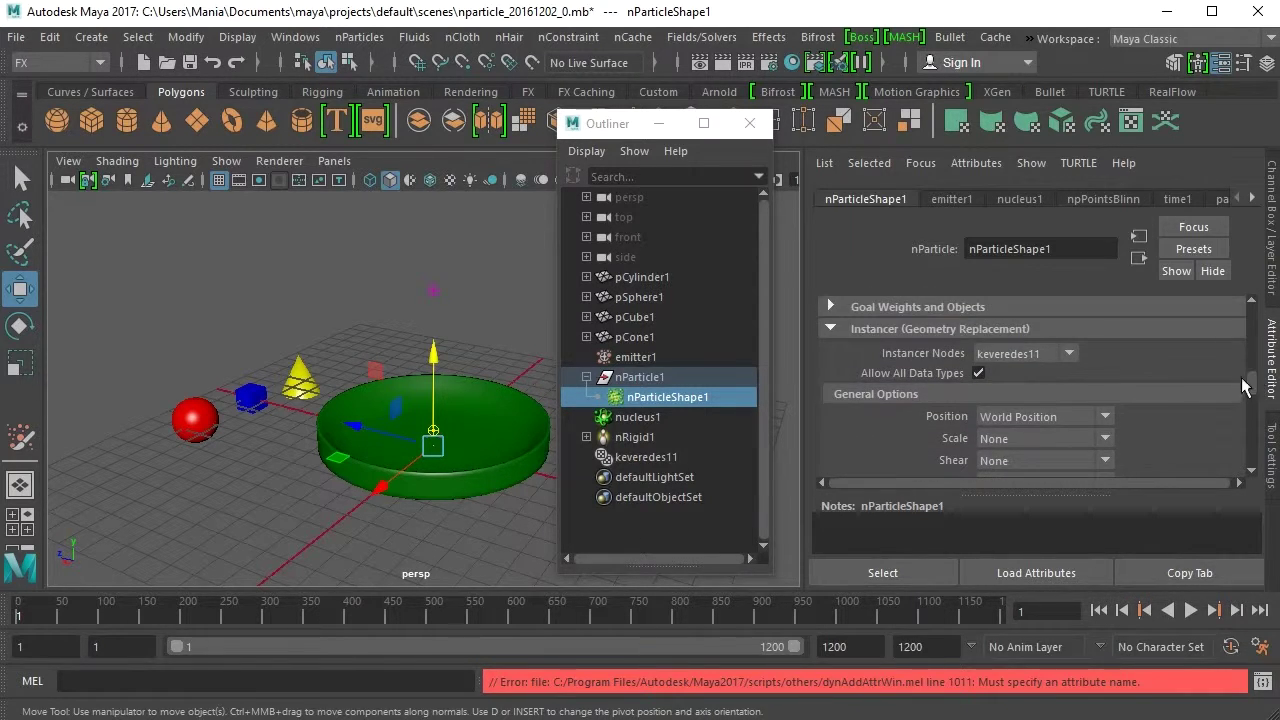
pyautogui.click(1068, 353)
pyautogui.click(1074, 352)
pyautogui.click(826, 329)
pyautogui.scroll(-5, 840, 391)
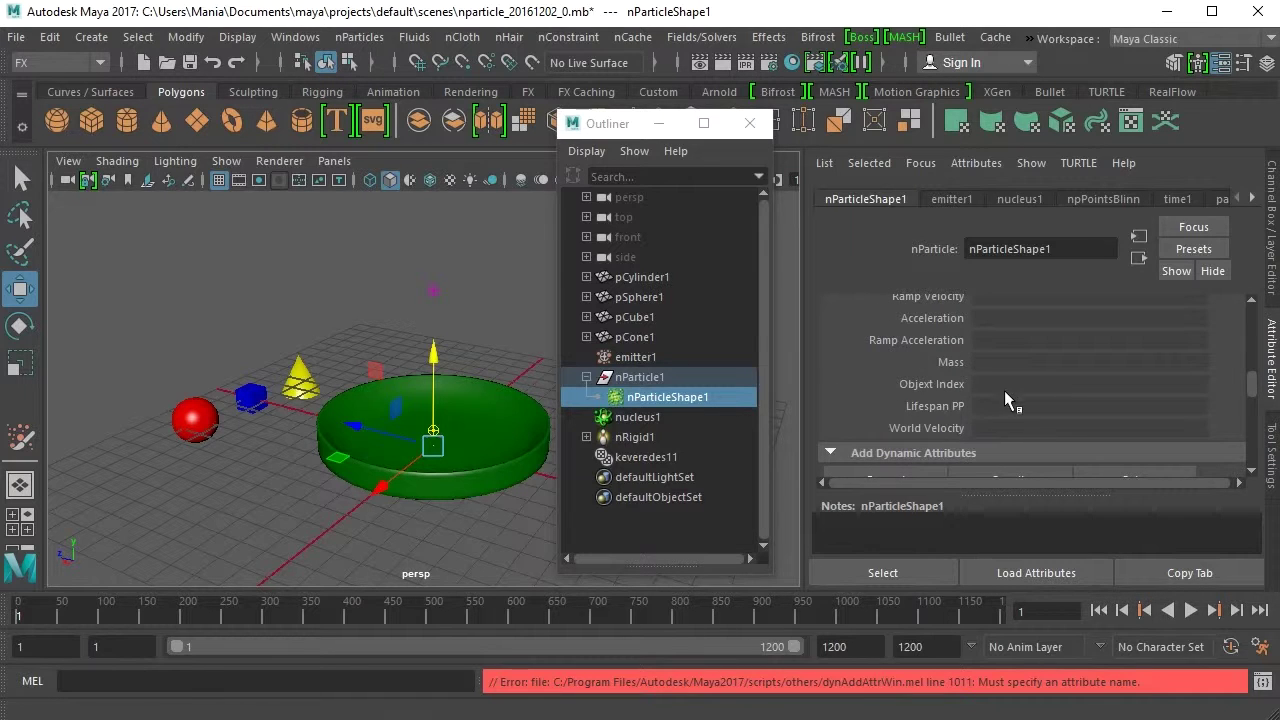
pyautogui.rightClick(1006, 390)
pyautogui.click(1046, 398)
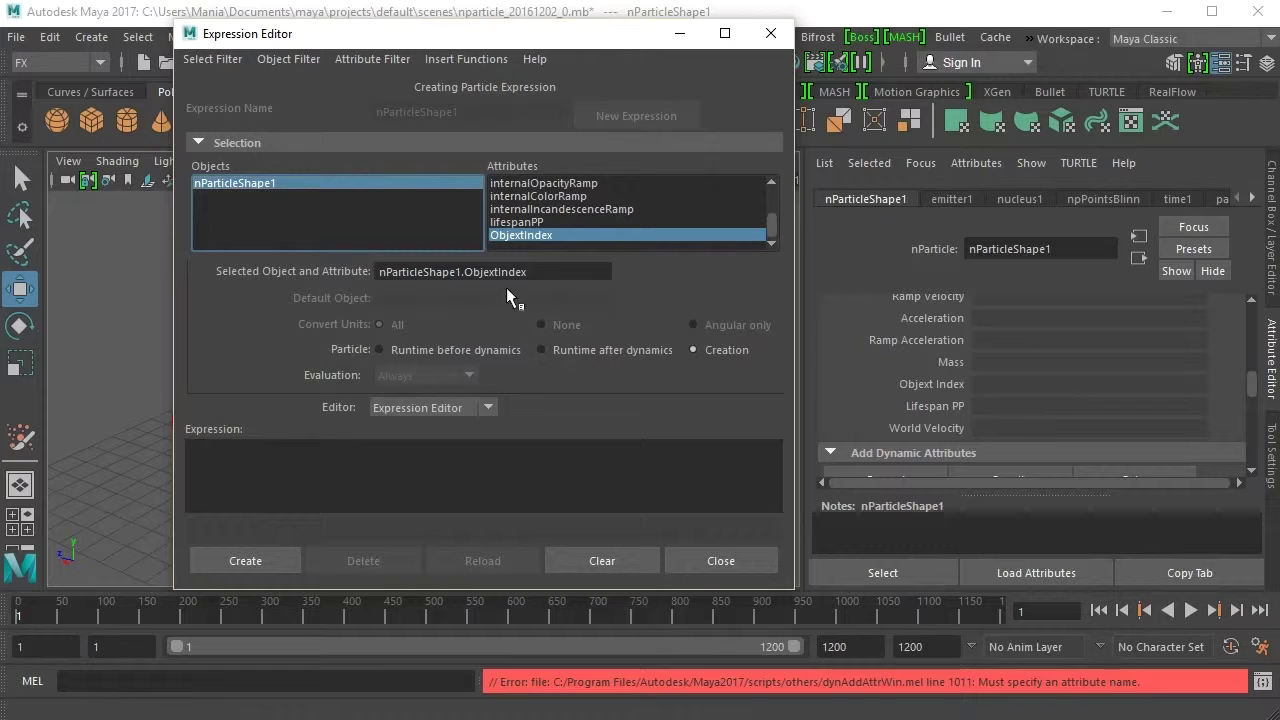
# Create the expression nParticleShape1.ObjectIndex = rand(0,3); and close the Expression Editor.
pyautogui.click(541, 272)
pyautogui.click(523, 222)
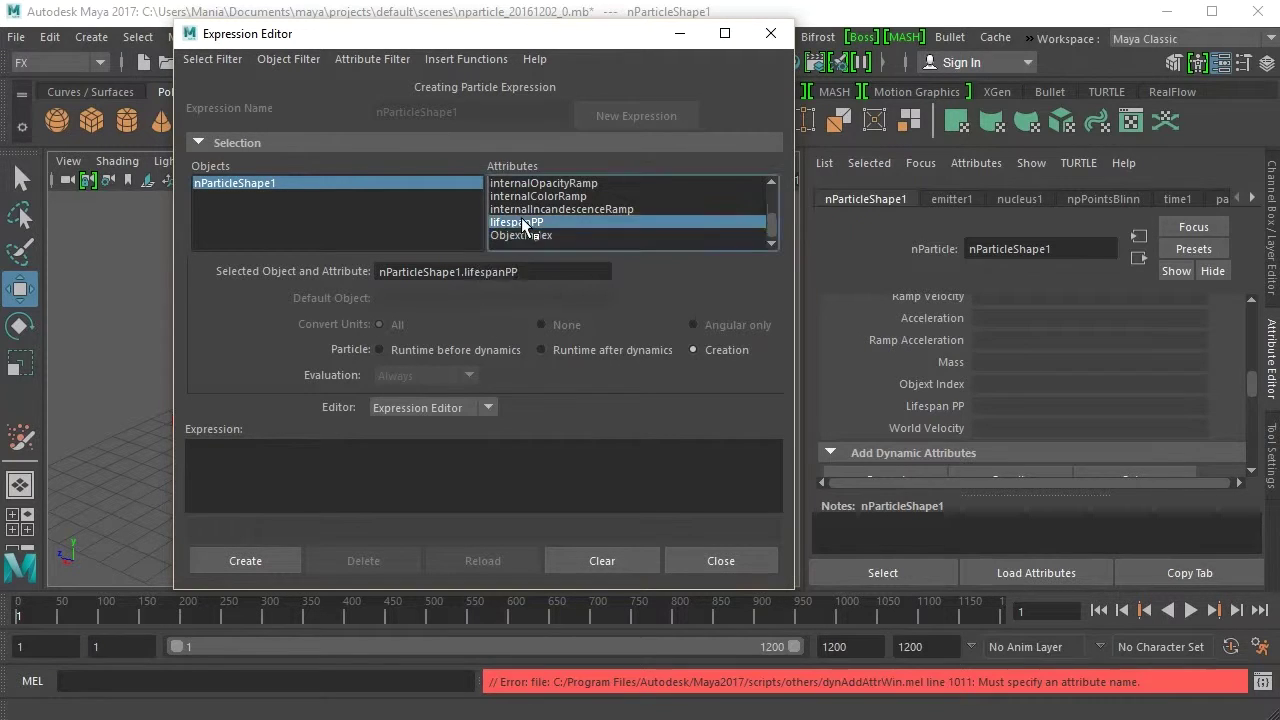
pyautogui.click(524, 235)
pyautogui.moveTo(530, 272); pyautogui.dragTo(368, 276)
pyautogui.hotkey('ctrl', 'c')
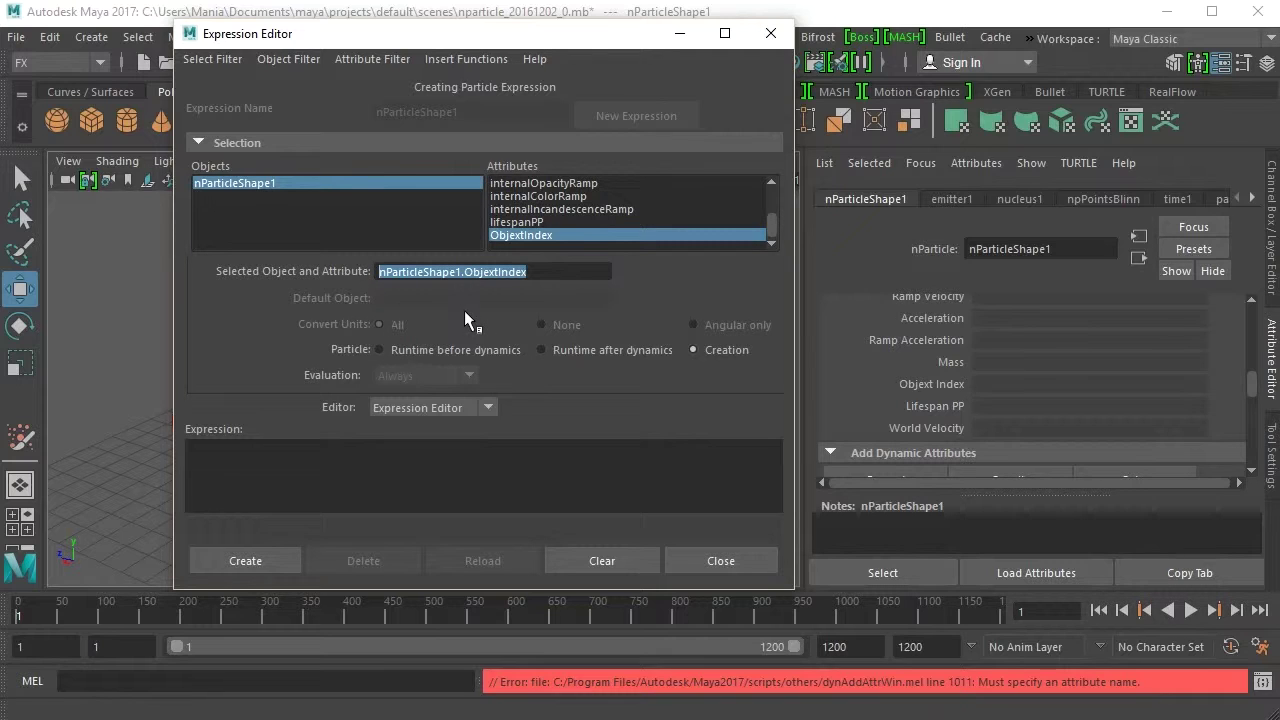
pyautogui.click(206, 448)
pyautogui.hotkey('ctrl', 'v')
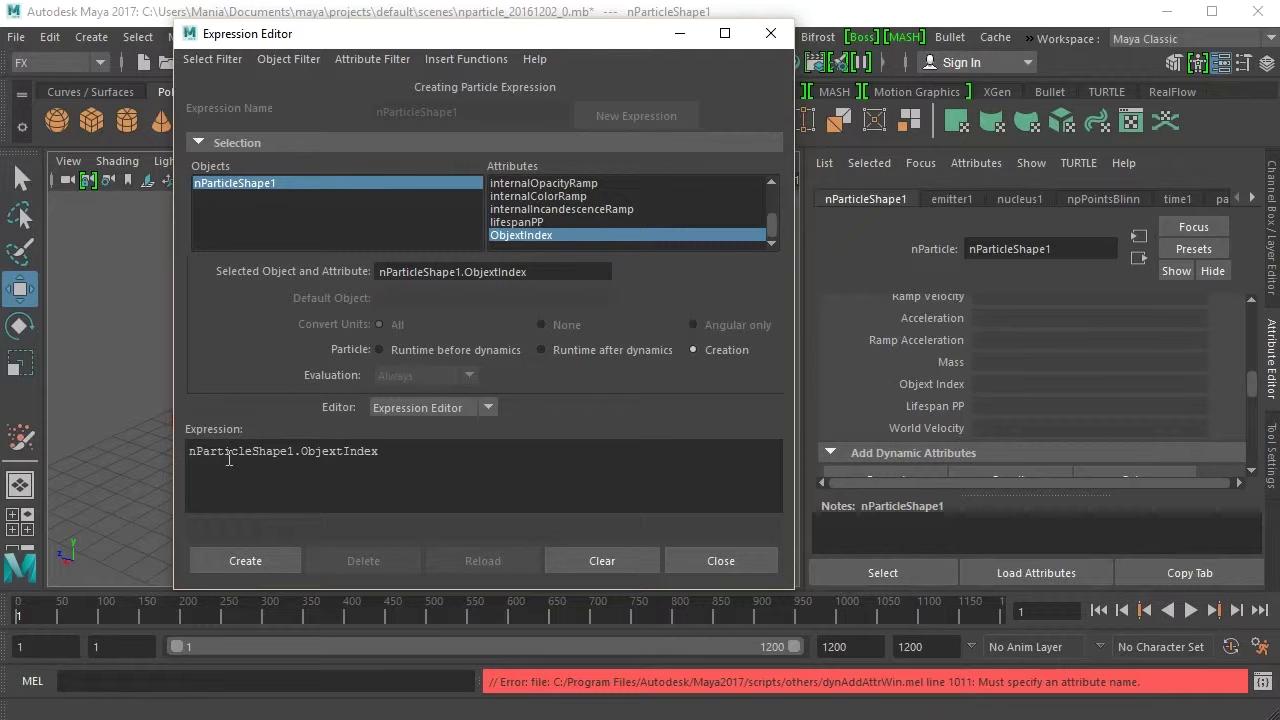
pyautogui.write('= rand(0.')
pyautogui.write('3);')
pyautogui.click(263, 550)
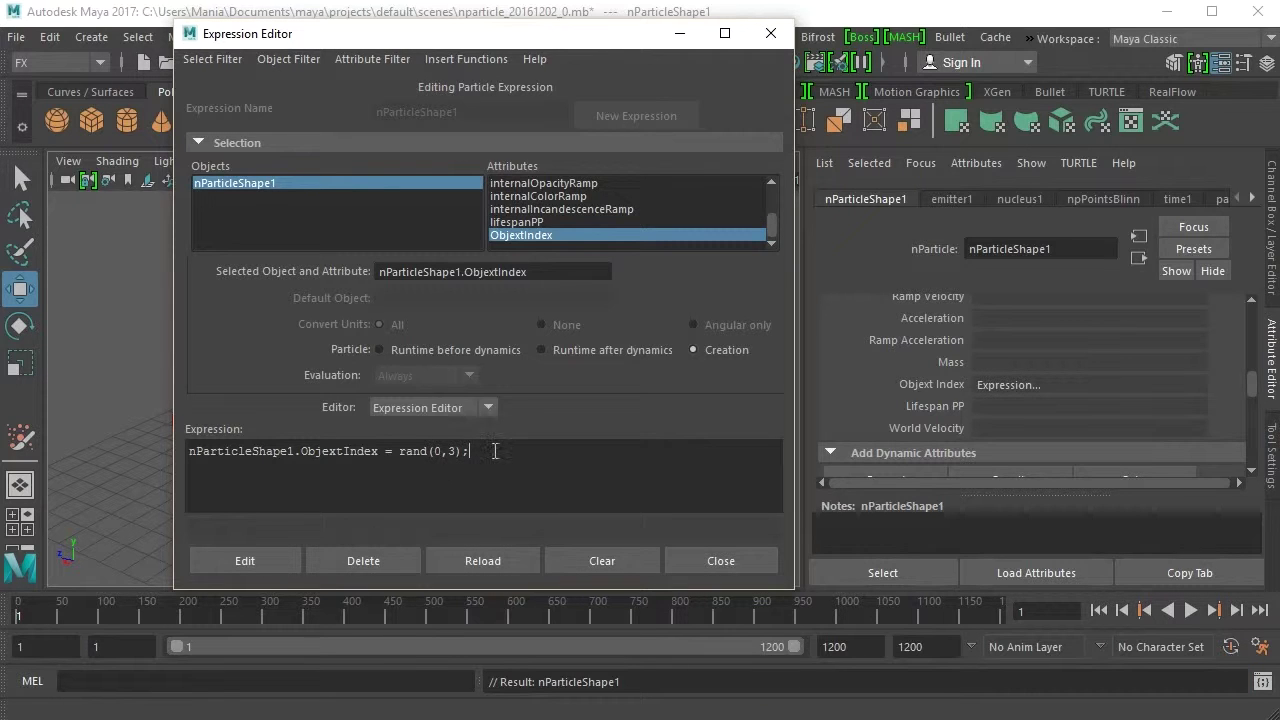
pyautogui.click(698, 561)
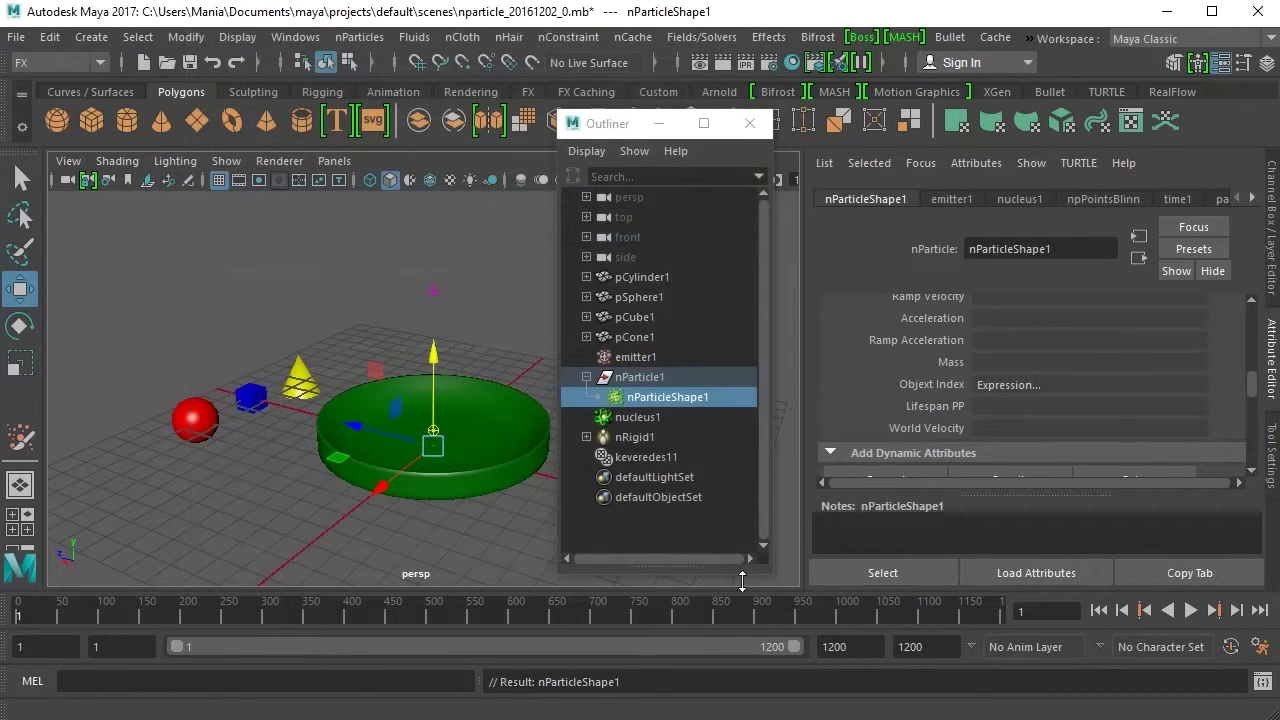
# Preview the current emission, then stop and rewind to frame 1.
pyautogui.click(1190, 610)
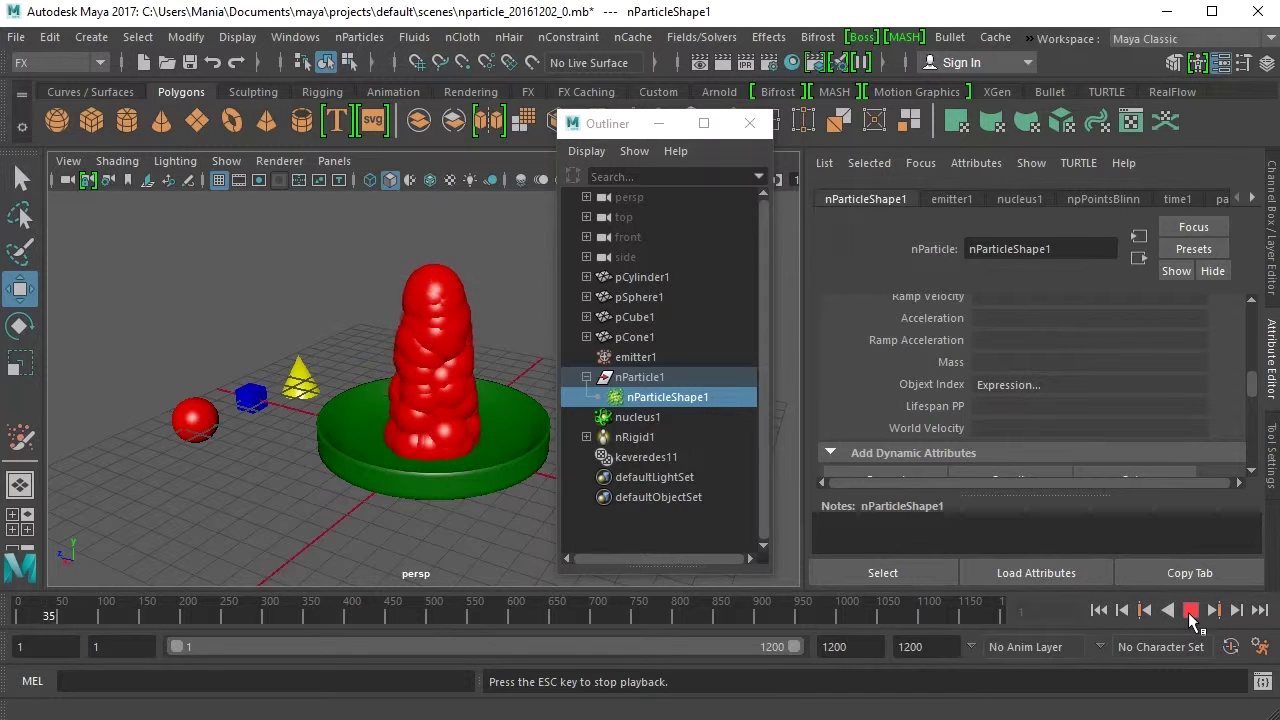
pyautogui.click(1190, 610)
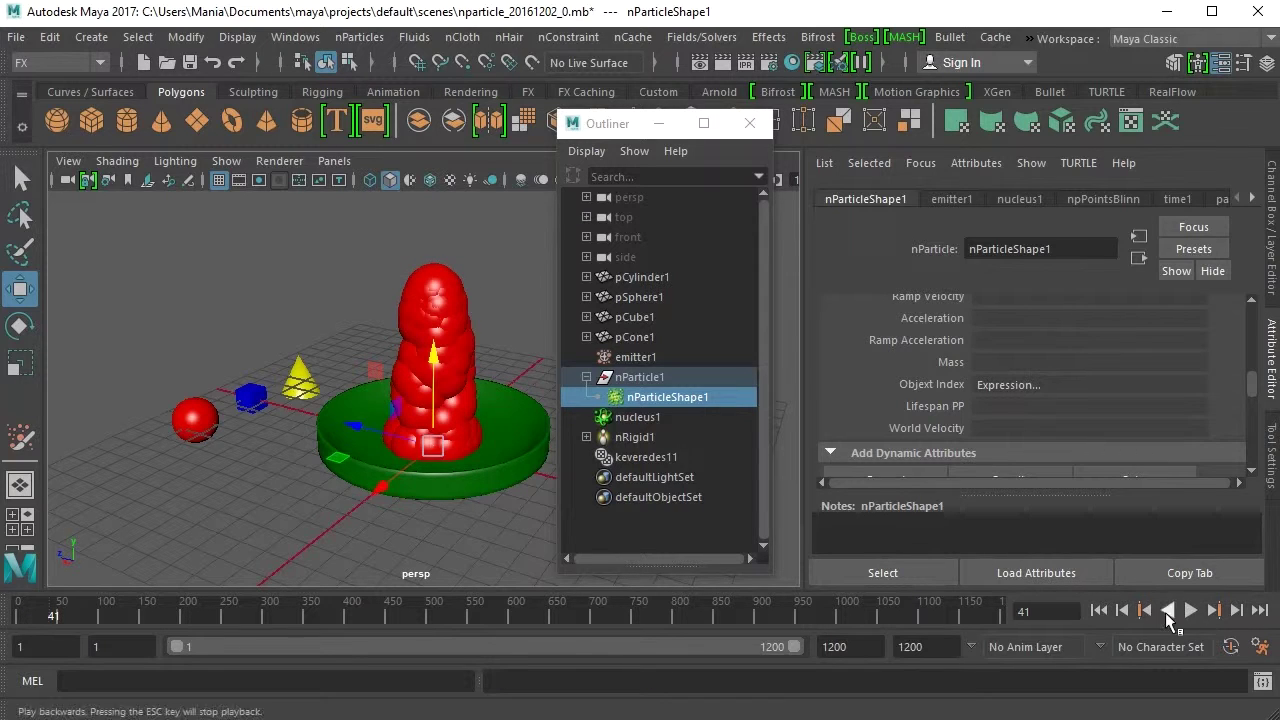
pyautogui.click(1098, 610)
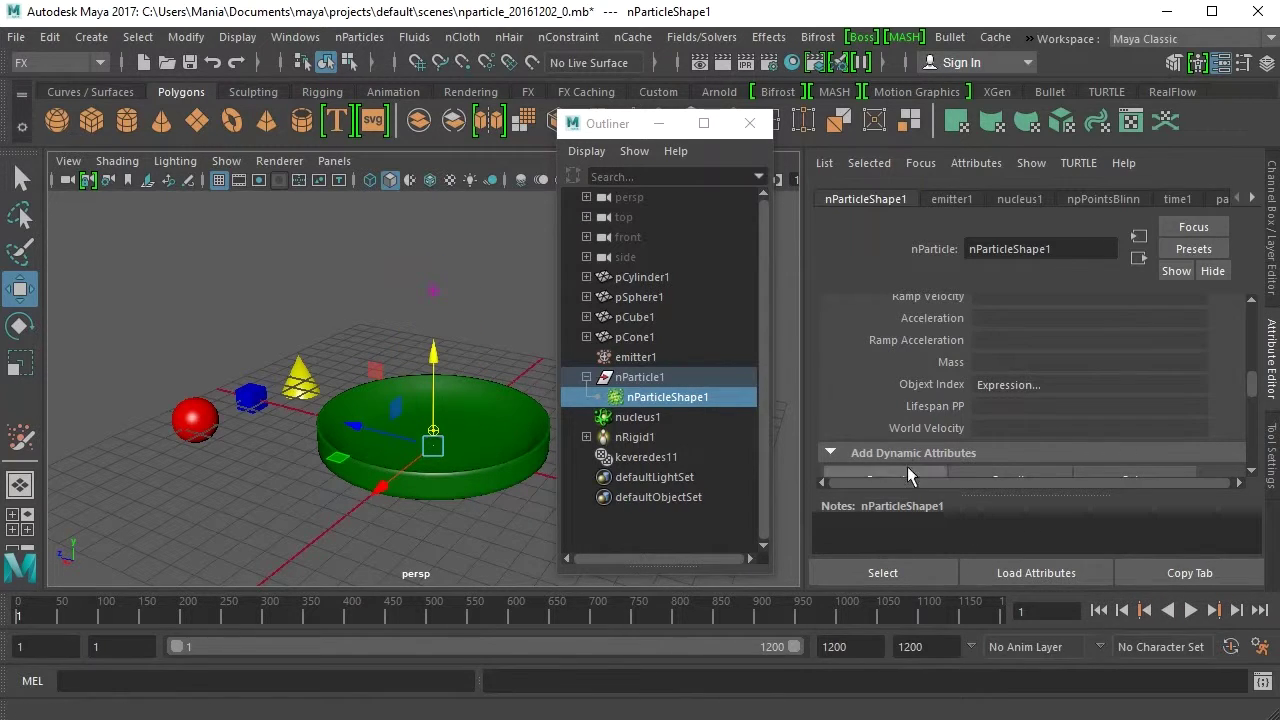
# Set the instancer's Object Index option to ObjectIndex in General Options.
pyautogui.scroll(-3, 1258, 391)
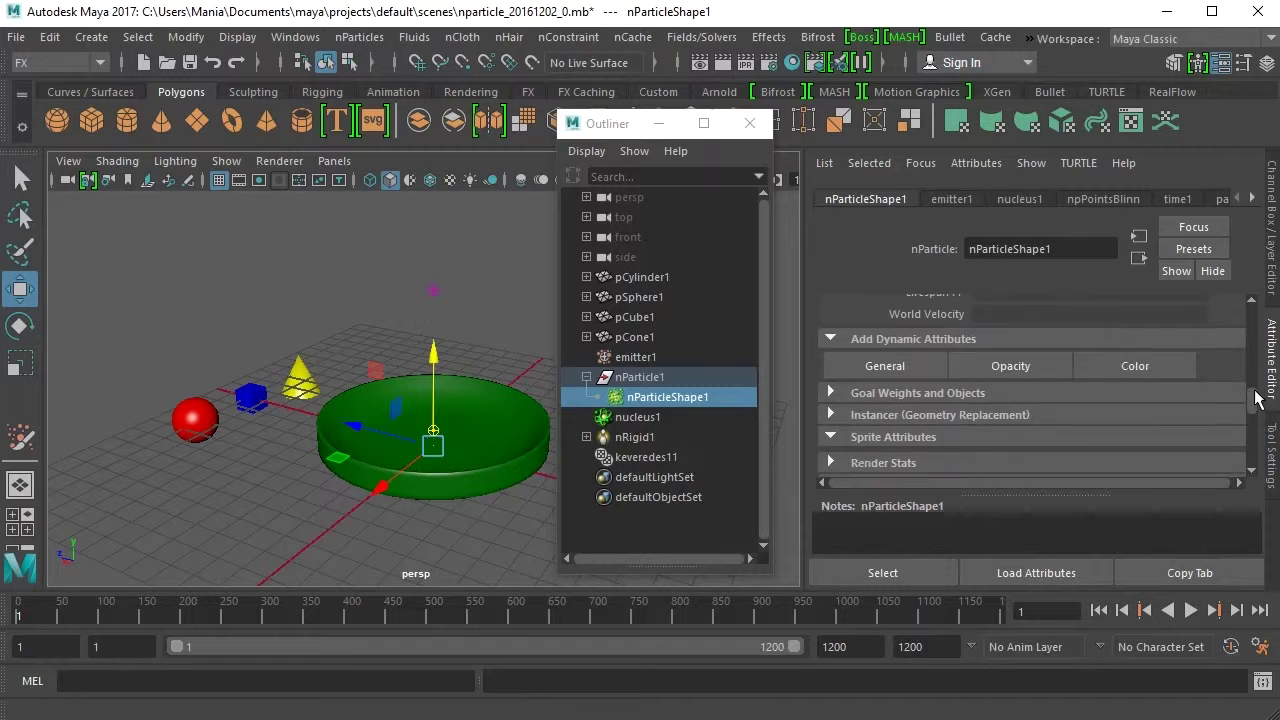
pyautogui.click(1000, 403)
pyautogui.scroll(-1, 1037, 395)
pyautogui.click(1059, 389)
pyautogui.click(1063, 390)
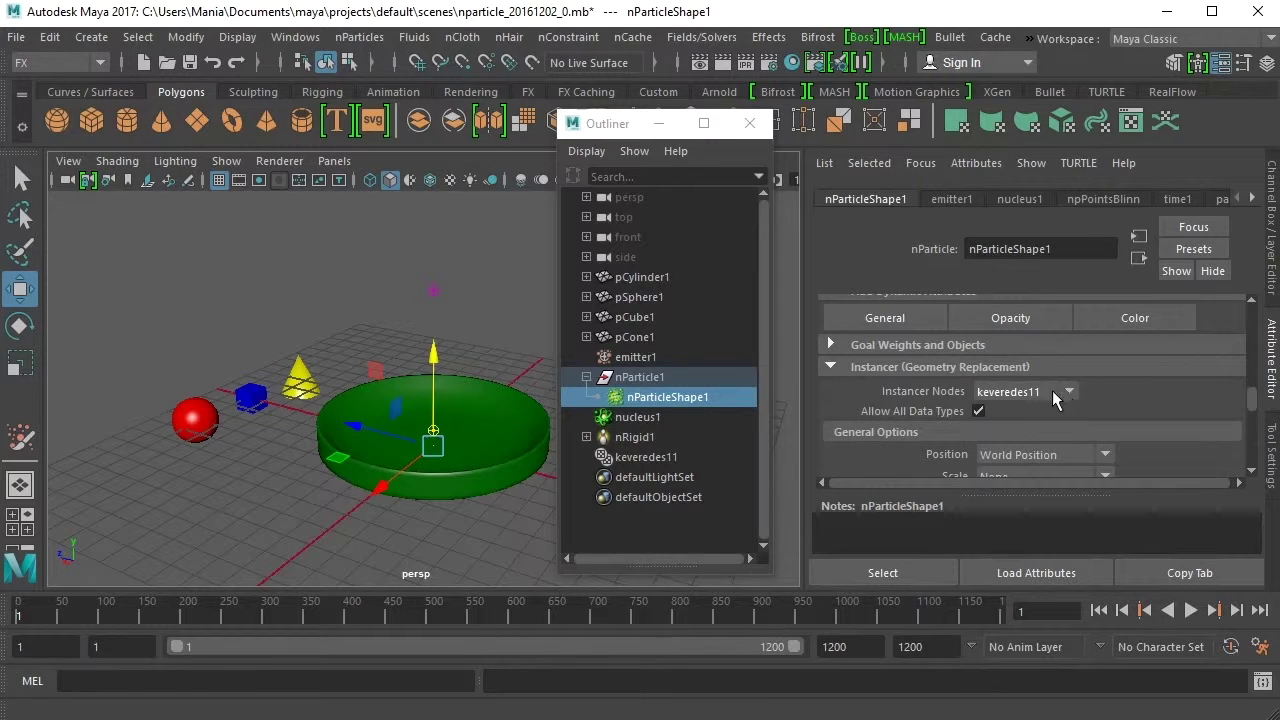
pyautogui.scroll(-3, 1052, 390)
pyautogui.click(1032, 414)
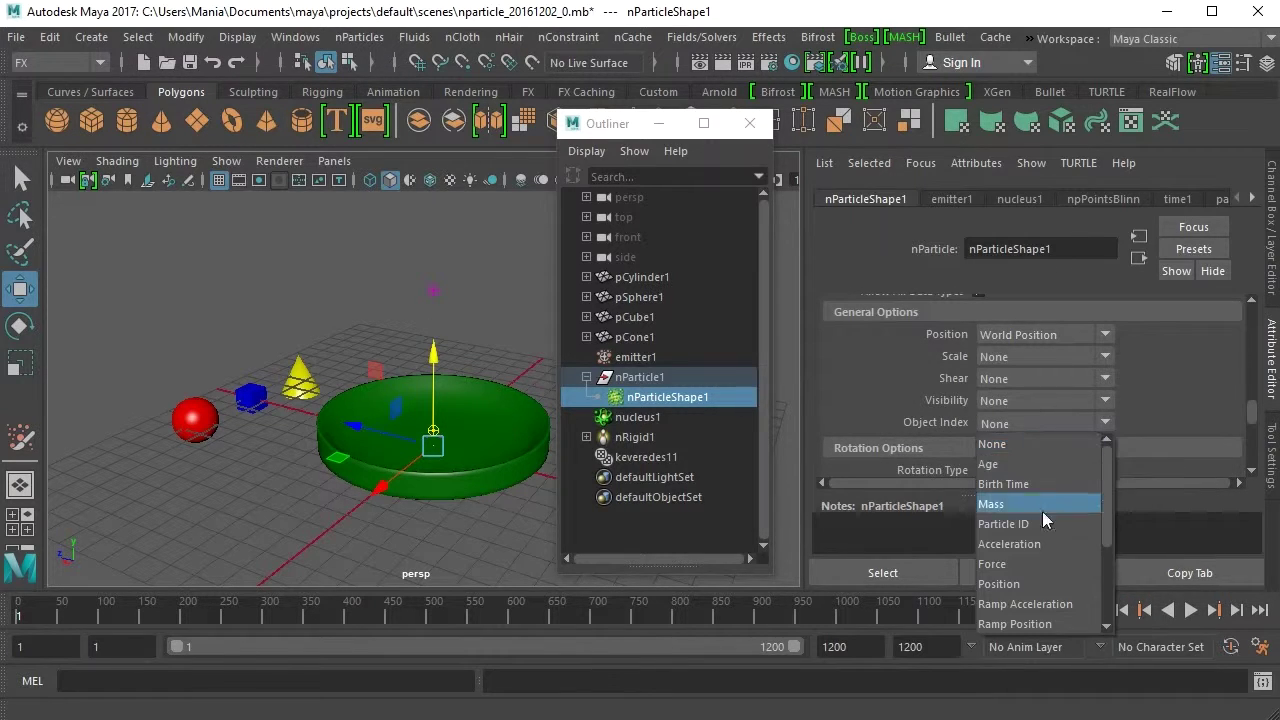
pyautogui.moveTo(1106, 498); pyautogui.dragTo(1110, 578)
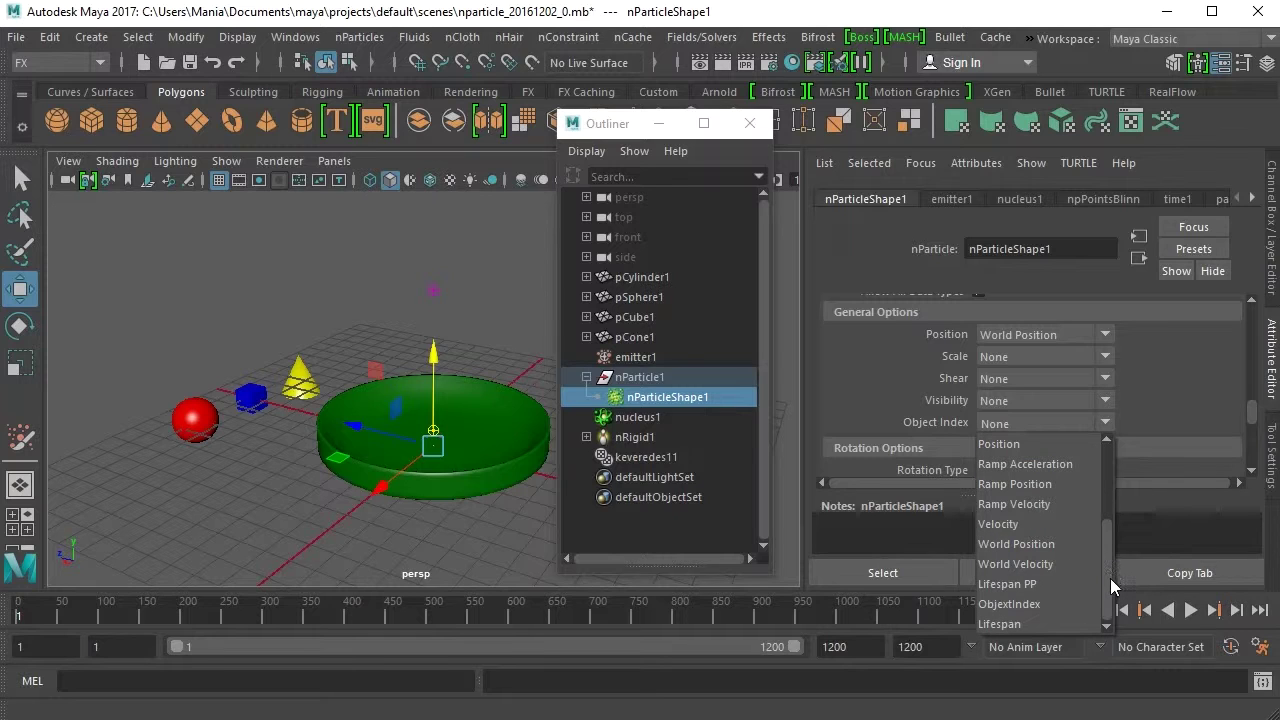
pyautogui.click(1034, 608)
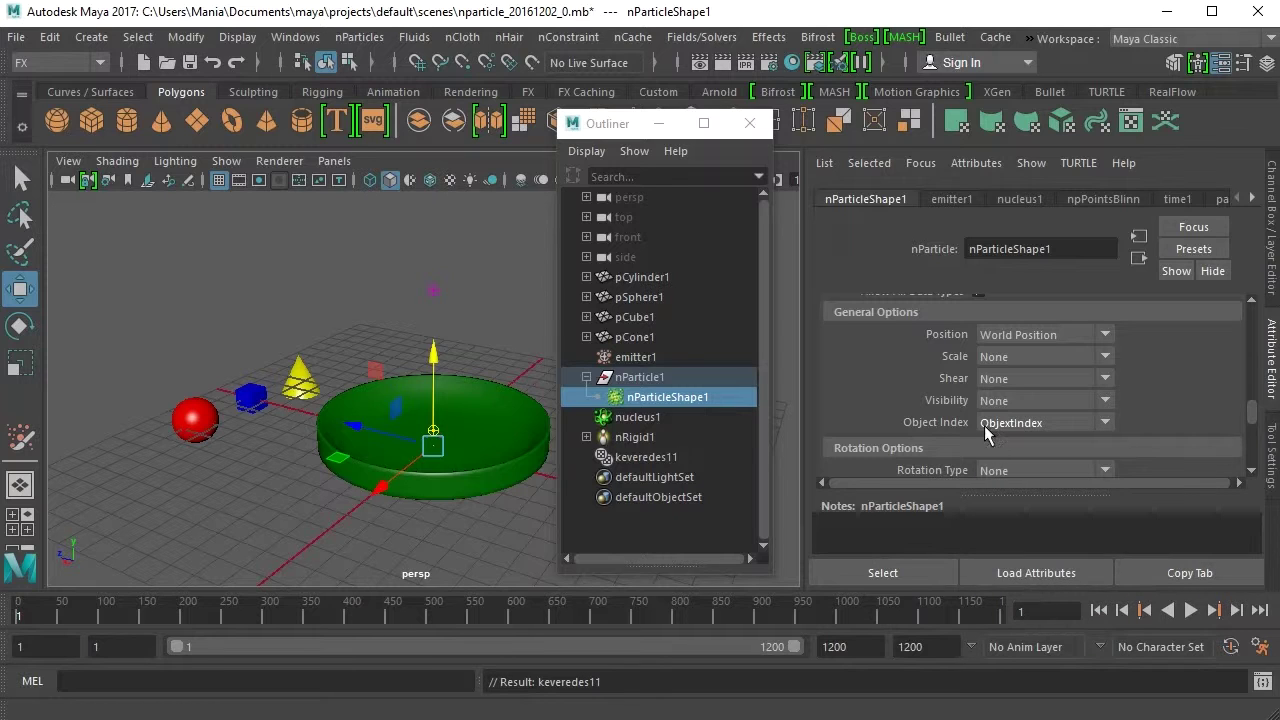
# Play the simulation to check the mixed shapes, then stop and rewind to frame 1.
pyautogui.click(1190, 611)
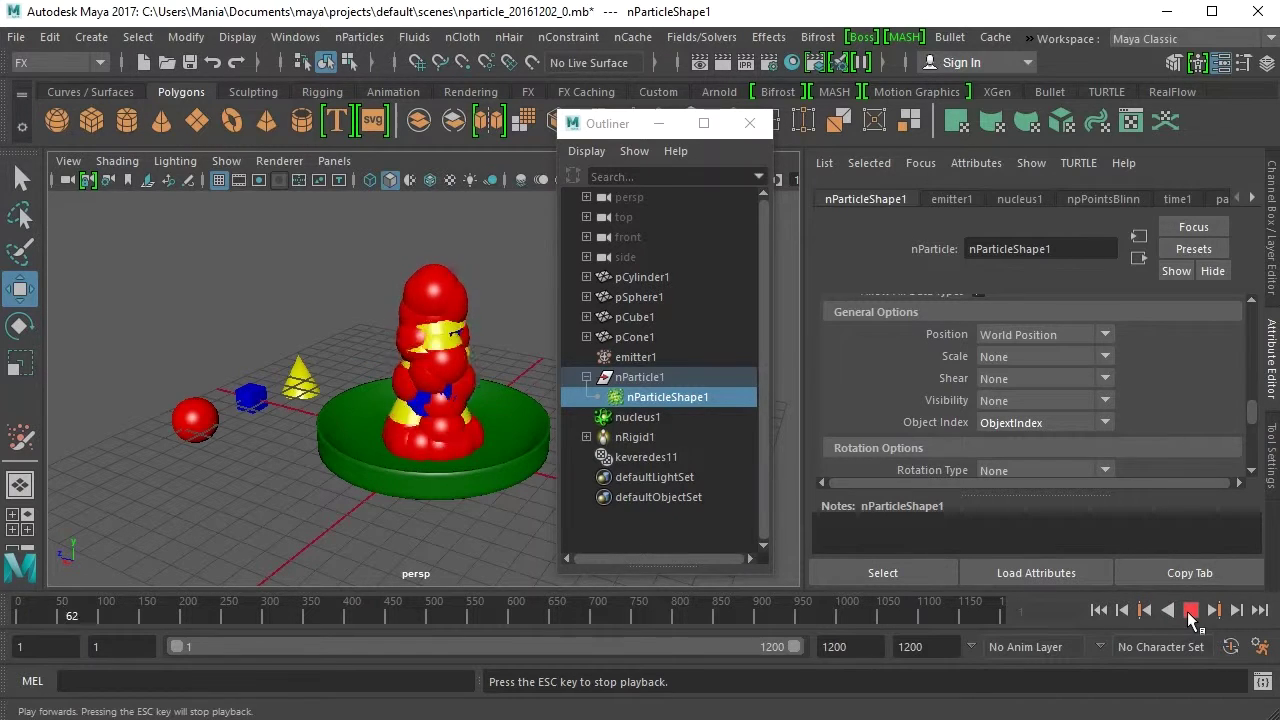
pyautogui.click(1190, 611)
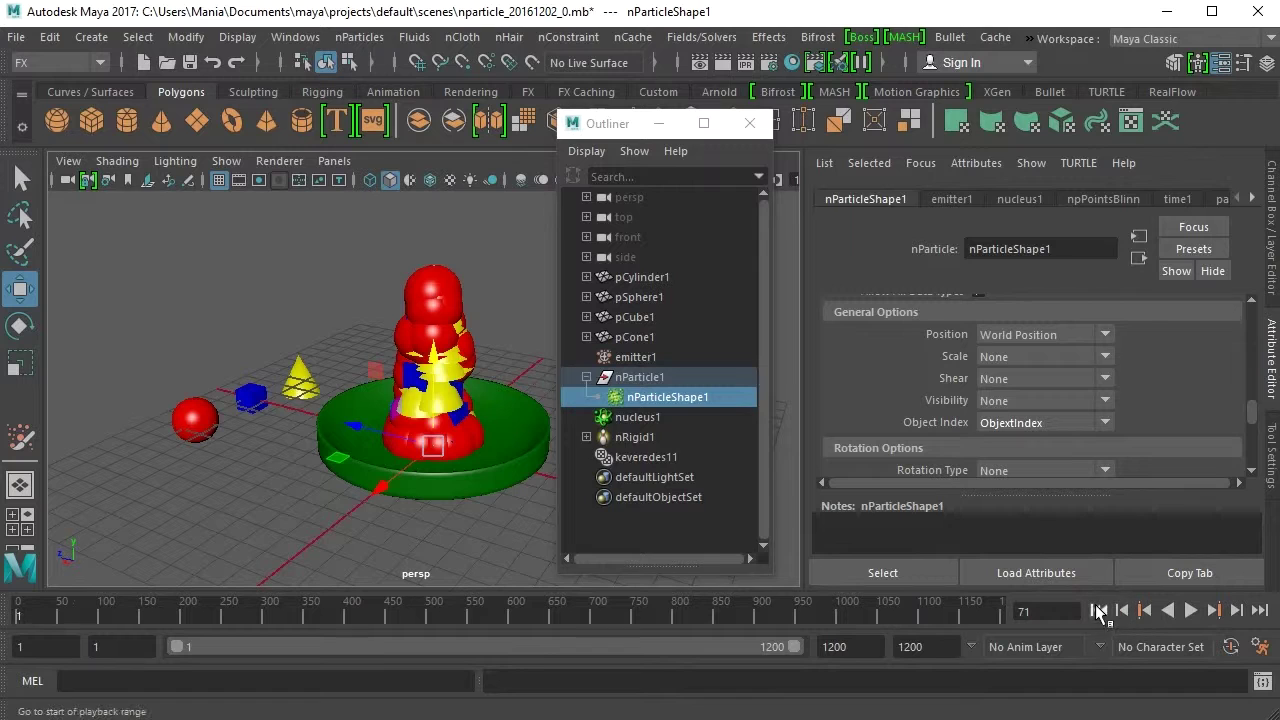
pyautogui.click(1099, 610)
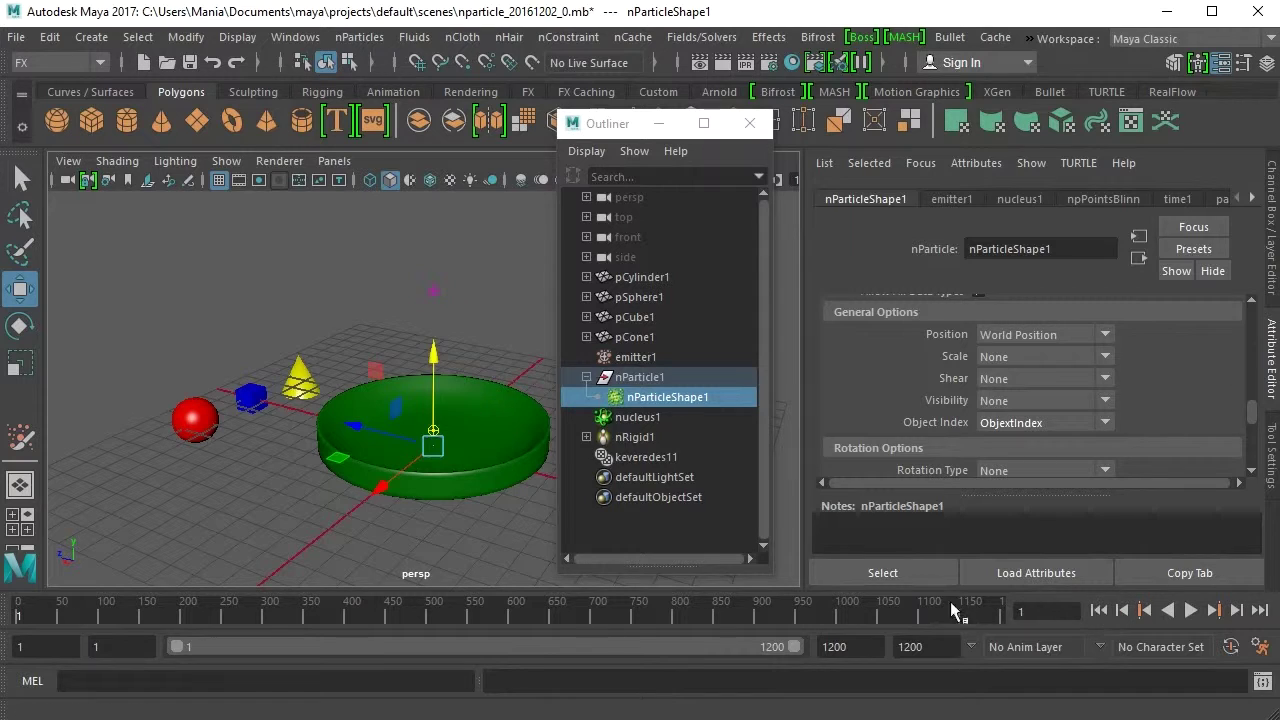
# Scale down the red sphere, blue cube and yellow cone to about half size.
pyautogui.click(196, 428)
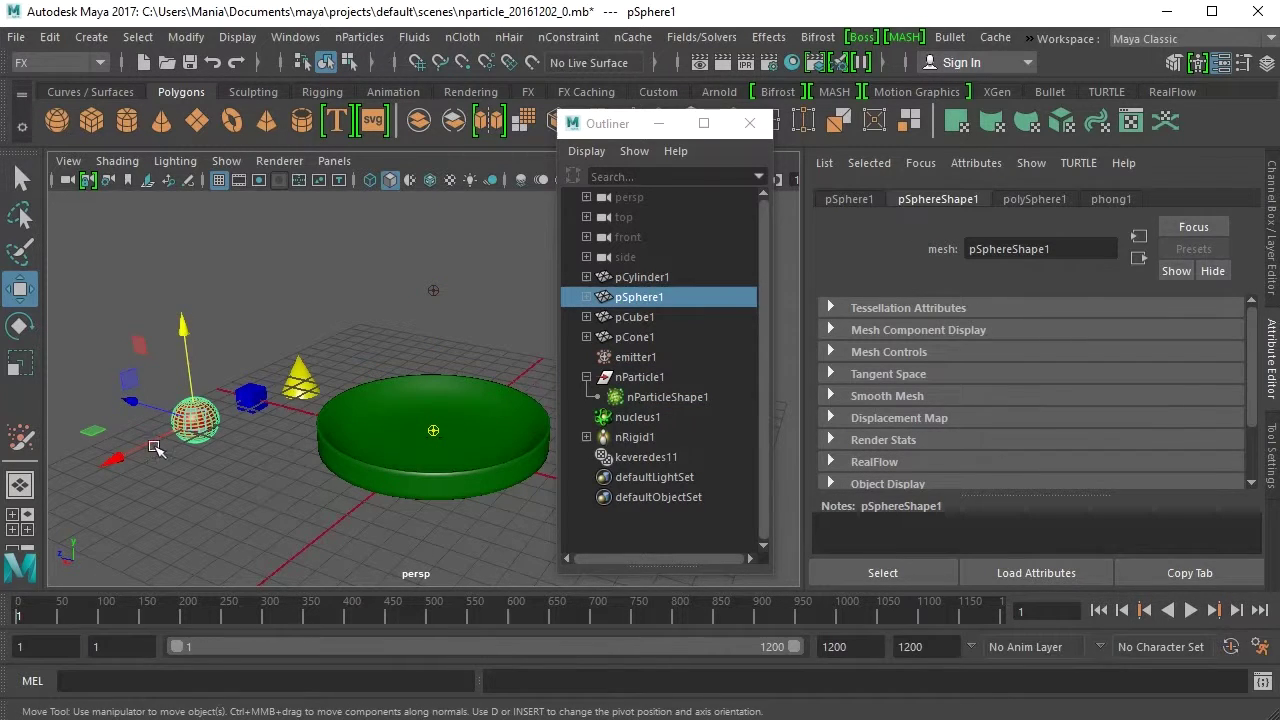
pyautogui.click(21, 363)
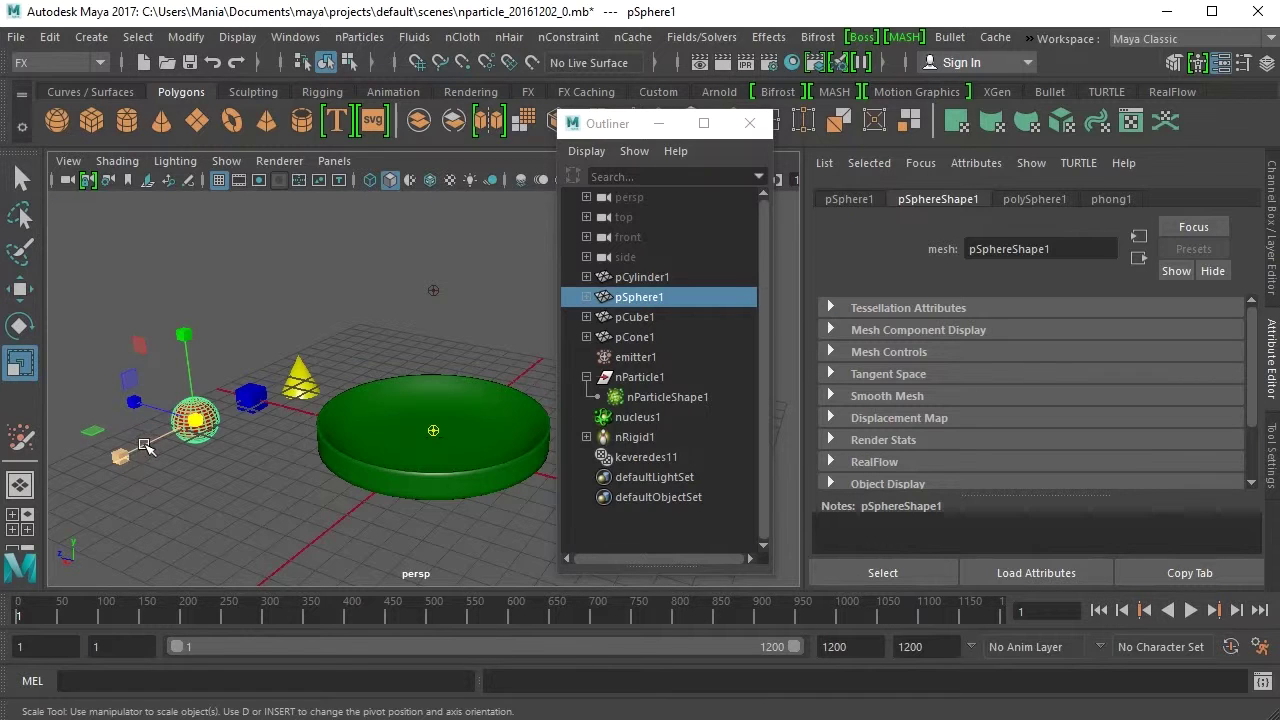
pyautogui.moveTo(193, 421); pyautogui.dragTo(174, 414)
pyautogui.click(250, 398)
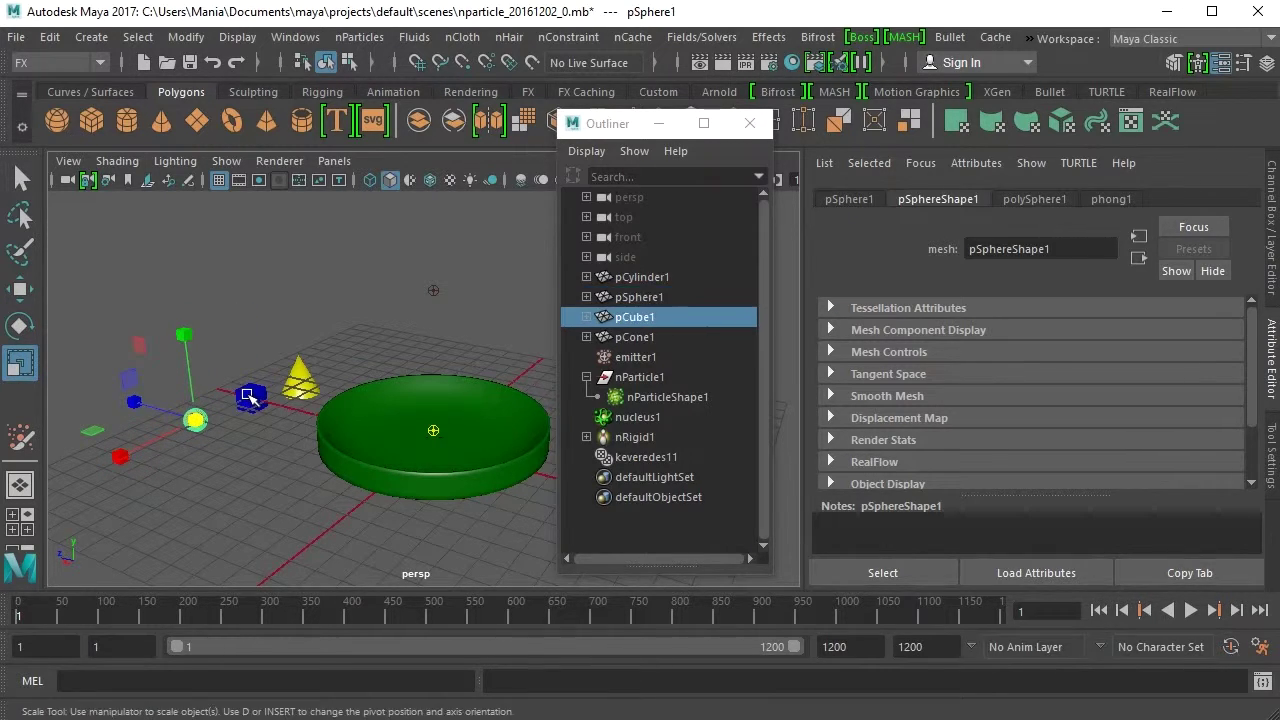
pyautogui.moveTo(251, 397); pyautogui.dragTo(291, 383)
pyautogui.click(297, 385)
pyautogui.moveTo(288, 385); pyautogui.dragTo(287, 384)
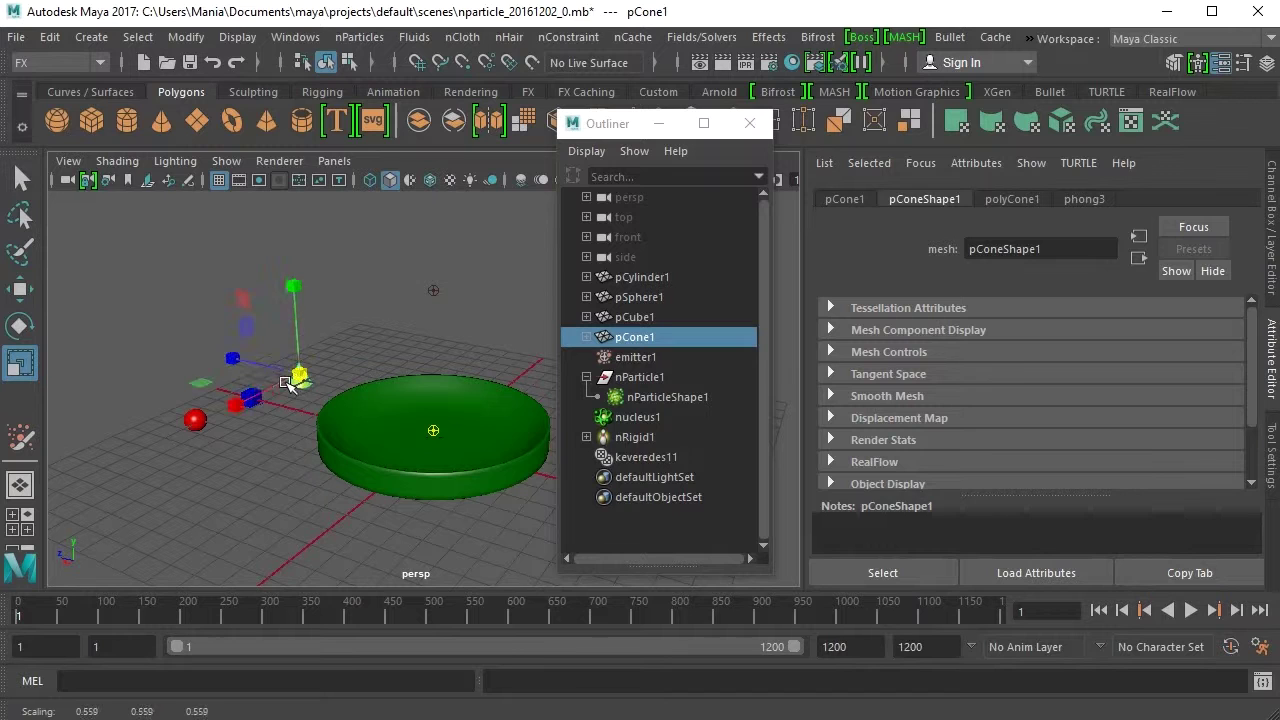
# Replay the particle simulation, rewind to frame 1, and select the emitter.
pyautogui.click(1191, 610)
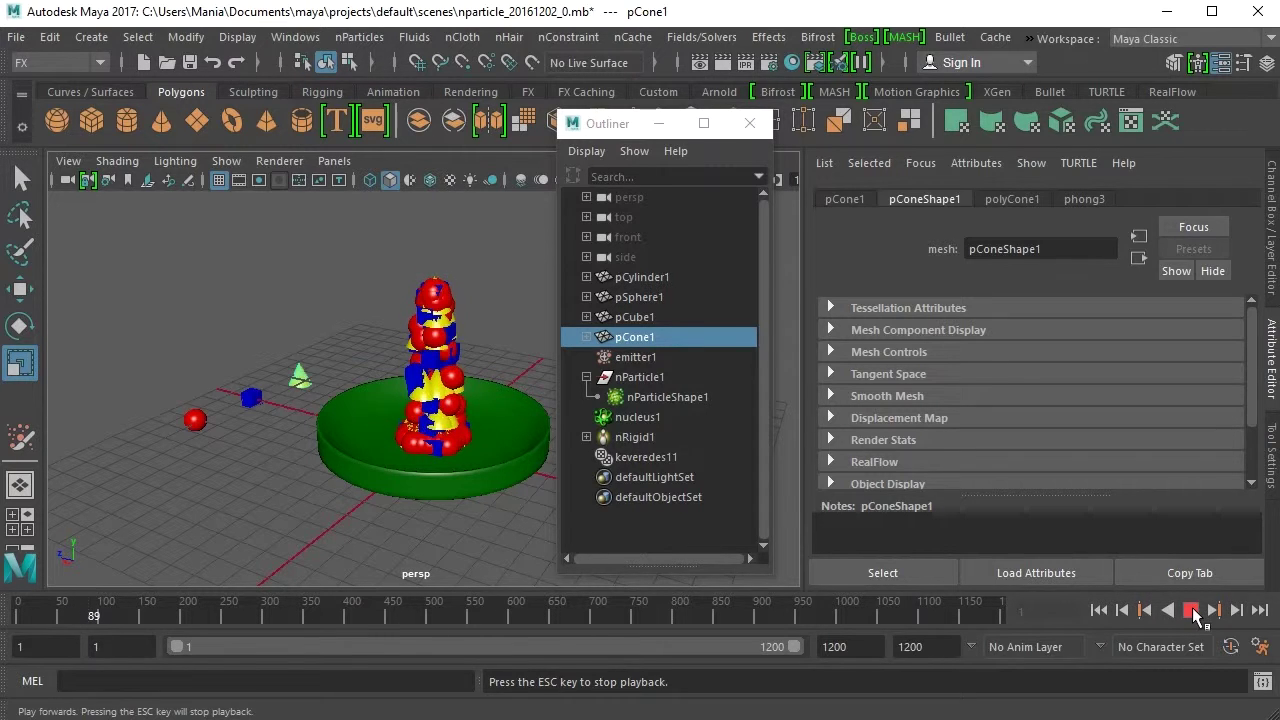
pyautogui.click(1191, 610)
pyautogui.click(1100, 610)
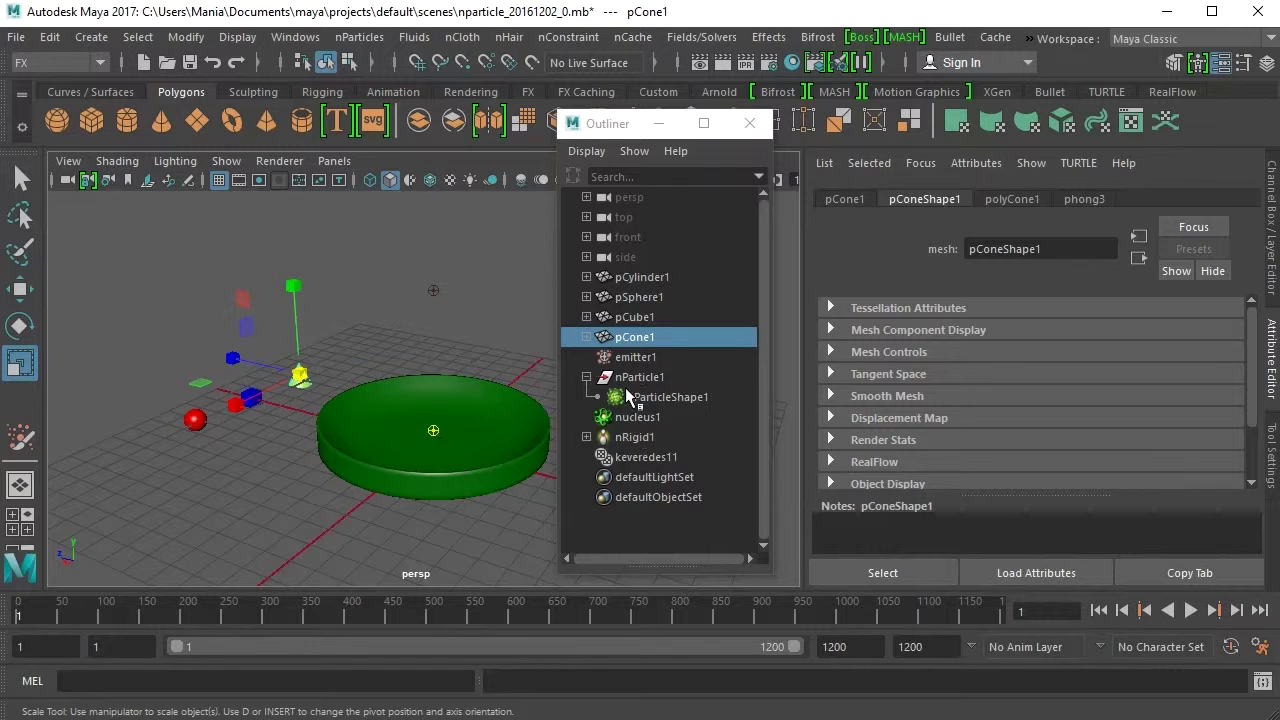
pyautogui.click(636, 357)
# Turn on Self Collide for nParticleShape1 and play the simulation with the Outliner moved aside.
pyautogui.hotkey('ctrl', 'a')
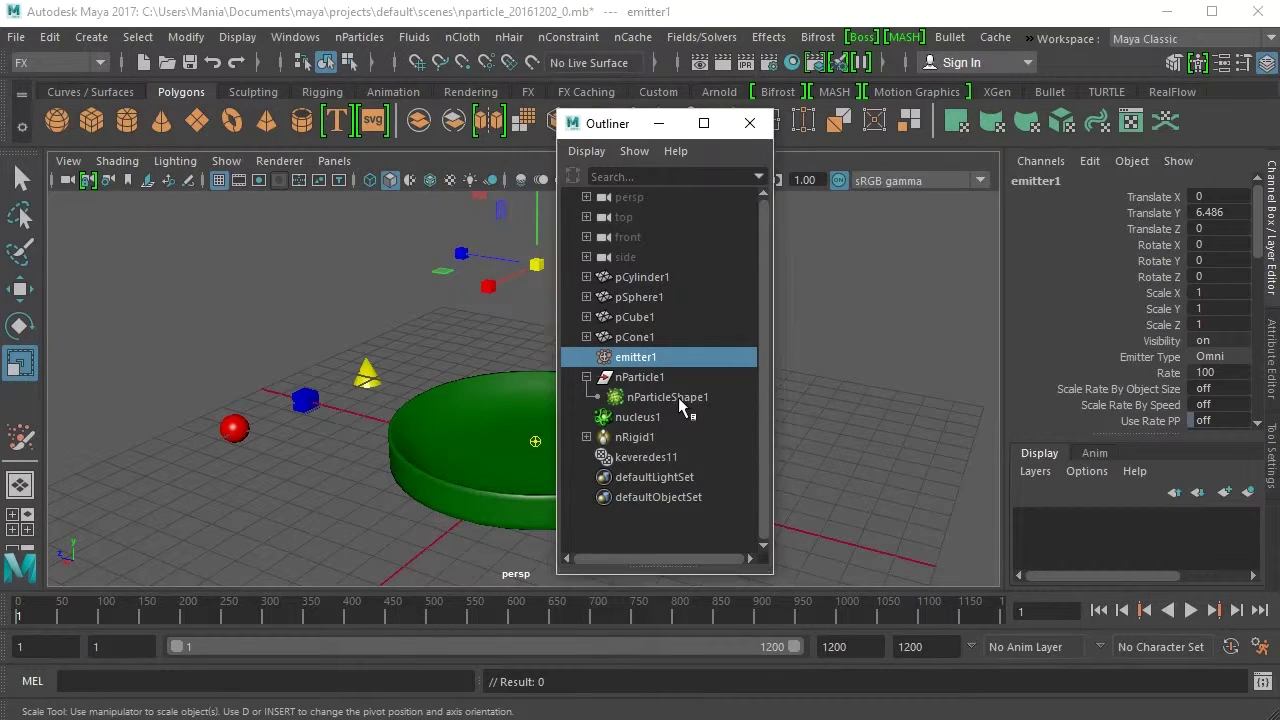
pyautogui.click(678, 397)
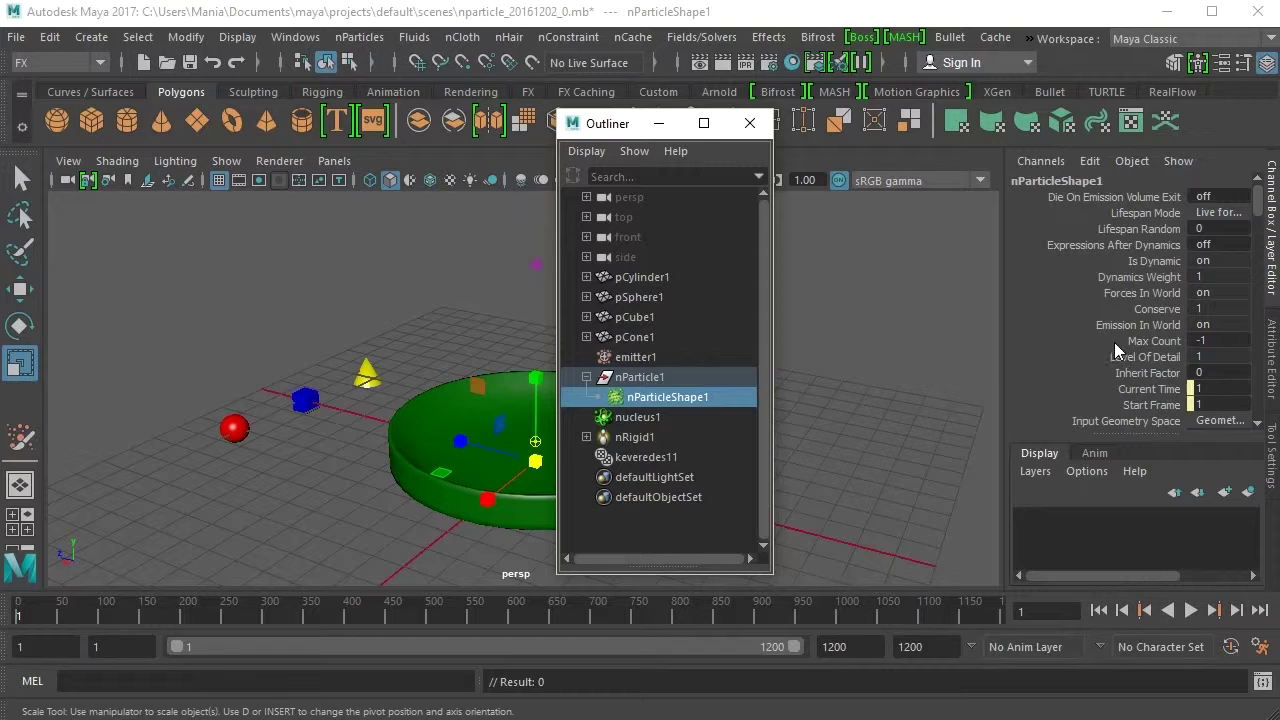
pyautogui.moveTo(1256, 207); pyautogui.dragTo(1259, 268)
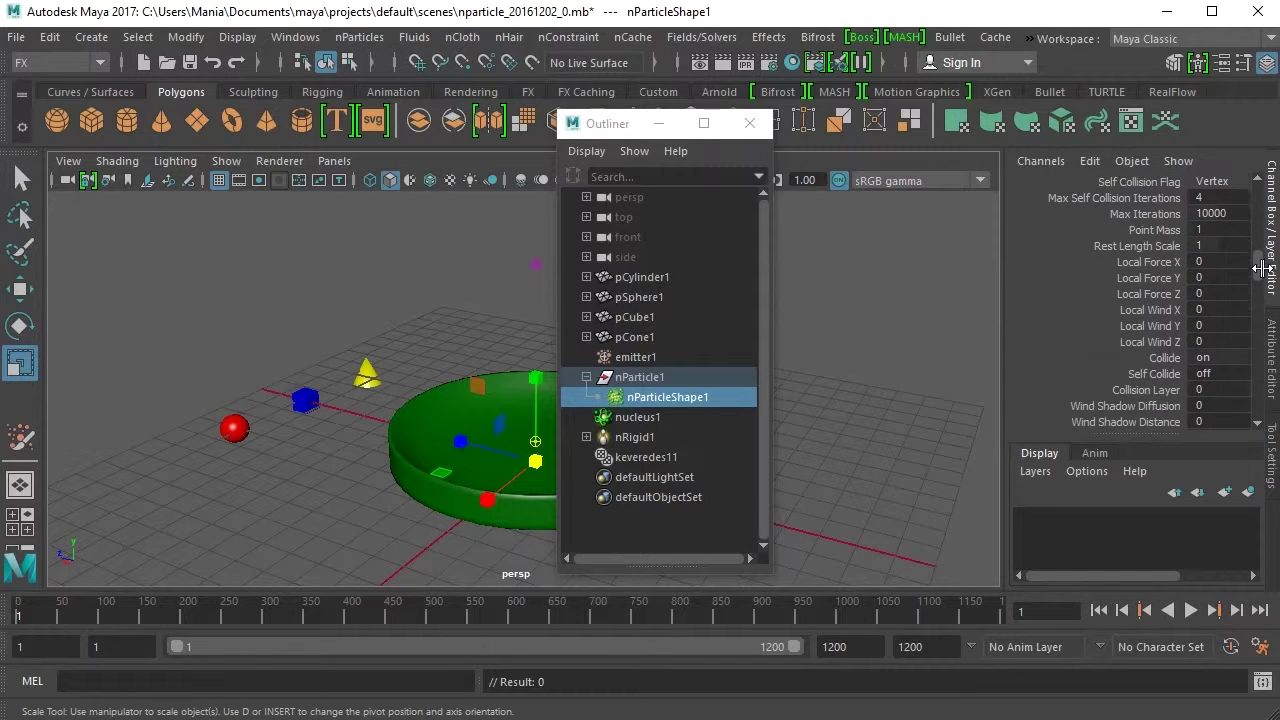
pyautogui.click(1156, 373)
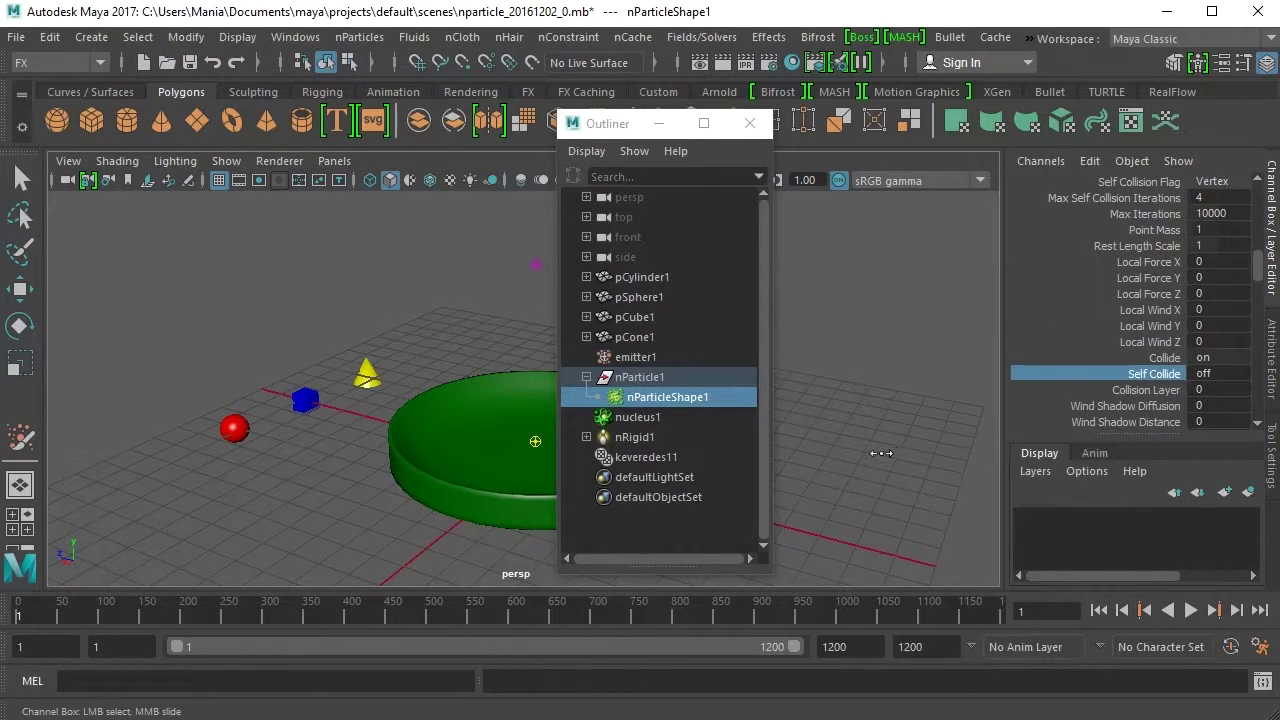
pyautogui.click(1190, 610)
pyautogui.click(640, 125)
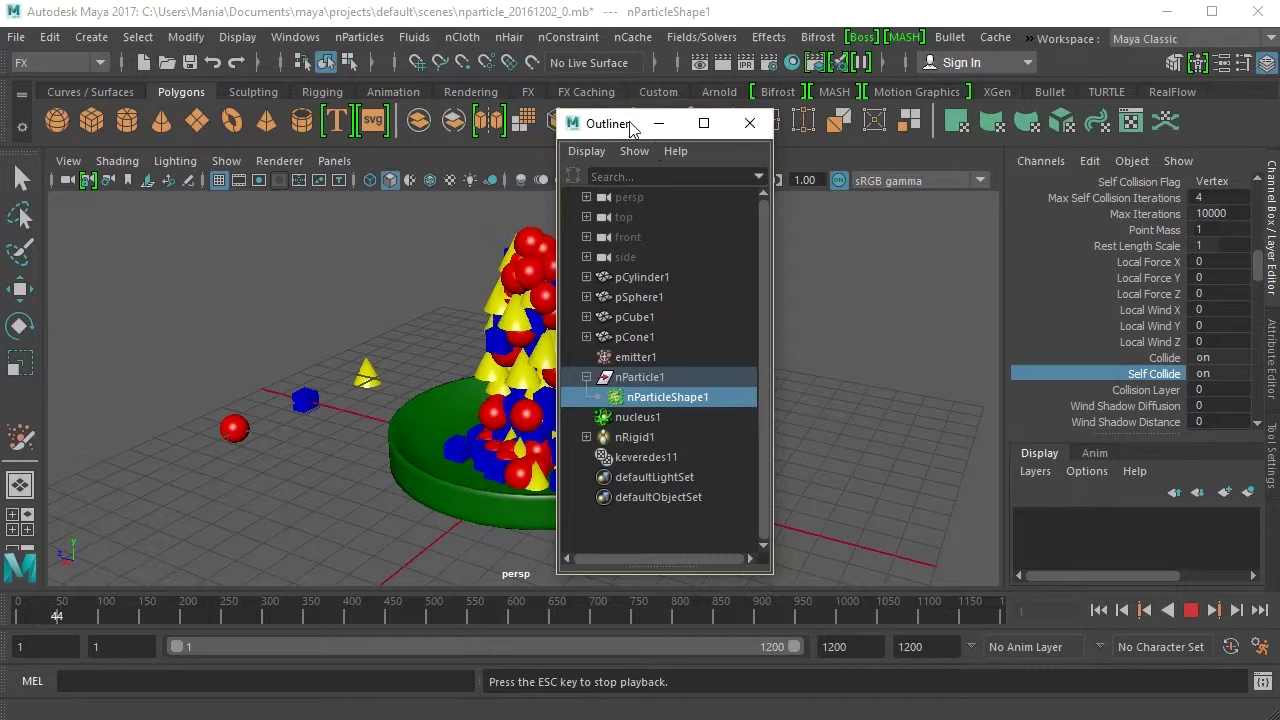
pyautogui.moveTo(631, 128); pyautogui.dragTo(810, 130)
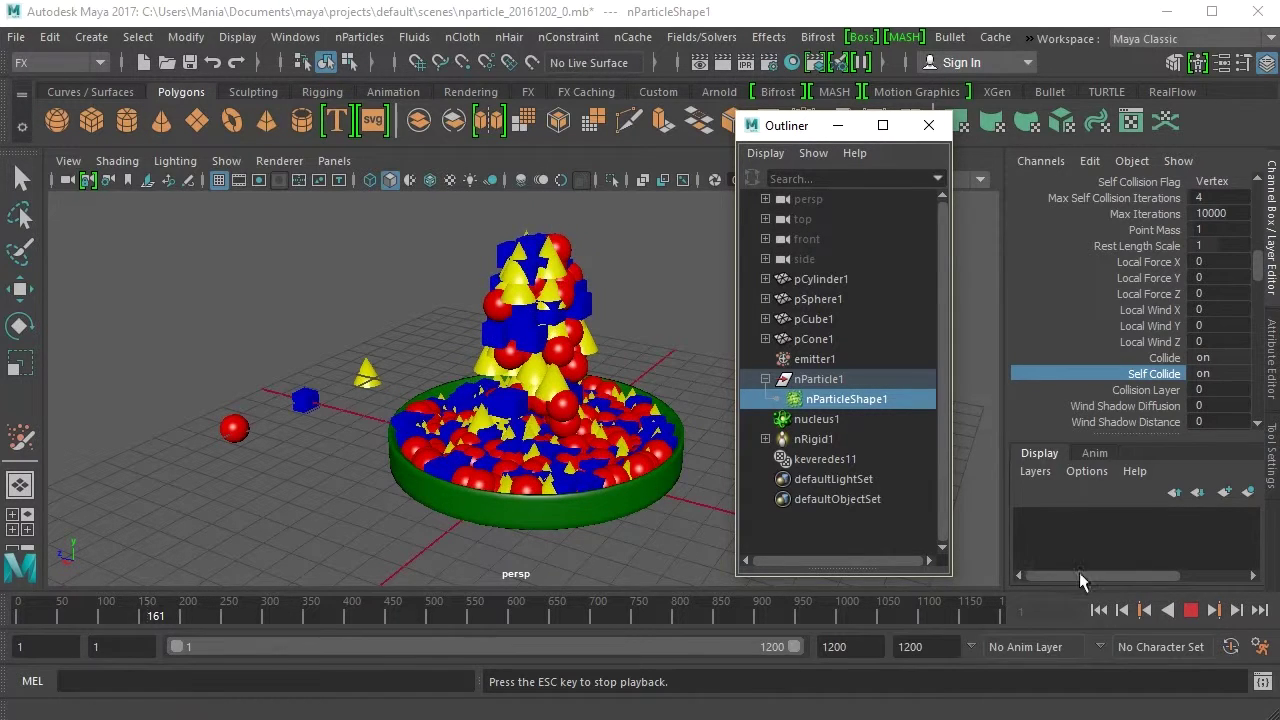
# Stop playback, render the current frame of the filled bowl, then close the Render View.
pyautogui.click(1190, 611)
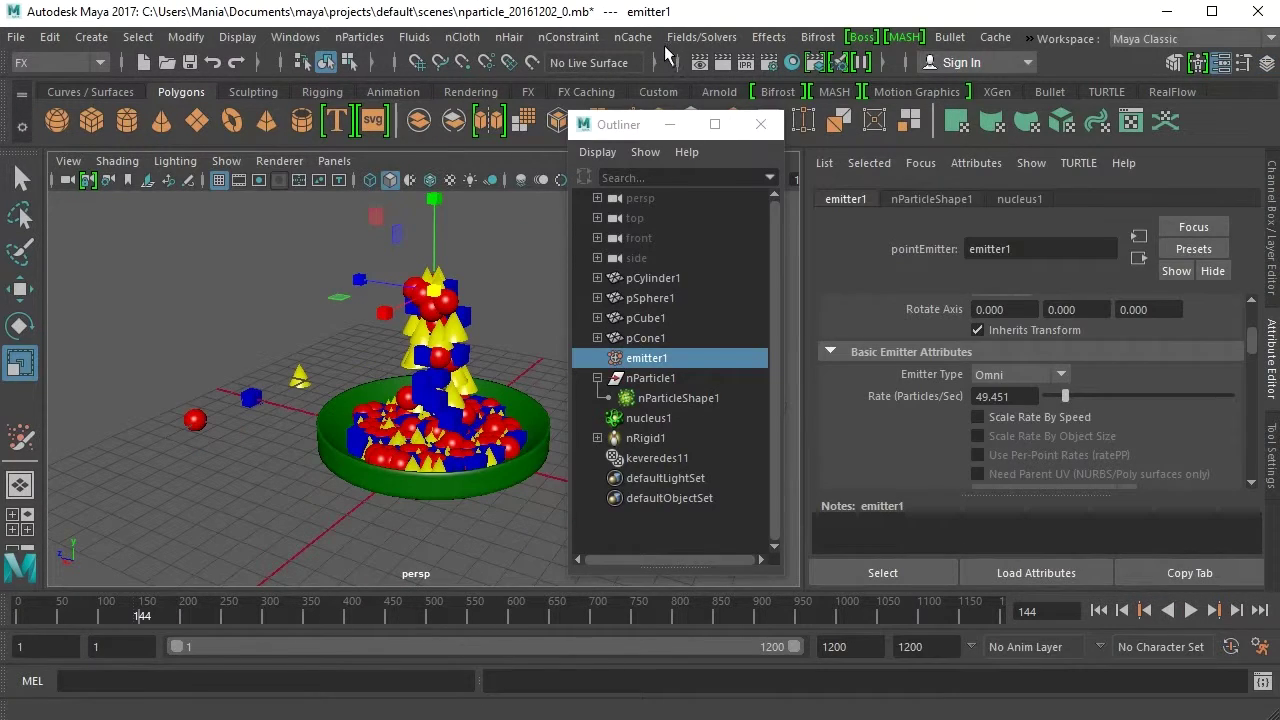
pyautogui.click(725, 61)
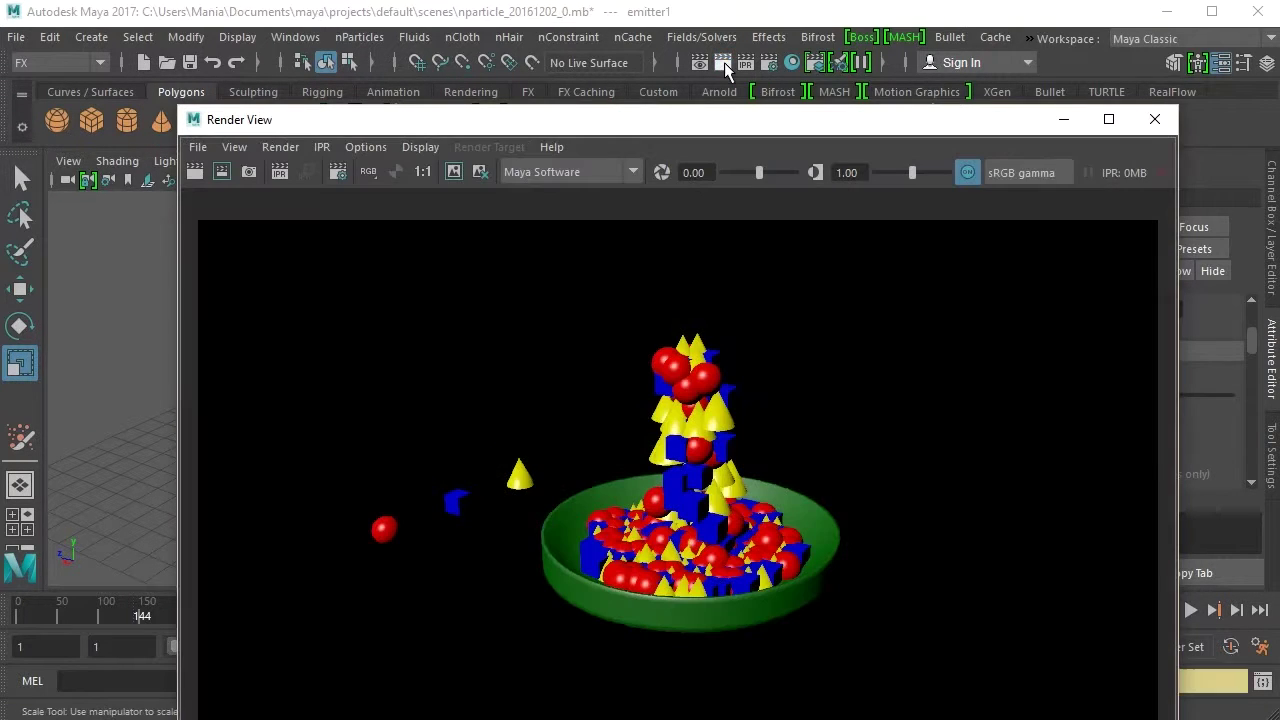
pyautogui.moveTo(698, 127); pyautogui.dragTo(641, 55)
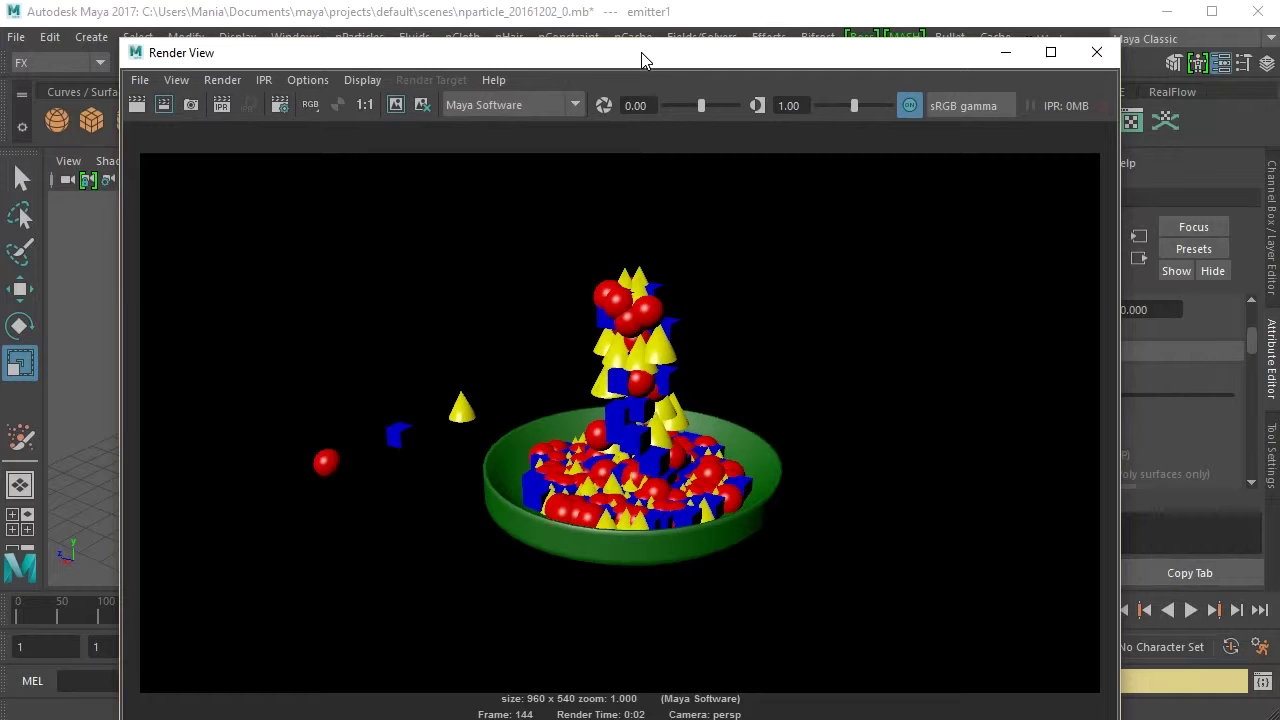
pyautogui.click(1098, 52)
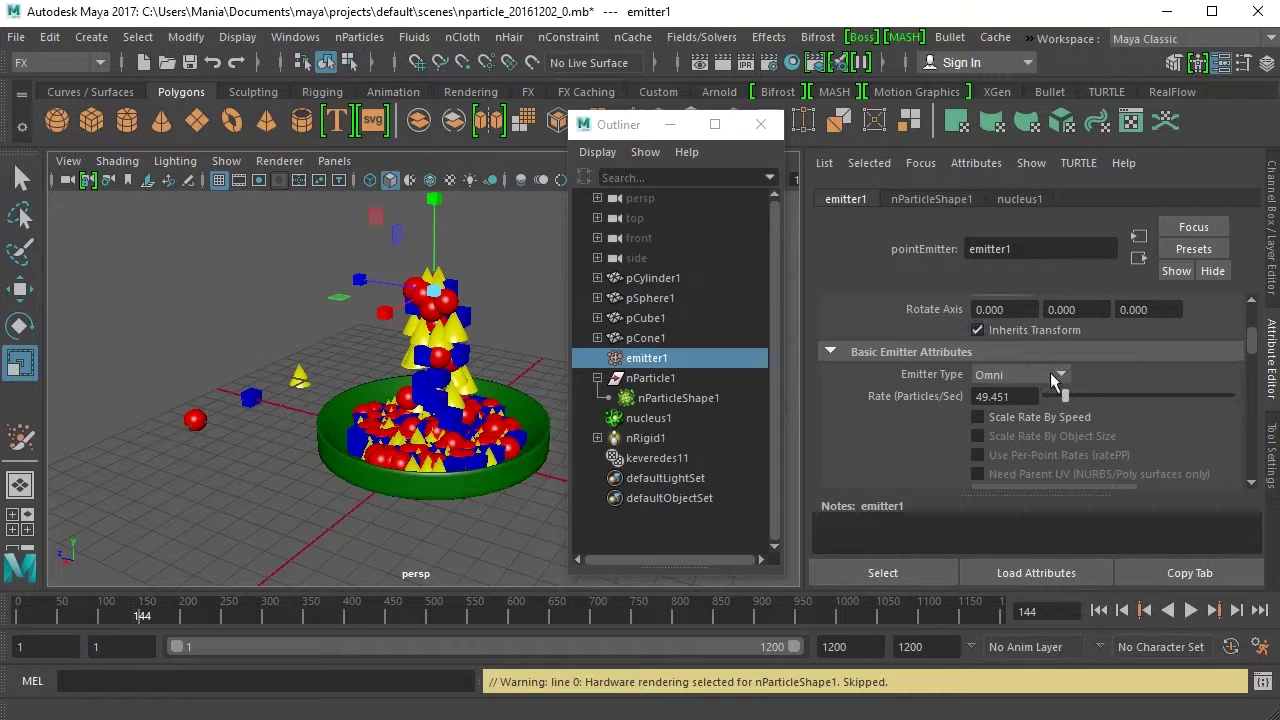
pyautogui.scroll(-6, 1251, 347)
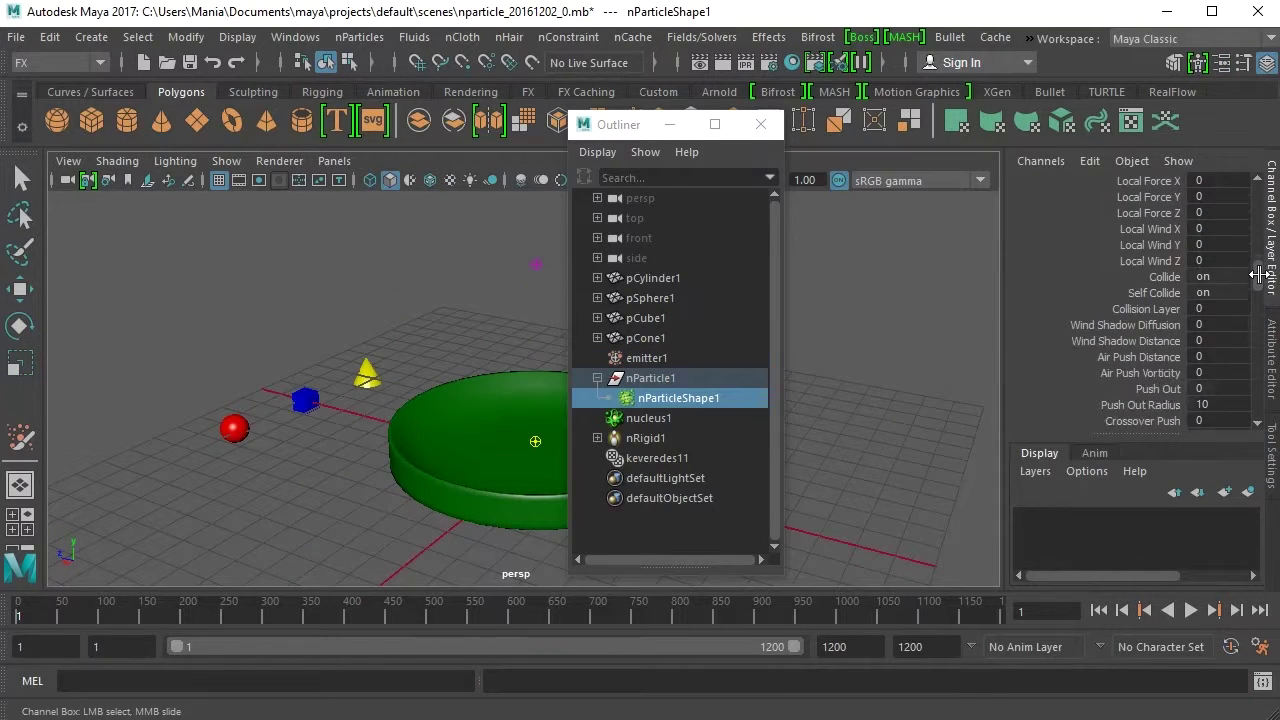
pyautogui.scroll(-5, 1258, 273)
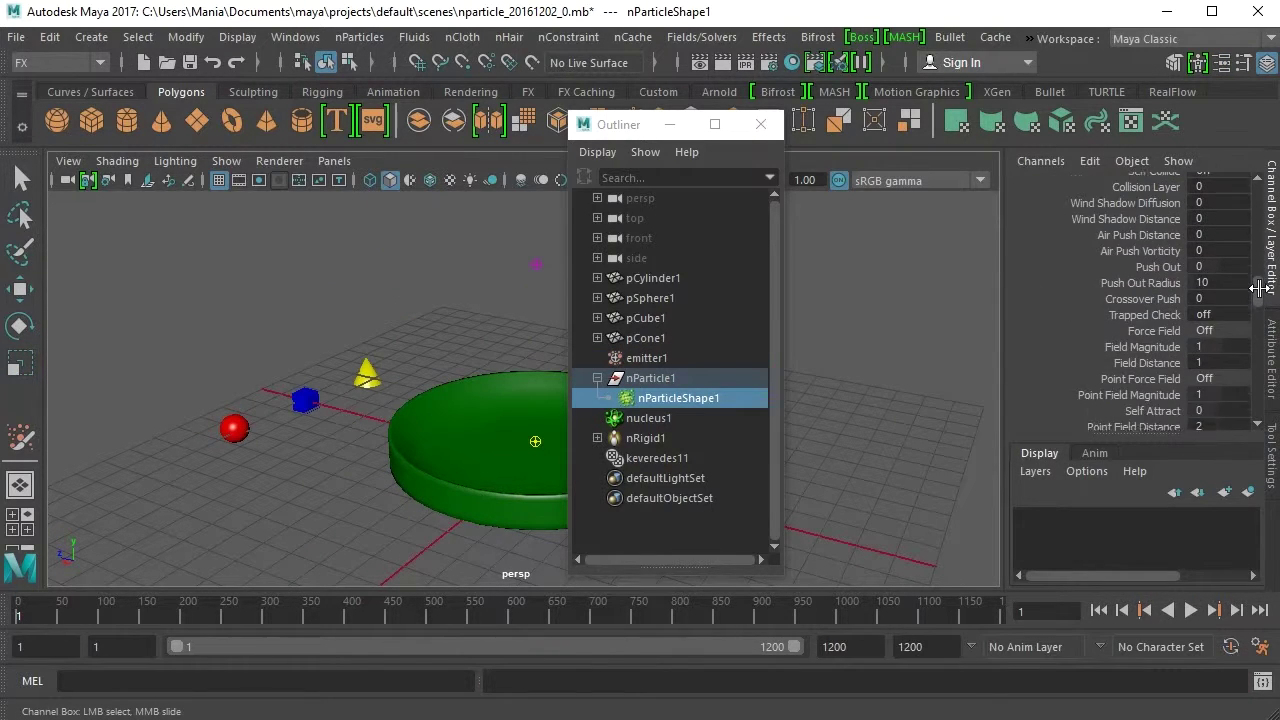
# Enable Use Plane on nucleus1 and play the simulation with the ground plane active.
pyautogui.scroll(-5, 1258, 300)
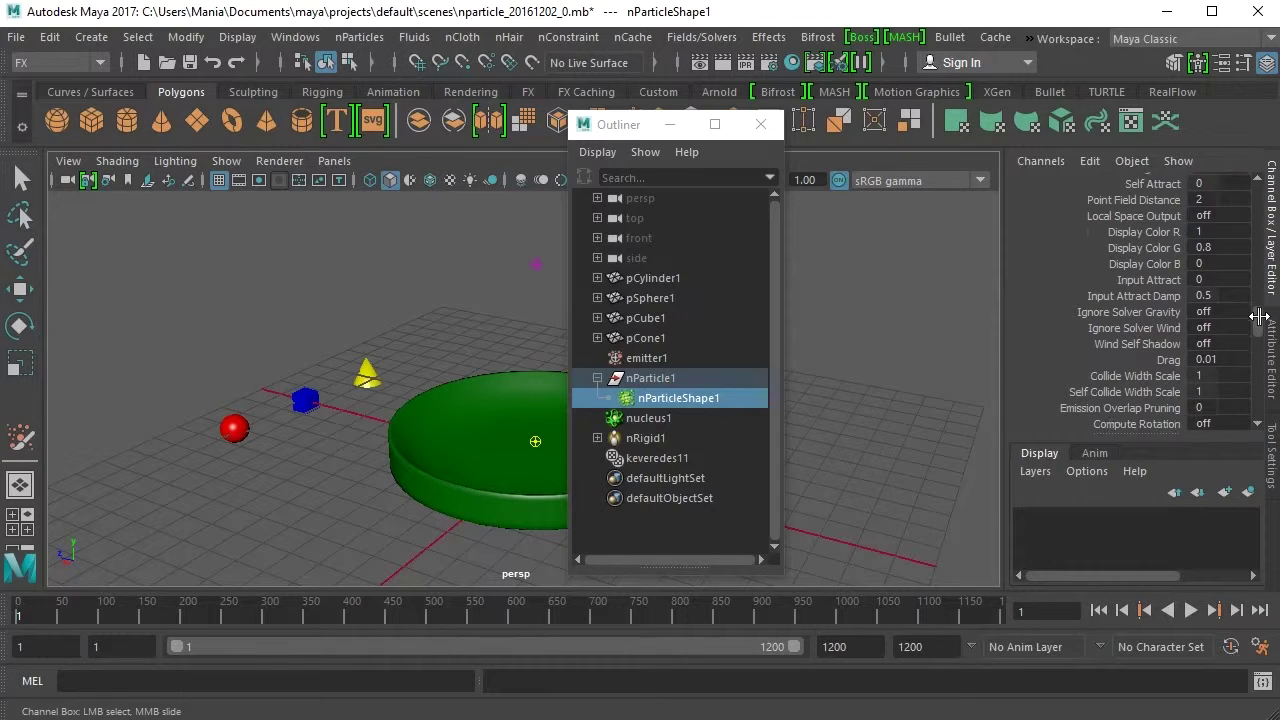
pyautogui.scroll(-5, 1258, 326)
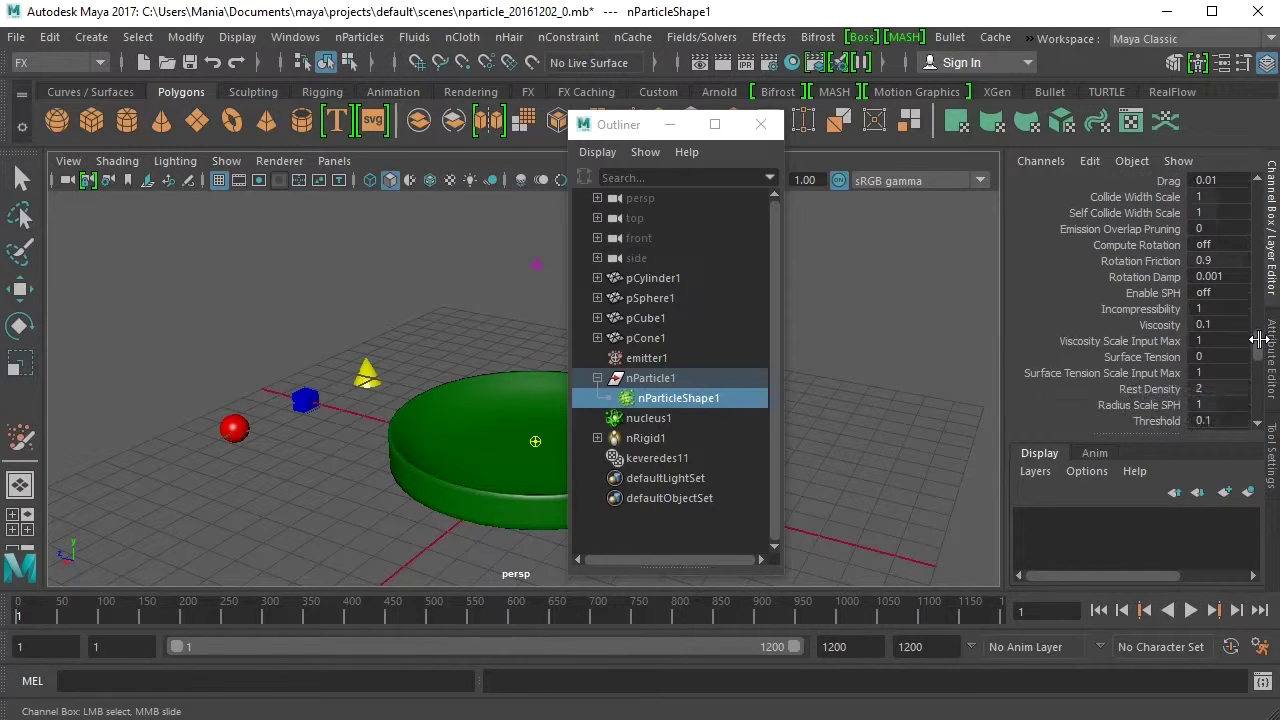
pyautogui.scroll(-5, 1258, 347)
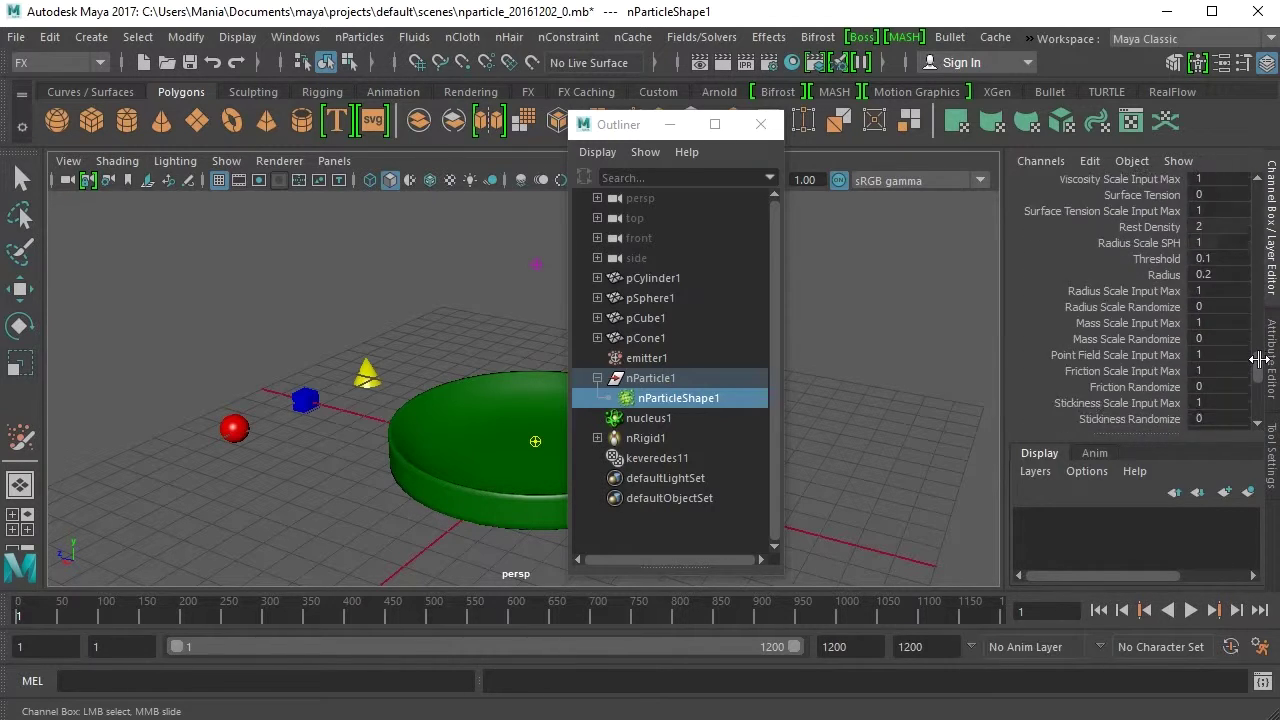
pyautogui.scroll(-4, 1258, 374)
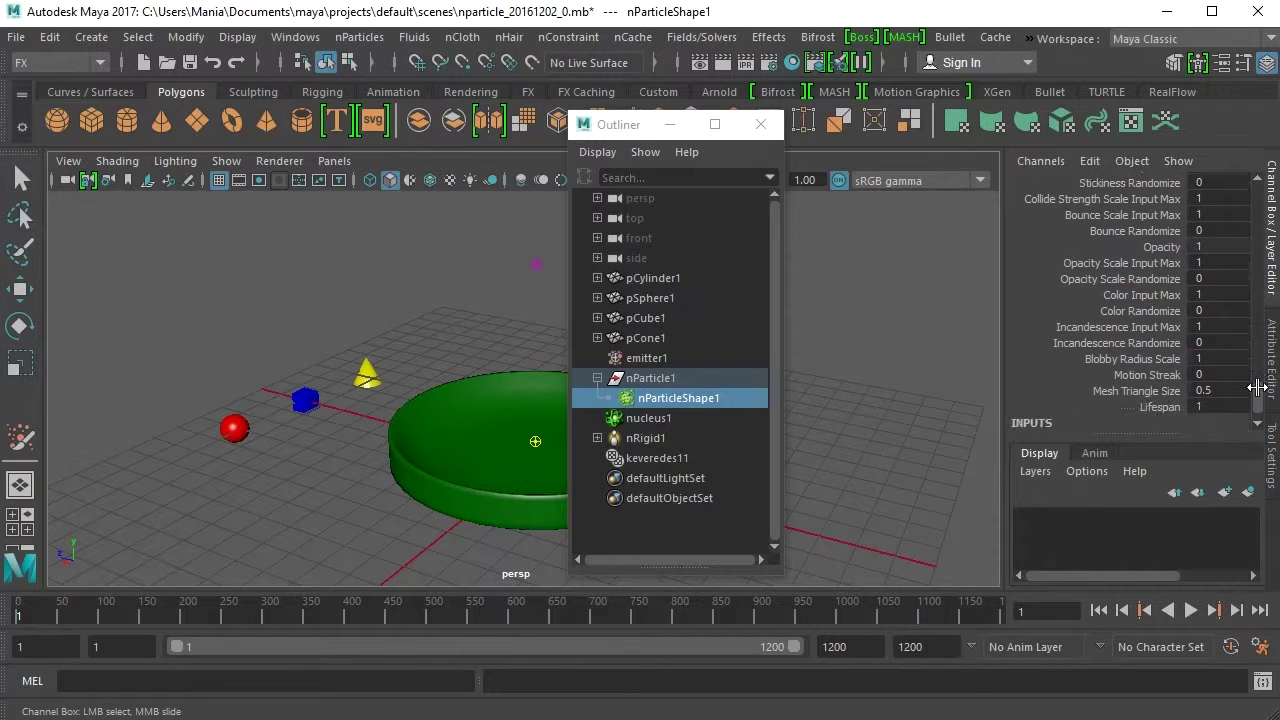
pyautogui.scroll(3, 1258, 375)
pyautogui.scroll(10, 1258, 374)
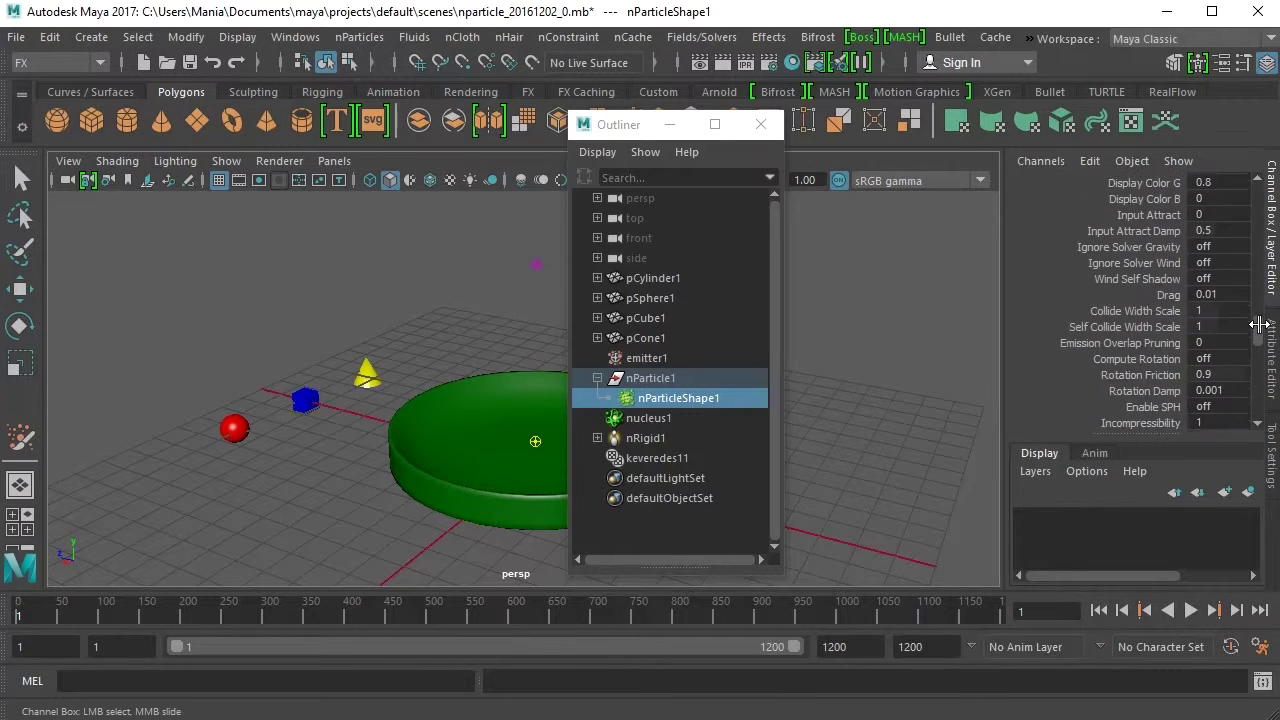
pyautogui.click(664, 419)
pyautogui.press('r')
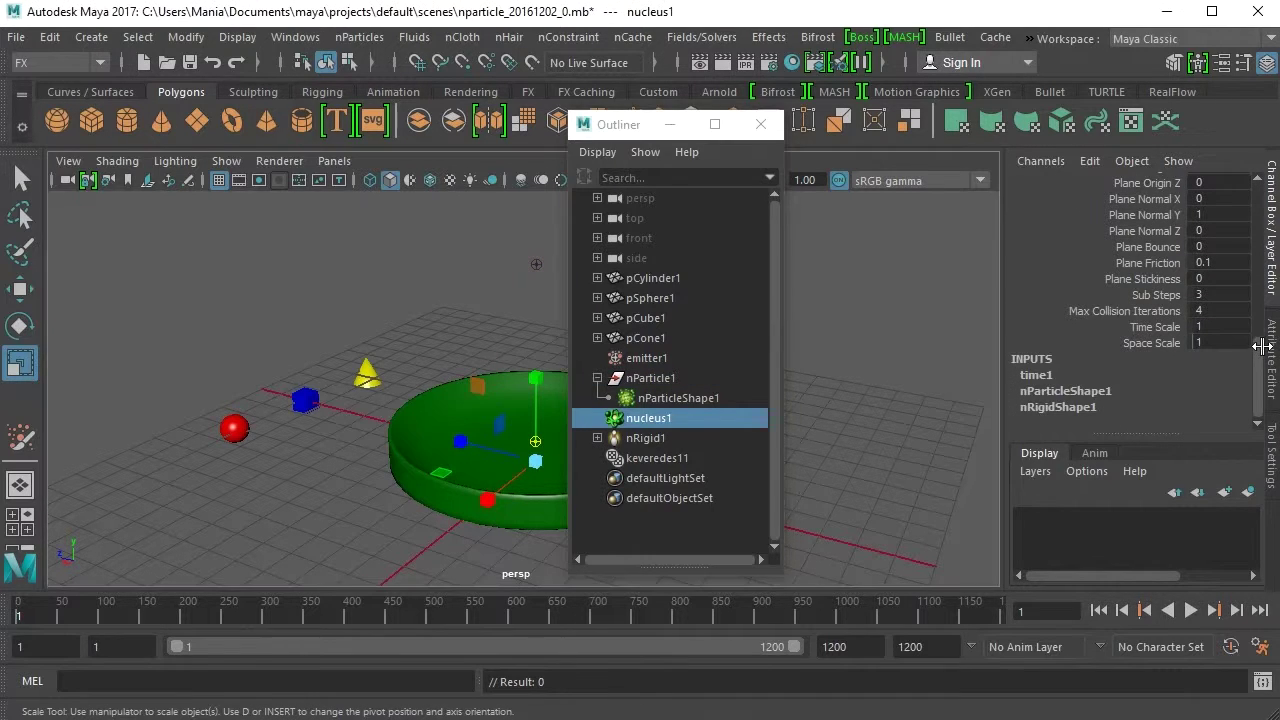
pyautogui.scroll(5, 1255, 346)
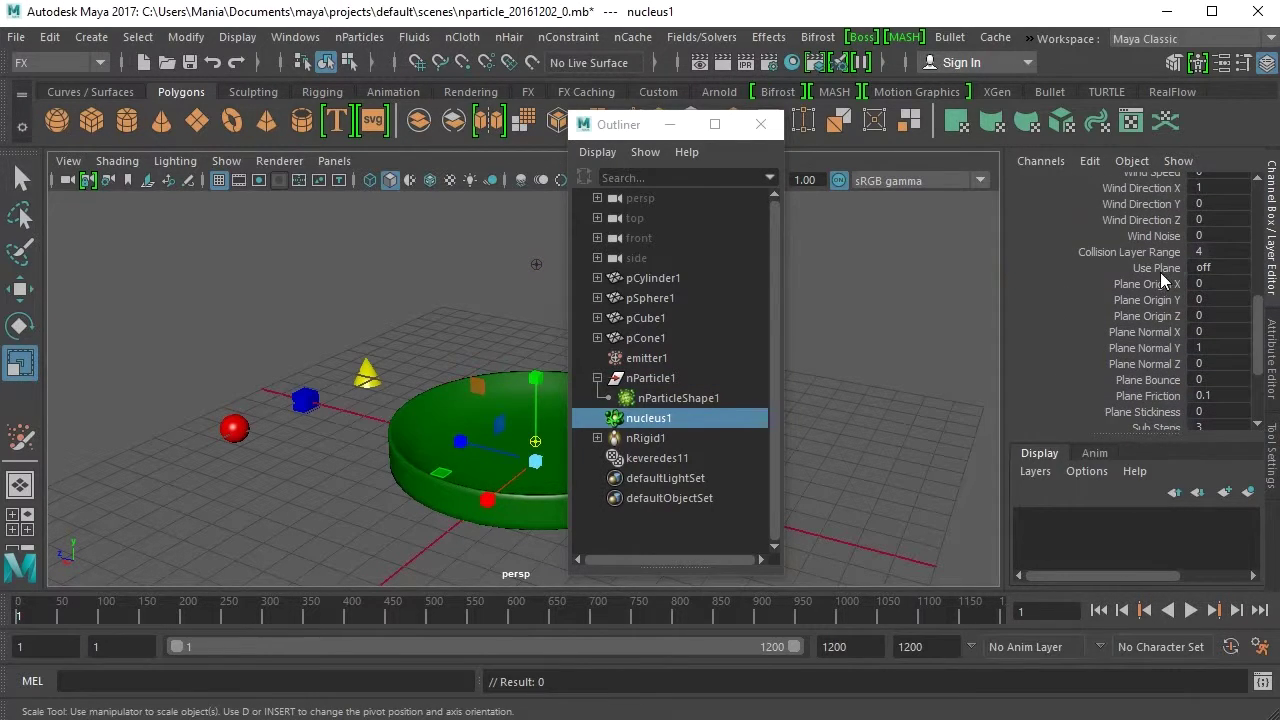
pyautogui.click(1158, 270)
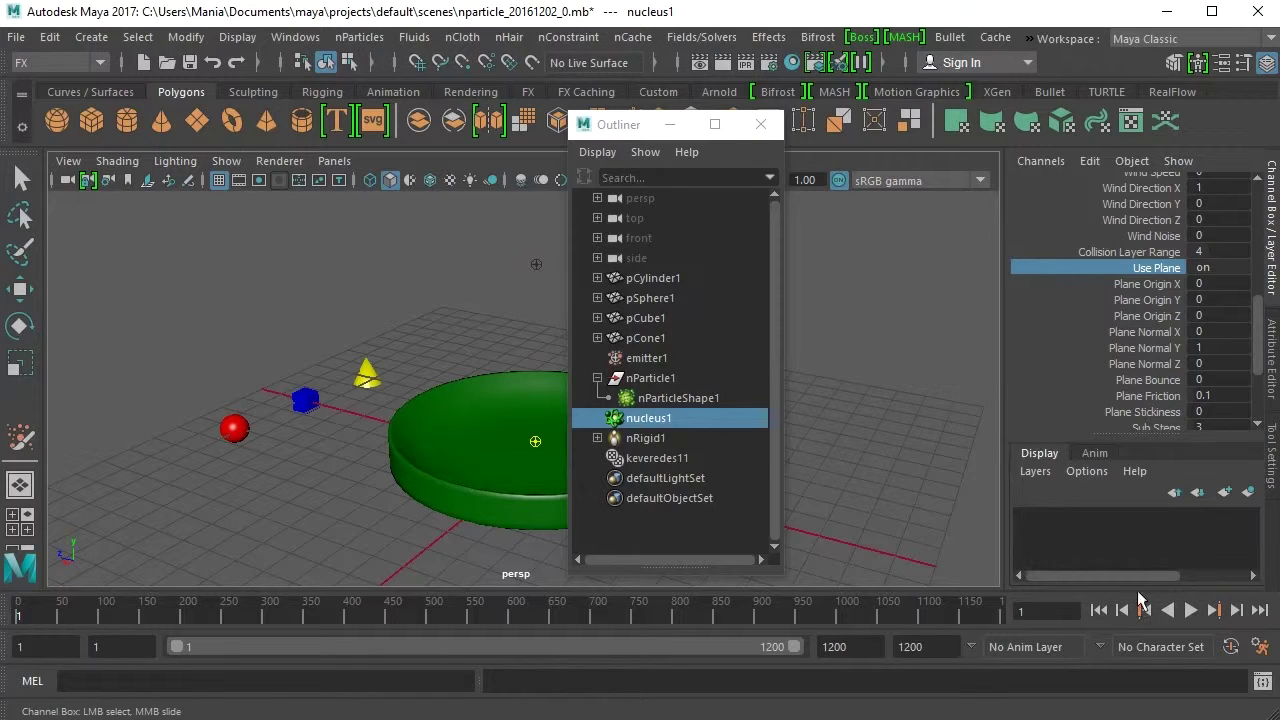
pyautogui.click(1190, 610)
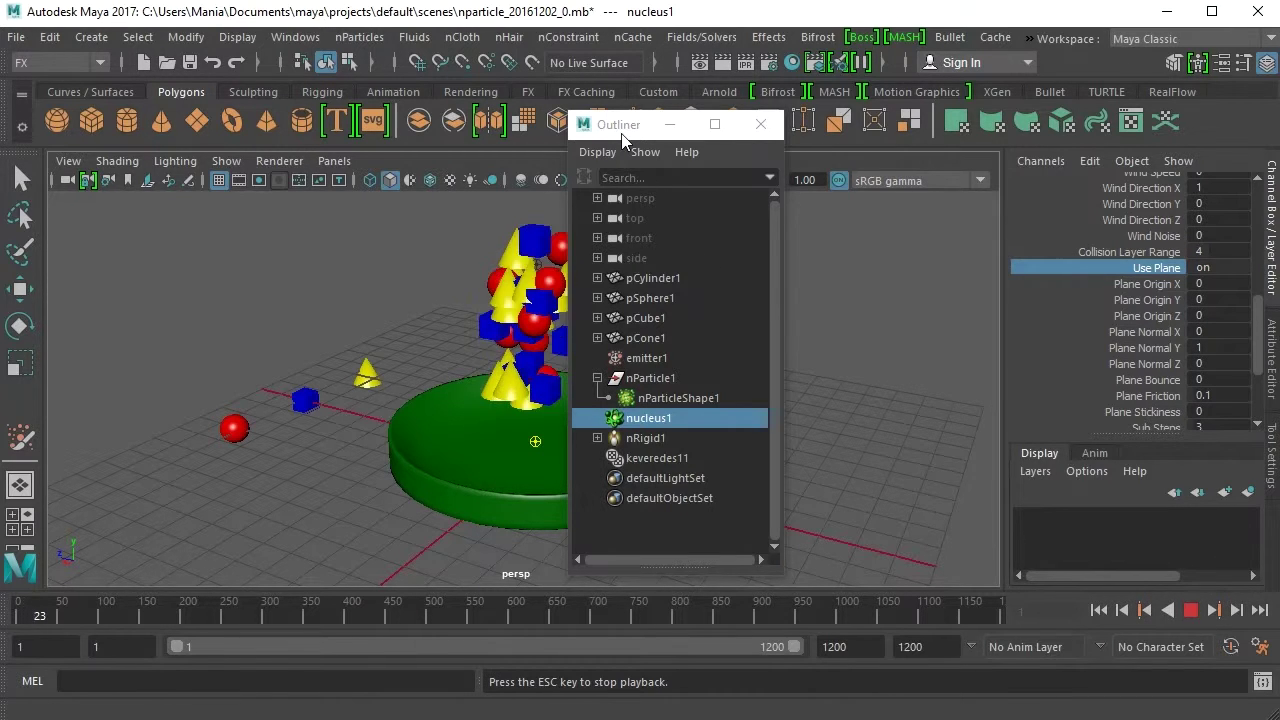
# Move the Outliner aside and stop playback at frame 236.
pyautogui.moveTo(623, 140); pyautogui.dragTo(804, 146)
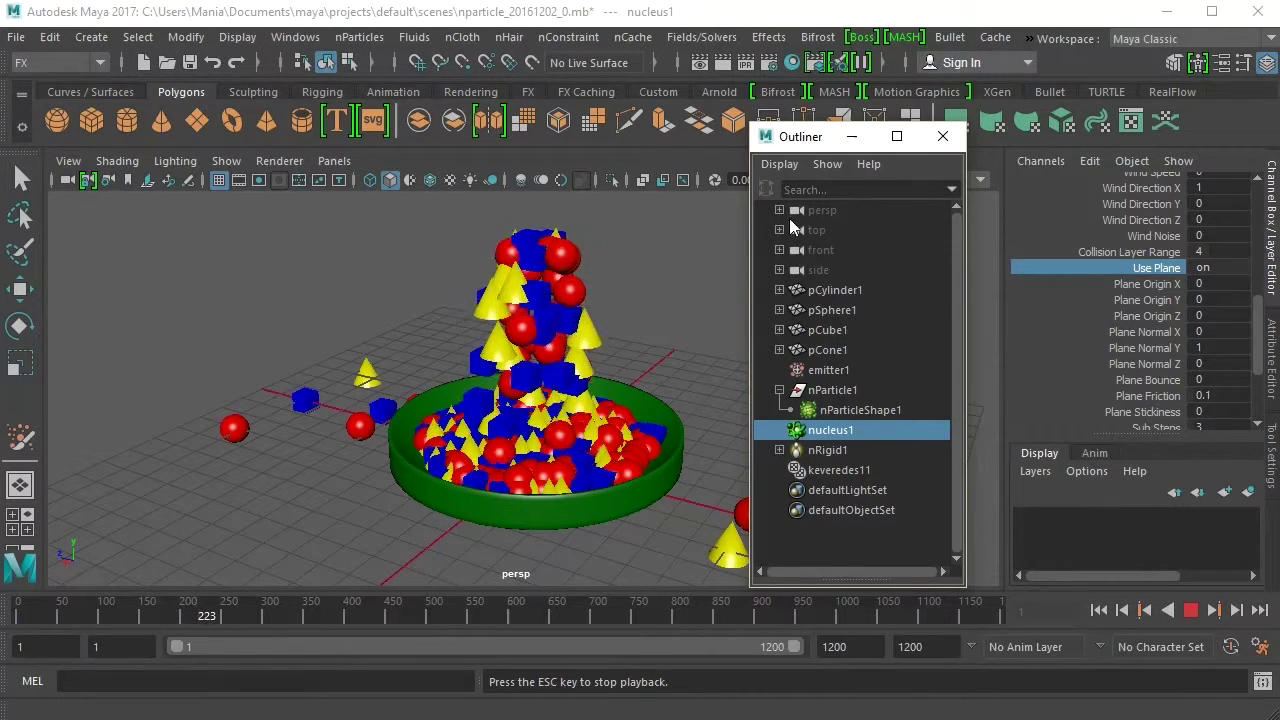
pyautogui.click(1190, 610)
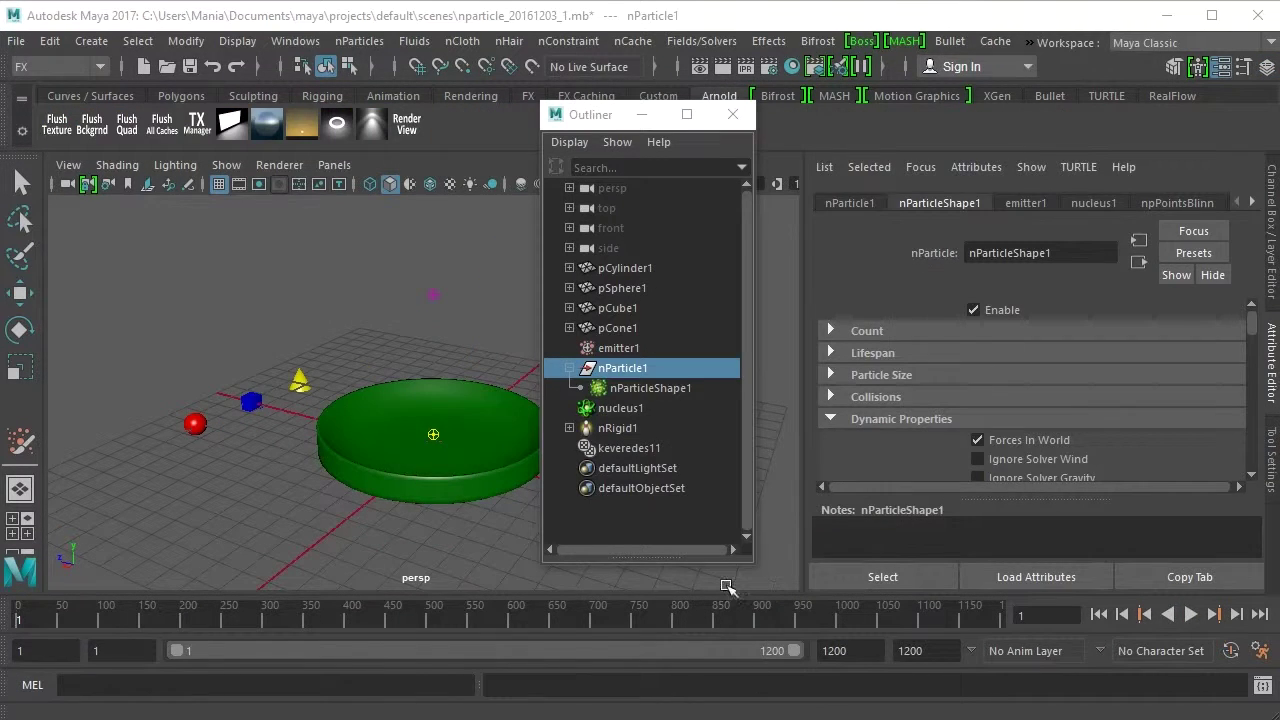
# Play the simulation to frame 104, then select nParticle1 to view its Lifespan attributes.
pyautogui.click(378, 447)
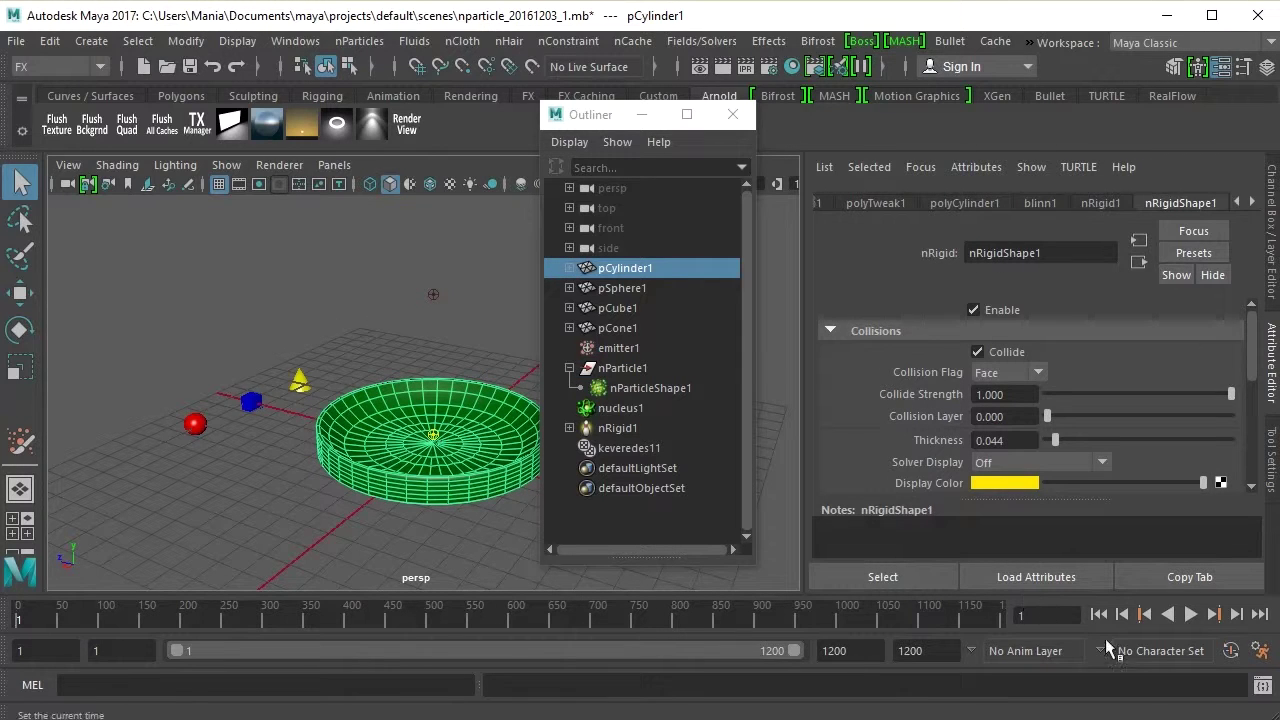
pyautogui.click(1191, 615)
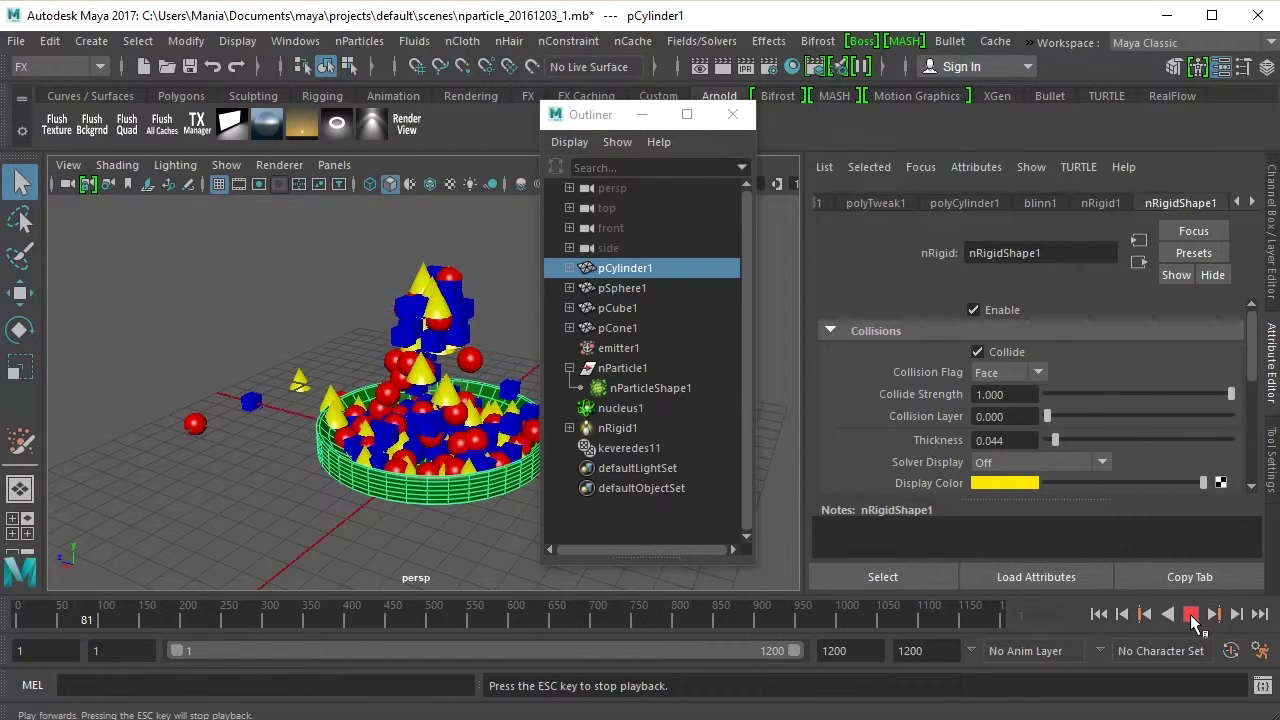
pyautogui.click(1191, 615)
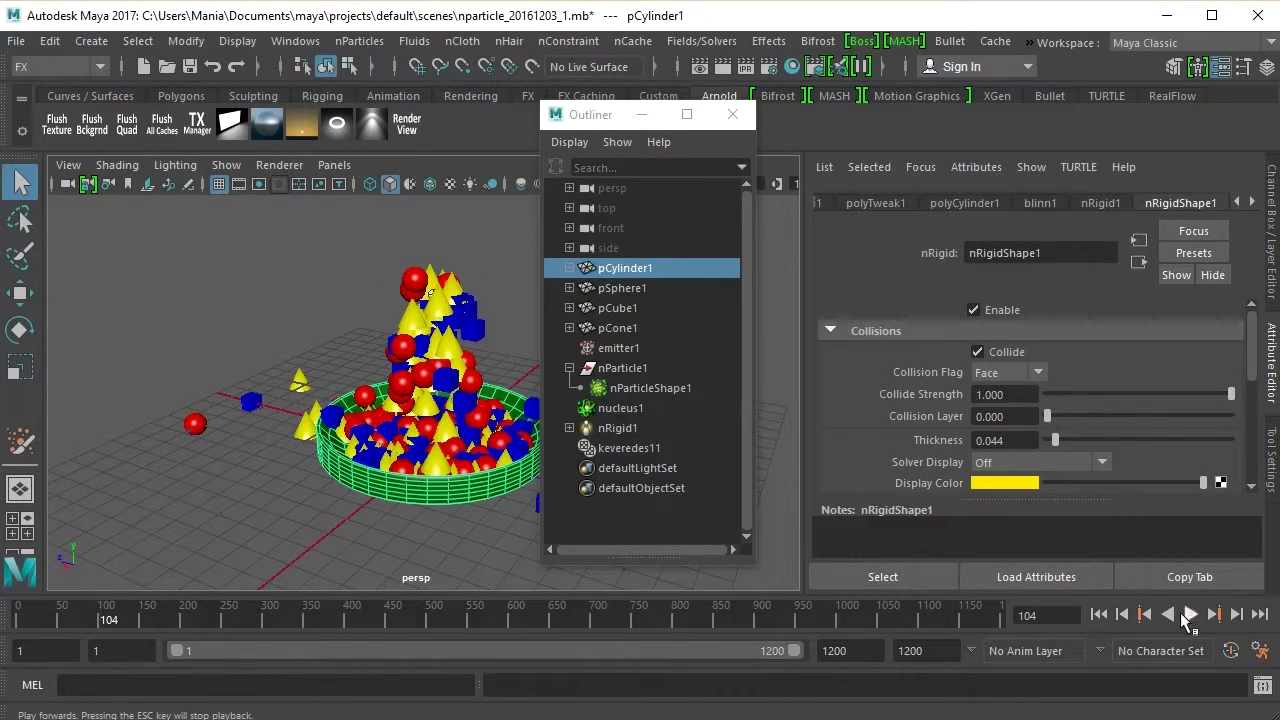
pyautogui.click(612, 370)
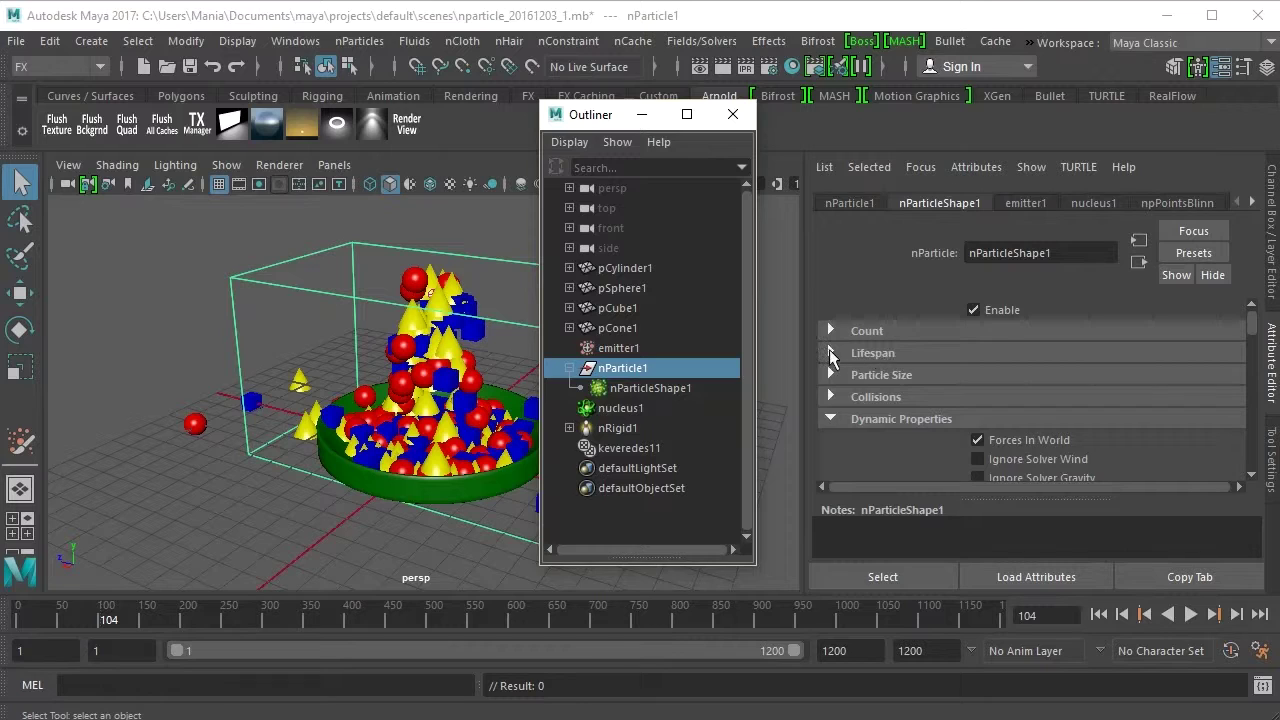
# Switch Lifespan Mode to Random range and play the simulation from the start to test it.
pyautogui.click(829, 354)
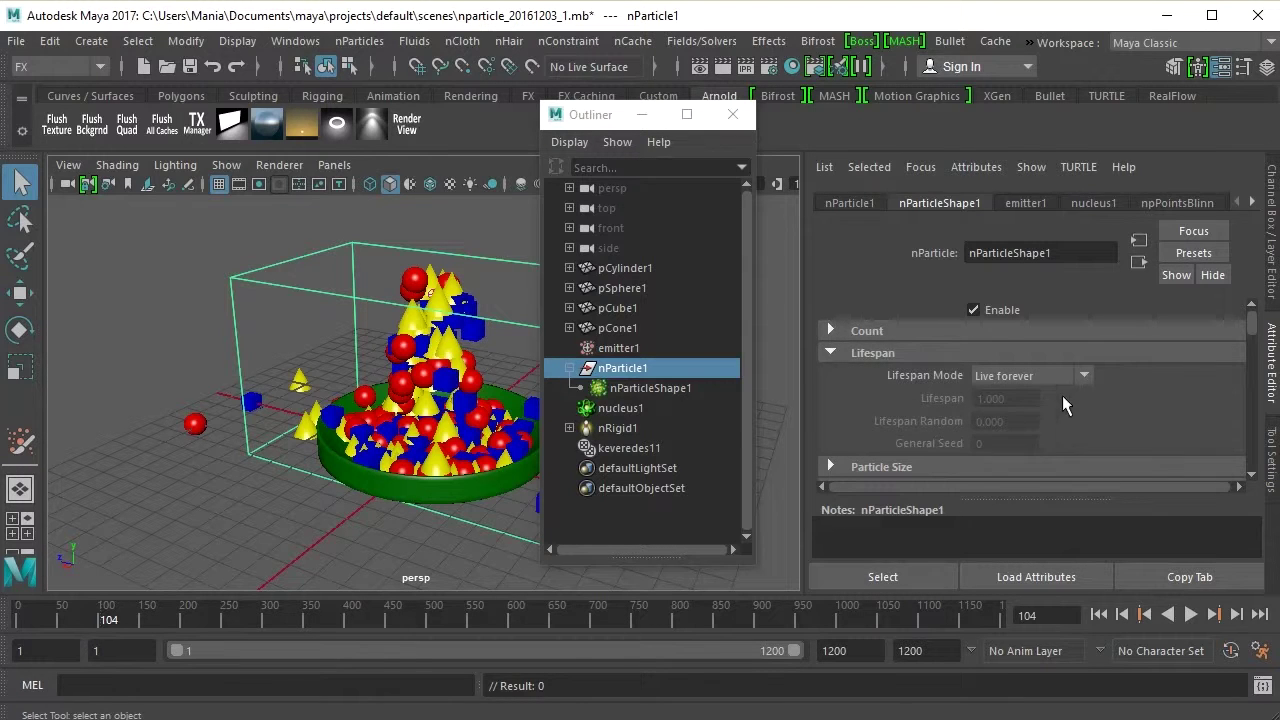
pyautogui.click(1082, 369)
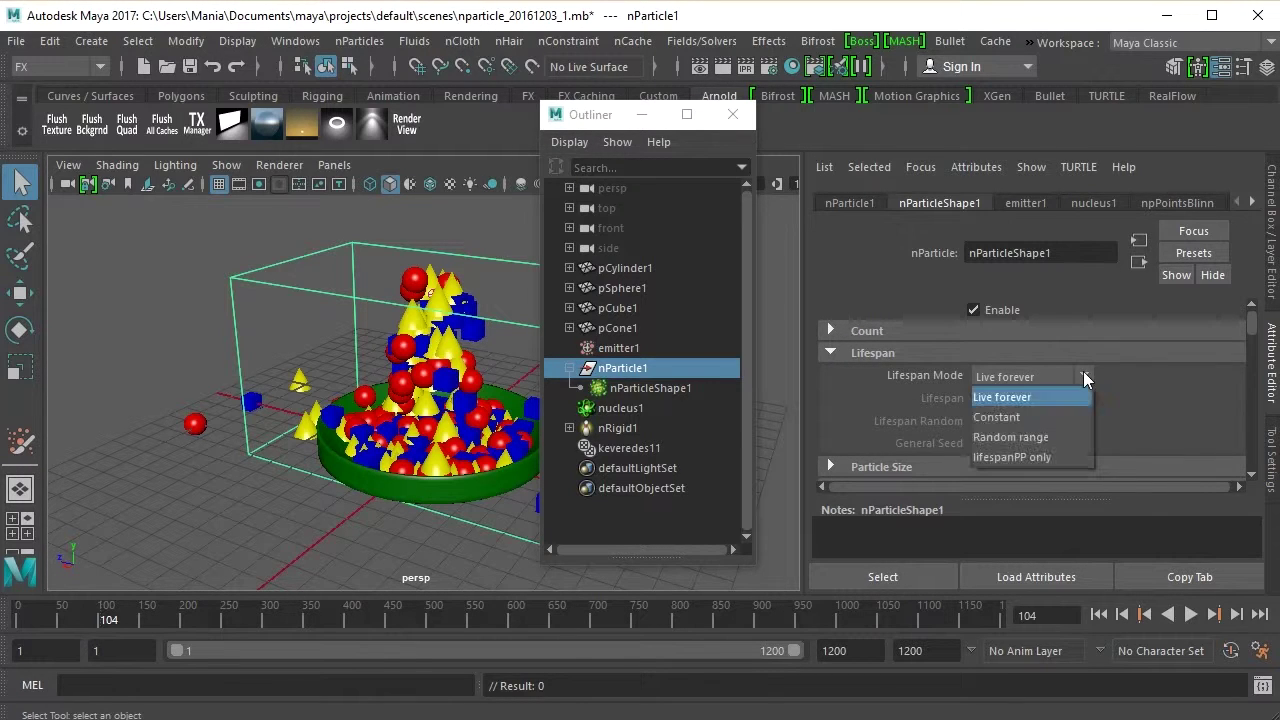
pyautogui.click(1014, 437)
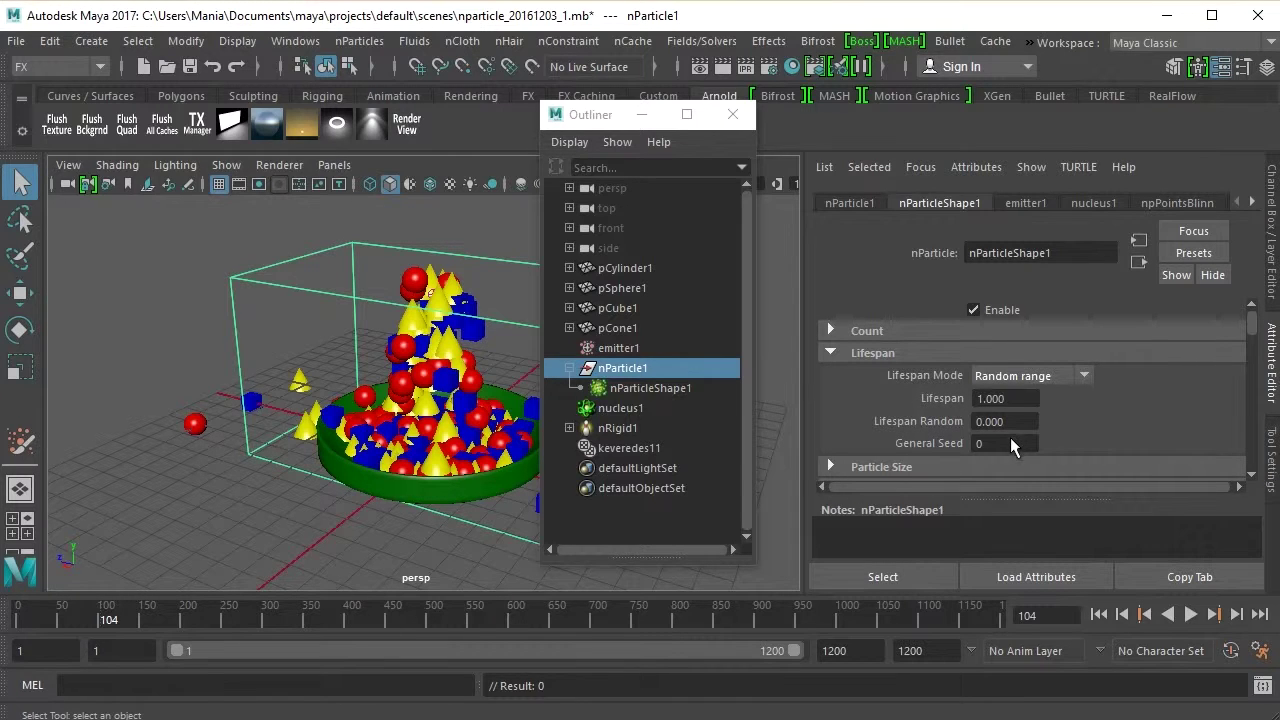
pyautogui.click(1097, 615)
pyautogui.click(1192, 615)
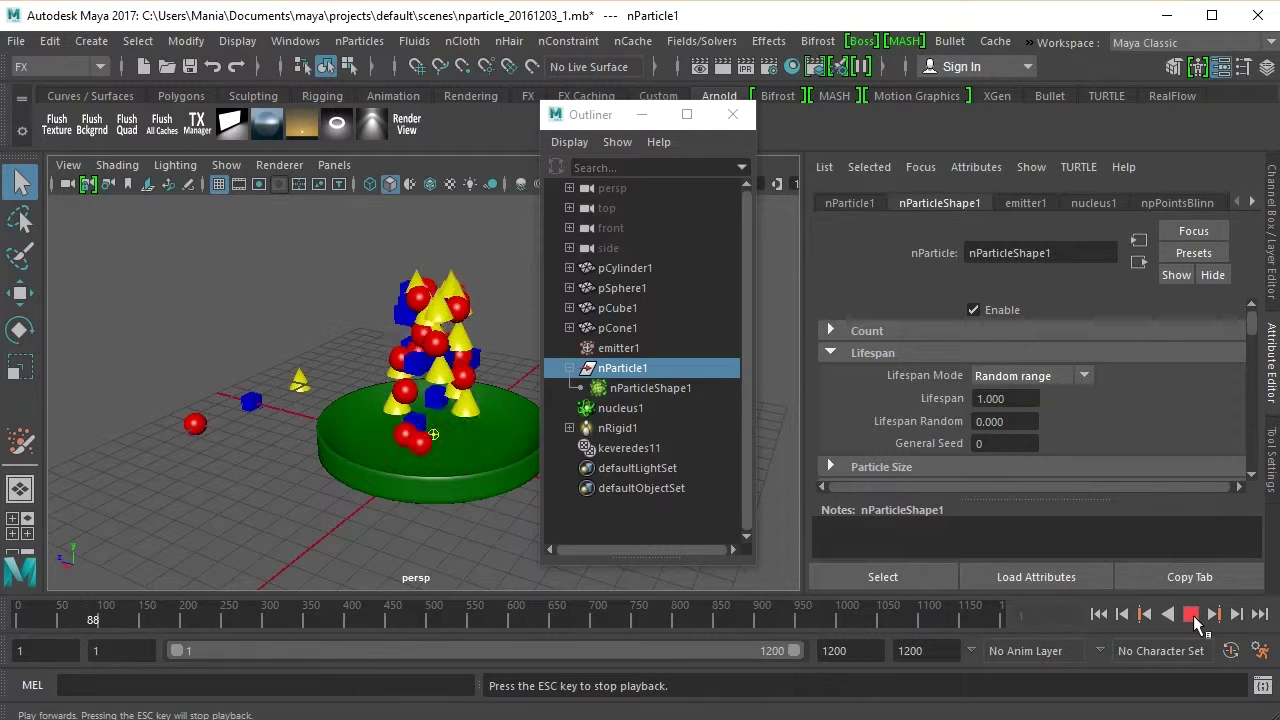
pyautogui.click(1193, 615)
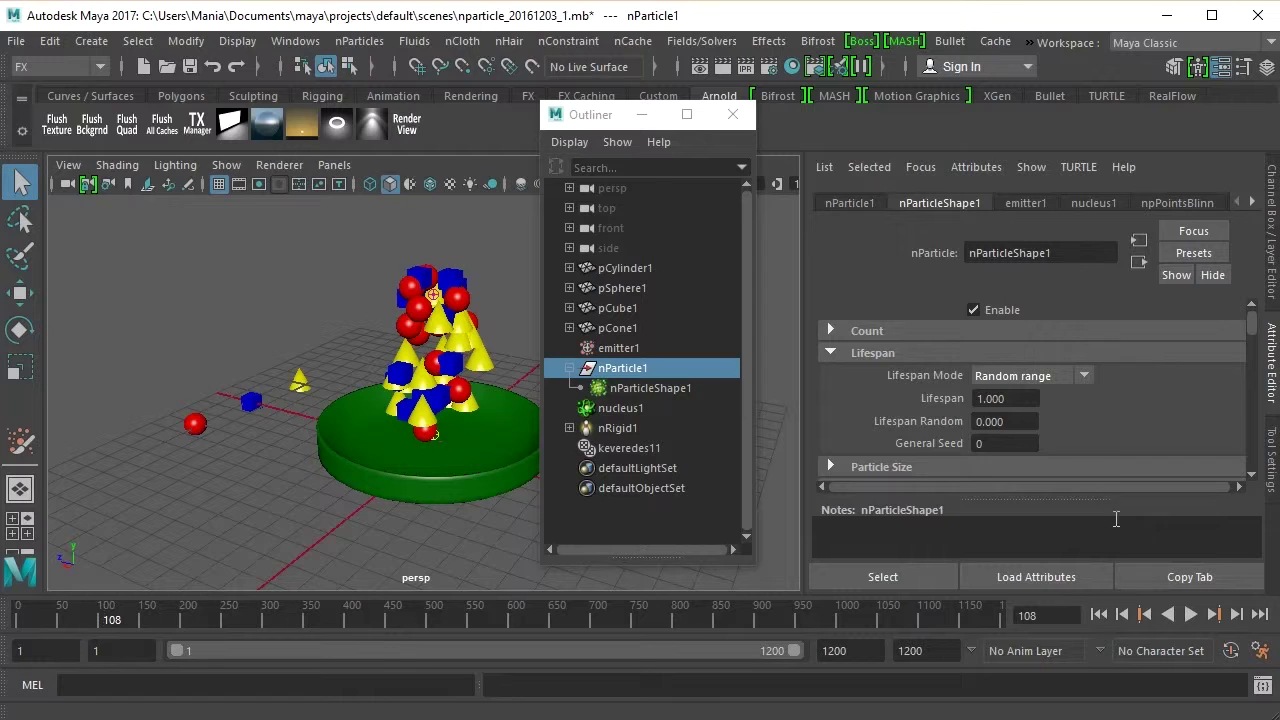
# Change Lifespan Mode to Constant (1.000) and rewind to the start frame.
pyautogui.click(1094, 380)
pyautogui.click(1025, 414)
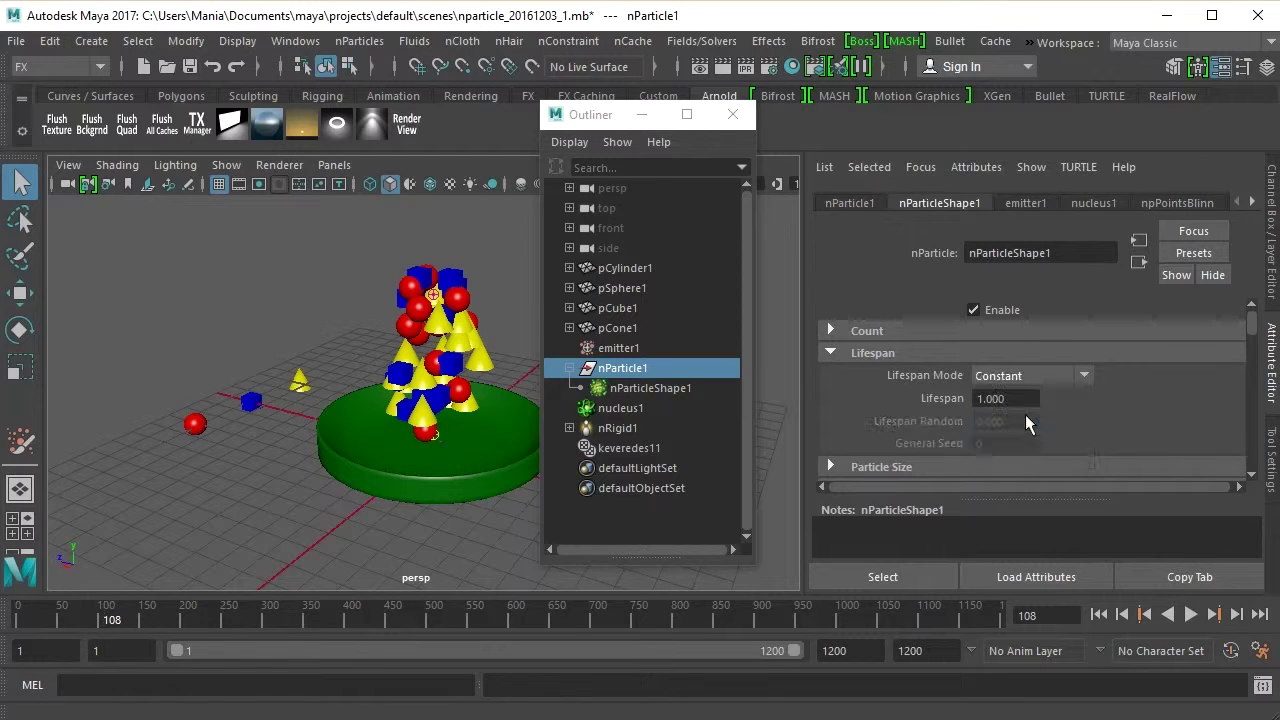
pyautogui.click(1098, 615)
# Play the constant-lifespan simulation, then rewind and replay it with lifespan 10.
pyautogui.click(1191, 615)
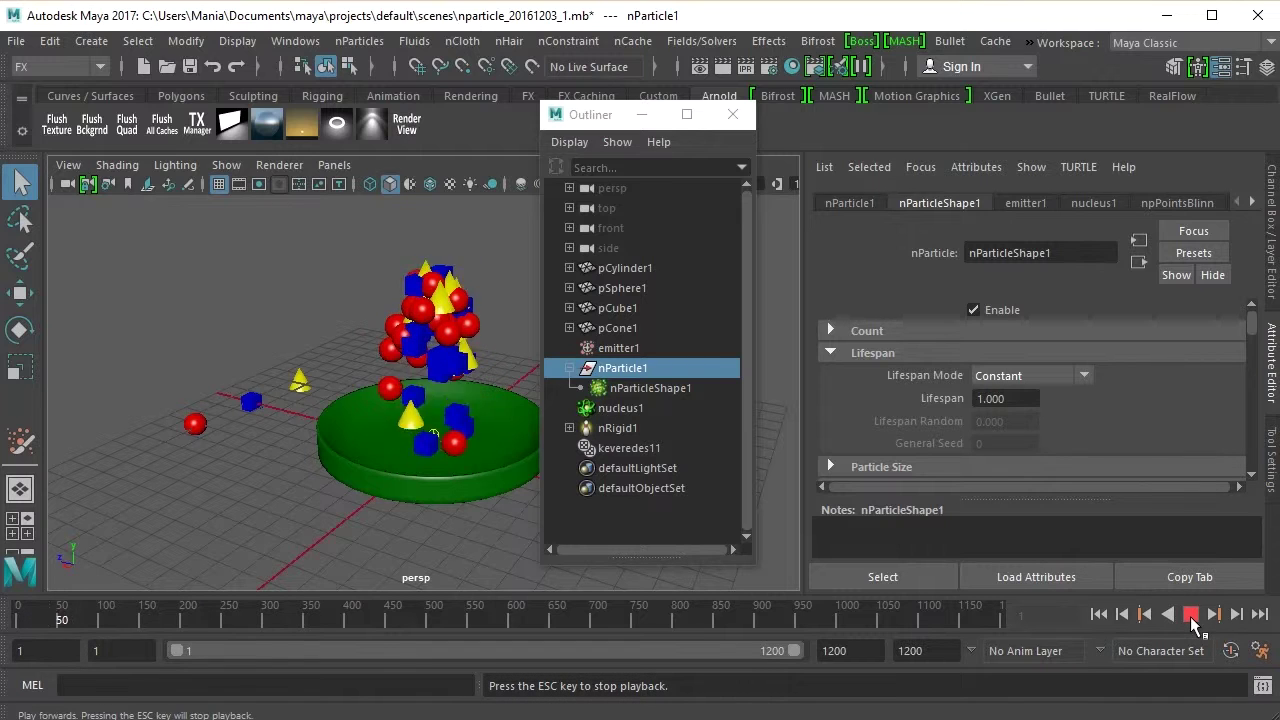
pyautogui.click(1191, 615)
pyautogui.click(1098, 615)
pyautogui.click(1191, 615)
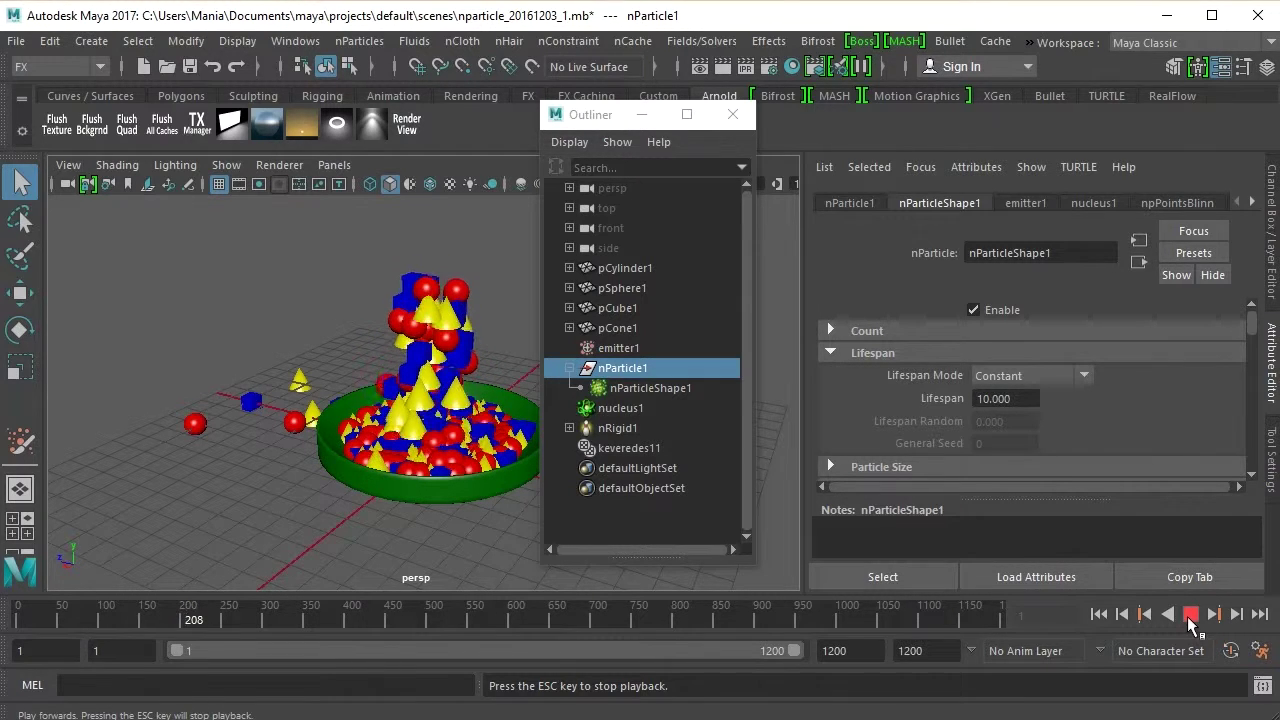
pyautogui.click(1191, 615)
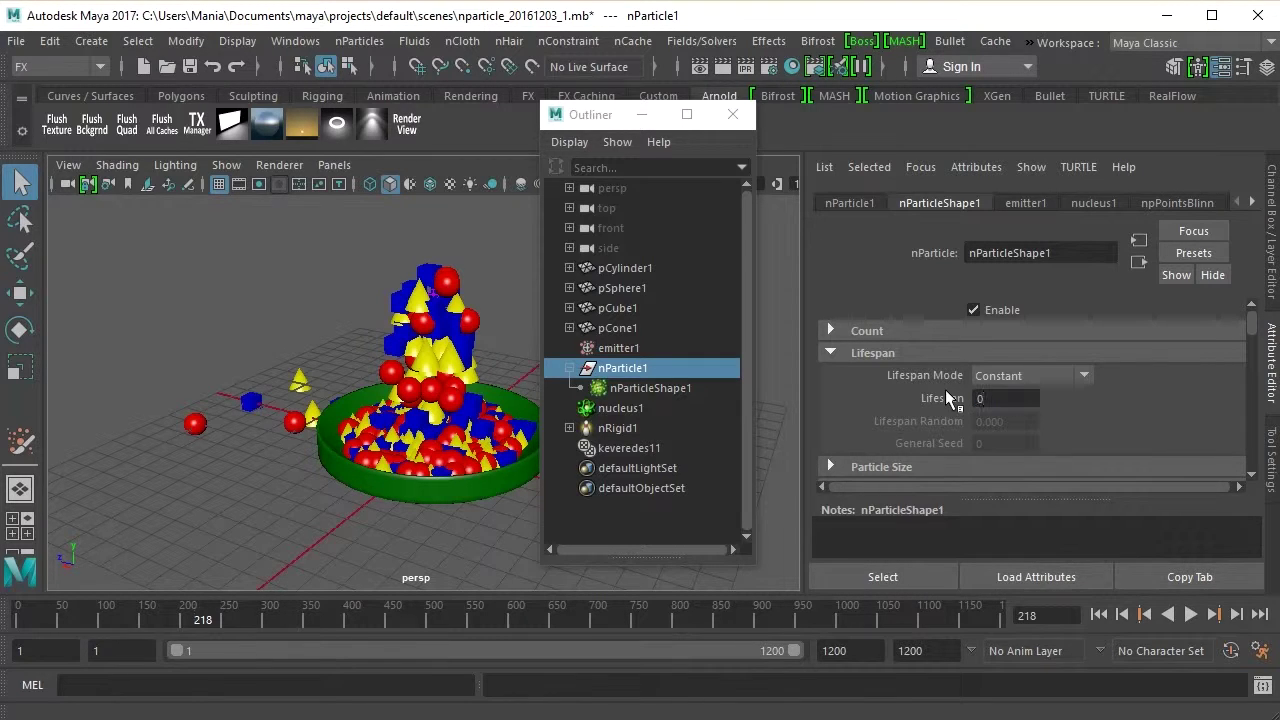
# Commit a lifespan of 0 and play the simulation again.
pyautogui.press('Return')
pyautogui.click(1191, 615)
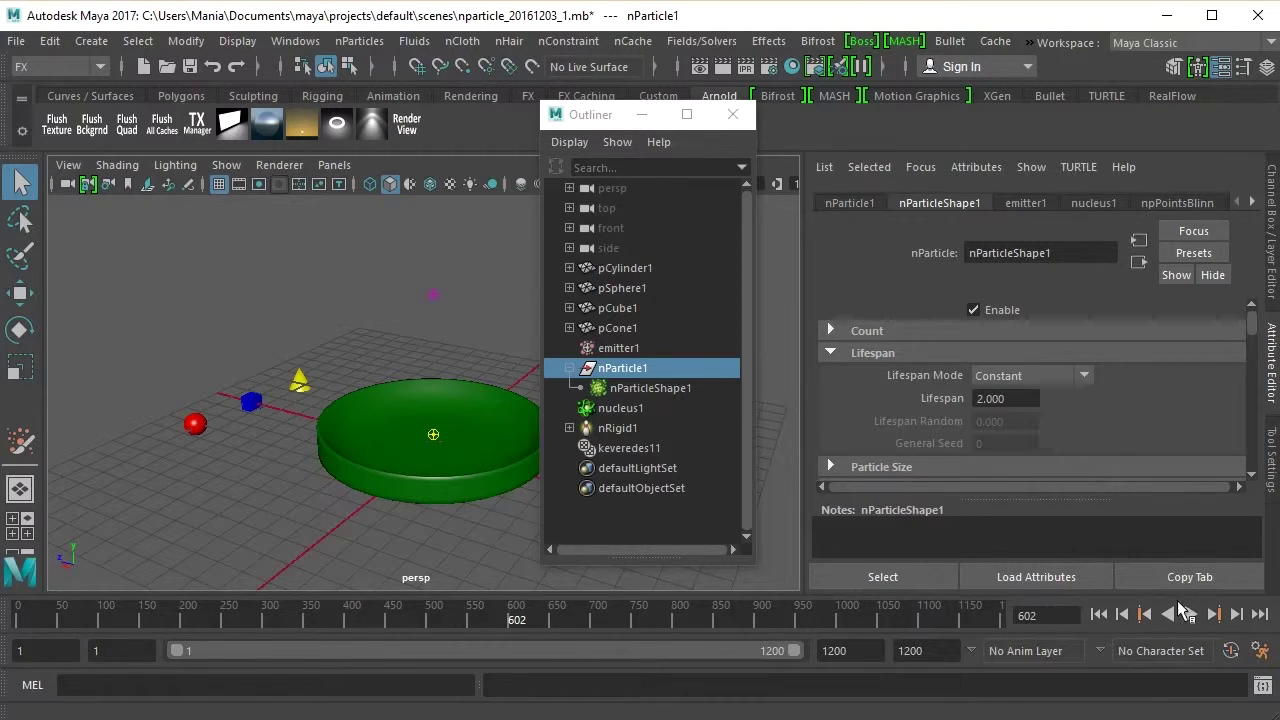
pyautogui.click(1189, 615)
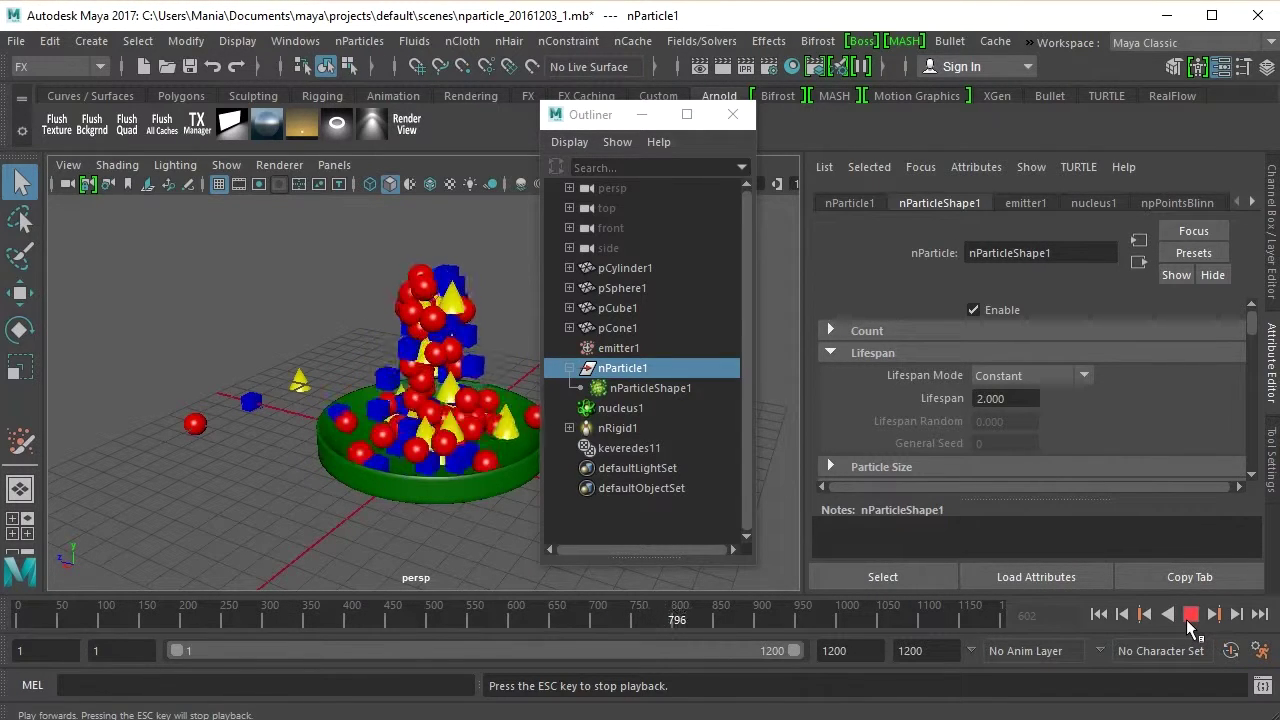
# Set Lifespan to 20 and replay the simulation from the start frame.
pyautogui.click(1189, 618)
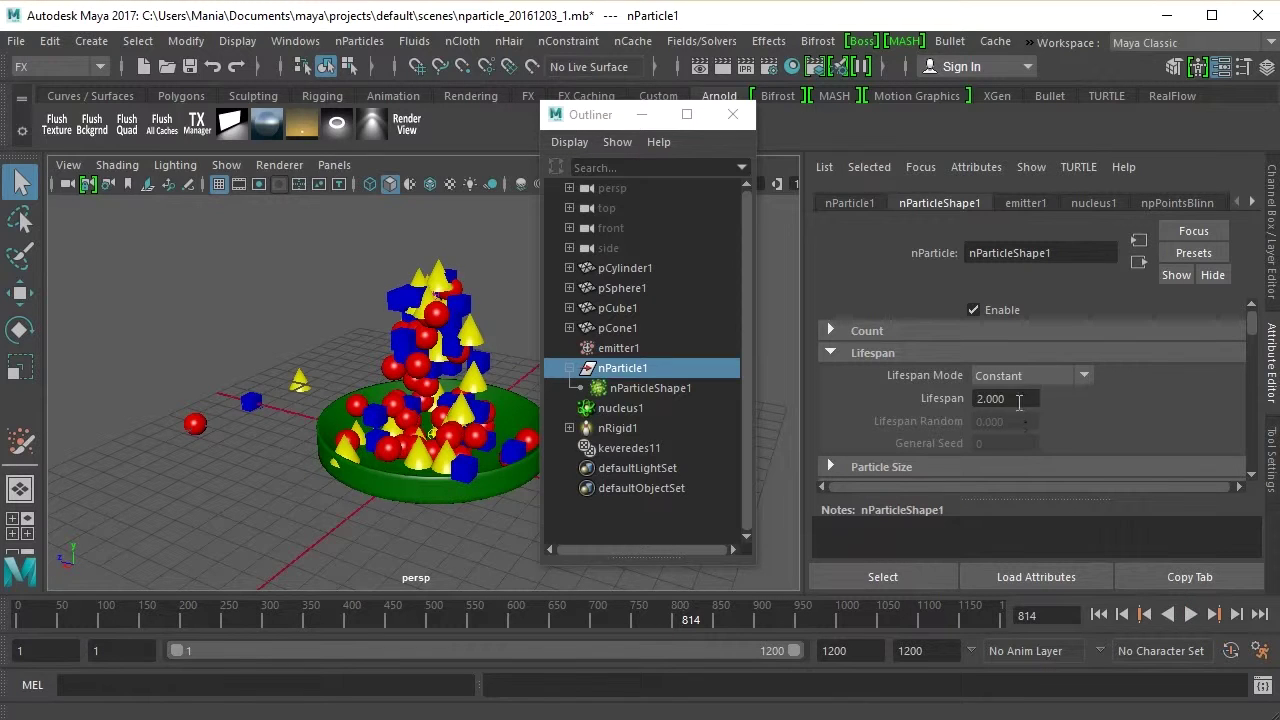
pyautogui.write('20')
pyautogui.press('Return')
pyautogui.click(1097, 617)
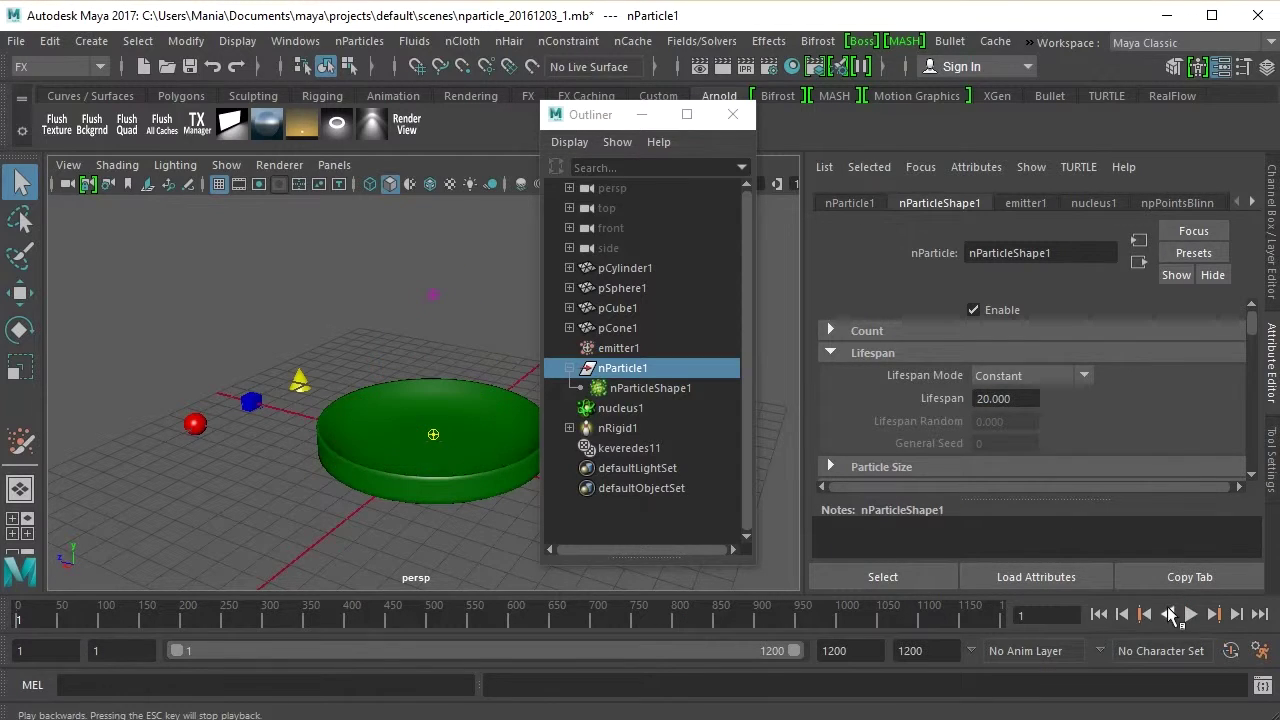
pyautogui.click(1190, 616)
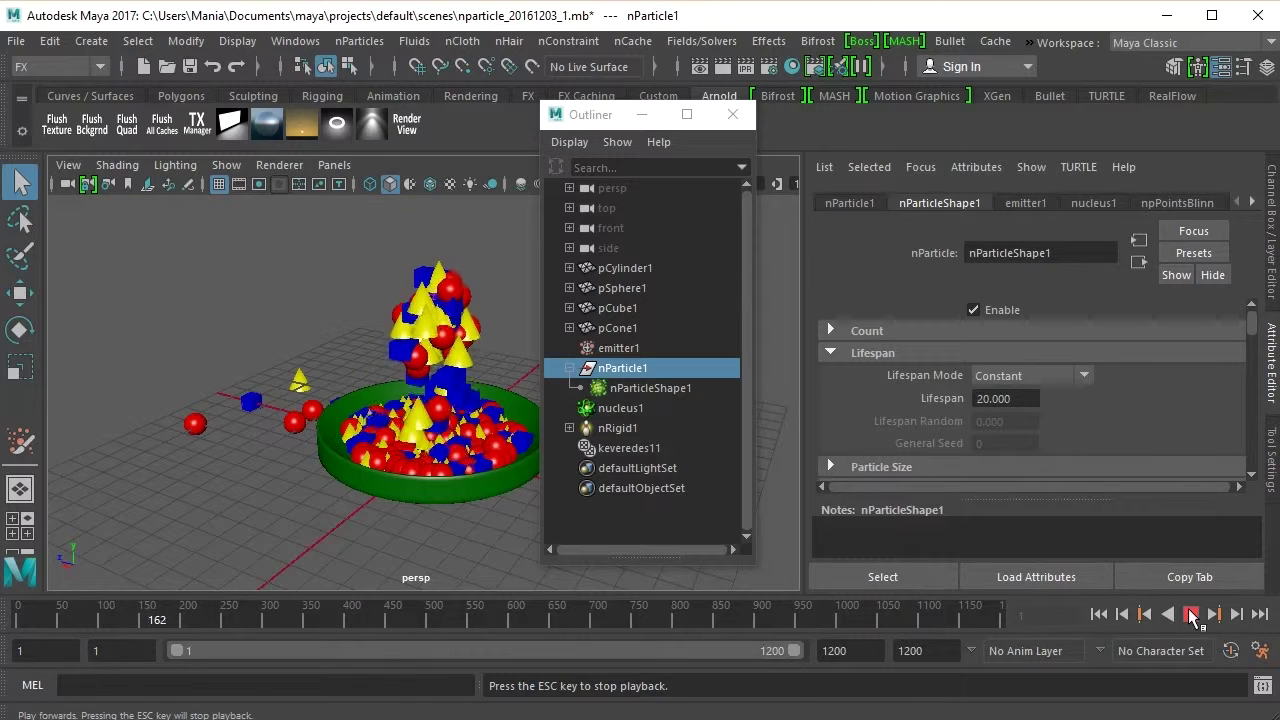
pyautogui.click(1098, 615)
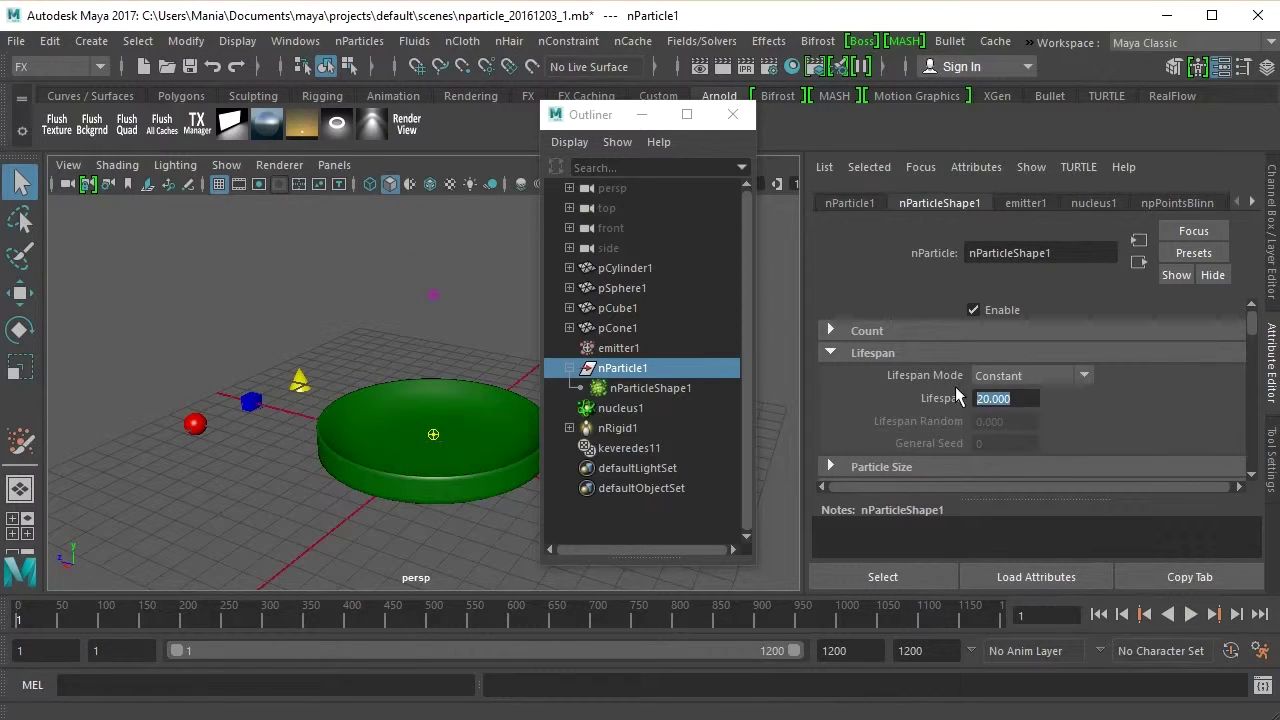
pyautogui.click(1190, 615)
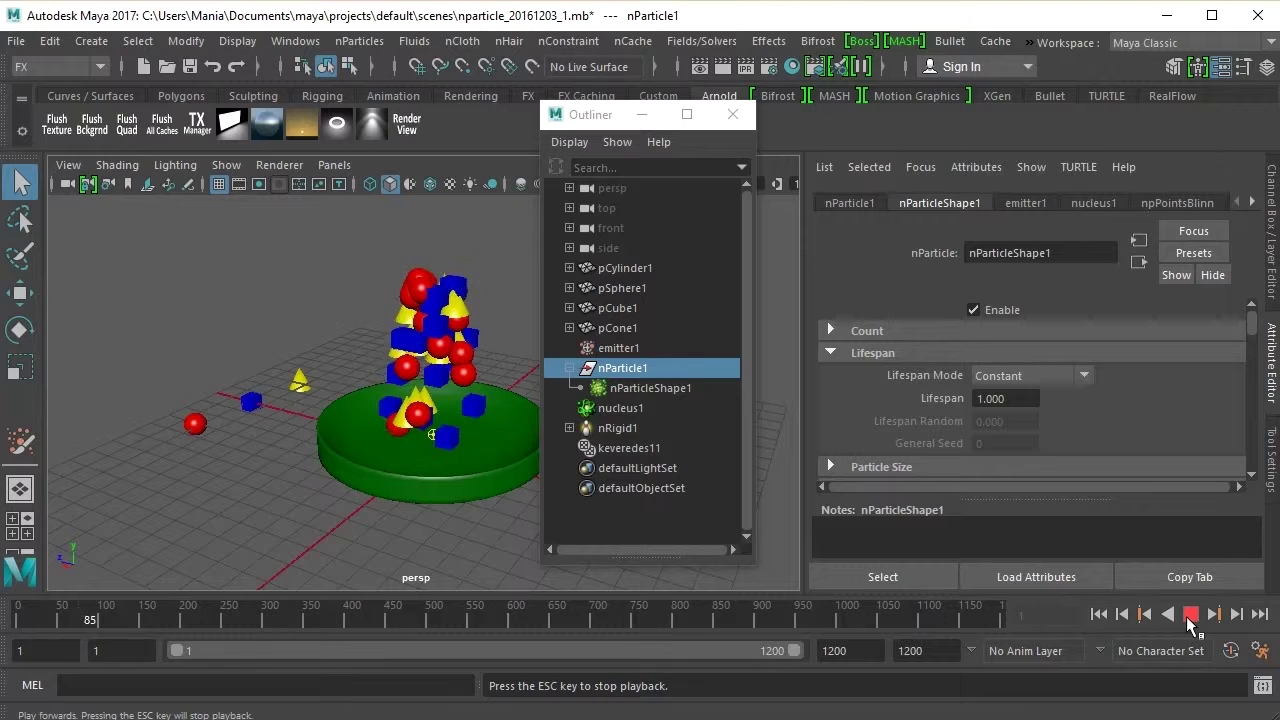
# Set Lifespan to 3 and play until instances heap in the bowl at frame 247.
pyautogui.click(1190, 615)
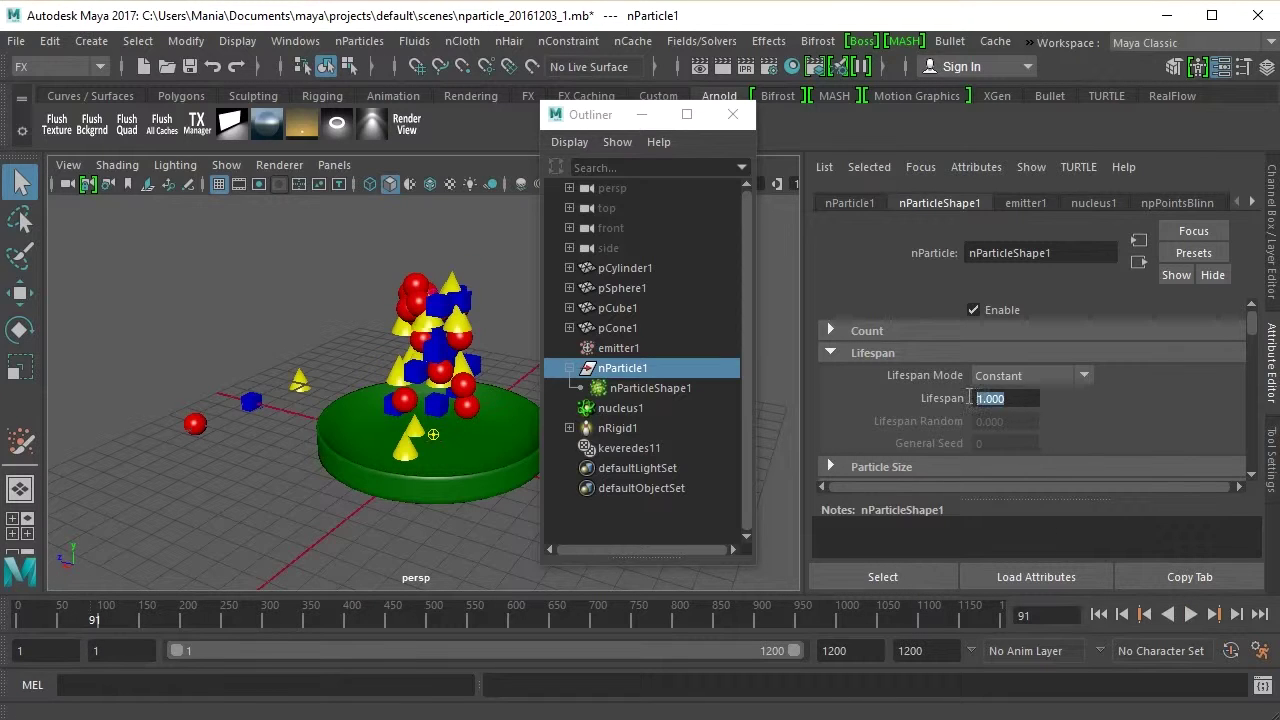
pyautogui.write('3')
pyautogui.press('Return')
pyautogui.click(1191, 616)
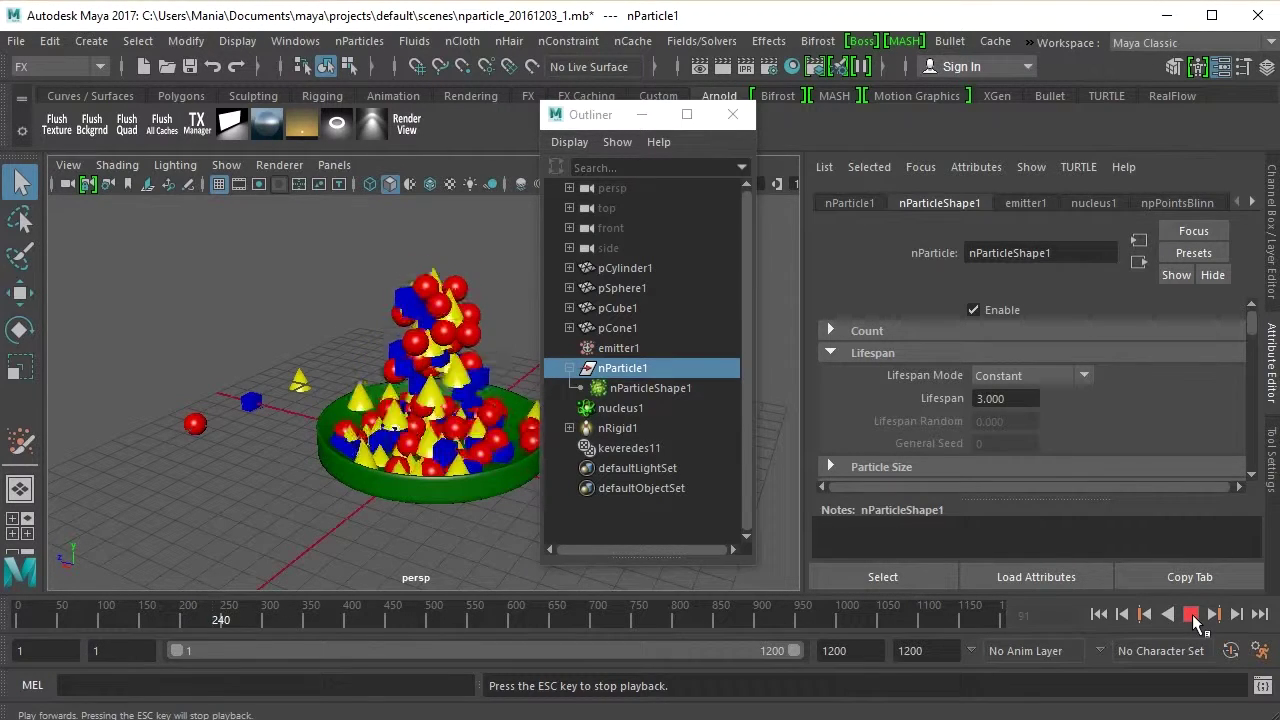
pyautogui.click(1191, 615)
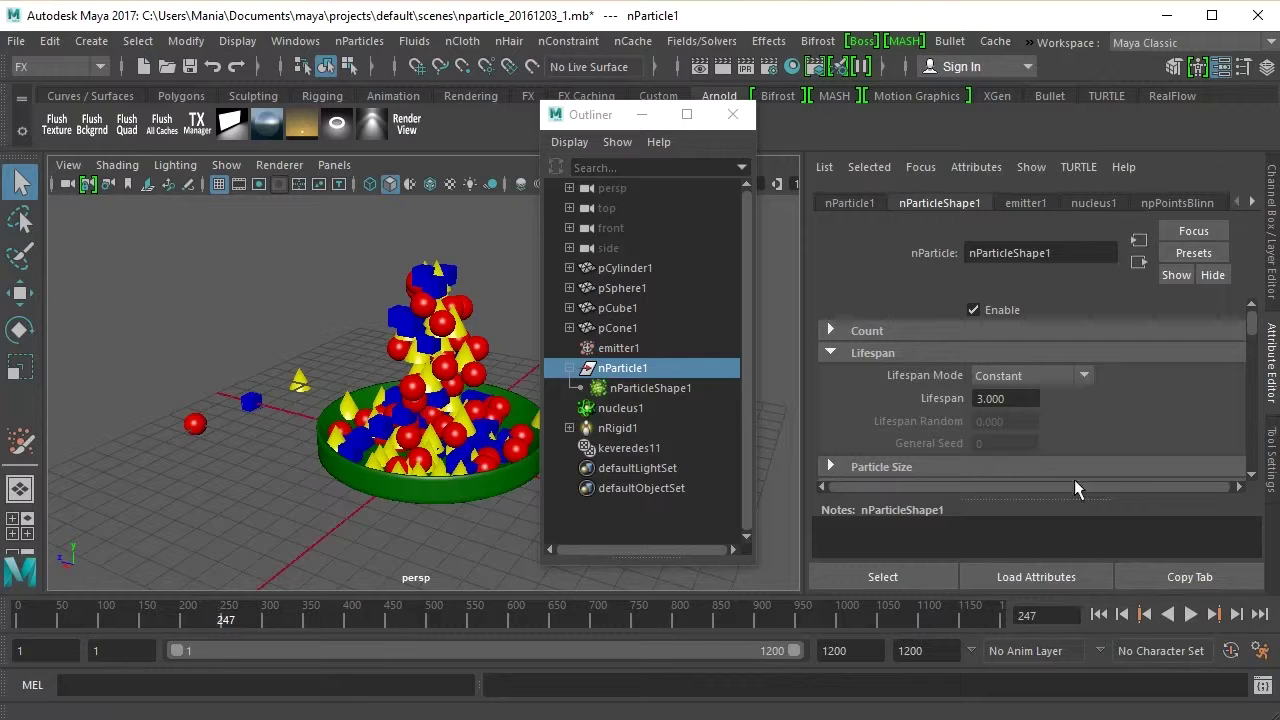
pyautogui.click(1081, 376)
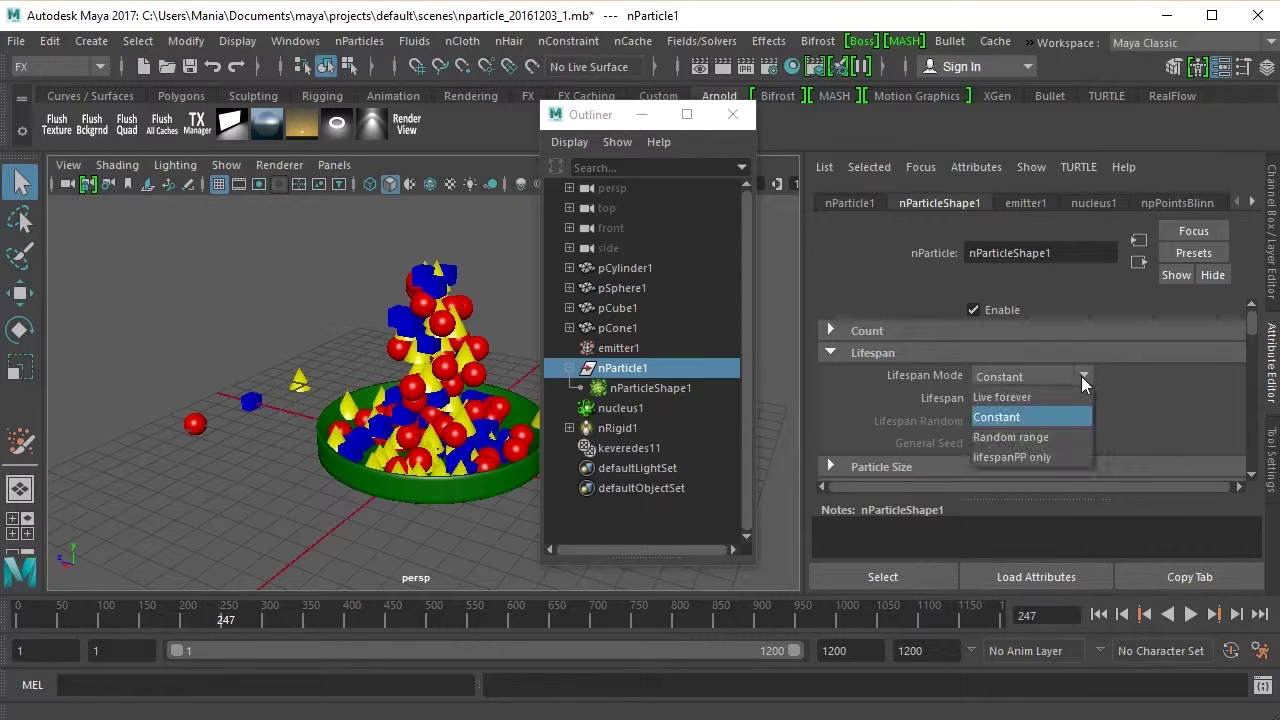
# Switch Lifespan Mode to lifespanPP only and replay the simulation from the start.
pyautogui.click(1035, 465)
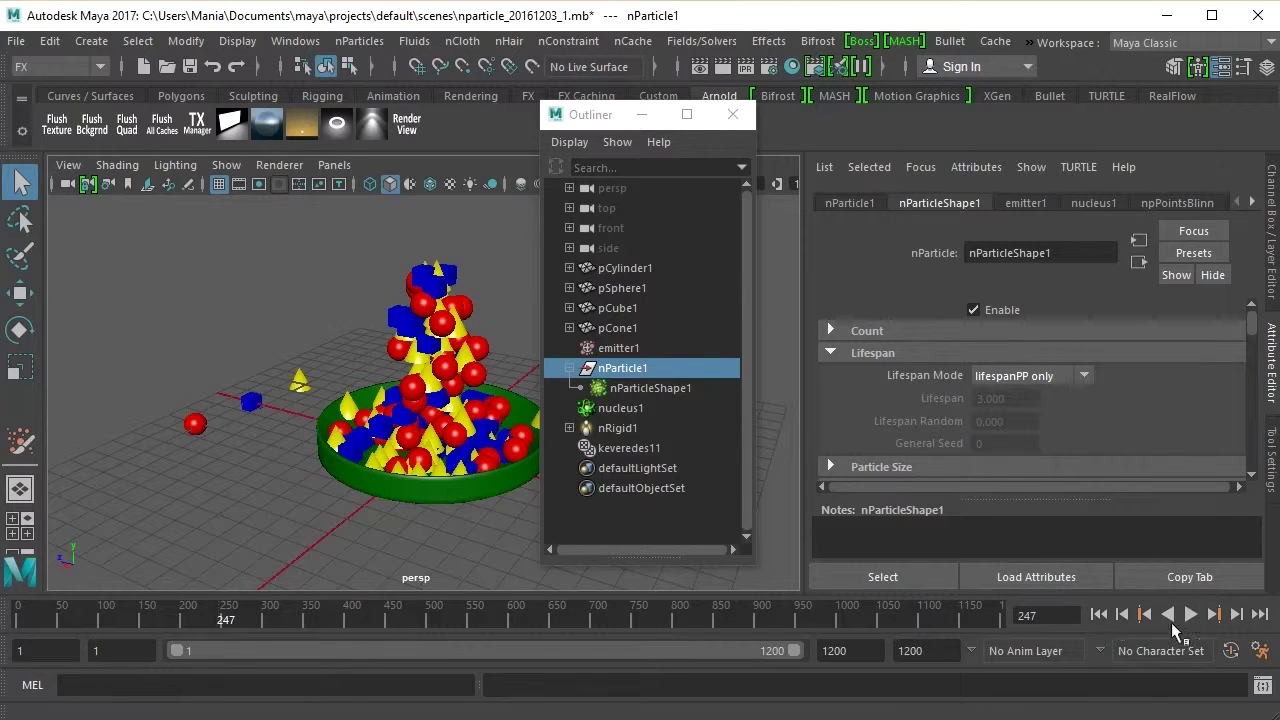
pyautogui.click(1099, 615)
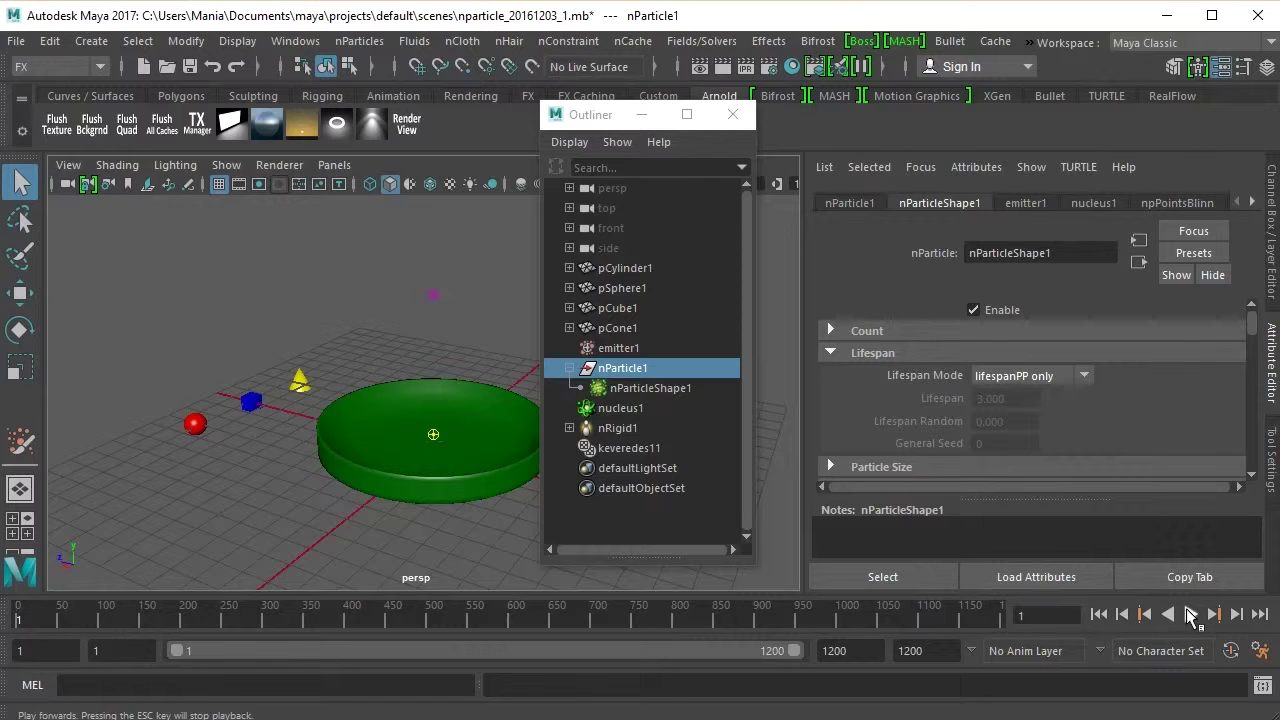
pyautogui.click(1191, 615)
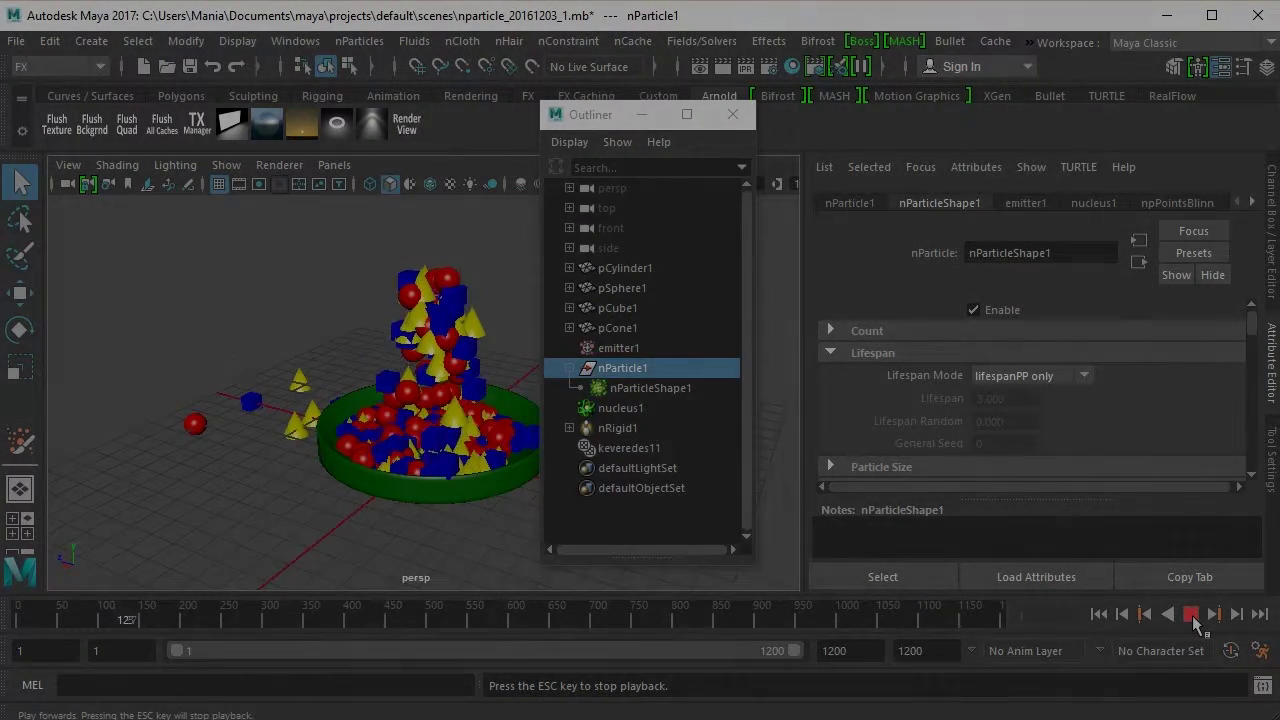
pyautogui.click(1192, 616)
# Set Lifespan Mode to Live forever and play the simulation again.
pyautogui.click(1083, 374)
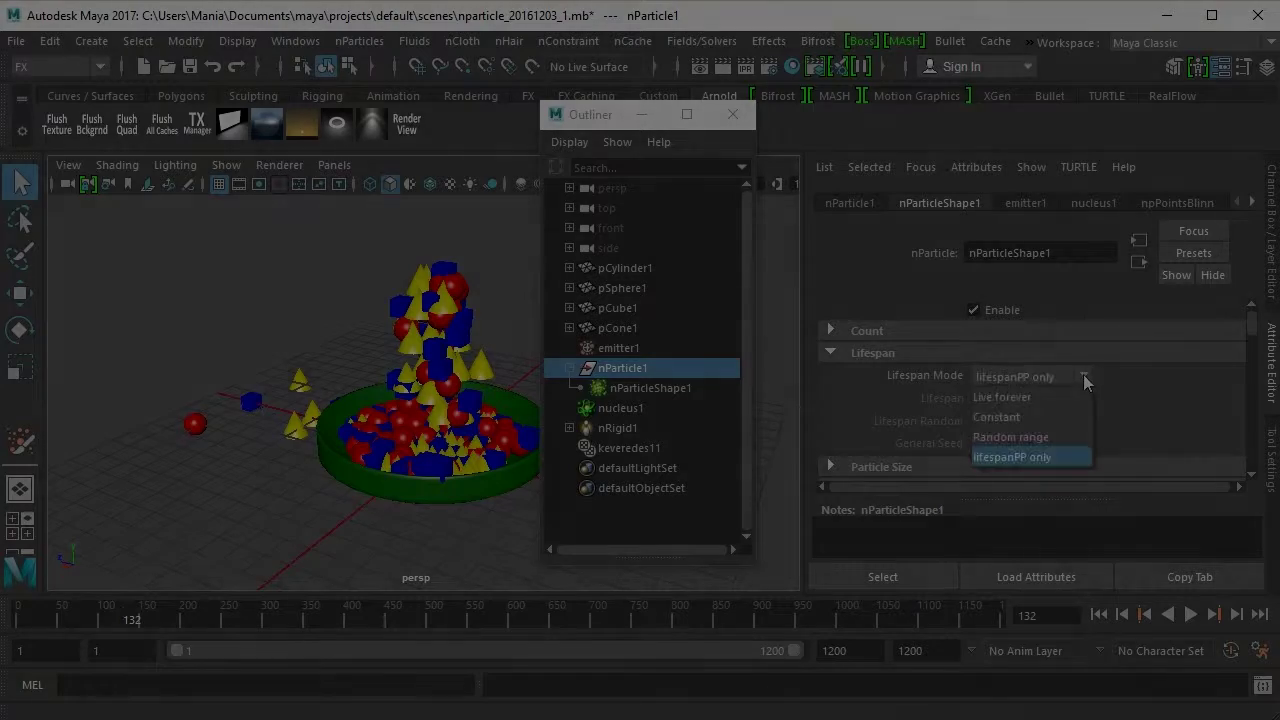
pyautogui.click(1005, 398)
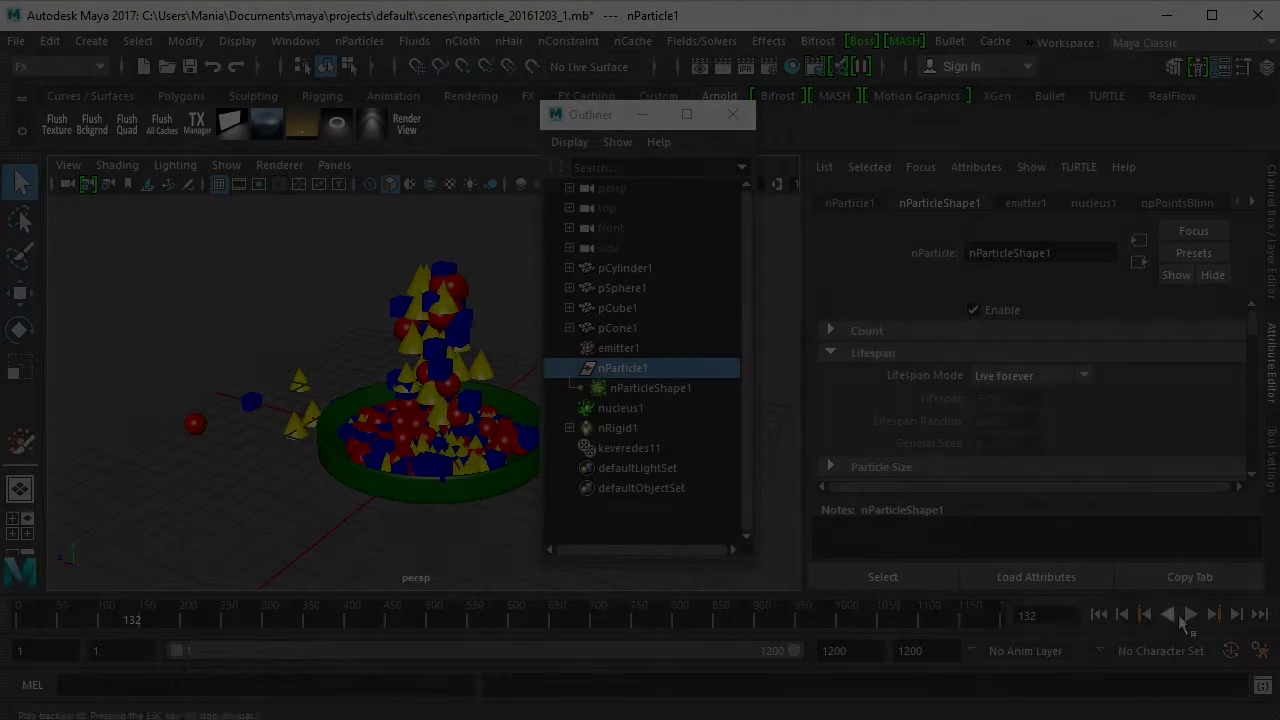
pyautogui.click(1190, 616)
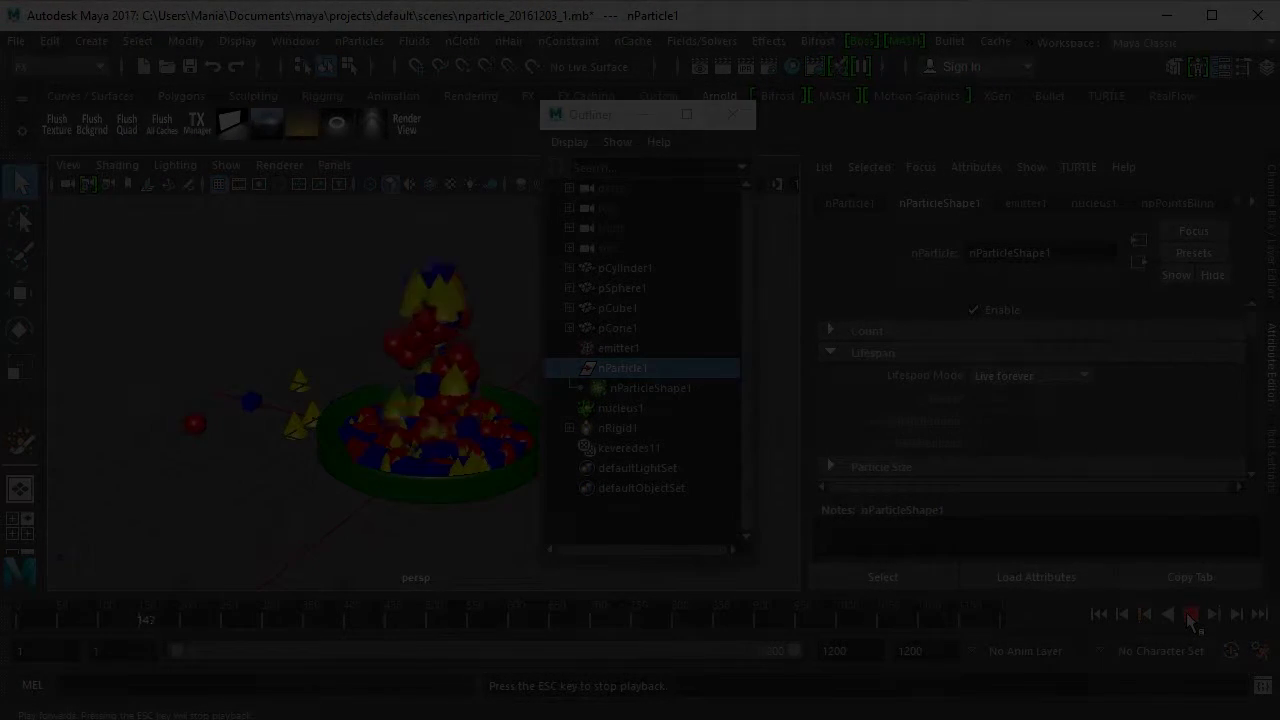